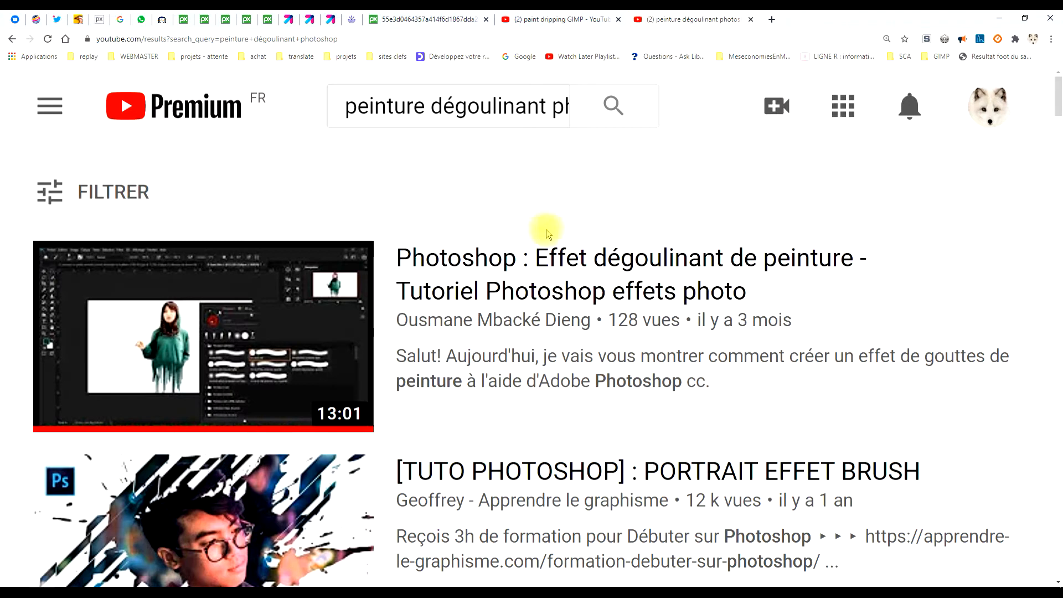
- Browse the YouTube results for "paint dripping GIMP" to look over the available dripping-effect tutorials
{"action": "left_click", "coordinate": [544, 20]}
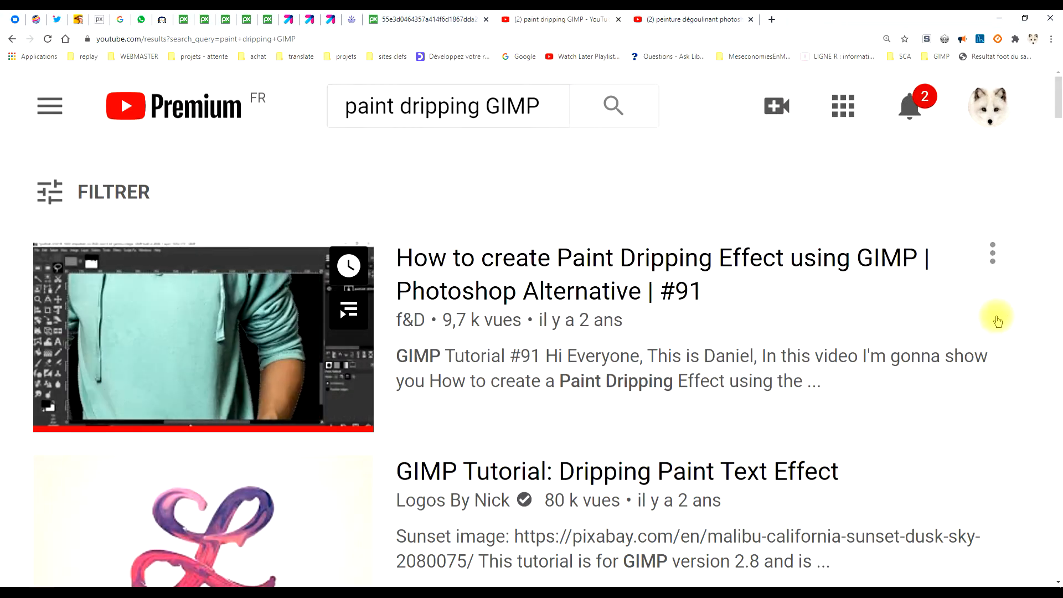
{"action": "scroll", "coordinate": [1050, 468], "scroll_direction": "down", "scroll_amount": 1}
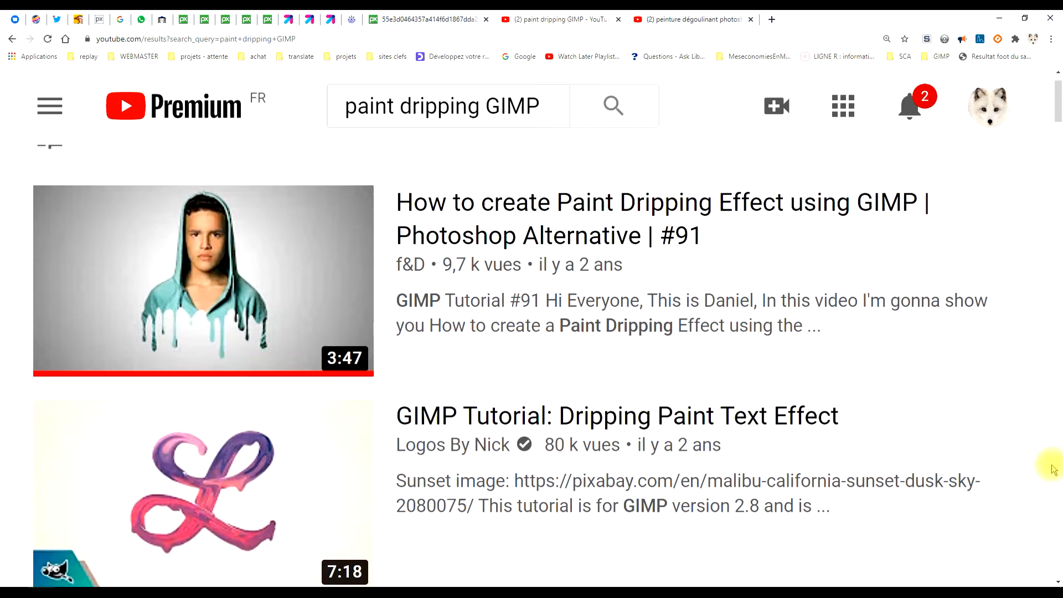
{"action": "scroll", "coordinate": [1024, 384], "scroll_direction": "down", "scroll_amount": 7}
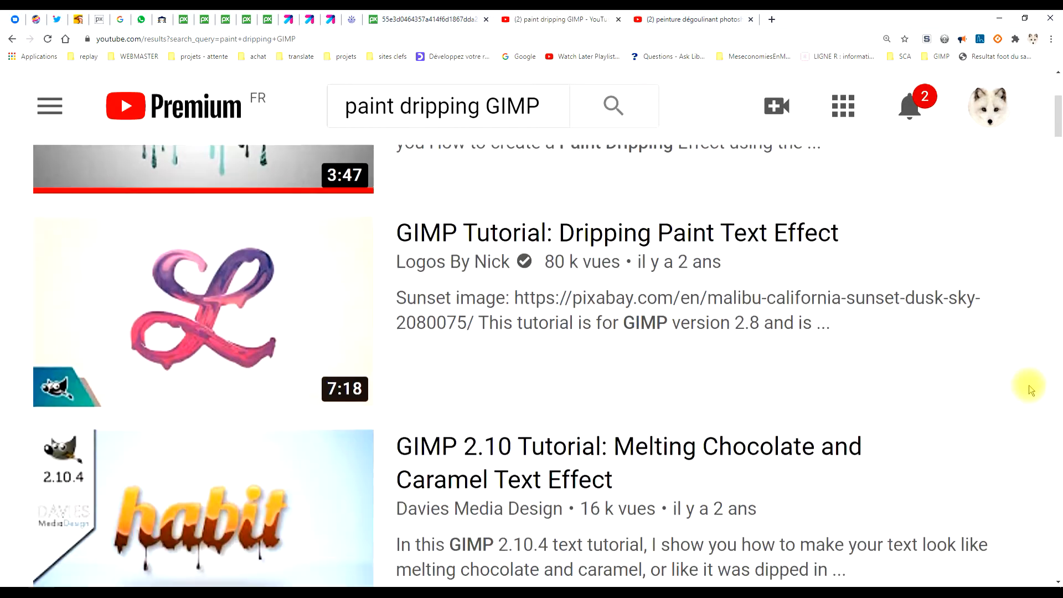
{"action": "scroll", "coordinate": [1030, 389], "scroll_direction": "down", "scroll_amount": 7}
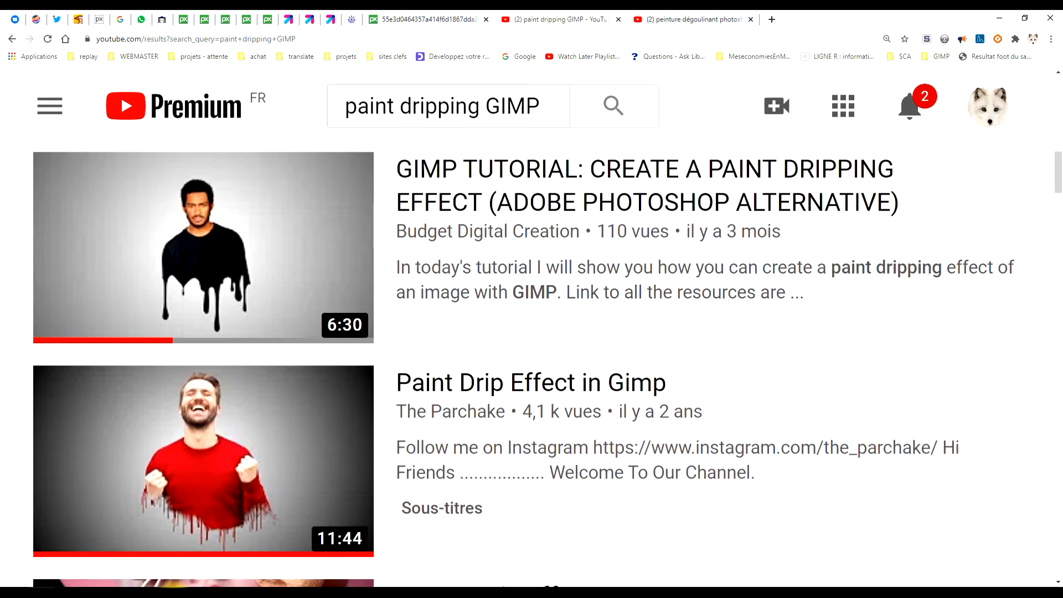
- Switch to GIMP and examine the whole finished dripping portrait composition with the G'MIC text
{"action": "left_click", "coordinate": [174, 585]}
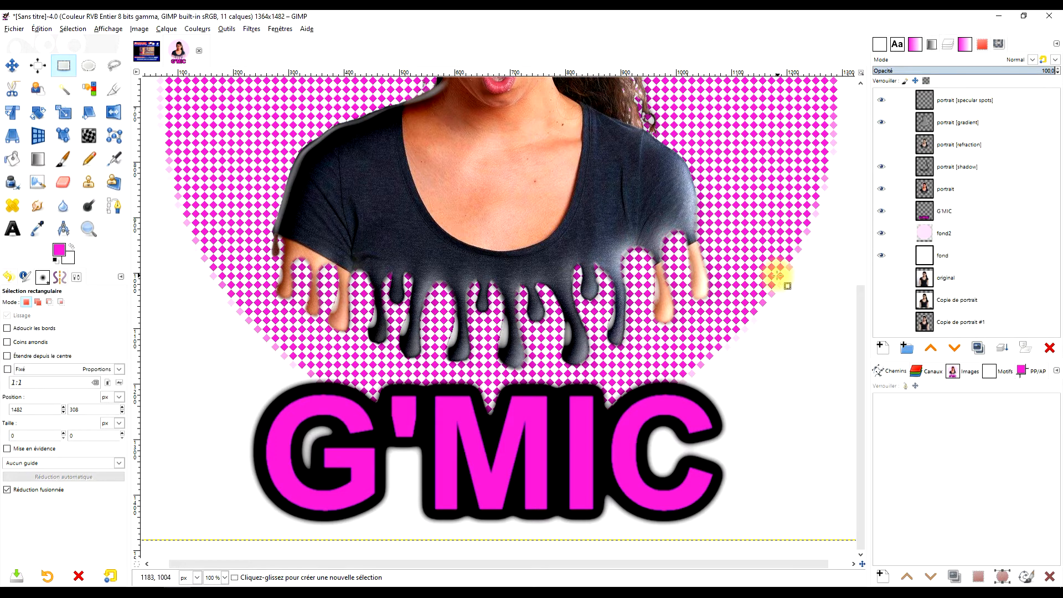
{"action": "scroll", "coordinate": [767, 290], "scroll_direction": "down", "scroll_amount": 2}
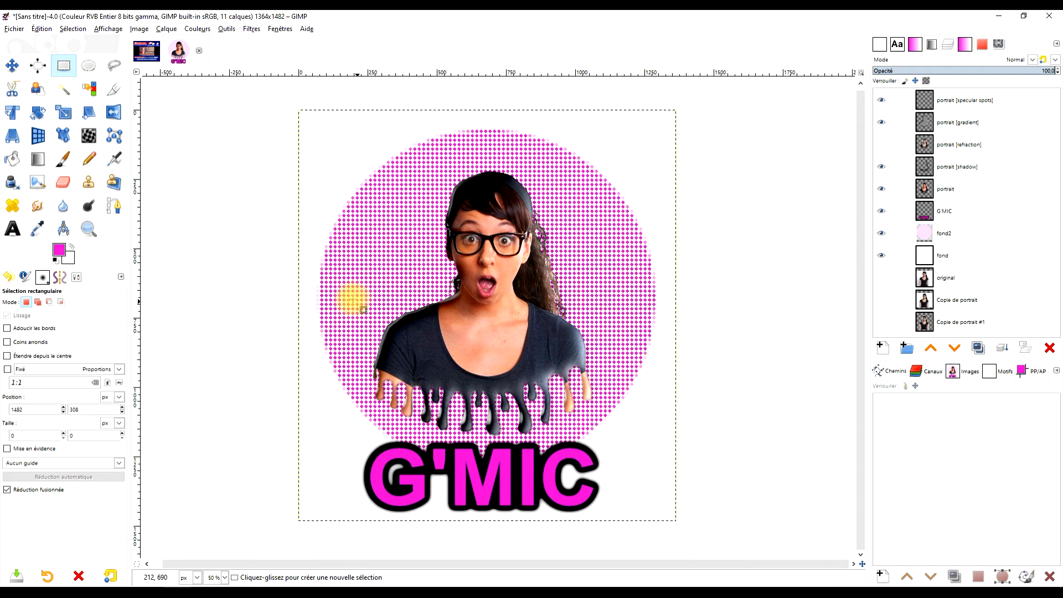
{"action": "left_click", "coordinate": [89, 229]}
{"action": "left_click_drag", "start_coordinate": [289, 105], "coordinate": [685, 534]}
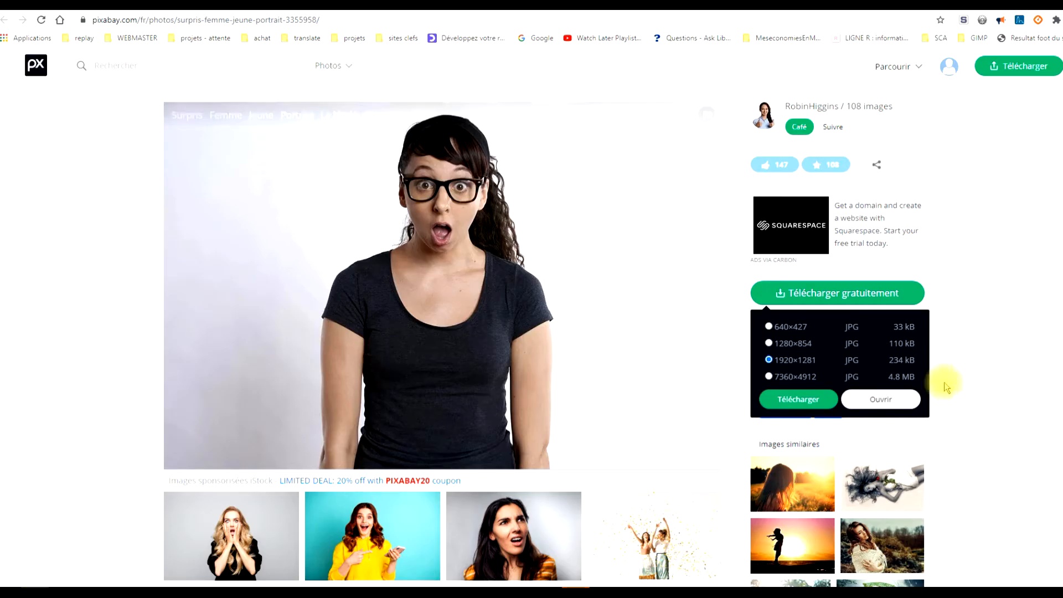
- Copy the 1920×1281 Pixabay photo of the surprised woman and paste it into GIMP as a new image
{"action": "left_click", "coordinate": [885, 400]}
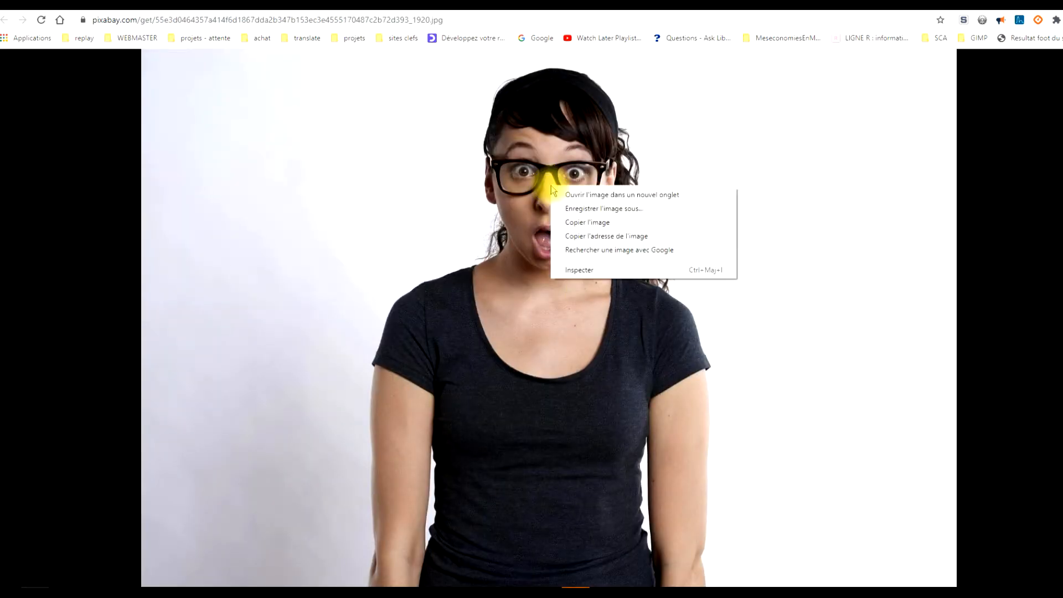
{"action": "left_click", "coordinate": [589, 222]}
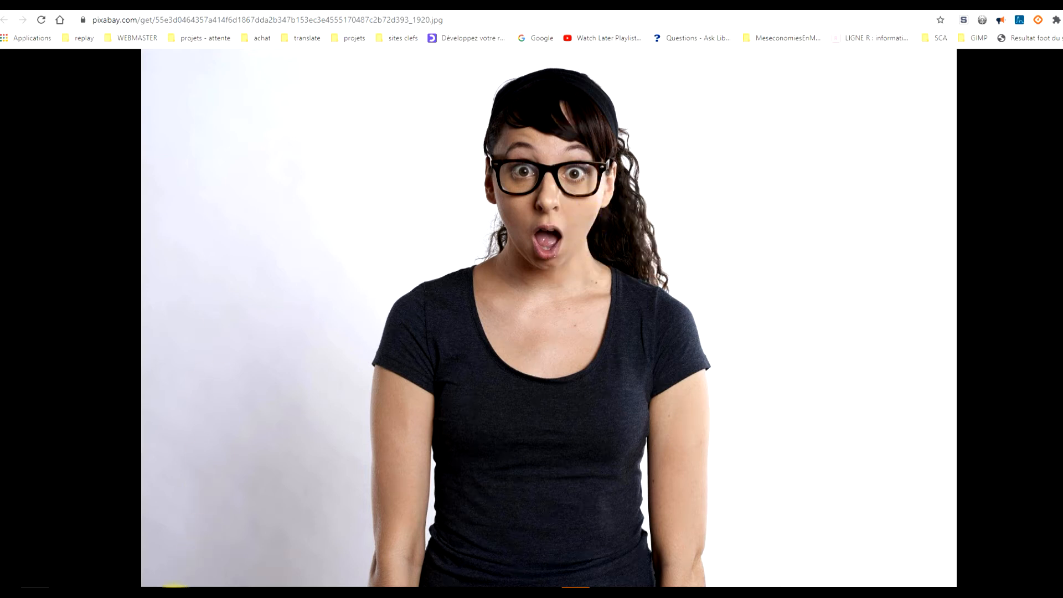
{"action": "left_click", "coordinate": [174, 586]}
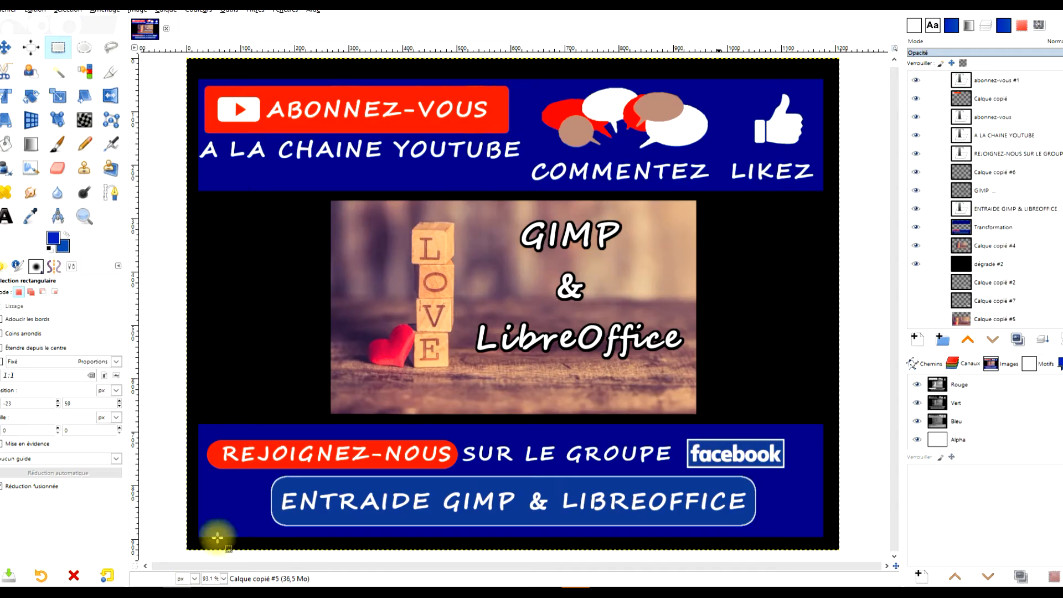
{"action": "left_click", "coordinate": [31, 11]}
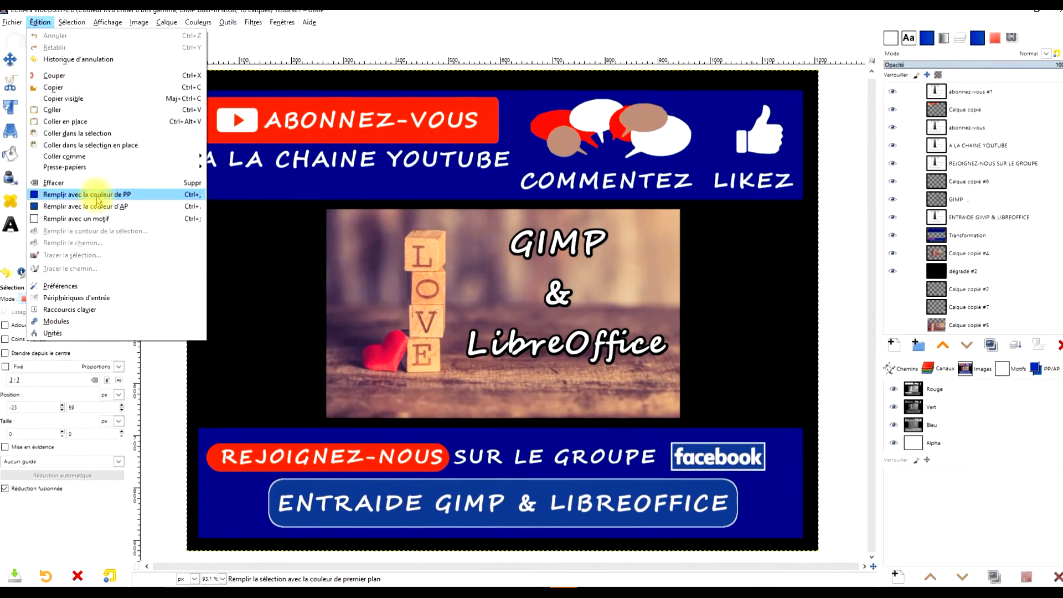
{"action": "mouse_move", "coordinate": [122, 156]}
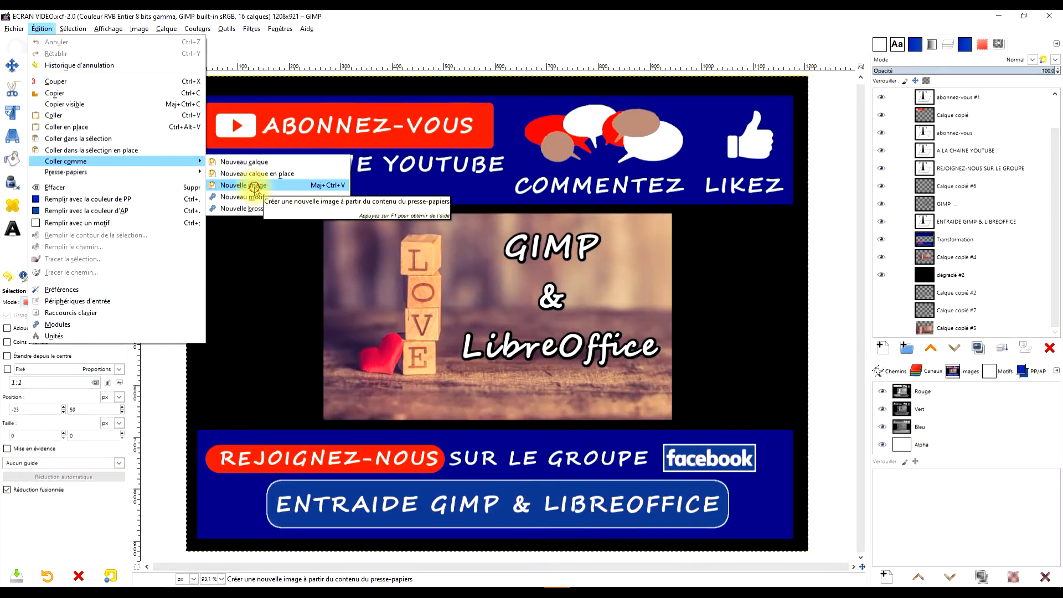
{"action": "left_click", "coordinate": [443, 299]}
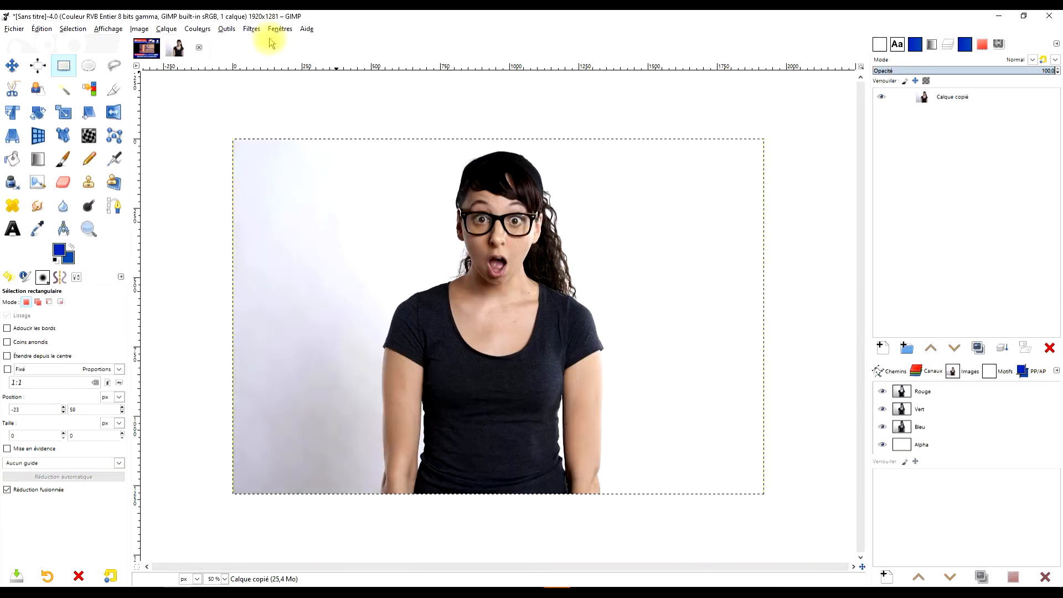
{"action": "left_click", "coordinate": [86, 229]}
{"action": "left_click_drag", "start_coordinate": [227, 133], "coordinate": [775, 504]}
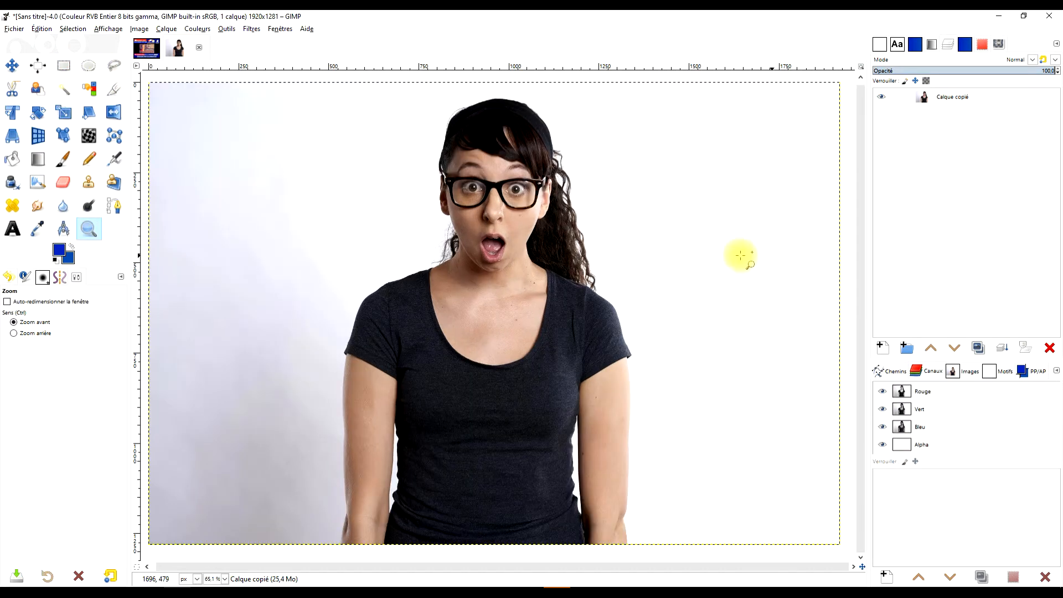
- Switch to the browser and compare the YouTube results for "paint dripping GIMP" and "peinture dégoulinant photoshop"
{"action": "key", "text": "alt+Tab"}
{"action": "left_click", "coordinate": [528, 21]}
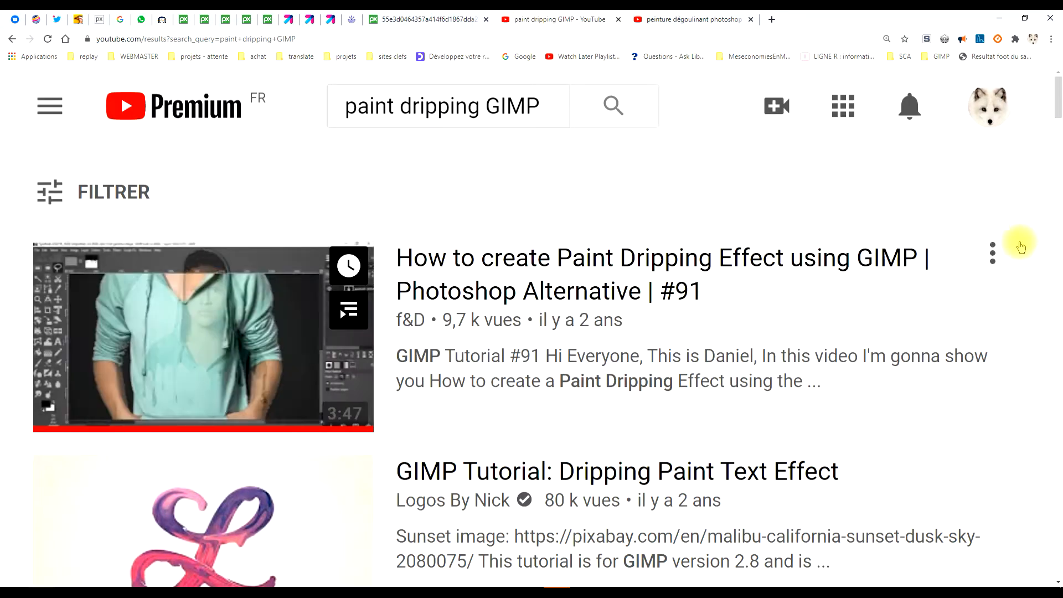
{"action": "scroll", "coordinate": [1019, 266], "scroll_direction": "down", "scroll_amount": 5}
{"action": "scroll", "coordinate": [1018, 265], "scroll_direction": "down", "scroll_amount": 10}
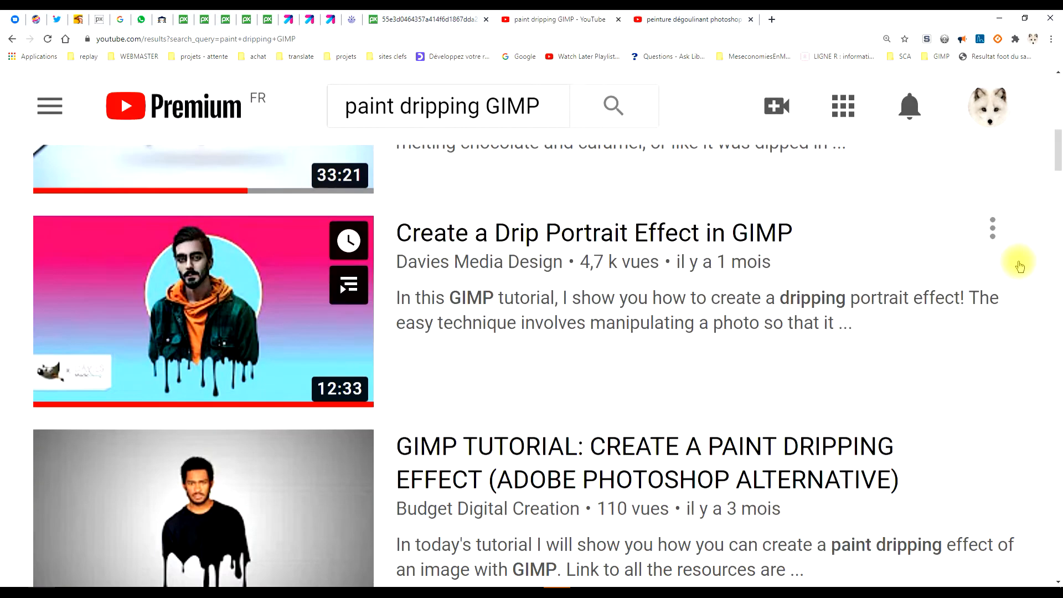
{"action": "scroll", "coordinate": [1019, 267], "scroll_direction": "down", "scroll_amount": 4}
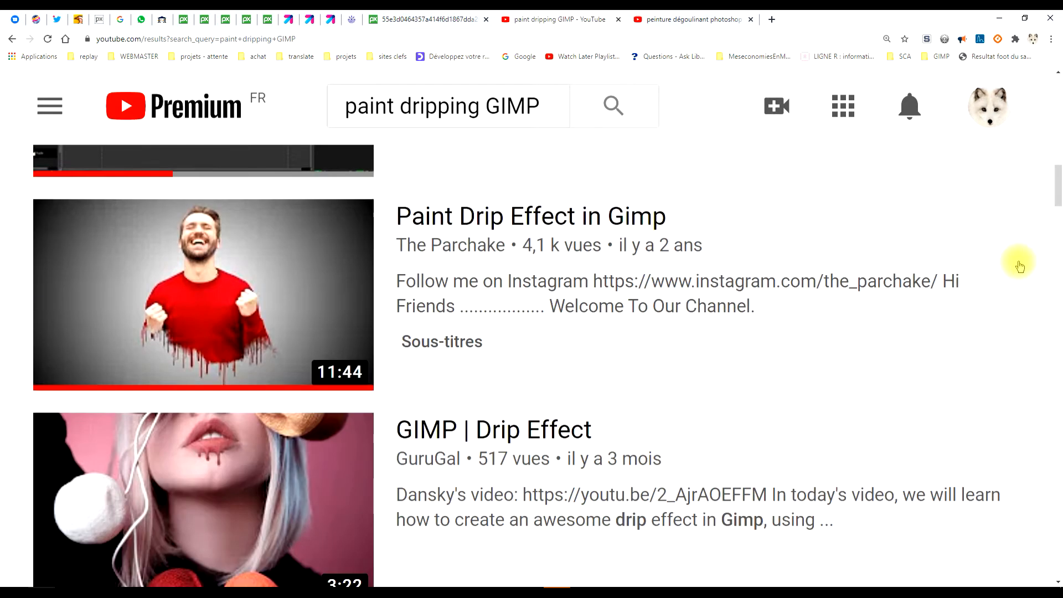
{"action": "scroll", "coordinate": [1019, 267], "scroll_direction": "up", "scroll_amount": 6}
{"action": "scroll", "coordinate": [1020, 266], "scroll_direction": "up", "scroll_amount": 15}
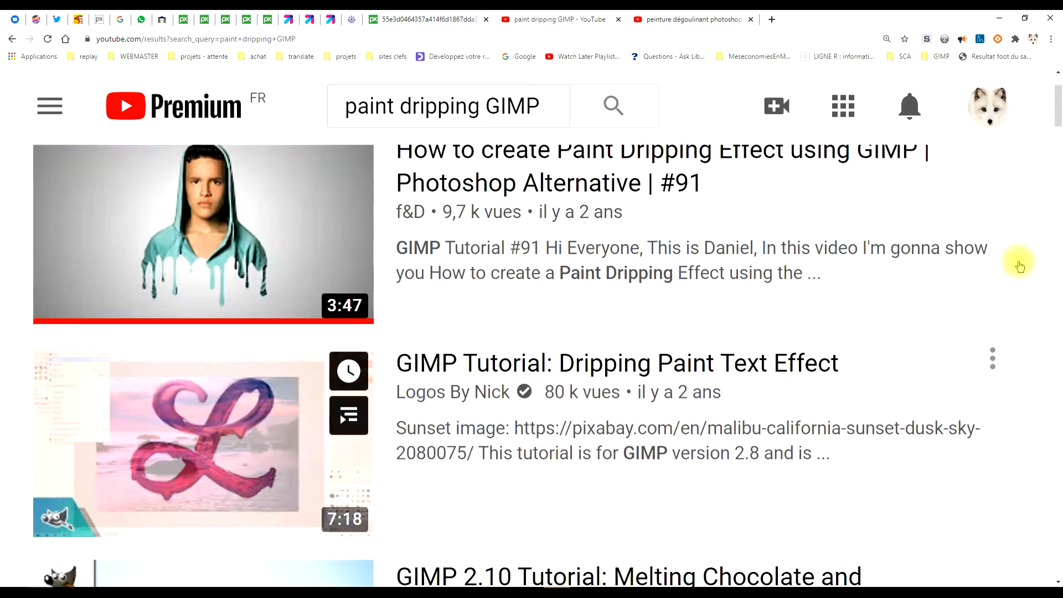
{"action": "left_click", "coordinate": [684, 16]}
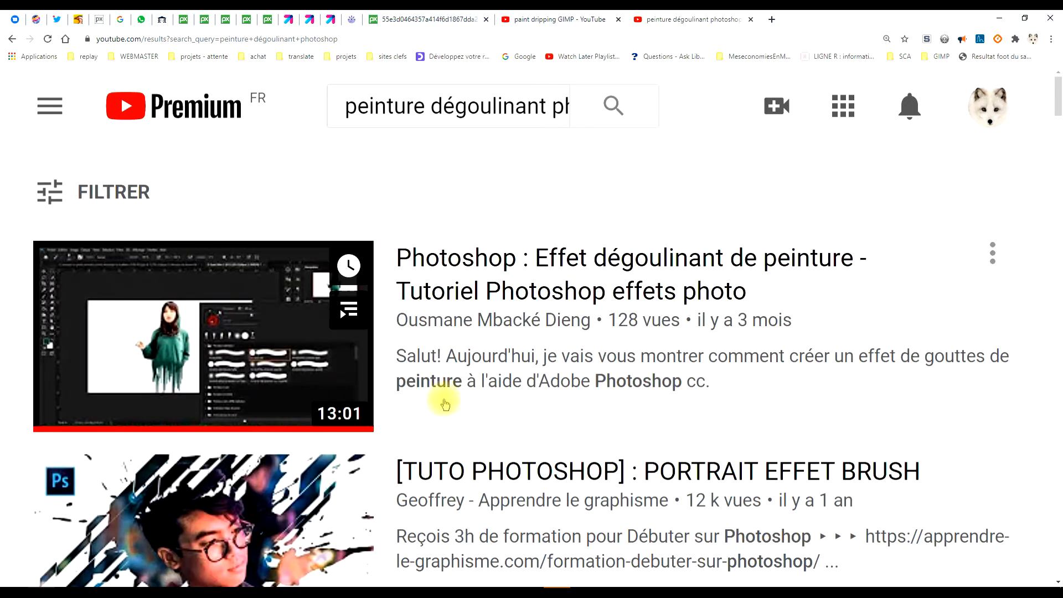
{"action": "mouse_move", "coordinate": [825, 289]}
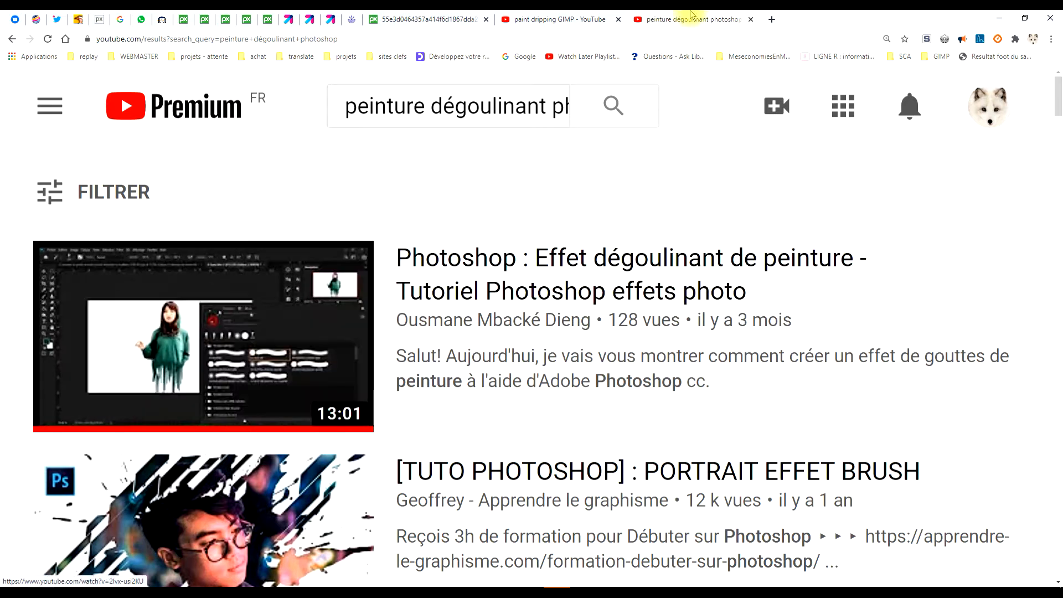
{"action": "left_click", "coordinate": [578, 20]}
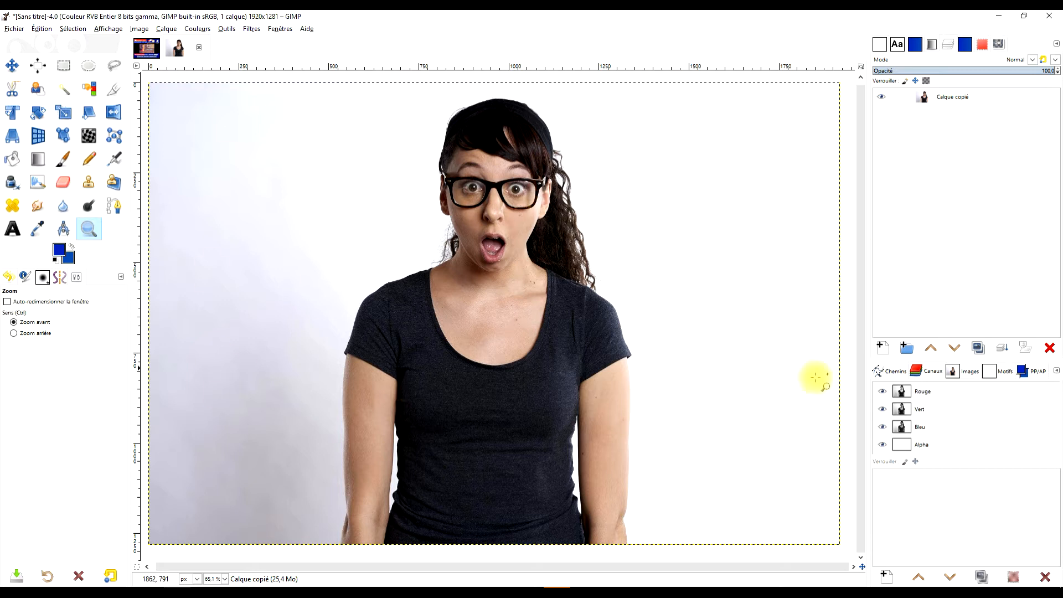
- Duplicate the pasted photo layer and rename the lower layer "original"
{"action": "left_click", "coordinate": [63, 90]}
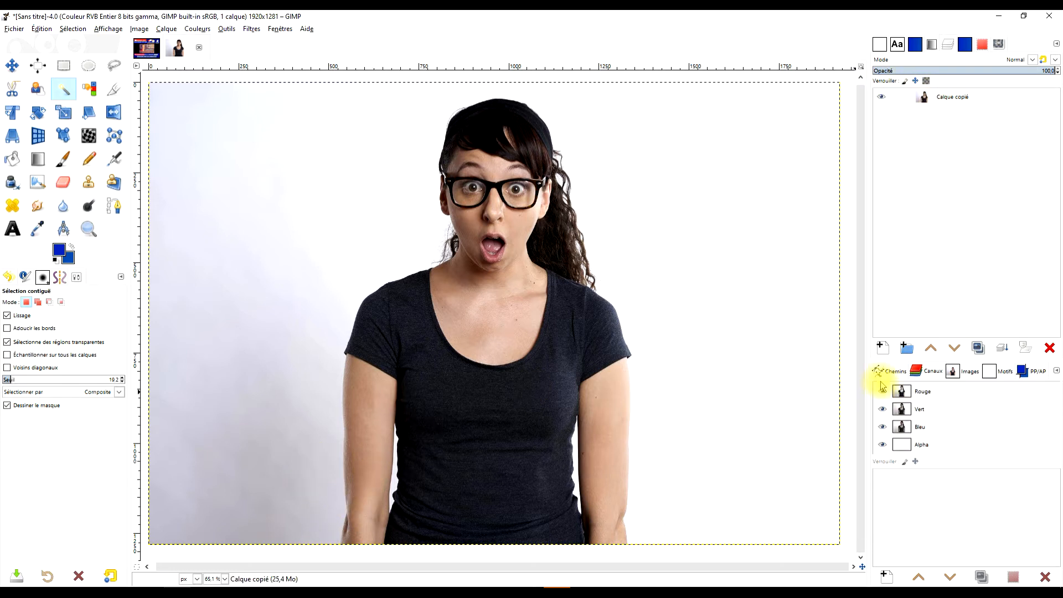
{"action": "left_click", "coordinate": [977, 347]}
{"action": "double_click", "coordinate": [951, 113]}
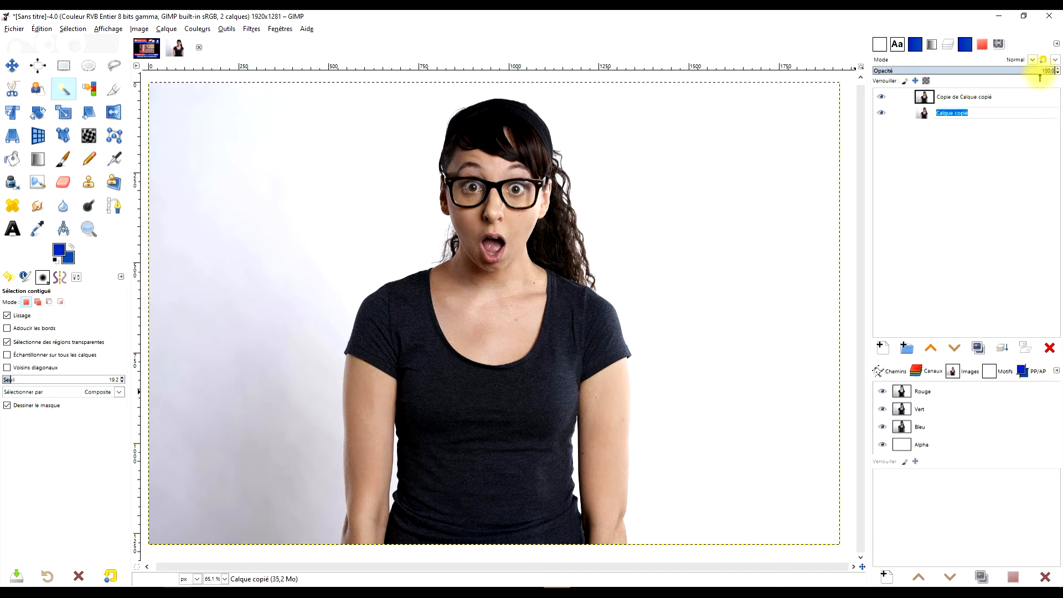
{"action": "type", "text": "origin"}
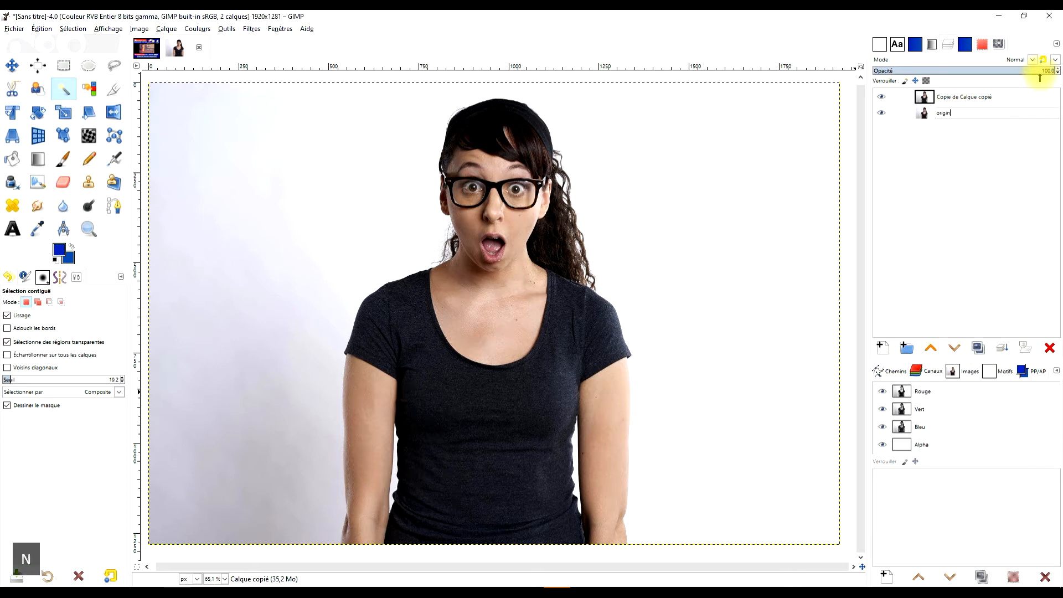
{"action": "type", "text": "al"}
{"action": "key", "text": "Return"}
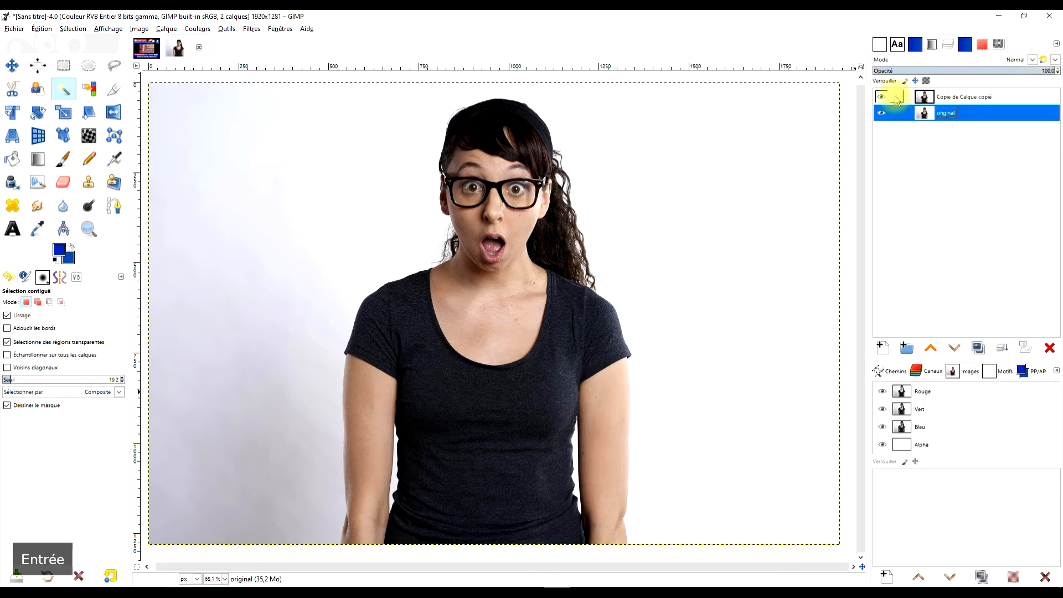
- Rename the duplicated upper layer "portrait"
{"action": "left_click", "coordinate": [922, 98]}
{"action": "left_click", "coordinate": [961, 96]}
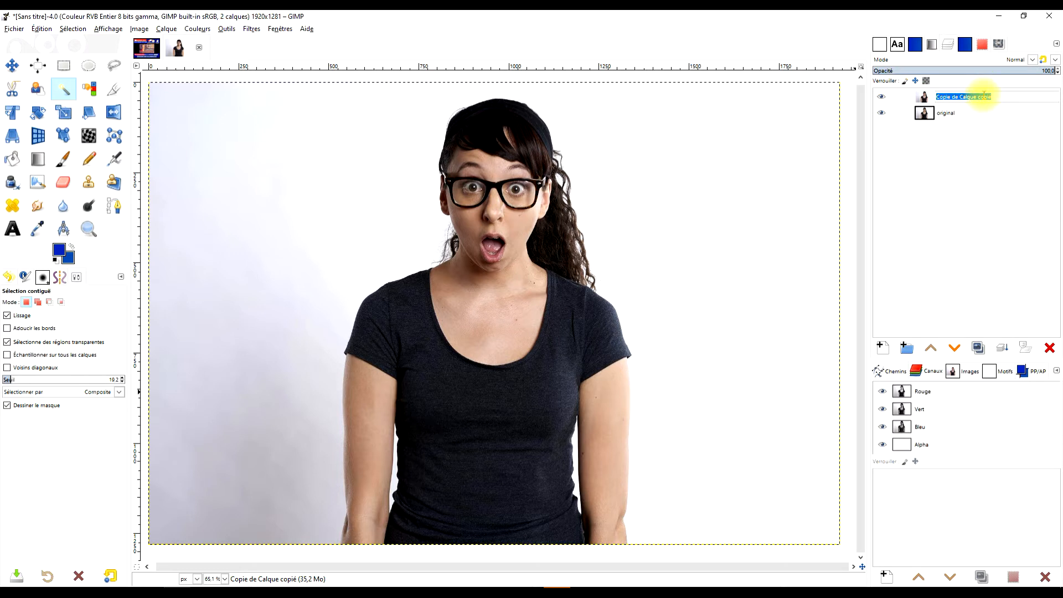
{"action": "type", "text": "por"}
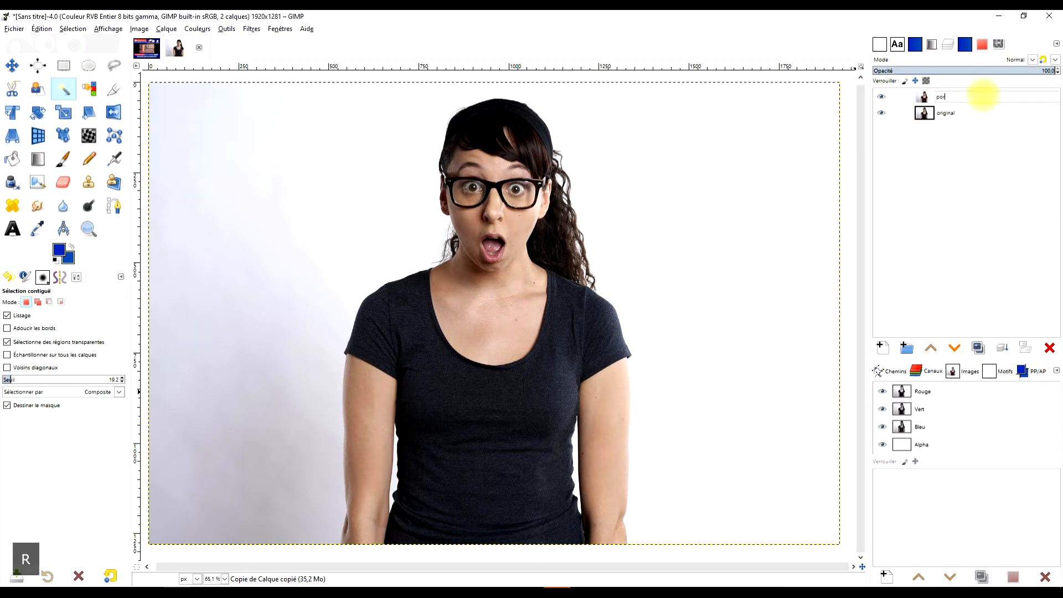
{"action": "type", "text": "trait"}
{"action": "key", "text": "Return"}
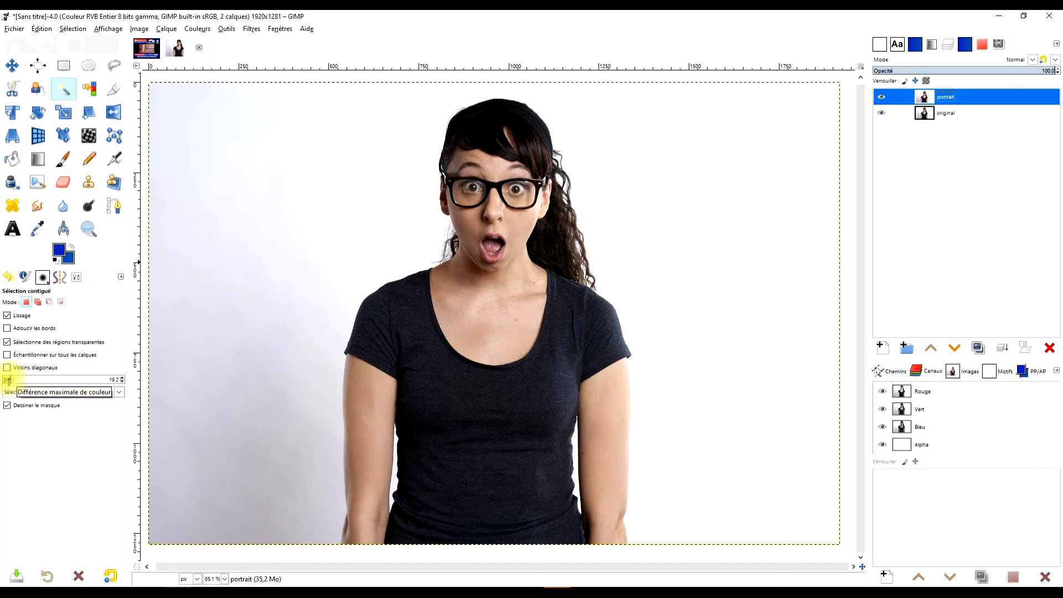
- Select the shaded lower-left part of the photo's background with Fuzzy Select and check the selection edge along the arm
{"action": "left_click", "coordinate": [253, 445]}
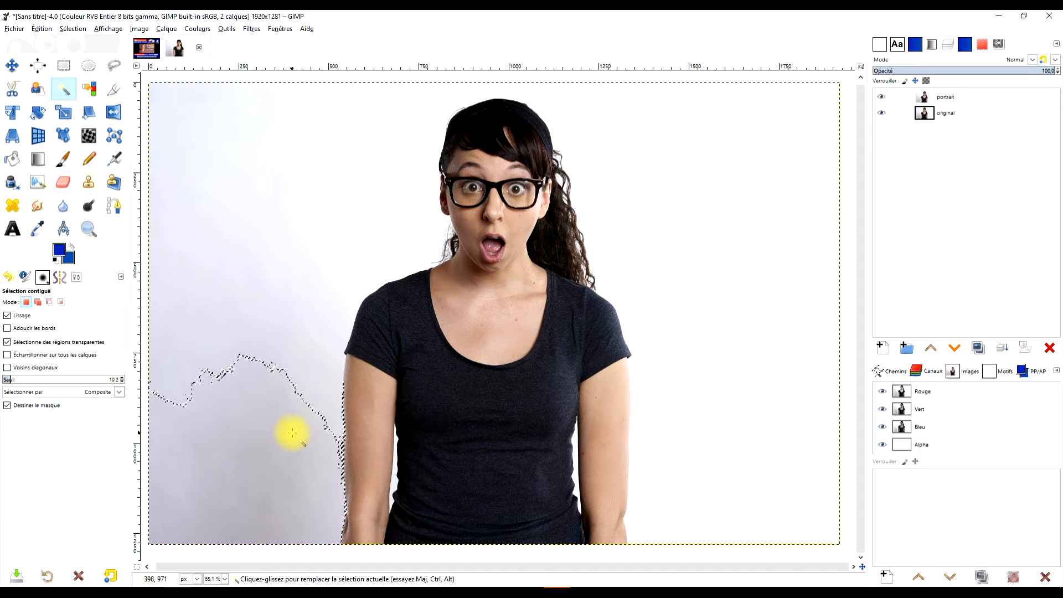
{"action": "scroll", "coordinate": [339, 512], "scroll_direction": "up", "scroll_amount": 5}
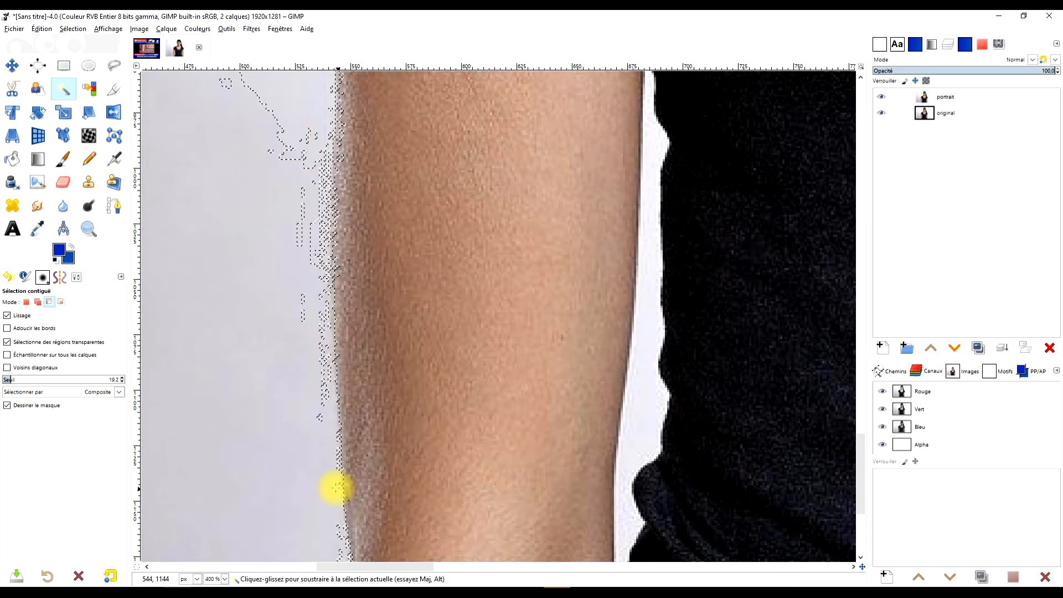
{"action": "scroll", "coordinate": [328, 475], "scroll_direction": "down", "scroll_amount": 5}
{"action": "scroll", "coordinate": [413, 423], "scroll_direction": "up", "scroll_amount": 4}
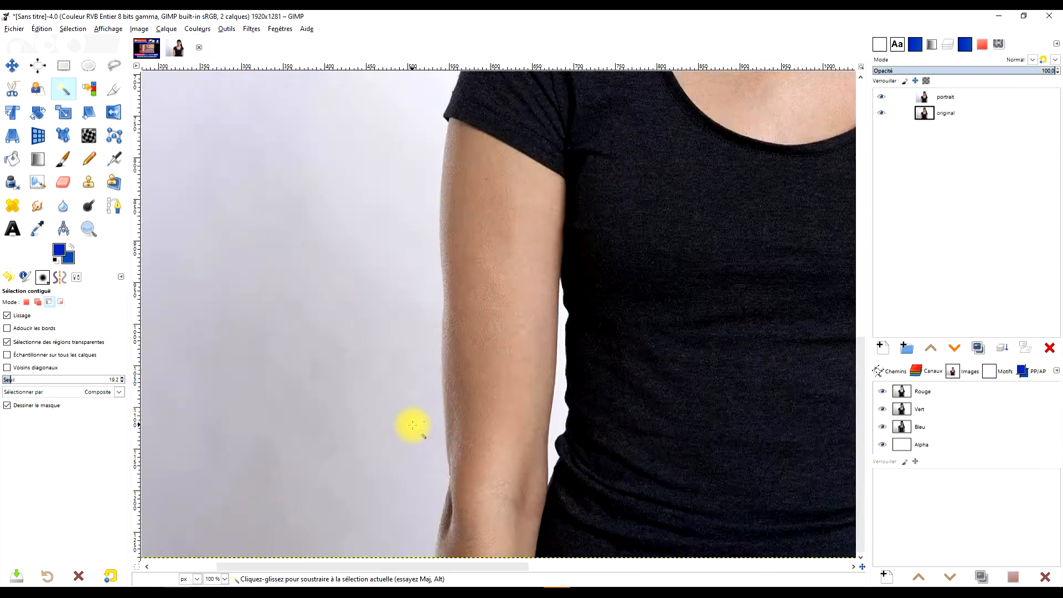
{"action": "scroll", "coordinate": [446, 297], "scroll_direction": "down", "scroll_amount": 3}
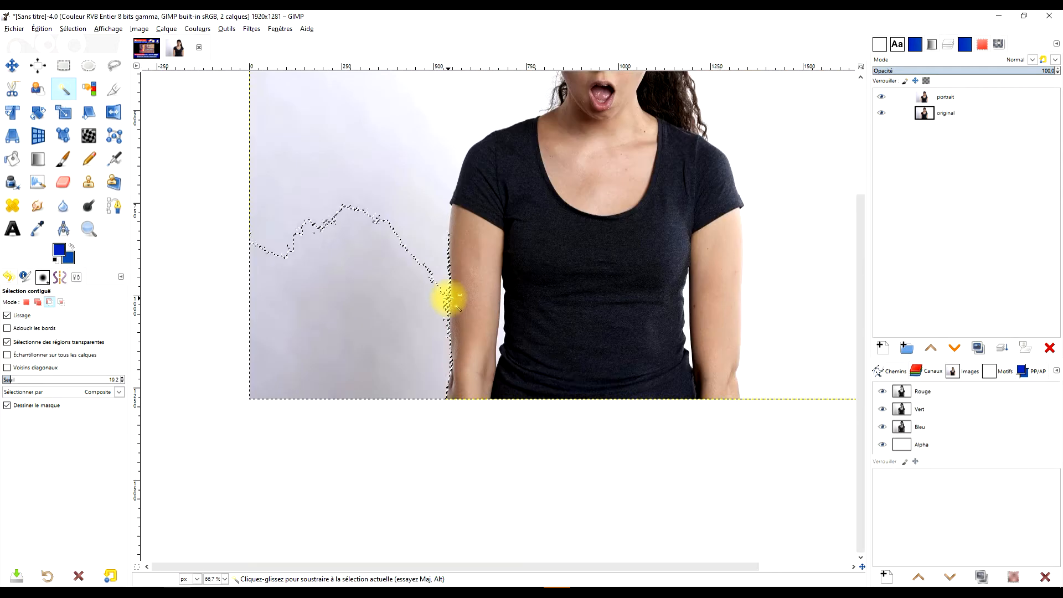
{"action": "scroll", "coordinate": [467, 313], "scroll_direction": "up", "scroll_amount": 3}
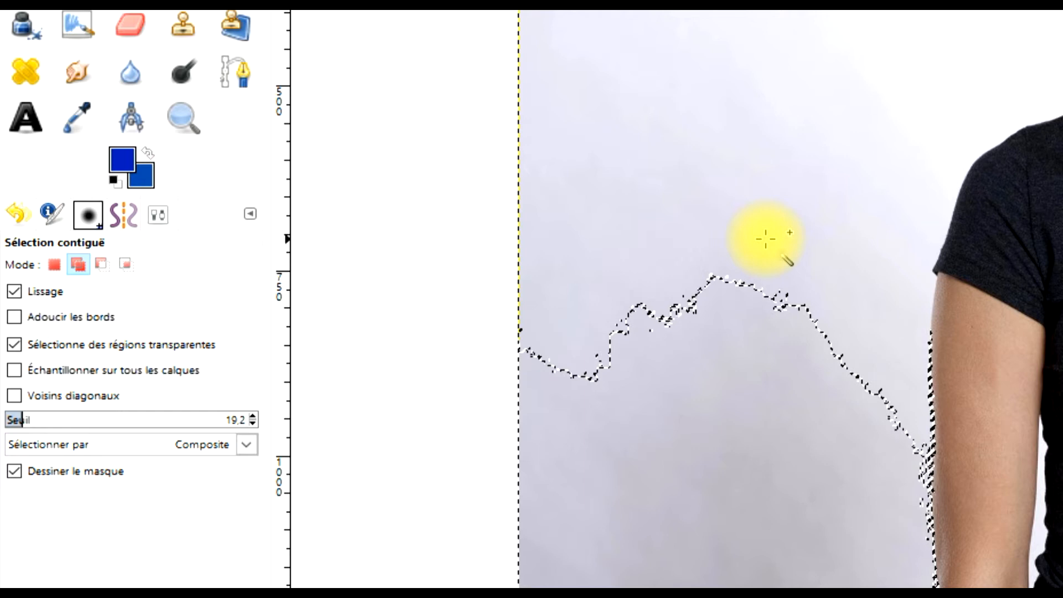
- Set Fuzzy Select to add to the current selection and include the remaining background around the woman
{"action": "left_click", "coordinate": [77, 265]}
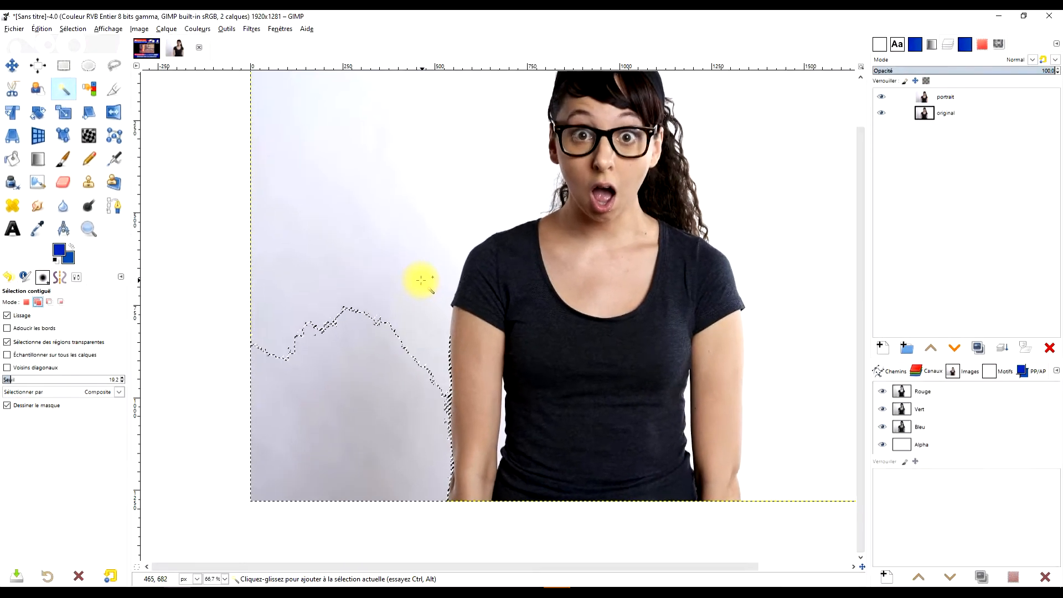
{"action": "left_click", "coordinate": [398, 280]}
{"action": "scroll", "coordinate": [443, 333], "scroll_direction": "up", "scroll_amount": 5}
{"action": "scroll", "coordinate": [443, 332], "scroll_direction": "right", "scroll_amount": 2}
{"action": "left_click", "coordinate": [390, 347]}
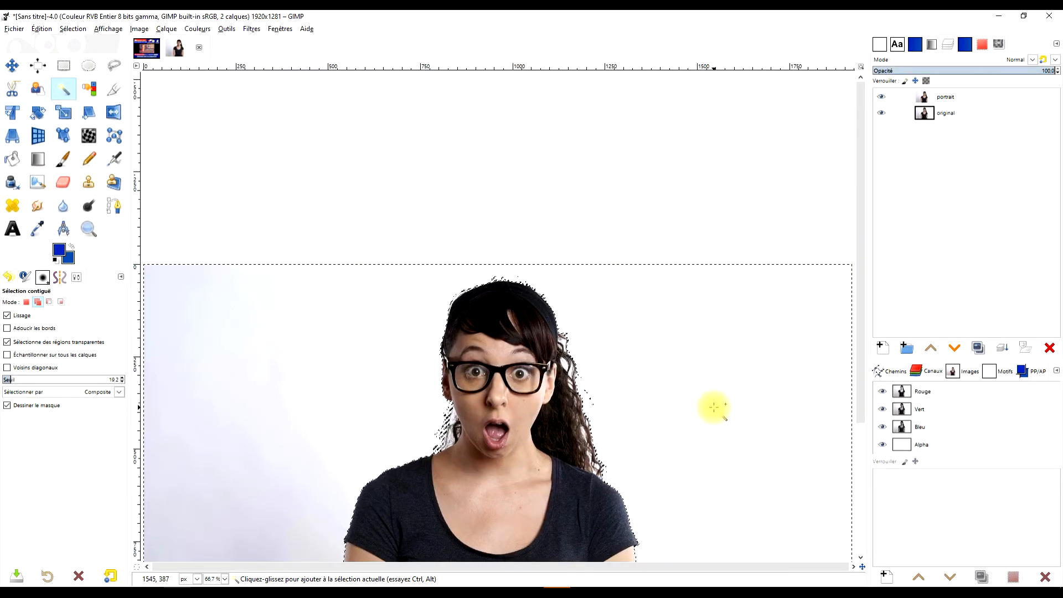
- Add the background gaps between the arms and torso to the selection and delete the selected background from the portrait layer
{"action": "left_click_drag", "start_coordinate": [719, 409], "coordinate": [679, 247]}
{"action": "scroll", "coordinate": [657, 446], "scroll_direction": "down", "scroll_amount": 5}
{"action": "scroll", "coordinate": [705, 304], "scroll_direction": "left", "scroll_amount": 1}
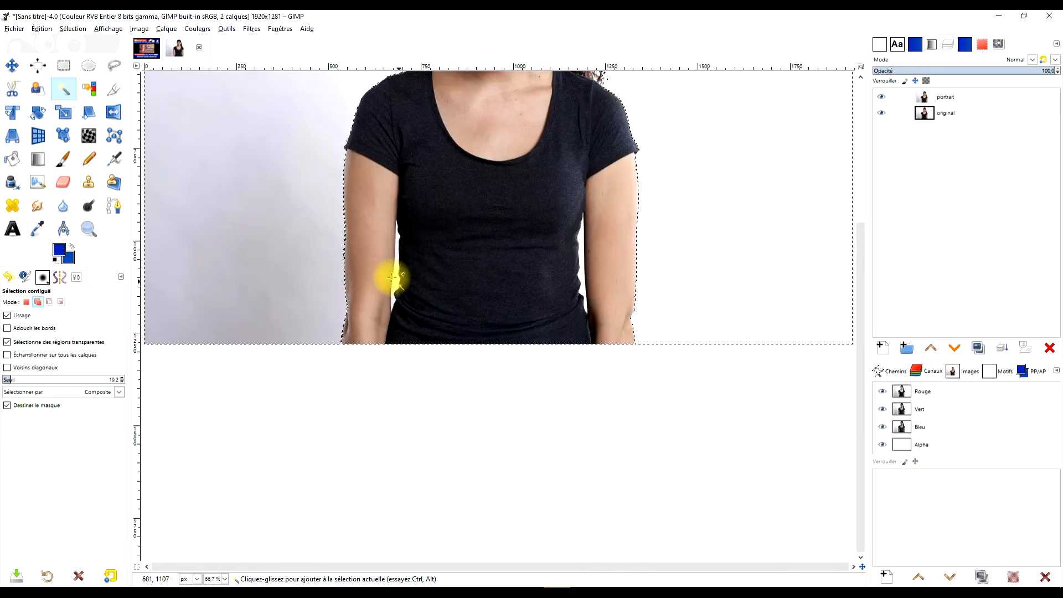
{"action": "left_click_drag", "start_coordinate": [397, 278], "coordinate": [395, 280]}
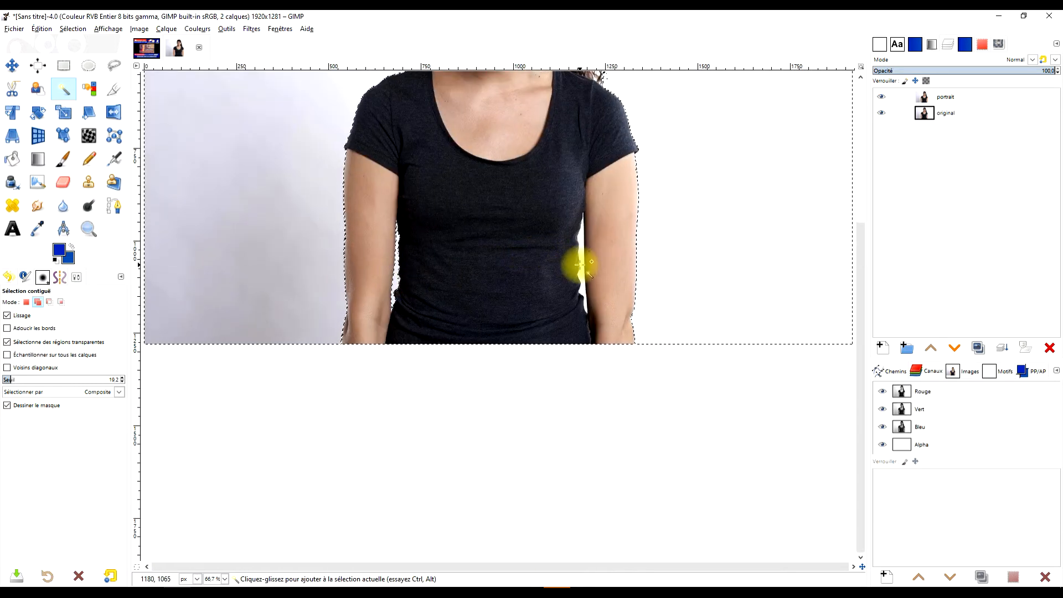
{"action": "scroll", "coordinate": [640, 227], "scroll_direction": "up", "scroll_amount": 4}
{"action": "scroll", "coordinate": [641, 227], "scroll_direction": "left", "scroll_amount": 1}
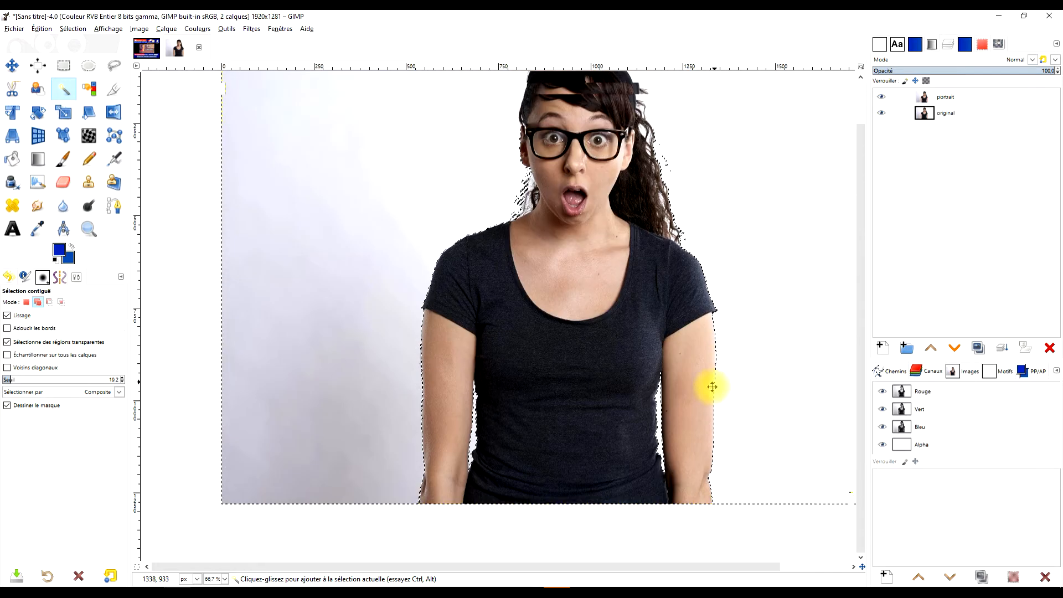
{"action": "scroll", "coordinate": [674, 190], "scroll_direction": "up", "scroll_amount": 4}
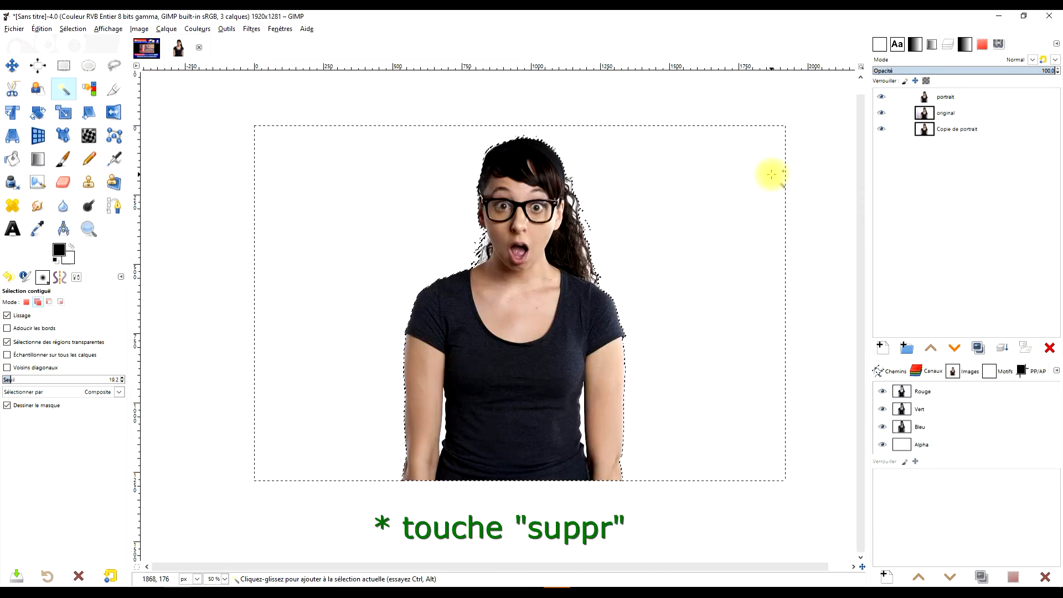
{"action": "key", "text": "Delete"}
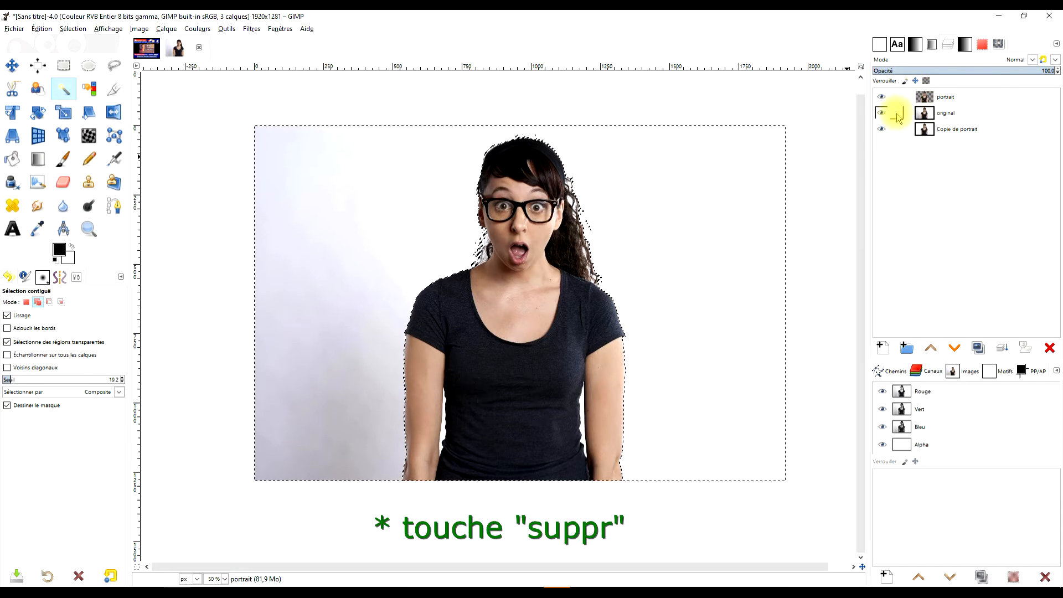
- Create a white-filled layer named "fond" and place it directly below the portrait layer
{"action": "left_click", "coordinate": [882, 351]}
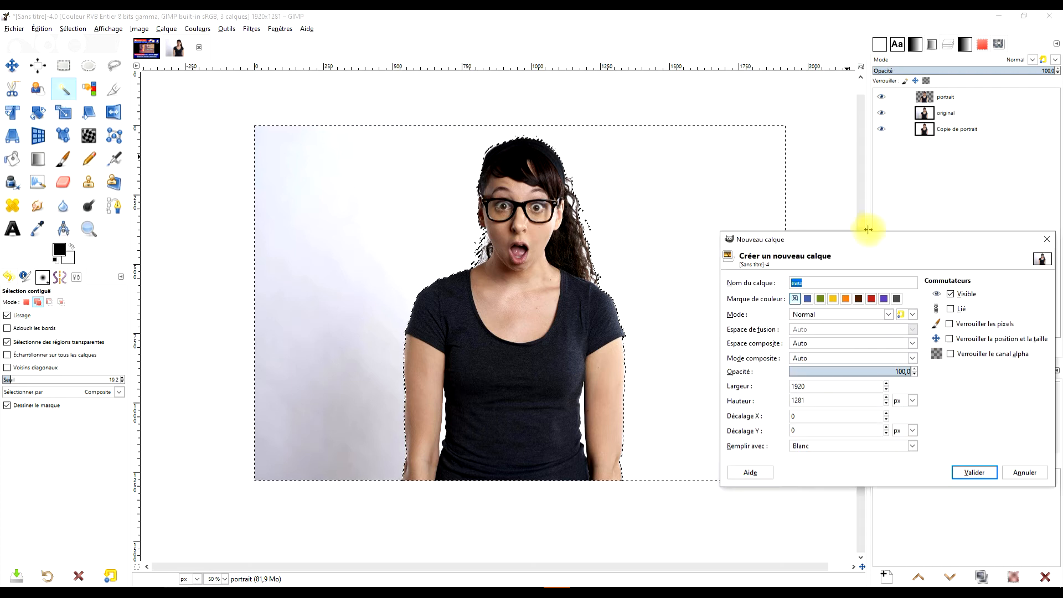
{"action": "type", "text": "fond"}
{"action": "key", "text": "Return"}
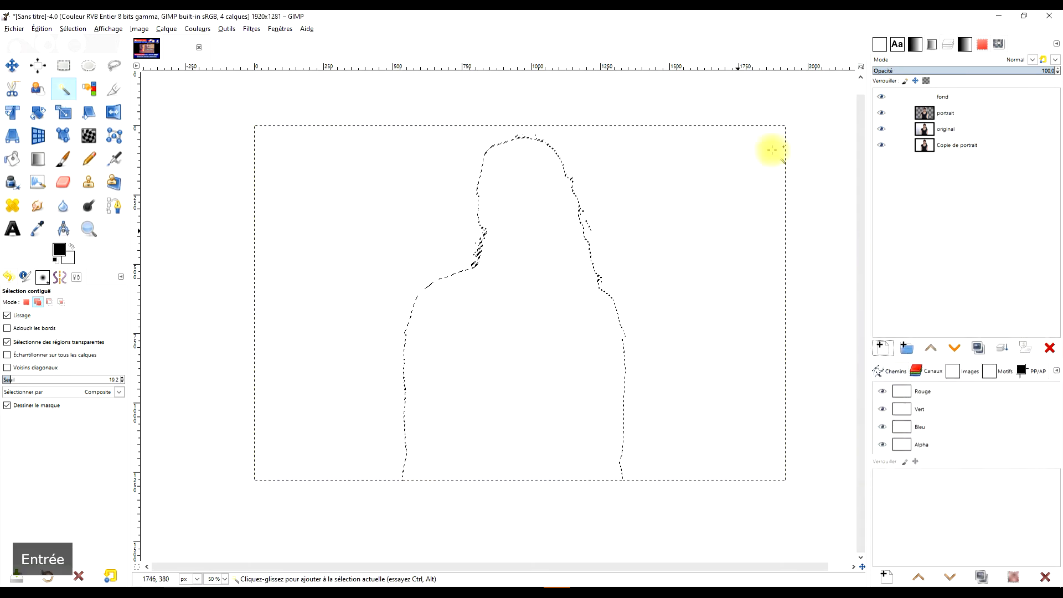
{"action": "left_click_drag", "start_coordinate": [895, 98], "coordinate": [945, 113]}
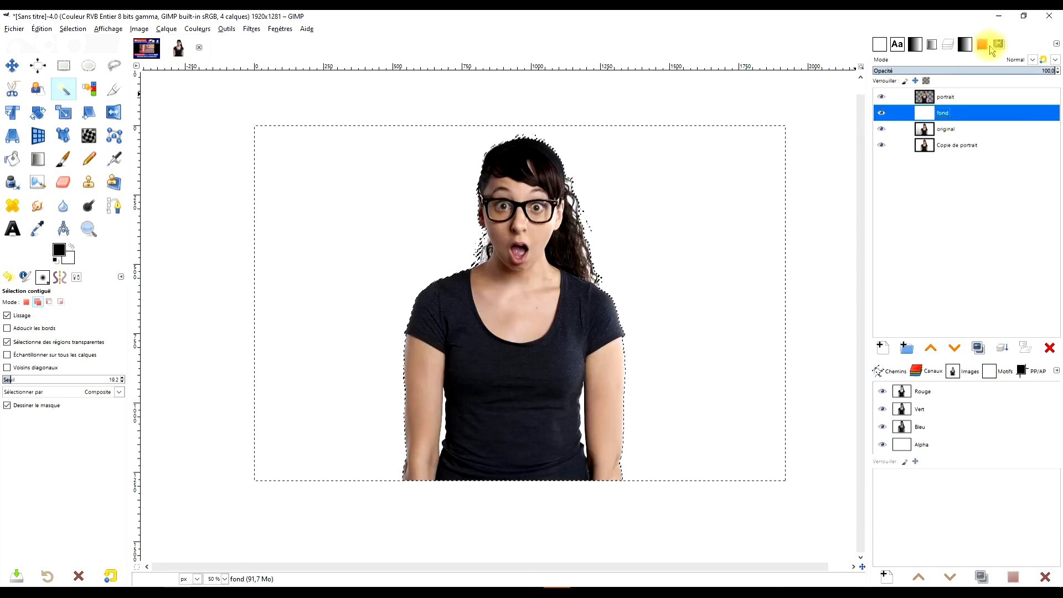
- Clear the background selection around the woman
{"action": "left_click", "coordinate": [88, 65]}
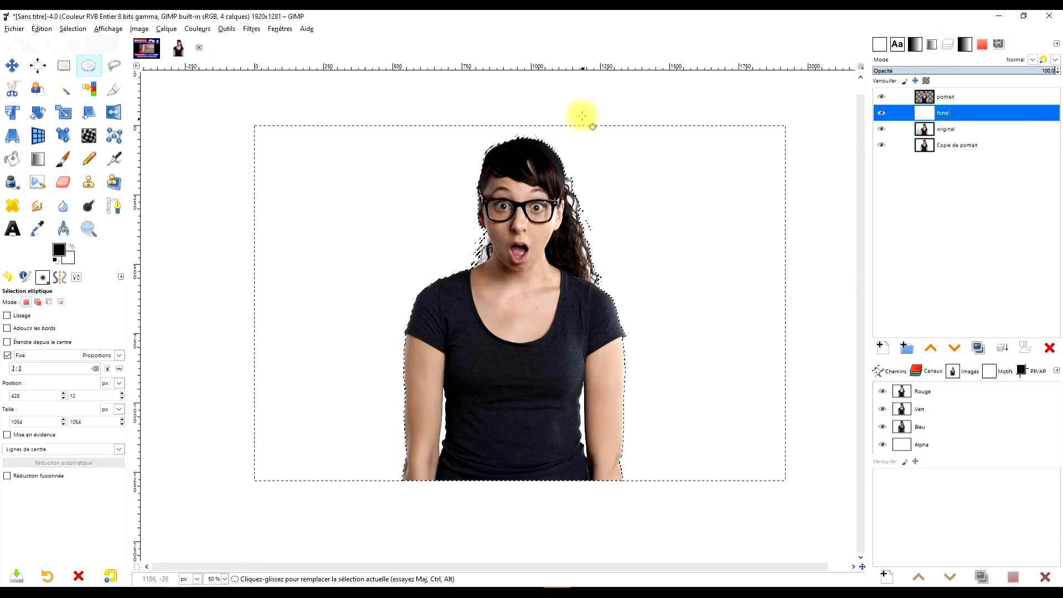
{"action": "left_click", "coordinate": [584, 109]}
{"action": "key", "text": "r"}
{"action": "key", "text": "1"}
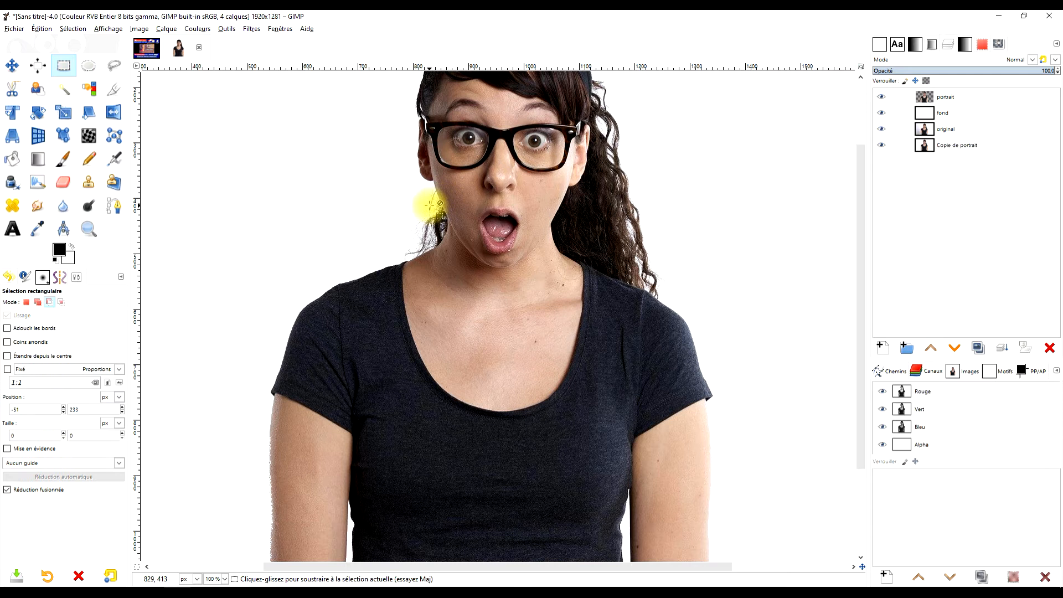
- On the portrait layer, select the pale fringe around the loose hair beside the neck by colour and erase it at 42% opacity
{"action": "scroll", "coordinate": [438, 209], "scroll_direction": "up", "scroll_amount": 4, "text": "ctrl"}
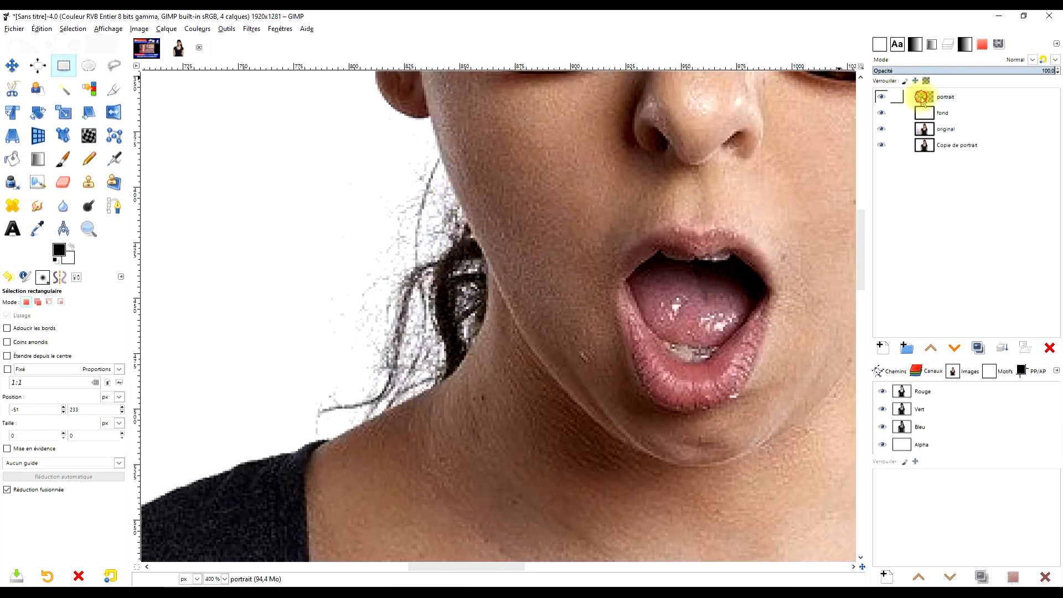
{"action": "left_click", "coordinate": [922, 99]}
{"action": "left_click", "coordinate": [90, 88]}
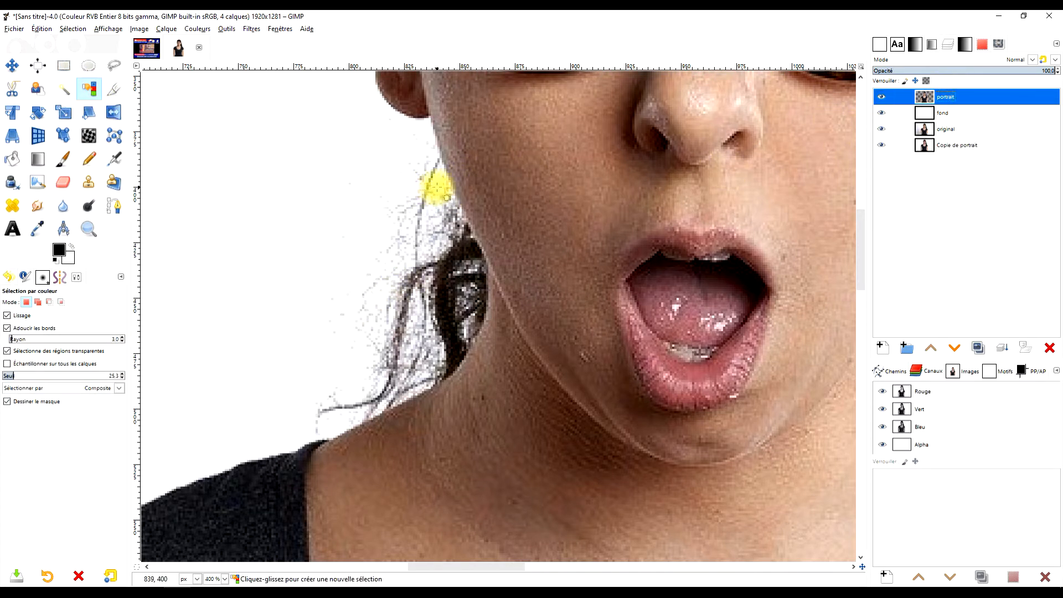
{"action": "left_click", "coordinate": [440, 187]}
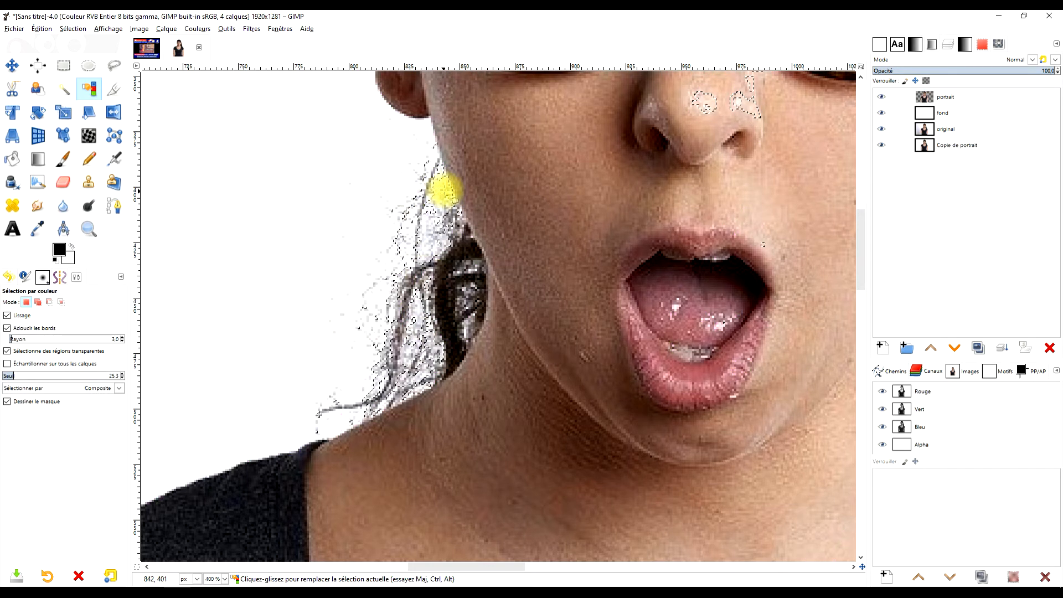
{"action": "left_click", "coordinate": [65, 180]}
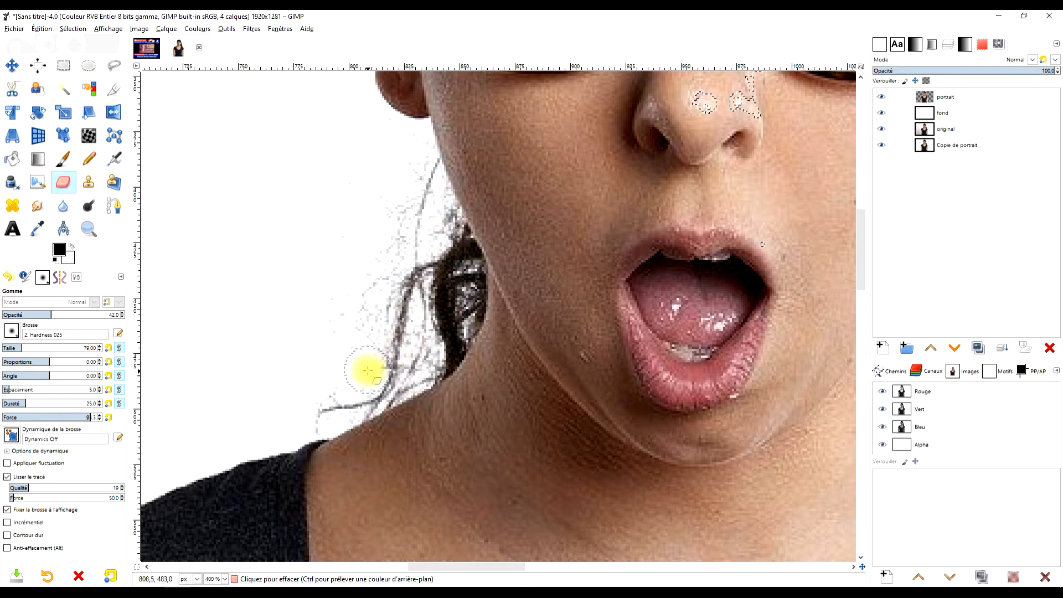
{"action": "mouse_move", "coordinate": [437, 238]}
{"action": "left_mouse_down"}
{"action": "mouse_move", "coordinate": [419, 349]}
{"action": "mouse_move", "coordinate": [389, 374]}
{"action": "mouse_move", "coordinate": [429, 358]}
{"action": "mouse_move", "coordinate": [390, 383]}
{"action": "mouse_move", "coordinate": [418, 347]}
{"action": "mouse_move", "coordinate": [421, 256]}
{"action": "mouse_move", "coordinate": [434, 210]}
{"action": "mouse_move", "coordinate": [442, 218]}
{"action": "mouse_move", "coordinate": [431, 175]}
{"action": "mouse_move", "coordinate": [409, 365]}
{"action": "mouse_move", "coordinate": [389, 383]}
{"action": "mouse_move", "coordinate": [336, 384]}
{"action": "mouse_move", "coordinate": [397, 233]}
{"action": "mouse_move", "coordinate": [371, 222]}
{"action": "left_mouse_up"}
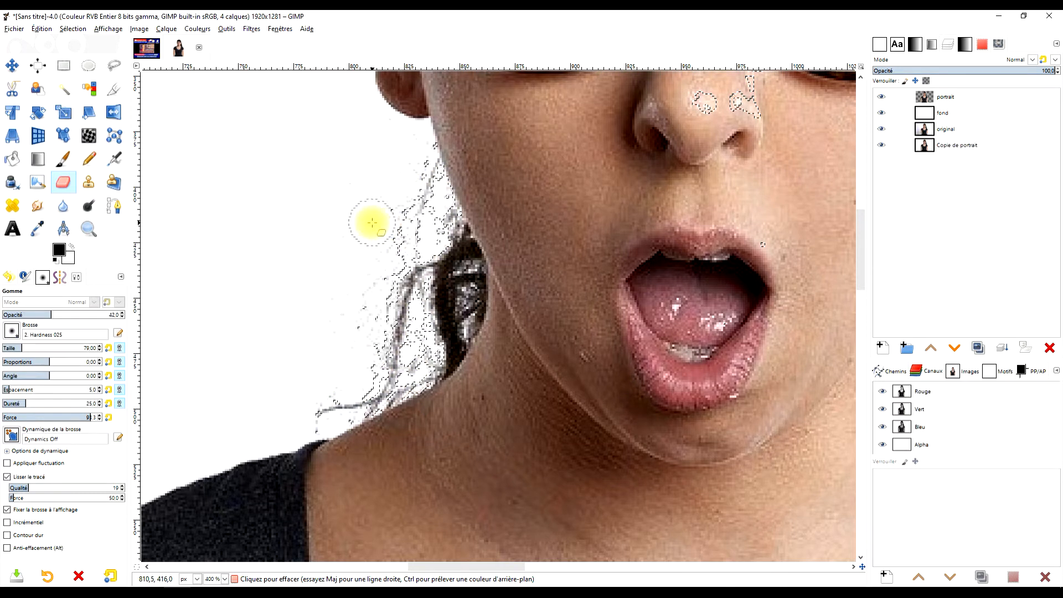
- Clear the colour selection and check the cut-out as a whole
{"action": "left_click", "coordinate": [88, 65]}
{"action": "scroll", "coordinate": [280, 180], "scroll_direction": "down", "scroll_amount": 2, "text": "ctrl"}
{"action": "scroll", "coordinate": [280, 180], "scroll_direction": "down", "scroll_amount": 1, "text": "ctrl"}
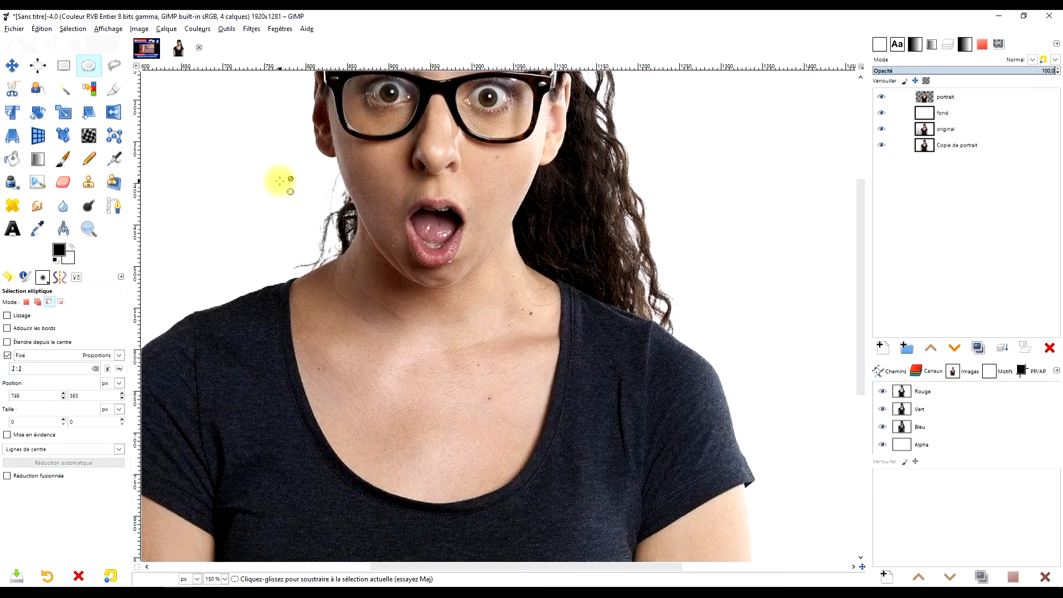
{"action": "scroll", "coordinate": [487, 253], "scroll_direction": "up", "scroll_amount": 3}
{"action": "scroll", "coordinate": [563, 202], "scroll_direction": "down", "scroll_amount": 3, "text": "ctrl"}
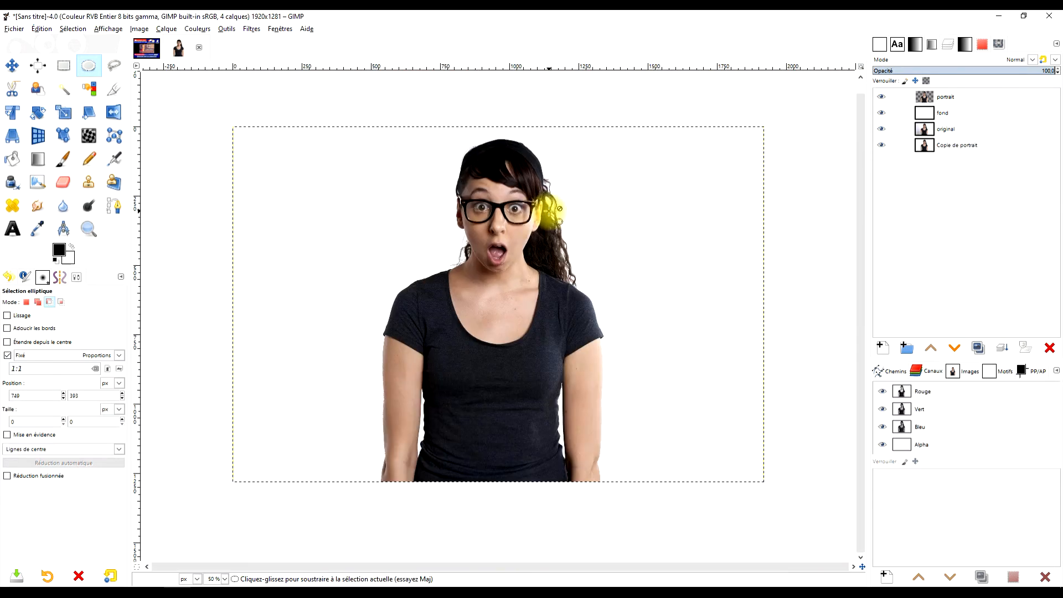
- Softly erase the stray hair strands below the ear and beside the neck with the size 79 Eraser at 42% opacity
{"action": "scroll", "coordinate": [486, 202], "scroll_direction": "up", "scroll_amount": 2, "text": "ctrl"}
{"action": "left_click_drag", "start_coordinate": [486, 249], "coordinate": [587, 266]}
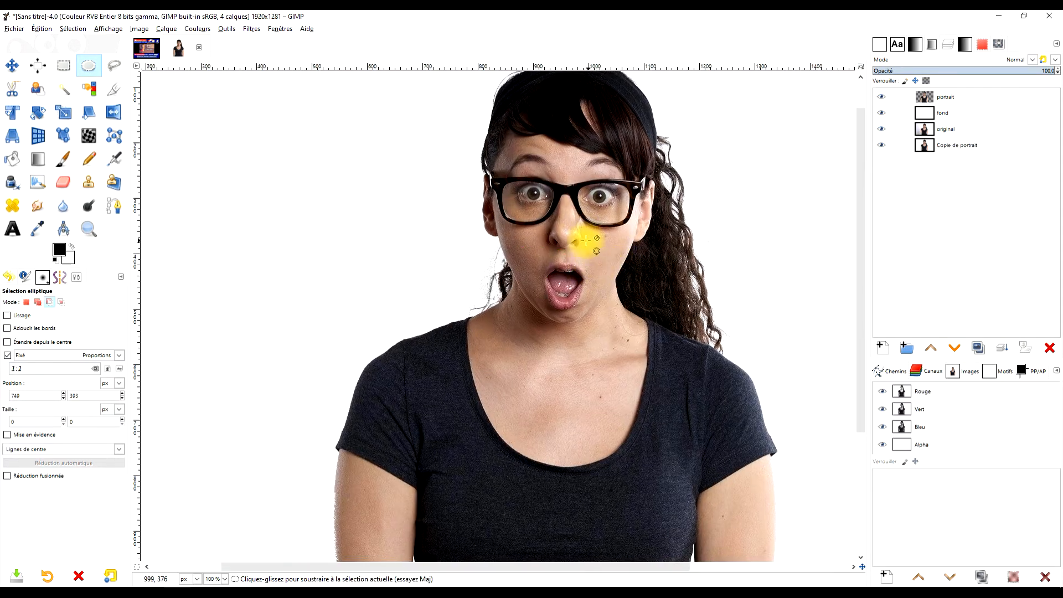
{"action": "scroll", "coordinate": [517, 247], "scroll_direction": "up", "scroll_amount": 1, "text": "ctrl"}
{"action": "scroll", "coordinate": [510, 244], "scroll_direction": "down", "scroll_amount": 1, "text": "ctrl"}
{"action": "scroll", "coordinate": [492, 252], "scroll_direction": "up", "scroll_amount": 3, "text": "ctrl"}
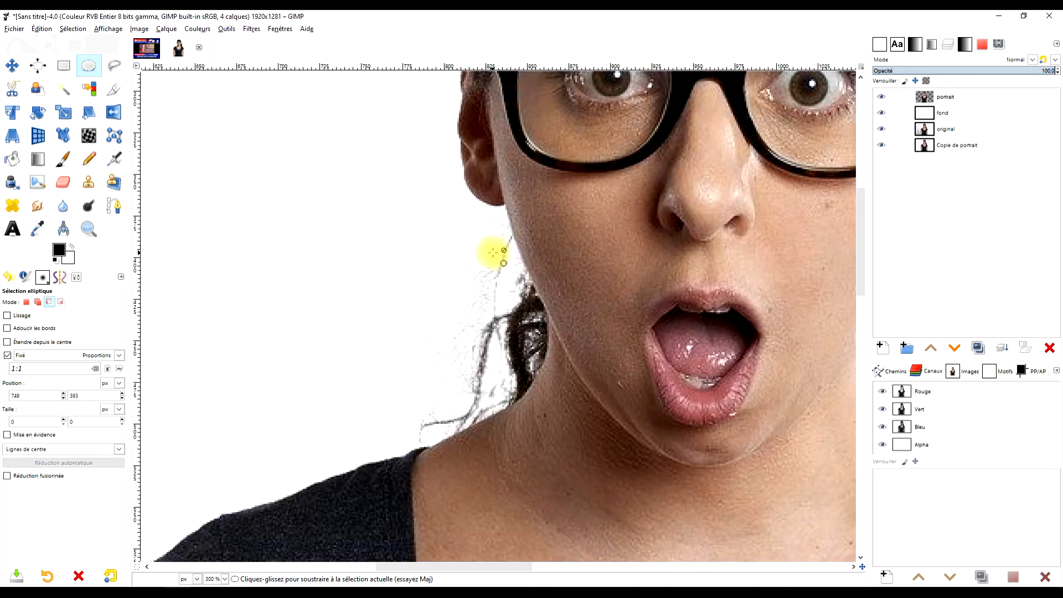
{"action": "left_click", "coordinate": [61, 182]}
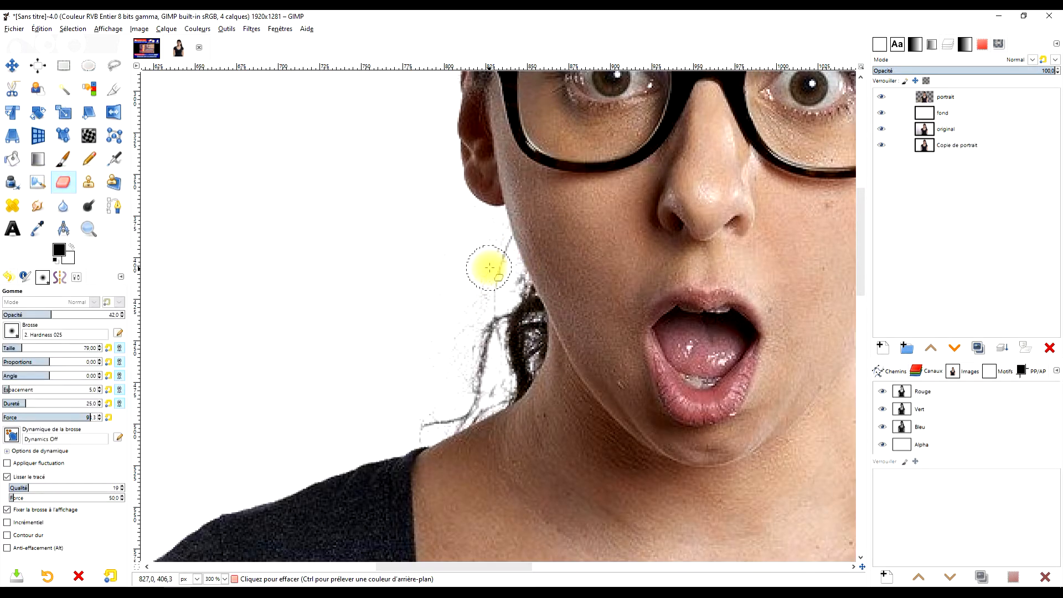
{"action": "mouse_move", "coordinate": [497, 266]}
{"action": "left_mouse_down"}
{"action": "mouse_move", "coordinate": [471, 298]}
{"action": "mouse_move", "coordinate": [491, 277]}
{"action": "left_mouse_up"}
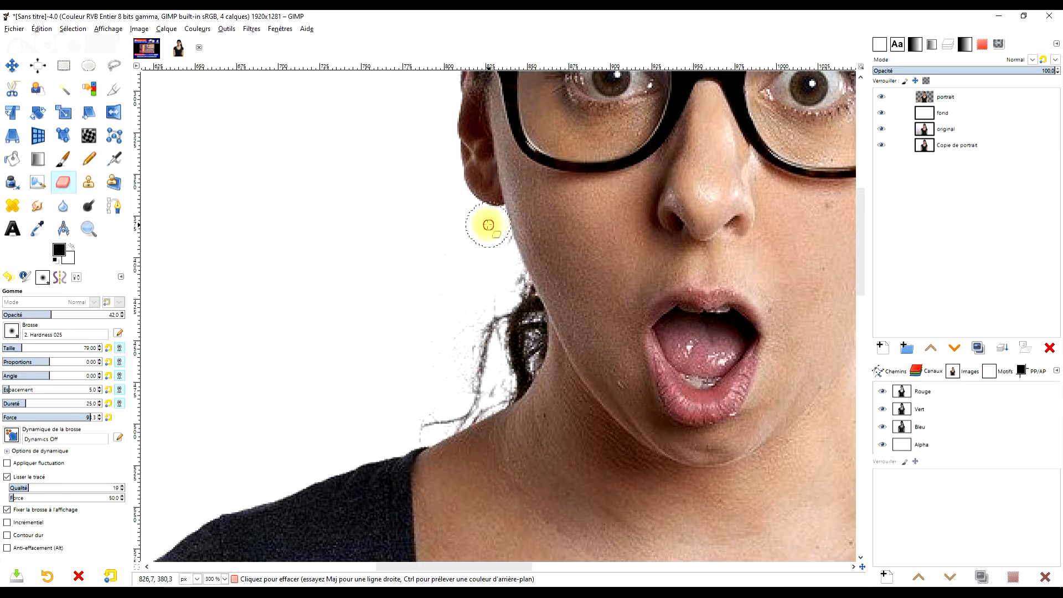
{"action": "mouse_move", "coordinate": [479, 227]}
{"action": "left_mouse_down"}
{"action": "mouse_move", "coordinate": [439, 257]}
{"action": "mouse_move", "coordinate": [451, 280]}
{"action": "mouse_move", "coordinate": [486, 294]}
{"action": "left_mouse_up"}
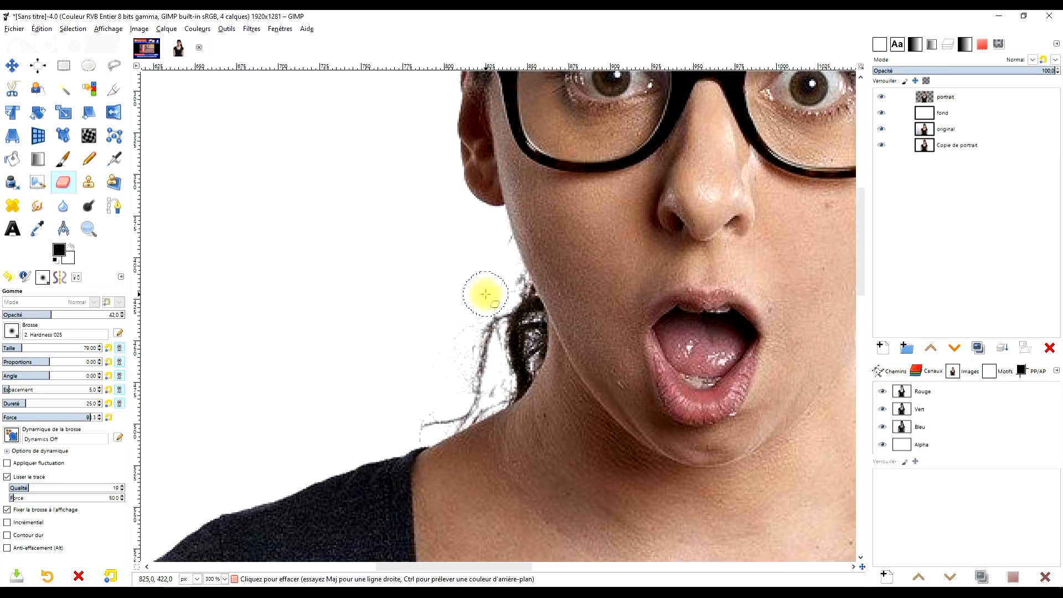
{"action": "left_click", "coordinate": [468, 310]}
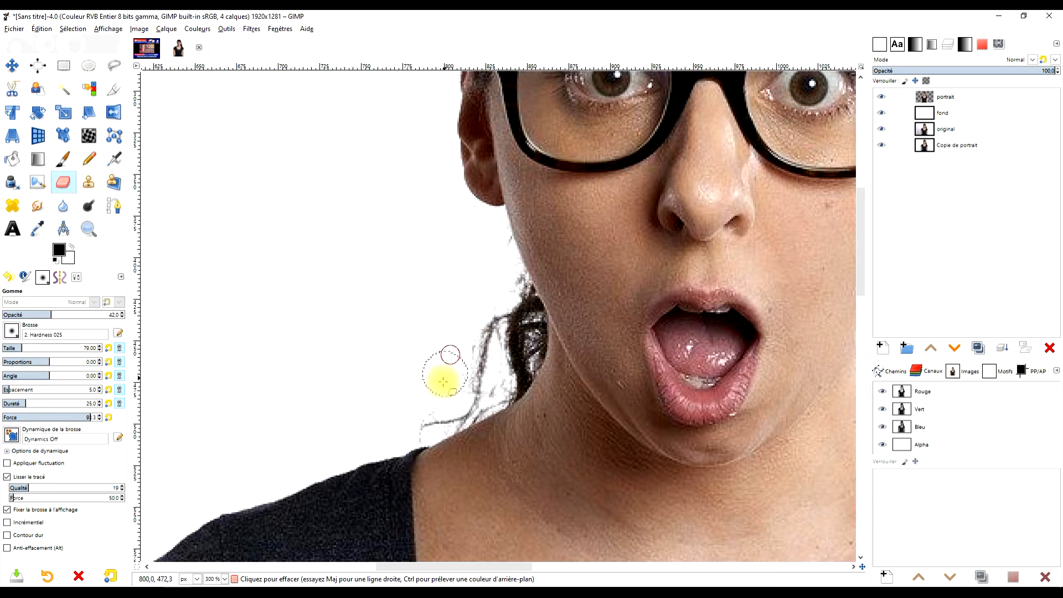
{"action": "left_click_drag", "start_coordinate": [448, 363], "coordinate": [481, 301]}
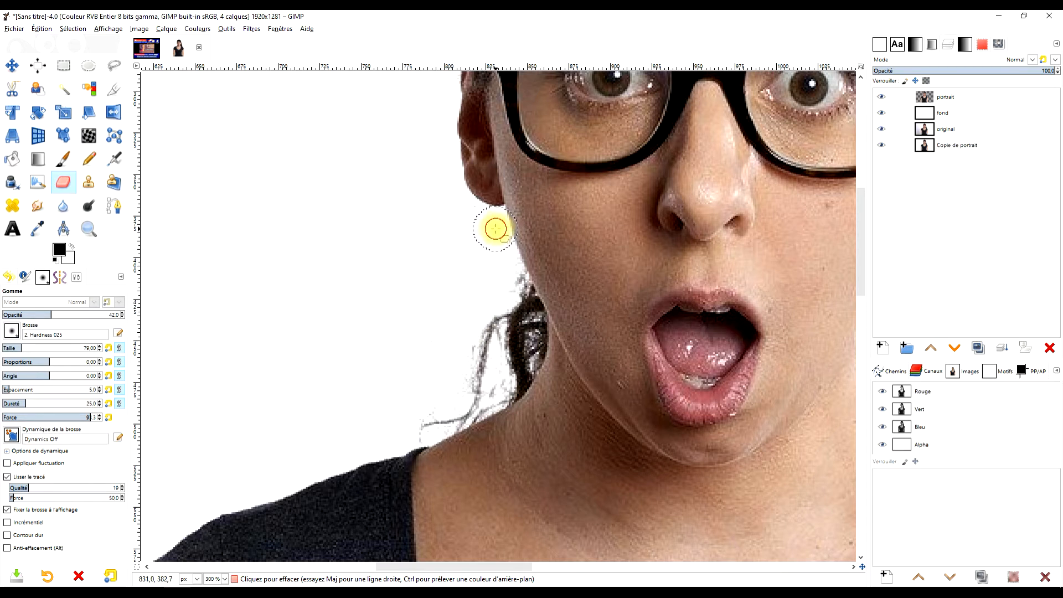
{"action": "mouse_move", "coordinate": [461, 328]}
{"action": "left_mouse_down"}
{"action": "mouse_move", "coordinate": [448, 392]}
{"action": "mouse_move", "coordinate": [467, 331]}
{"action": "left_mouse_up"}
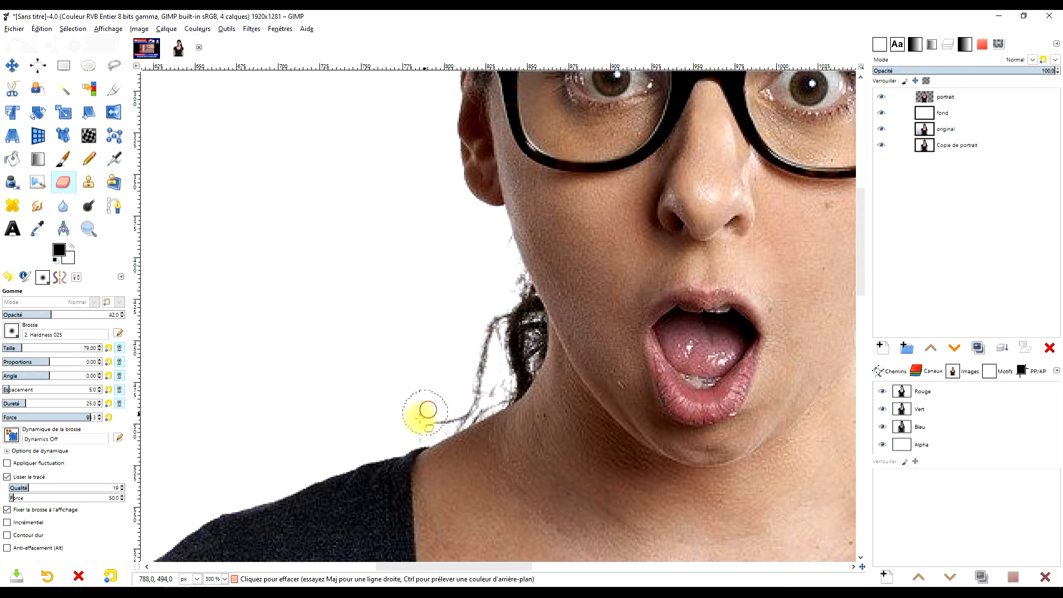
{"action": "left_click_drag", "start_coordinate": [405, 427], "coordinate": [443, 411]}
- Raise the Eraser opacity to 75.5 and remove the strand above the shoulder and the remaining wisps beneath the ear
{"action": "left_click_drag", "start_coordinate": [67, 314], "coordinate": [90, 314]}
{"action": "mouse_move", "coordinate": [470, 420]}
{"action": "left_mouse_down"}
{"action": "mouse_move", "coordinate": [431, 384]}
{"action": "mouse_move", "coordinate": [429, 355]}
{"action": "mouse_move", "coordinate": [432, 379]}
{"action": "mouse_move", "coordinate": [411, 408]}
{"action": "left_mouse_up"}
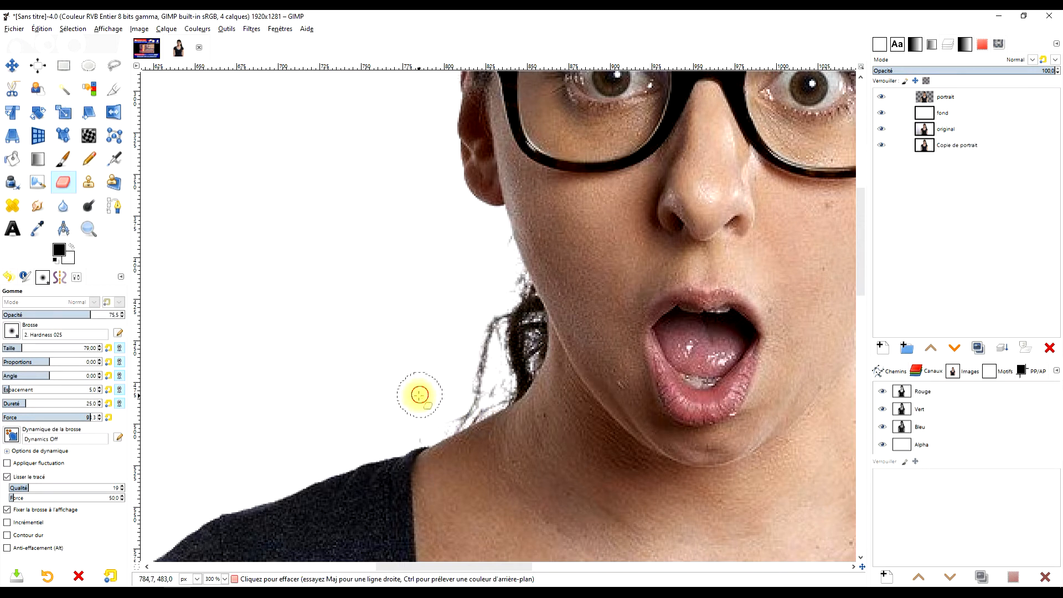
{"action": "mouse_move", "coordinate": [487, 280]}
{"action": "left_mouse_down"}
{"action": "mouse_move", "coordinate": [457, 280]}
{"action": "mouse_move", "coordinate": [512, 280]}
{"action": "mouse_move", "coordinate": [483, 296]}
{"action": "left_mouse_up"}
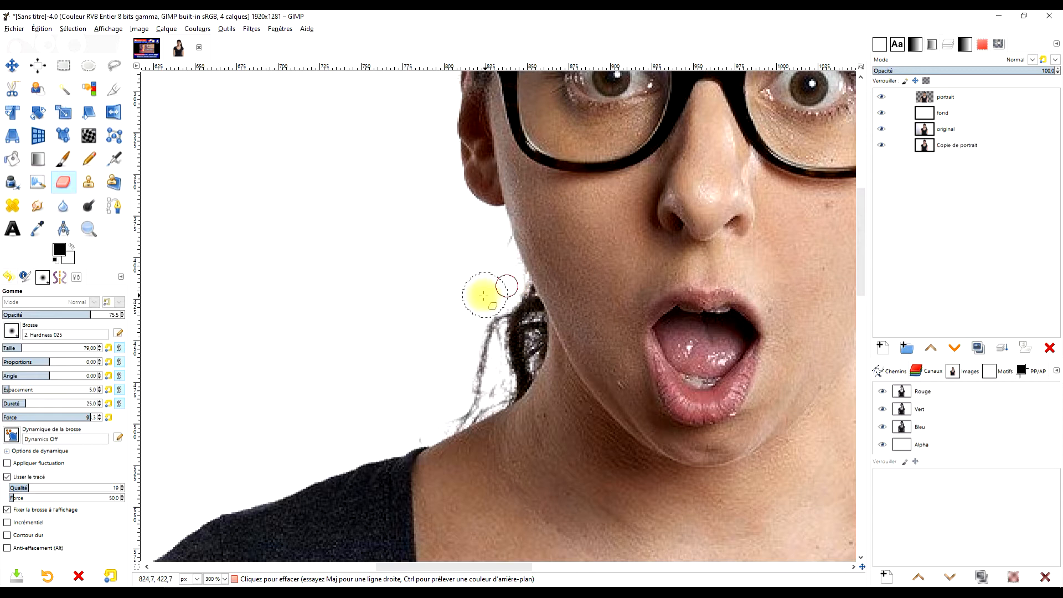
{"action": "left_click_drag", "start_coordinate": [493, 242], "coordinate": [506, 270]}
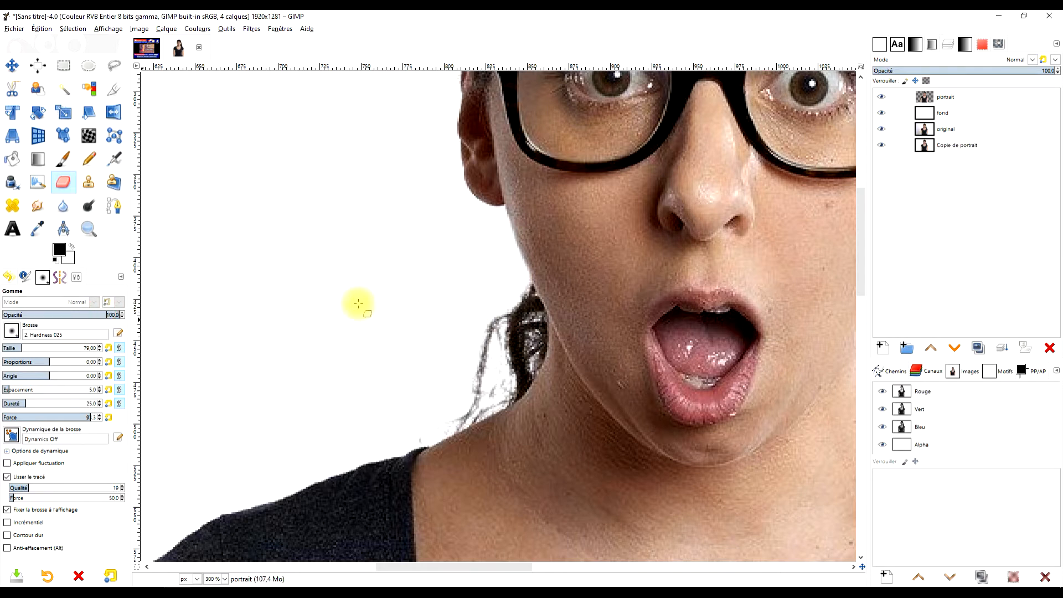
- Erase along straight lines at 100% opacity beside the outer edge of the loose hair near the neck
{"action": "left_click", "coordinate": [479, 285]}
{"action": "left_click", "coordinate": [434, 380], "text": "shift"}
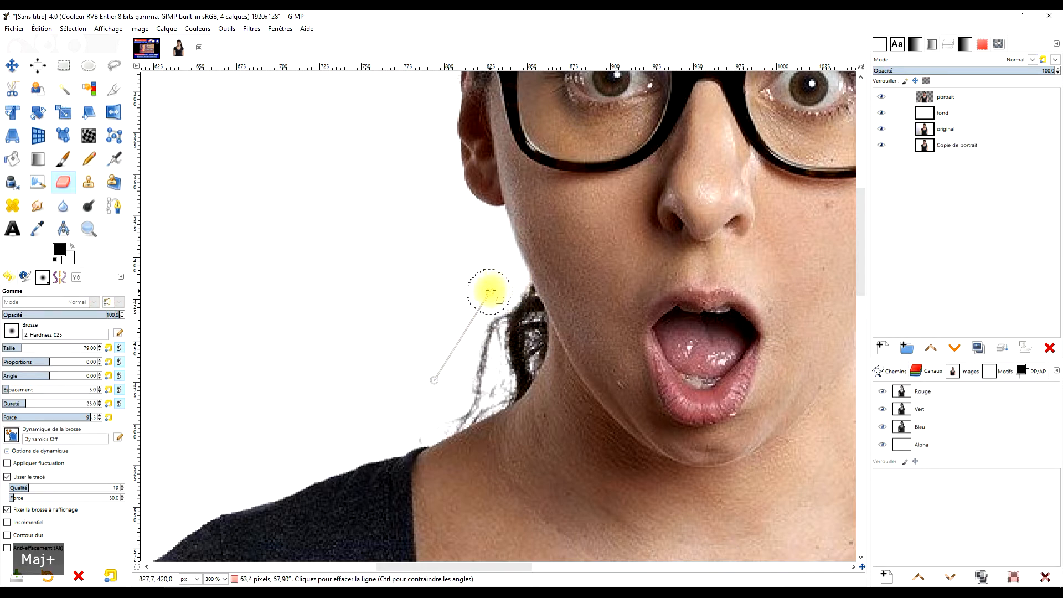
{"action": "left_click", "coordinate": [451, 382], "text": "shift"}
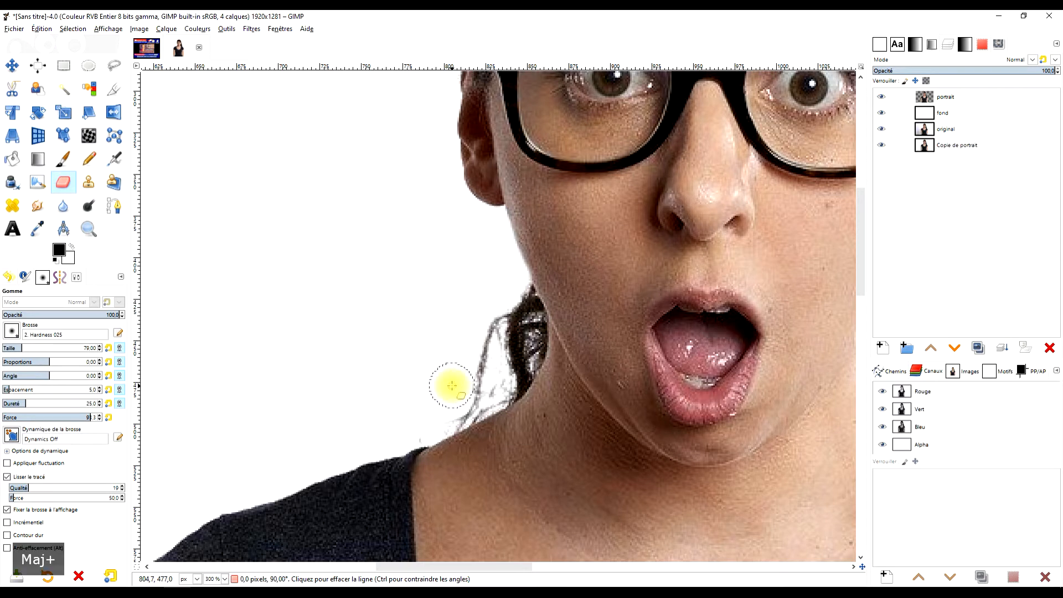
- Examine the cleaned-up cut-out around the hair, face and shoulders
{"action": "key", "text": "1"}
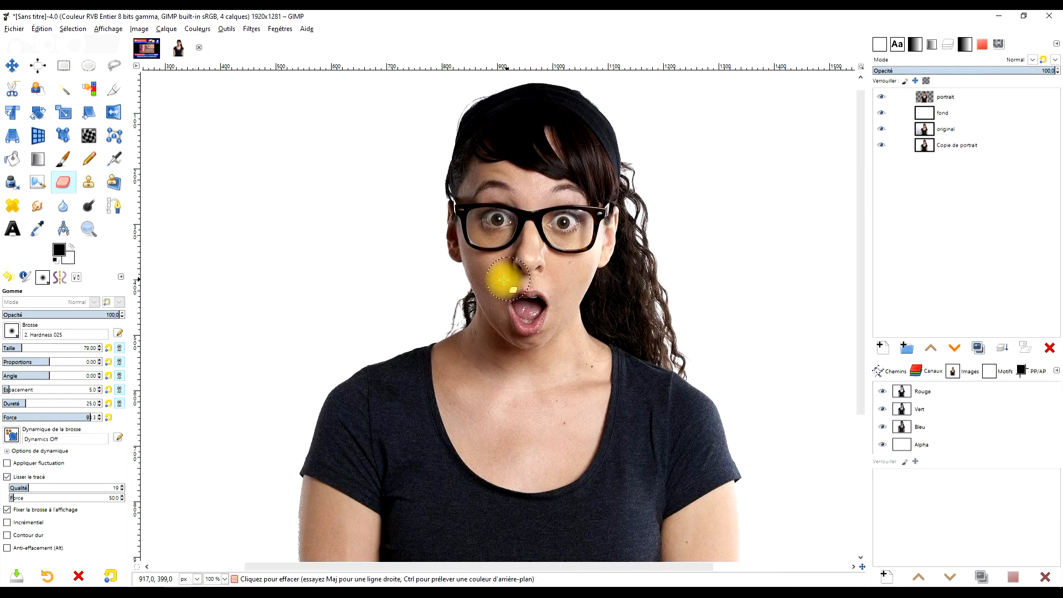
{"action": "left_click_drag", "start_coordinate": [494, 271], "coordinate": [532, 270]}
{"action": "scroll", "coordinate": [527, 217], "scroll_direction": "down", "scroll_amount": 1}
{"action": "left_click_drag", "start_coordinate": [558, 316], "coordinate": [532, 294]}
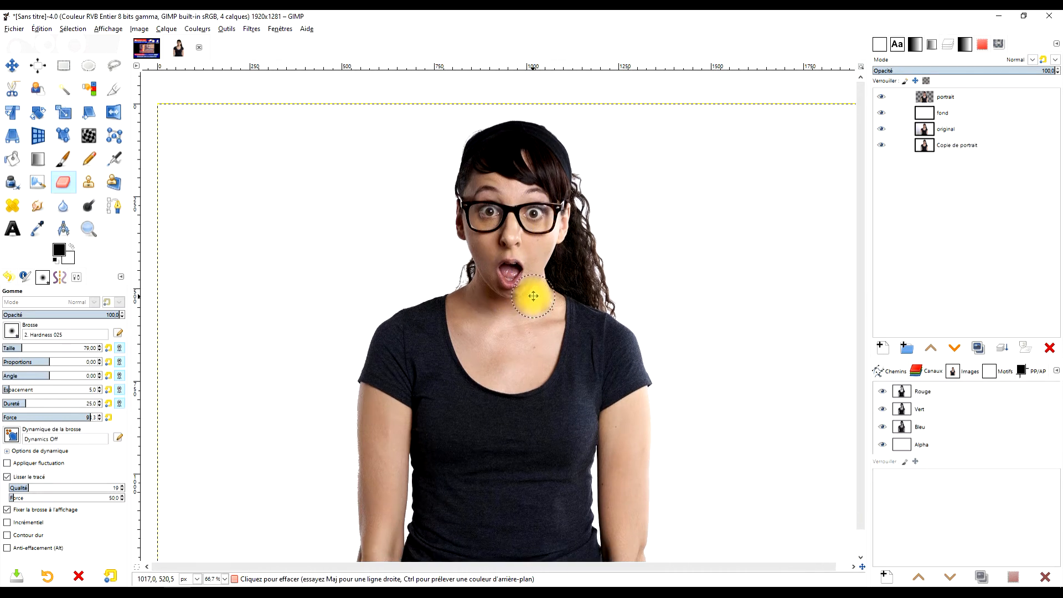
{"action": "scroll", "coordinate": [533, 291], "scroll_direction": "up", "scroll_amount": 1}
{"action": "scroll", "coordinate": [550, 304], "scroll_direction": "down", "scroll_amount": 2}
{"action": "scroll", "coordinate": [560, 280], "scroll_direction": "up", "scroll_amount": 1}
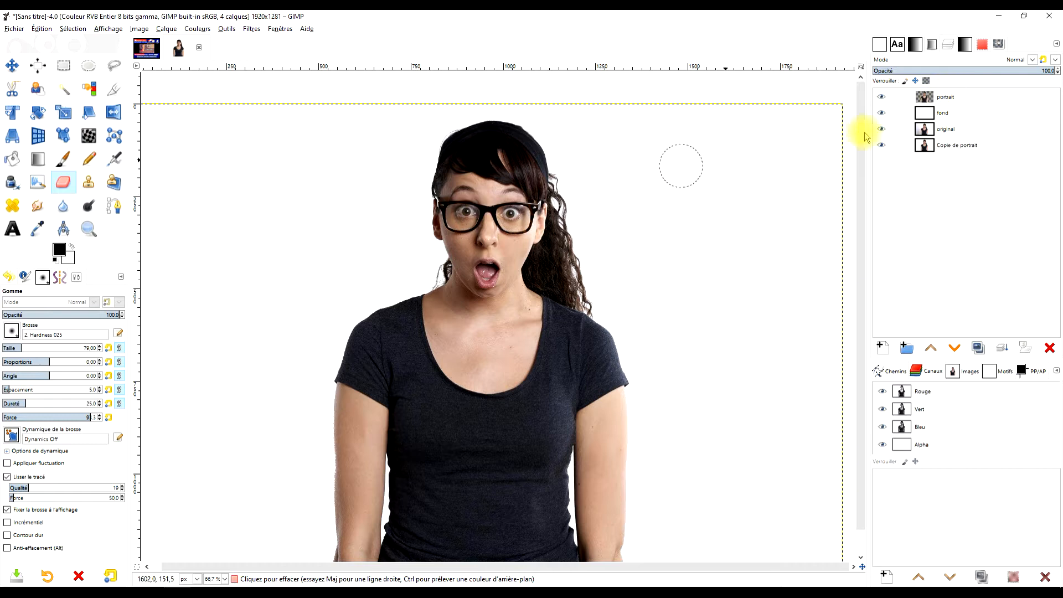
- Make the fond layer active and set the foreground color to the bright magenta ec17d6
{"action": "left_click", "coordinate": [970, 113]}
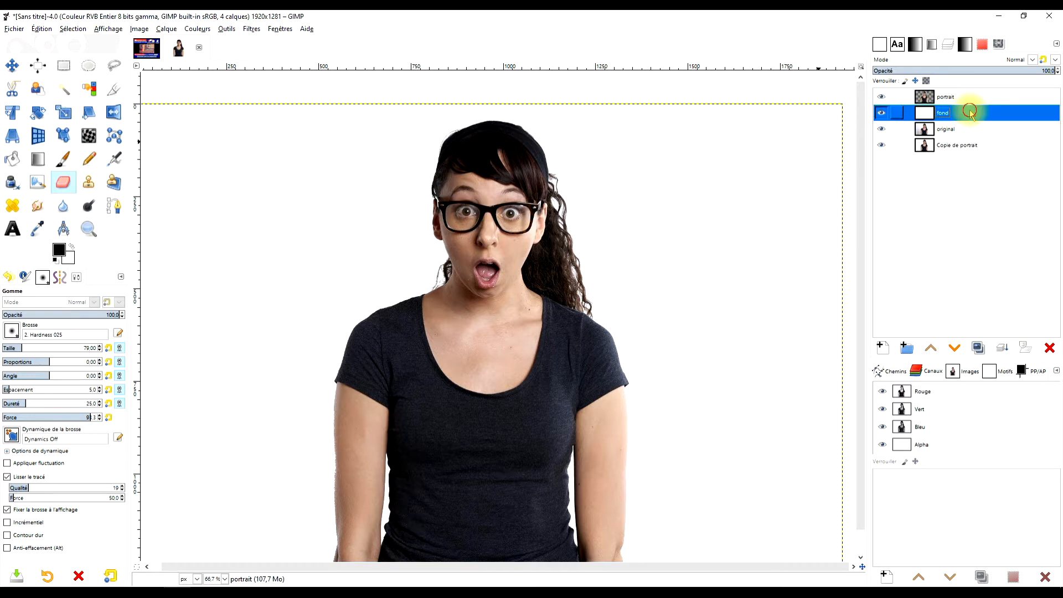
{"action": "left_click", "coordinate": [1021, 374]}
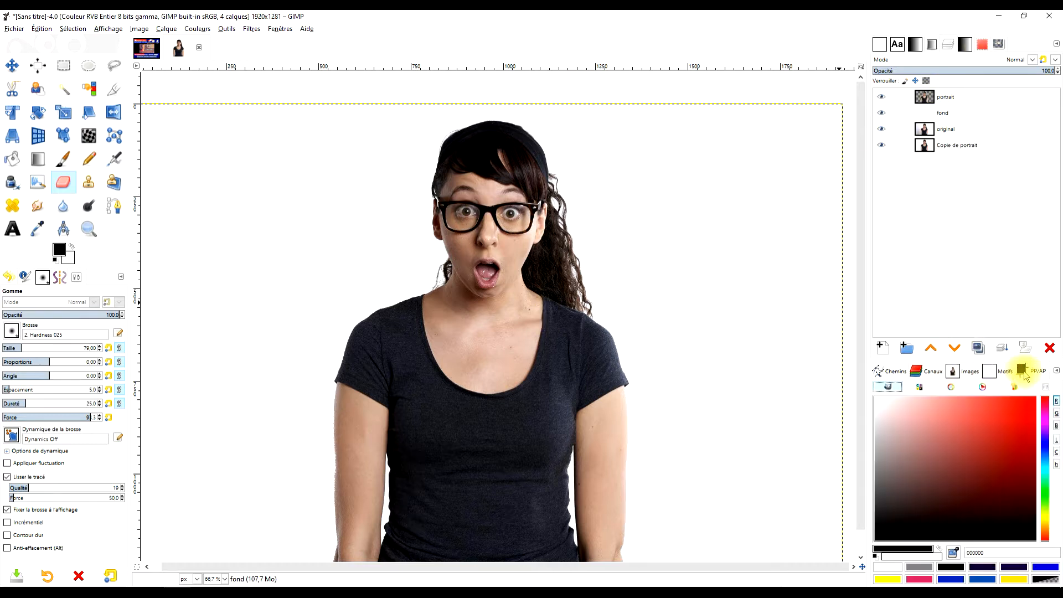
{"action": "left_click", "coordinate": [1046, 431]}
{"action": "mouse_move", "coordinate": [1018, 432]}
{"action": "left_mouse_down"}
{"action": "mouse_move", "coordinate": [1014, 413]}
{"action": "mouse_move", "coordinate": [1008, 419]}
{"action": "mouse_move", "coordinate": [1021, 413]}
{"action": "left_mouse_up"}
{"action": "left_click", "coordinate": [1045, 424]}
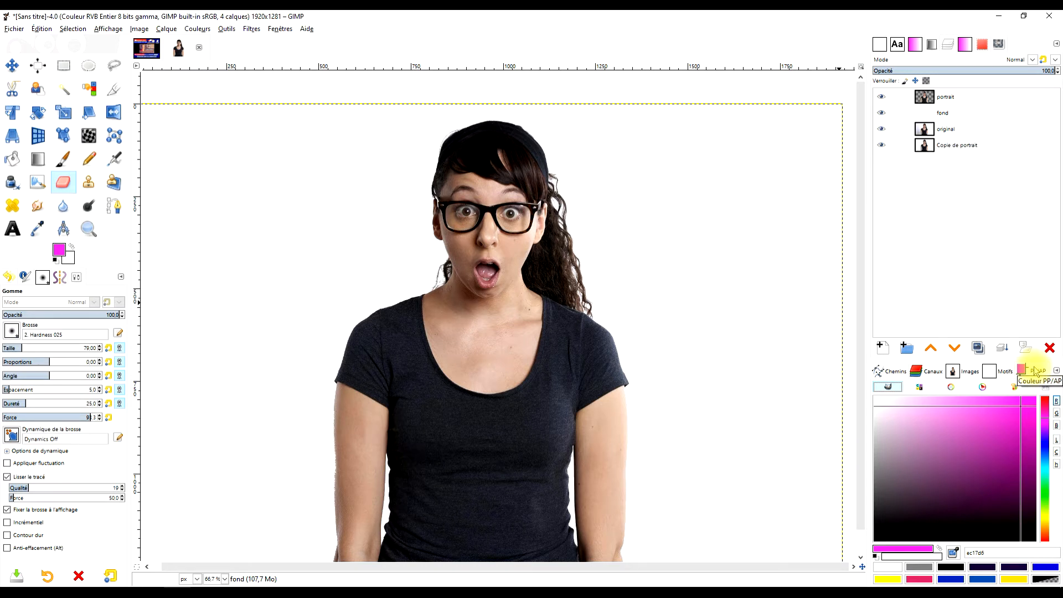
{"action": "left_click", "coordinate": [120, 277]}
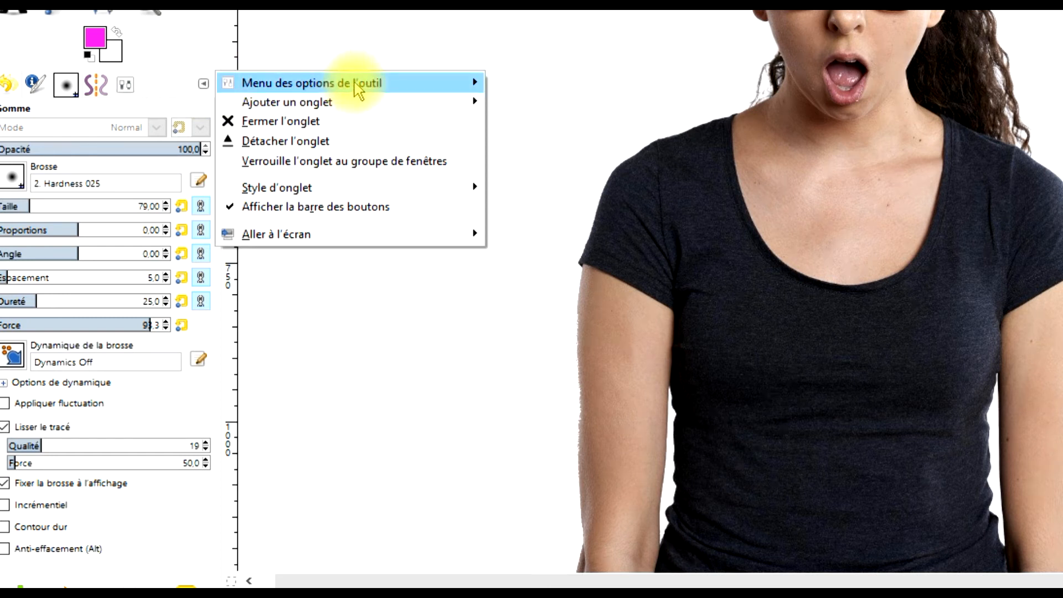
{"action": "mouse_move", "coordinate": [350, 102]}
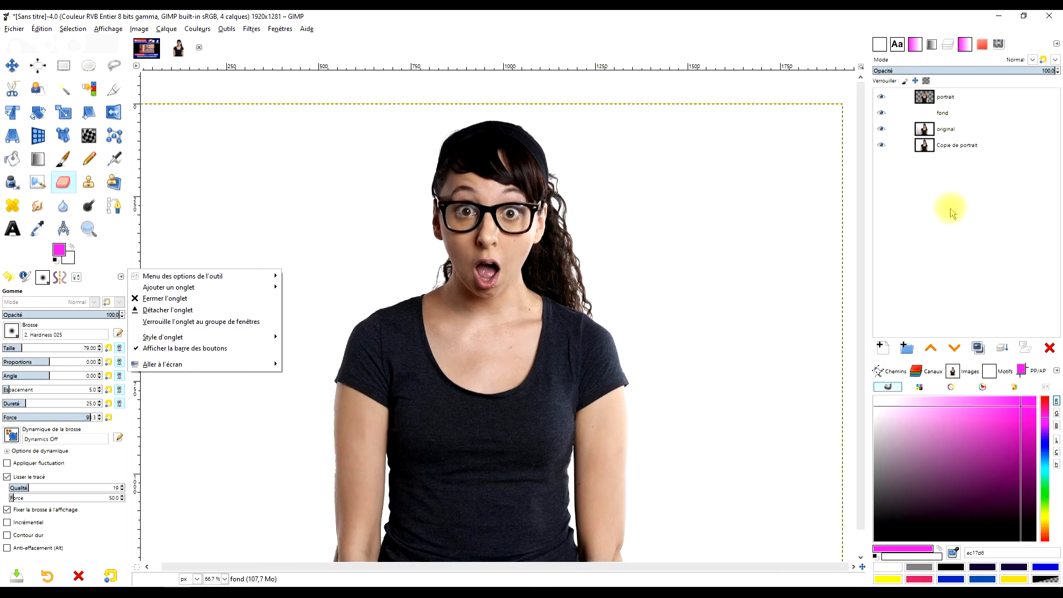
{"action": "left_click", "coordinate": [210, 183]}
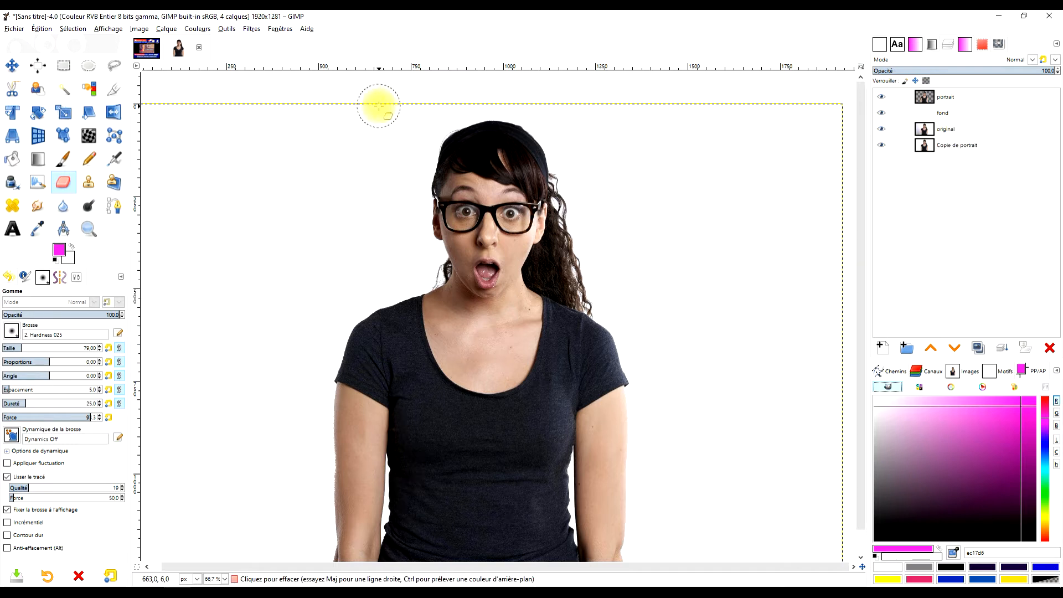
- Darken the foreground magenta to d814c4 and fill the fond layer with it
{"action": "left_click", "coordinate": [1018, 420]}
{"action": "left_click_drag", "start_coordinate": [1015, 428], "coordinate": [1021, 420]}
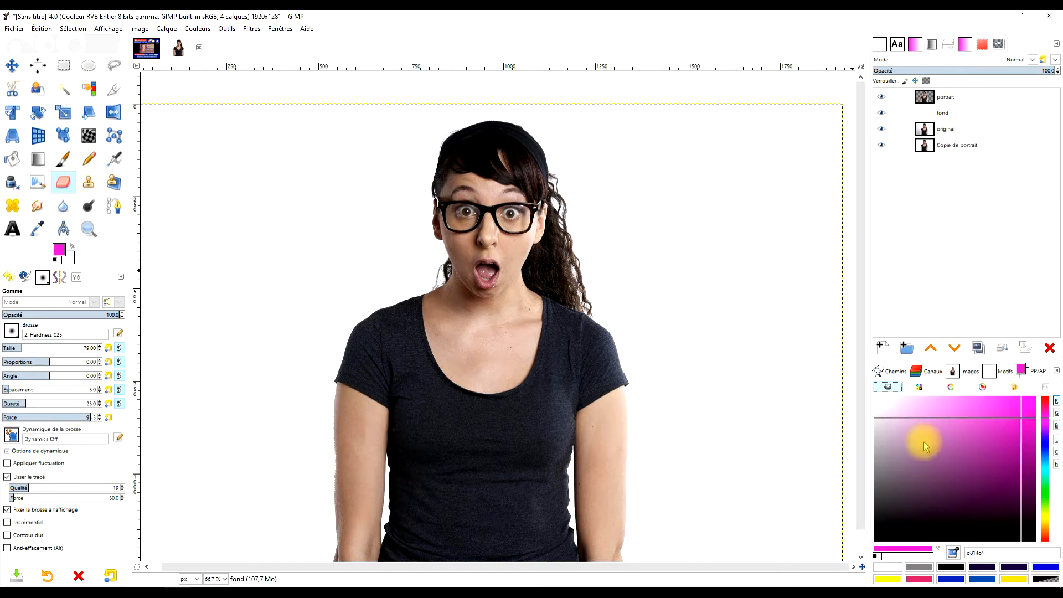
{"action": "left_click_drag", "start_coordinate": [906, 555], "coordinate": [771, 78]}
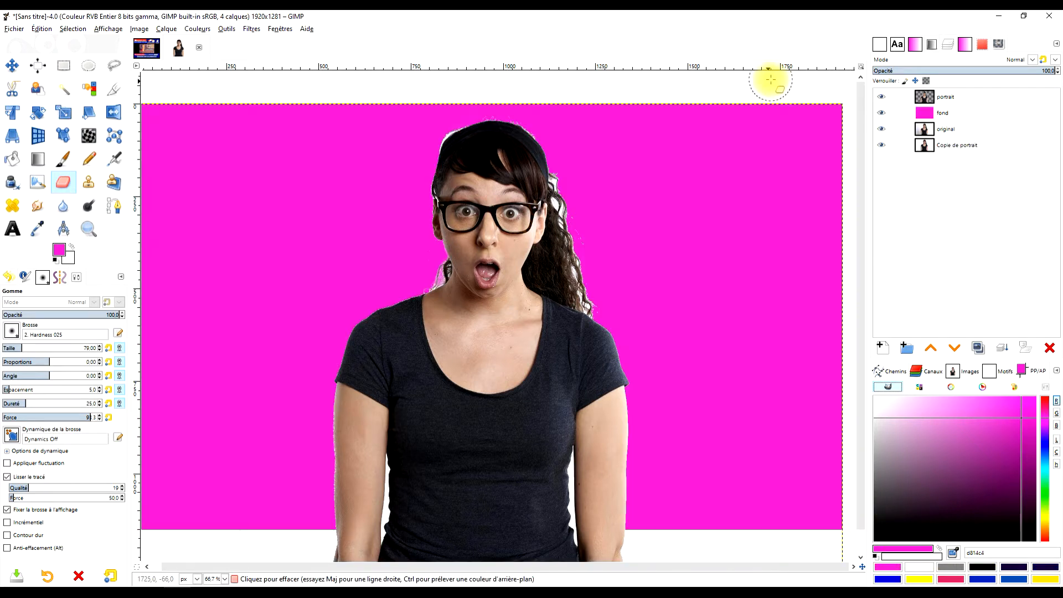
- On the portrait layer, fuzzy-select the white gaps between both arms and the torso and delete them
{"action": "scroll", "coordinate": [634, 389], "scroll_direction": "down", "scroll_amount": 1}
{"action": "scroll", "coordinate": [621, 415], "scroll_direction": "up", "scroll_amount": 3}
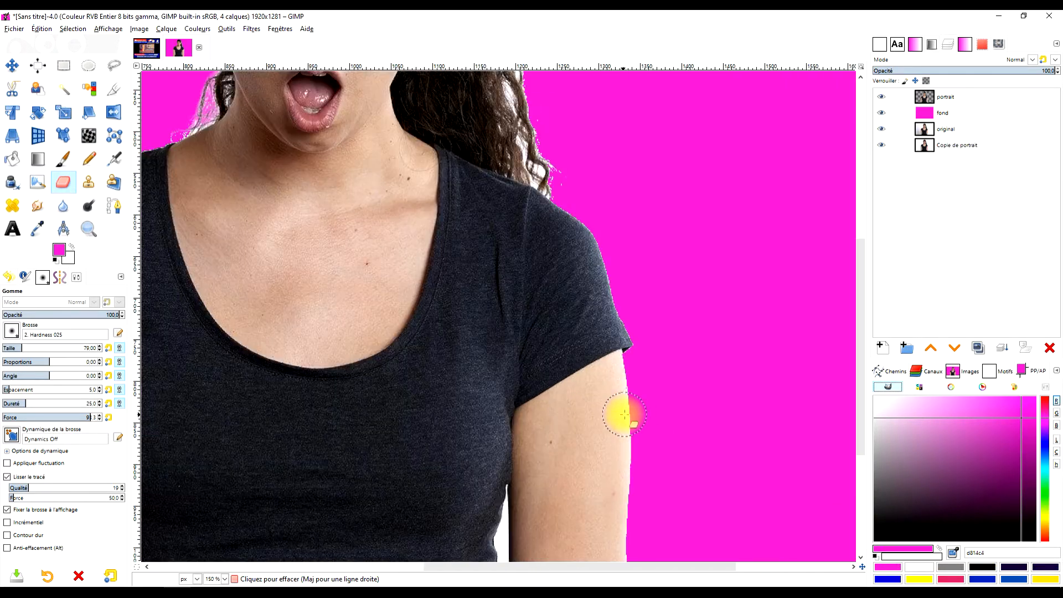
{"action": "left_click", "coordinate": [930, 101]}
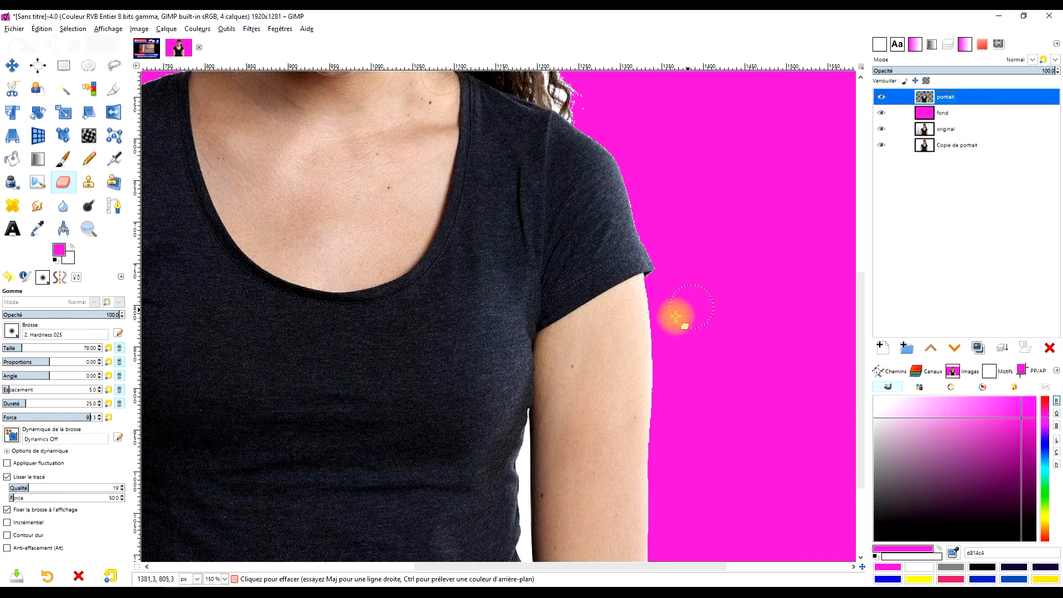
{"action": "scroll", "coordinate": [564, 403], "scroll_direction": "down", "scroll_amount": 2}
{"action": "scroll", "coordinate": [497, 343], "scroll_direction": "down", "scroll_amount": 1}
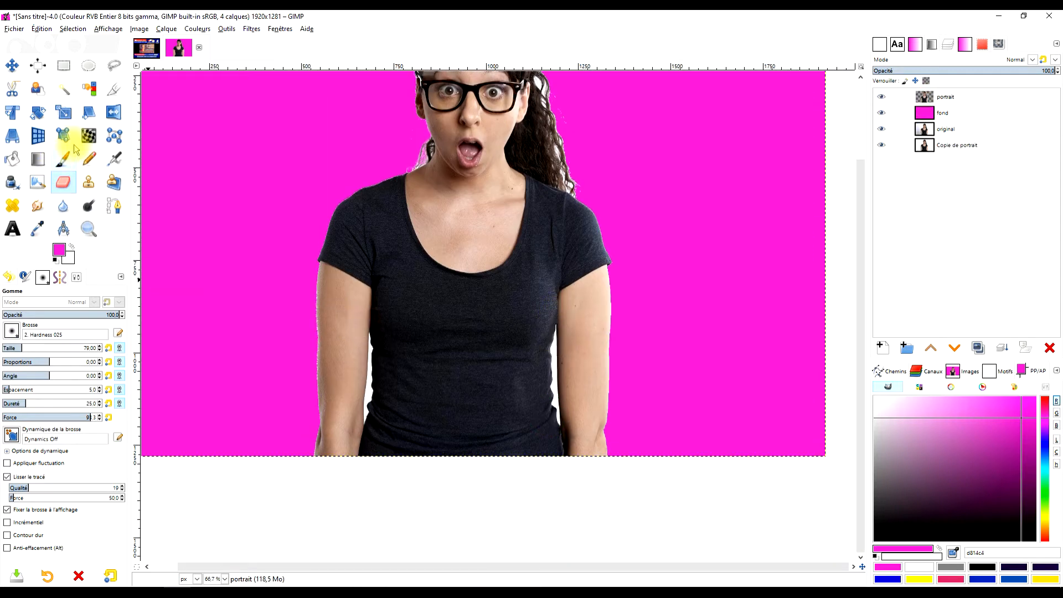
{"action": "left_click", "coordinate": [62, 89]}
{"action": "left_click", "coordinate": [935, 97]}
{"action": "scroll", "coordinate": [386, 361], "scroll_direction": "up", "scroll_amount": 2}
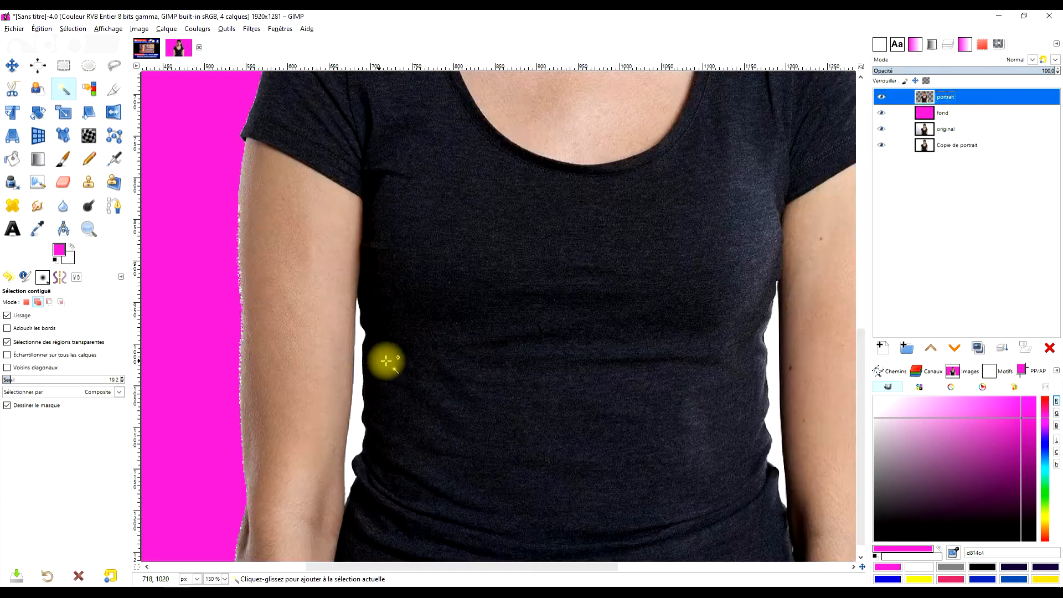
{"action": "left_click", "coordinate": [356, 380]}
{"action": "left_click", "coordinate": [779, 347], "text": "shift"}
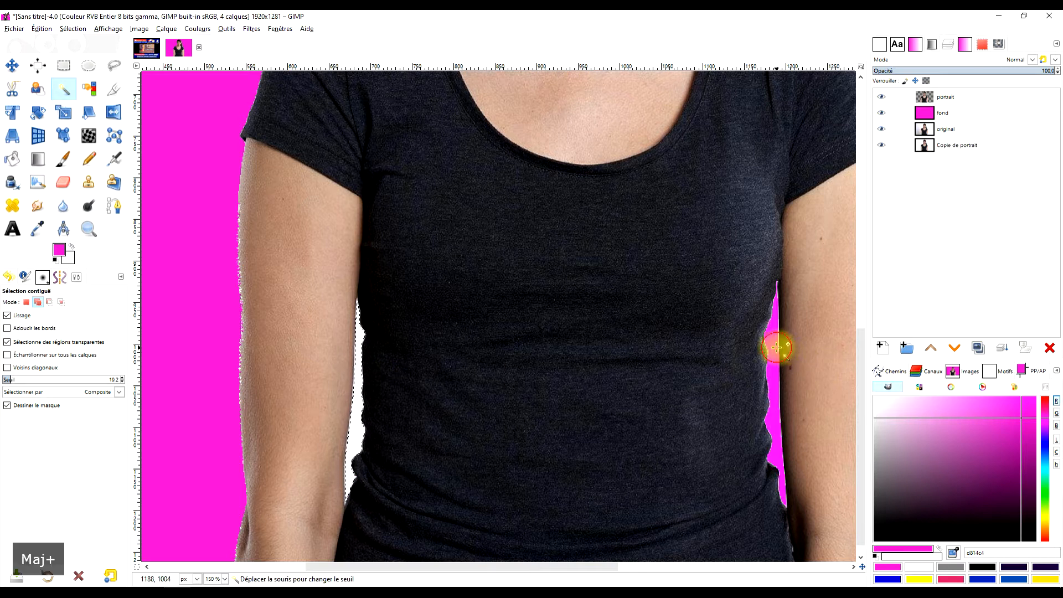
{"action": "key", "text": "Delete"}
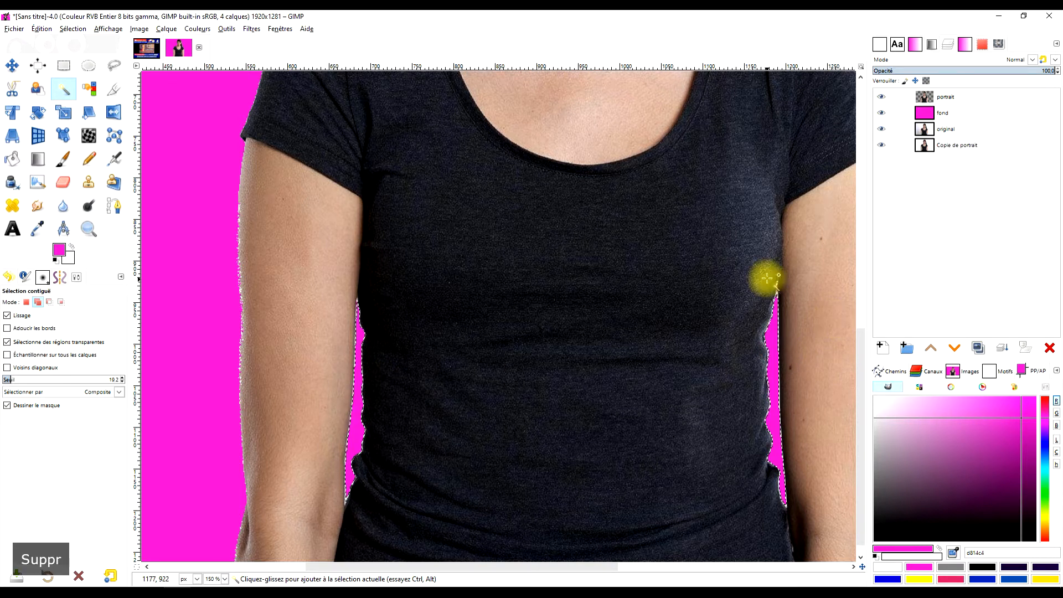
- Examine the cut-out's edges against the magenta background around the hair, face and shoulders
{"action": "left_click_drag", "start_coordinate": [774, 215], "coordinate": [649, 434]}
{"action": "scroll", "coordinate": [689, 241], "scroll_direction": "down", "scroll_amount": 1}
{"action": "left_click_drag", "start_coordinate": [688, 226], "coordinate": [674, 353]}
{"action": "scroll", "coordinate": [675, 338], "scroll_direction": "up", "scroll_amount": 1}
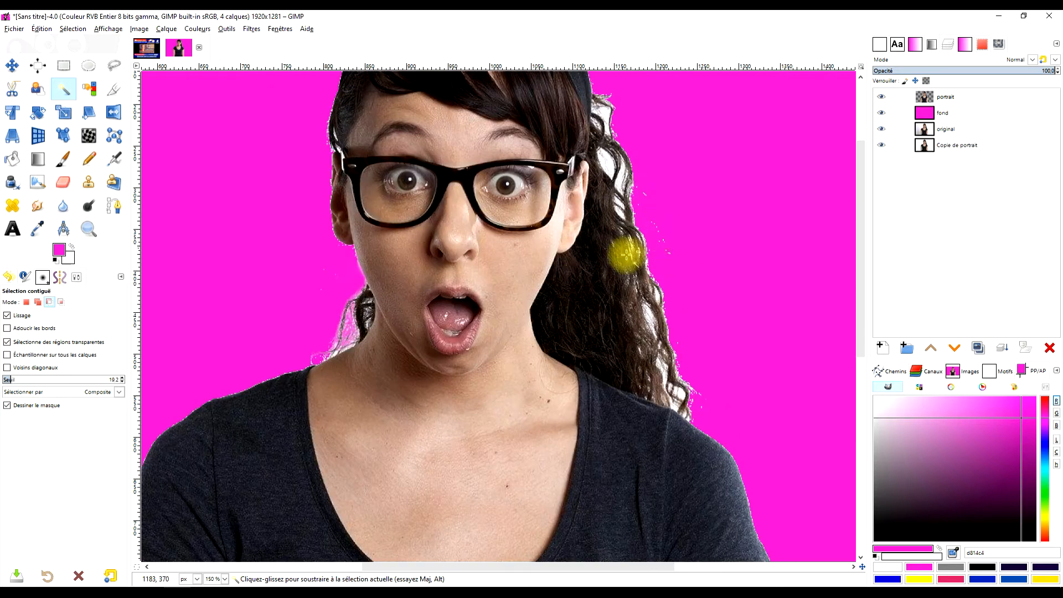
{"action": "scroll", "coordinate": [466, 402], "scroll_direction": "up", "scroll_amount": 2}
{"action": "left_click_drag", "start_coordinate": [621, 170], "coordinate": [637, 210]}
{"action": "scroll", "coordinate": [663, 173], "scroll_direction": "down", "scroll_amount": 1}
{"action": "scroll", "coordinate": [663, 173], "scroll_direction": "down", "scroll_amount": 1}
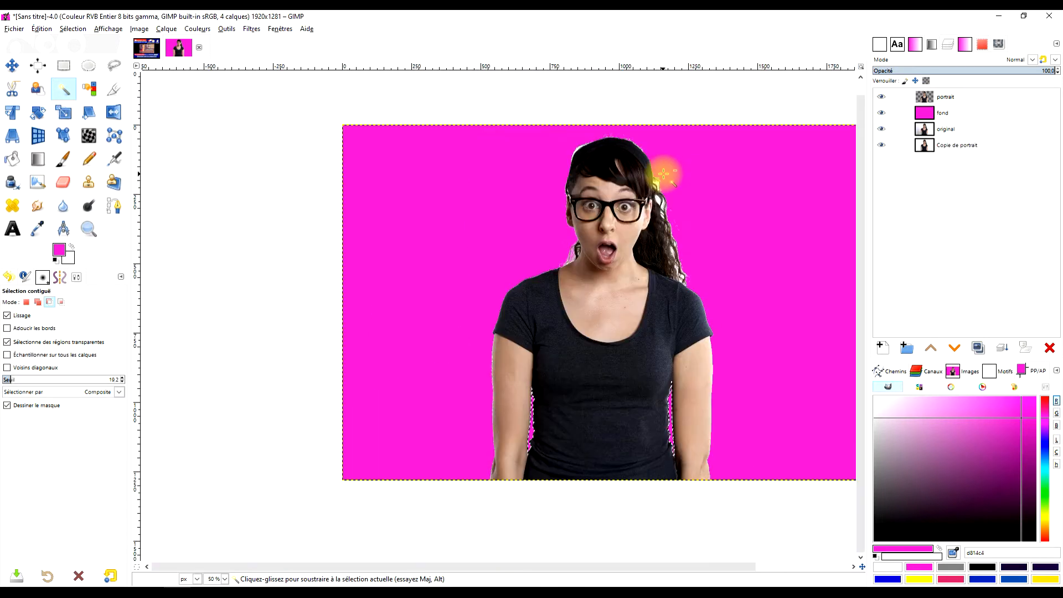
{"action": "scroll", "coordinate": [664, 172], "scroll_direction": "up", "scroll_amount": 4}
{"action": "scroll", "coordinate": [665, 235], "scroll_direction": "down", "scroll_amount": 1}
- Select the white remnants in the portrait layer's curls by color and add those above the cap to the selection
{"action": "left_click", "coordinate": [922, 96]}
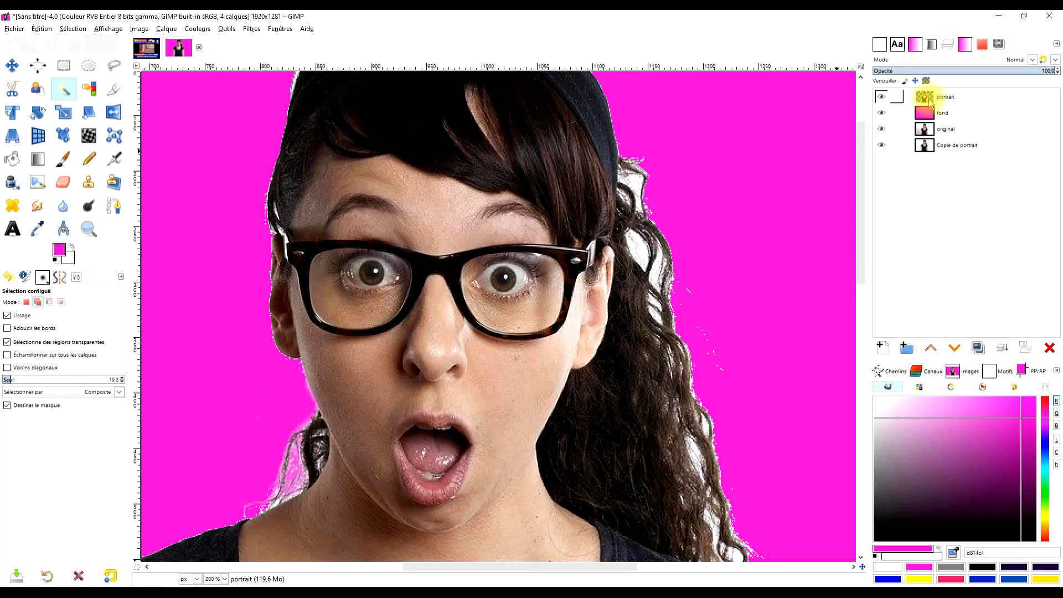
{"action": "left_click", "coordinate": [89, 88]}
{"action": "scroll", "coordinate": [641, 243], "scroll_direction": "up", "scroll_amount": 2}
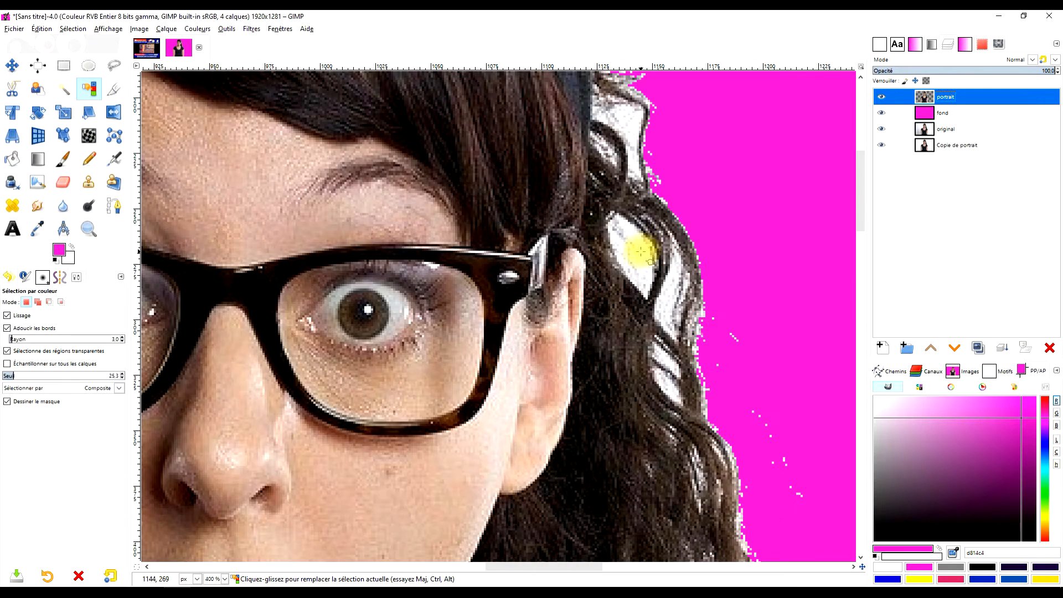
{"action": "scroll", "coordinate": [642, 249], "scroll_direction": "down", "scroll_amount": 2}
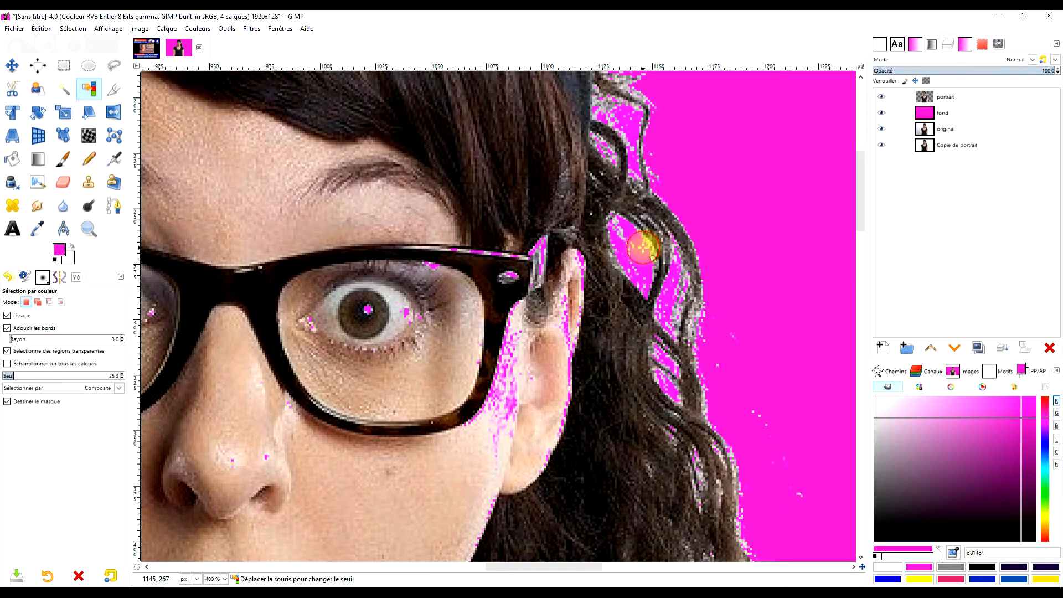
{"action": "scroll", "coordinate": [688, 200], "scroll_direction": "down", "scroll_amount": 2}
{"action": "scroll", "coordinate": [688, 181], "scroll_direction": "up", "scroll_amount": 3}
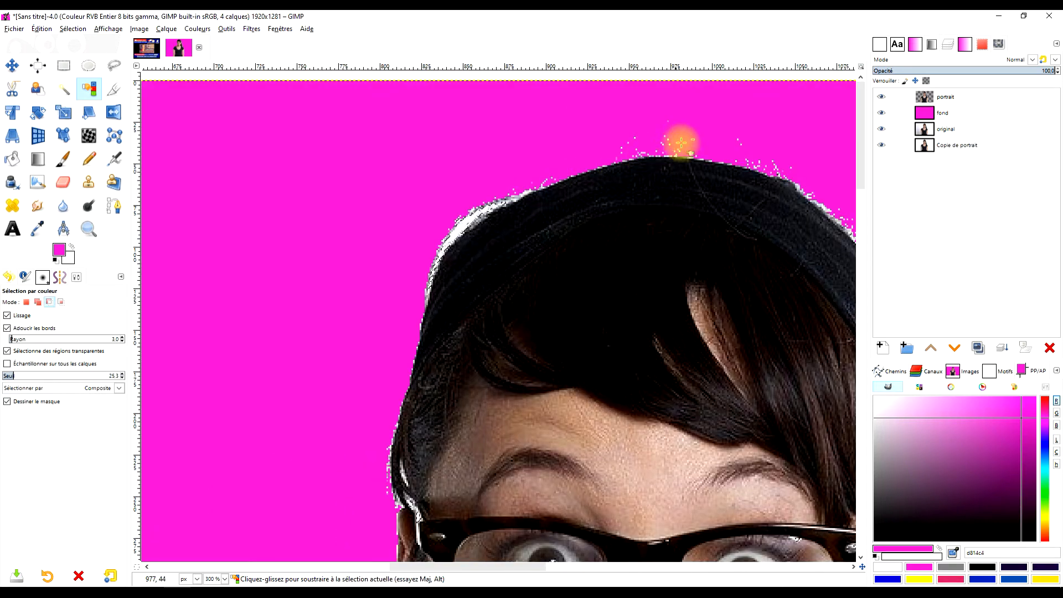
{"action": "scroll", "coordinate": [653, 165], "scroll_direction": "up", "scroll_amount": 4}
{"action": "left_click", "coordinate": [664, 176], "text": "shift"}
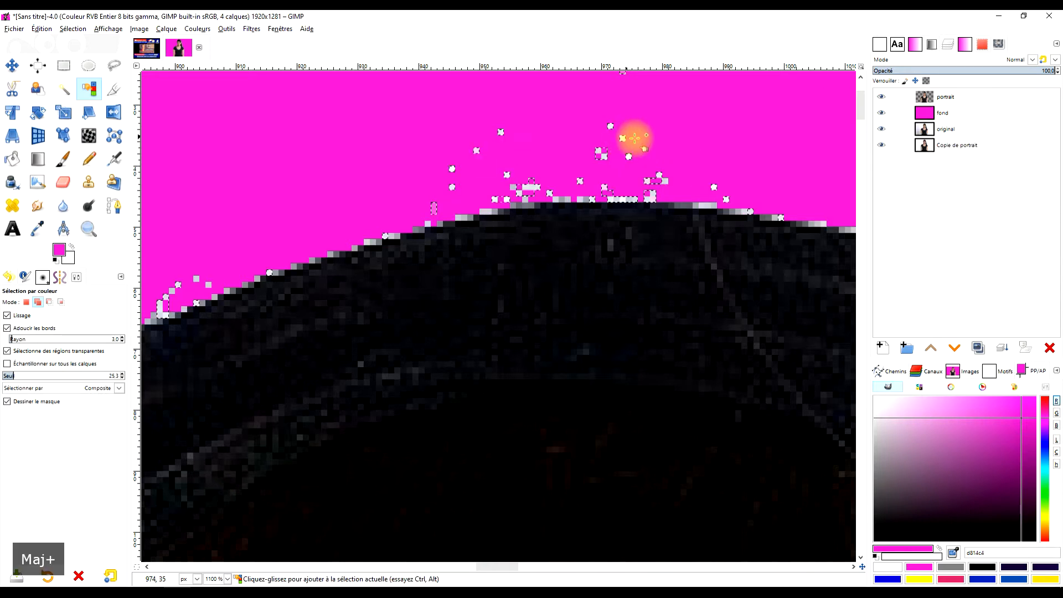
{"action": "scroll", "coordinate": [661, 183], "scroll_direction": "down", "scroll_amount": 5}
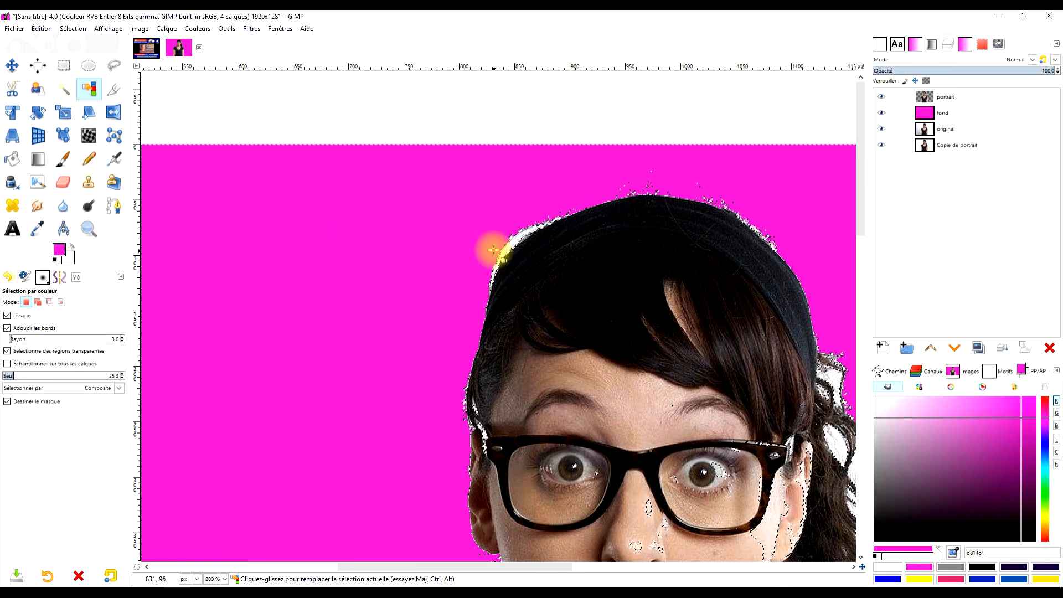
- Erase the selected white fringe along the top and hair side of the cap with the size 79 Eraser
{"action": "left_click", "coordinate": [63, 182]}
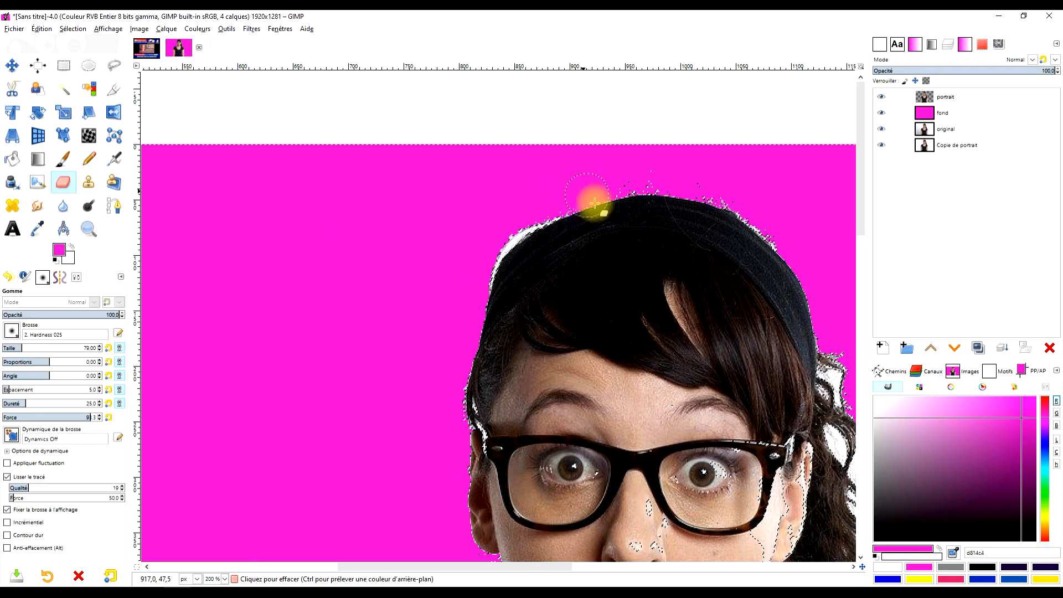
{"action": "scroll", "coordinate": [609, 266], "scroll_direction": "right", "scroll_amount": 3}
{"action": "scroll", "coordinate": [609, 265], "scroll_direction": "up", "scroll_amount": 2}
{"action": "scroll", "coordinate": [593, 237], "scroll_direction": "up", "scroll_amount": 3, "text": "ctrl"}
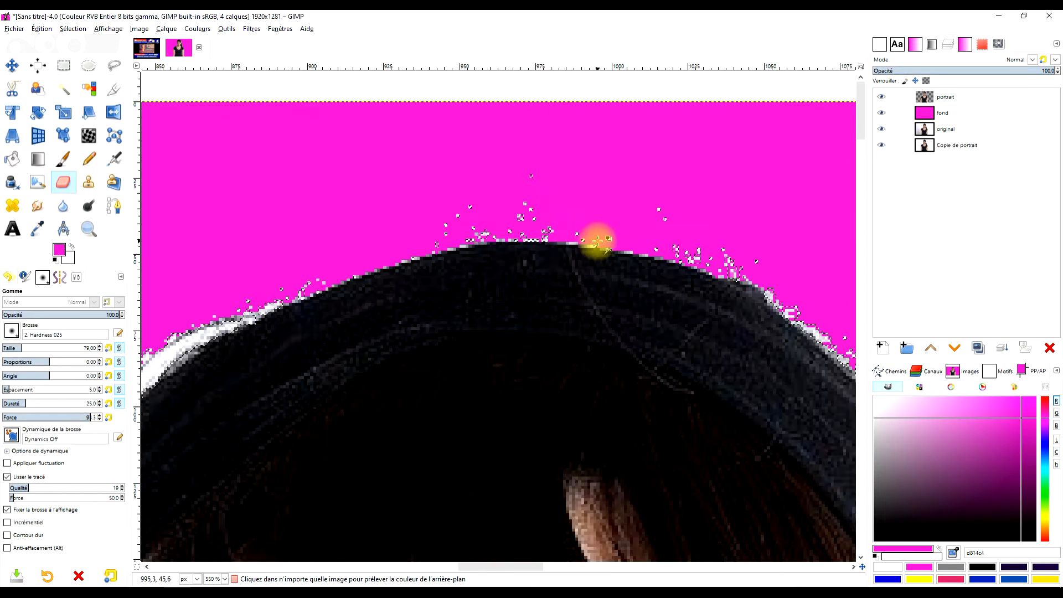
{"action": "scroll", "coordinate": [553, 205], "scroll_direction": "right", "scroll_amount": 5}
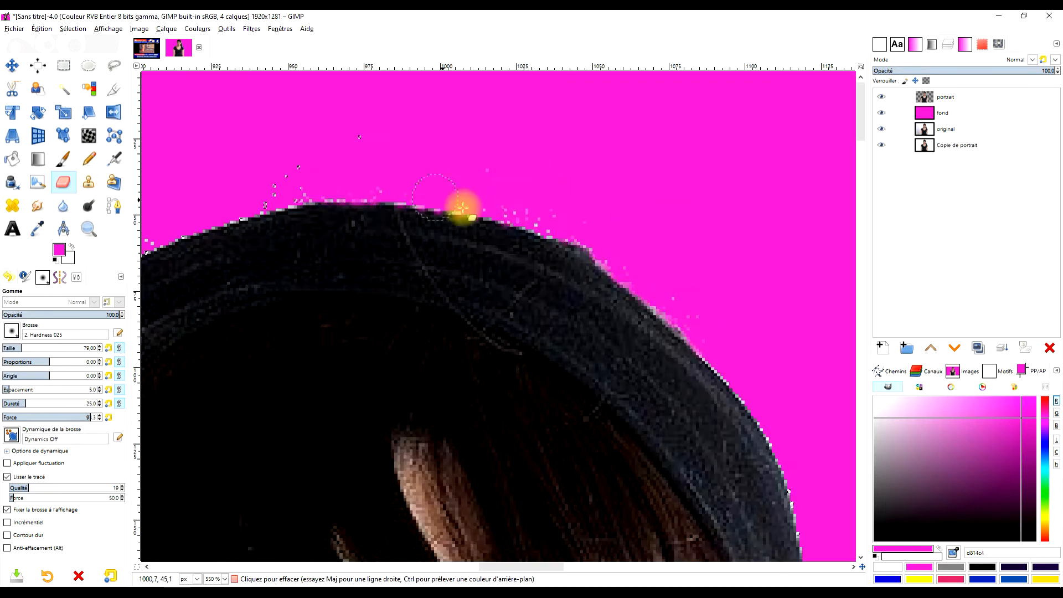
{"action": "scroll", "coordinate": [621, 283], "scroll_direction": "down", "scroll_amount": 5}
{"action": "left_click_drag", "start_coordinate": [631, 324], "coordinate": [673, 339]}
- Erase the white remnants between the curls, from beside the ear down to the shoulder
{"action": "scroll", "coordinate": [636, 316], "scroll_direction": "down", "scroll_amount": 8}
{"action": "scroll", "coordinate": [664, 310], "scroll_direction": "right", "scroll_amount": 3}
{"action": "scroll", "coordinate": [639, 310], "scroll_direction": "right", "scroll_amount": 3}
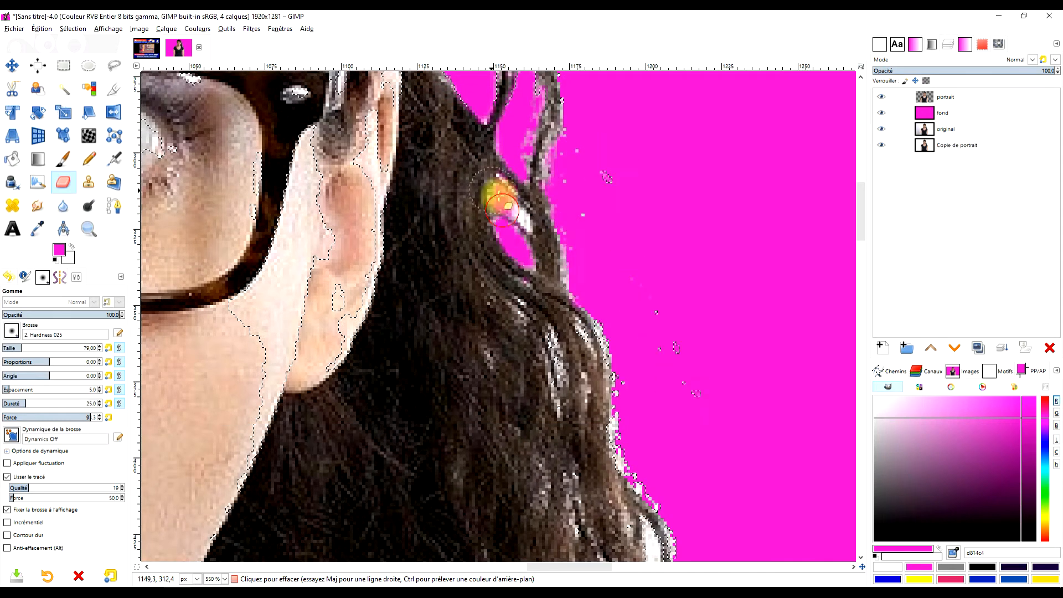
{"action": "scroll", "coordinate": [629, 356], "scroll_direction": "down", "scroll_amount": 8}
{"action": "scroll", "coordinate": [584, 147], "scroll_direction": "down", "scroll_amount": 5}
{"action": "scroll", "coordinate": [584, 166], "scroll_direction": "right", "scroll_amount": 1}
{"action": "left_click_drag", "start_coordinate": [556, 174], "coordinate": [585, 212]}
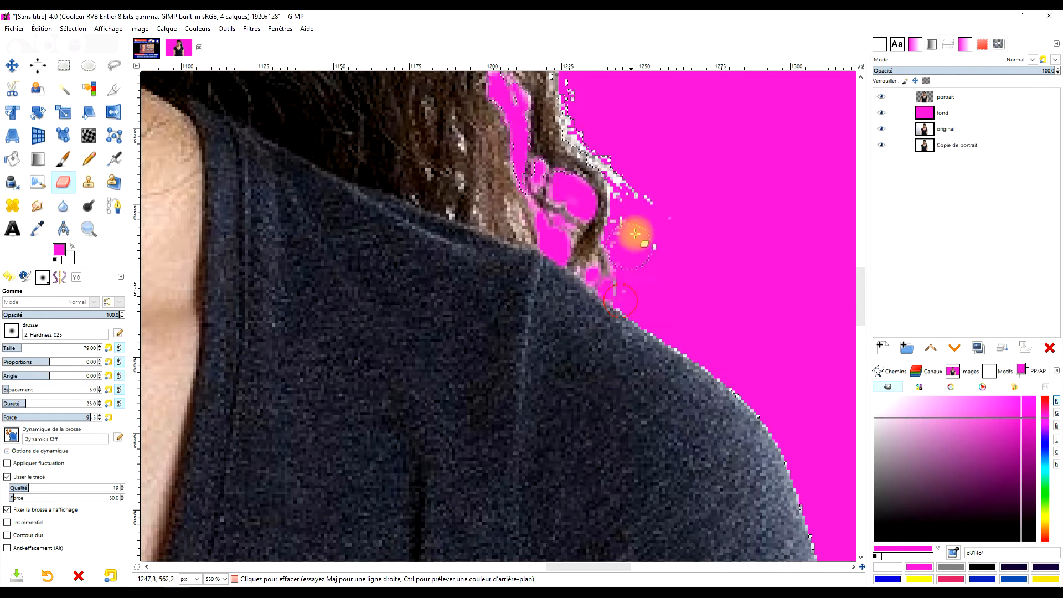
- Erase the remaining white patches within the upper curls beside the cap and glasses
{"action": "scroll", "coordinate": [635, 234], "scroll_direction": "up", "scroll_amount": 10}
{"action": "scroll", "coordinate": [577, 435], "scroll_direction": "left", "scroll_amount": 3}
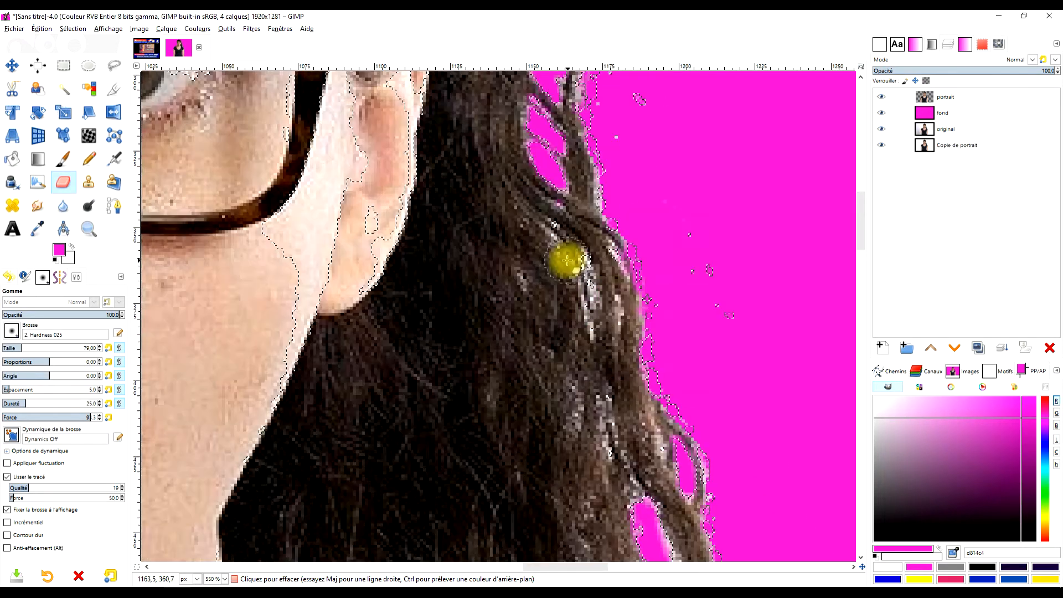
{"action": "scroll", "coordinate": [624, 339], "scroll_direction": "left", "scroll_amount": 2}
{"action": "scroll", "coordinate": [670, 320], "scroll_direction": "up", "scroll_amount": 6}
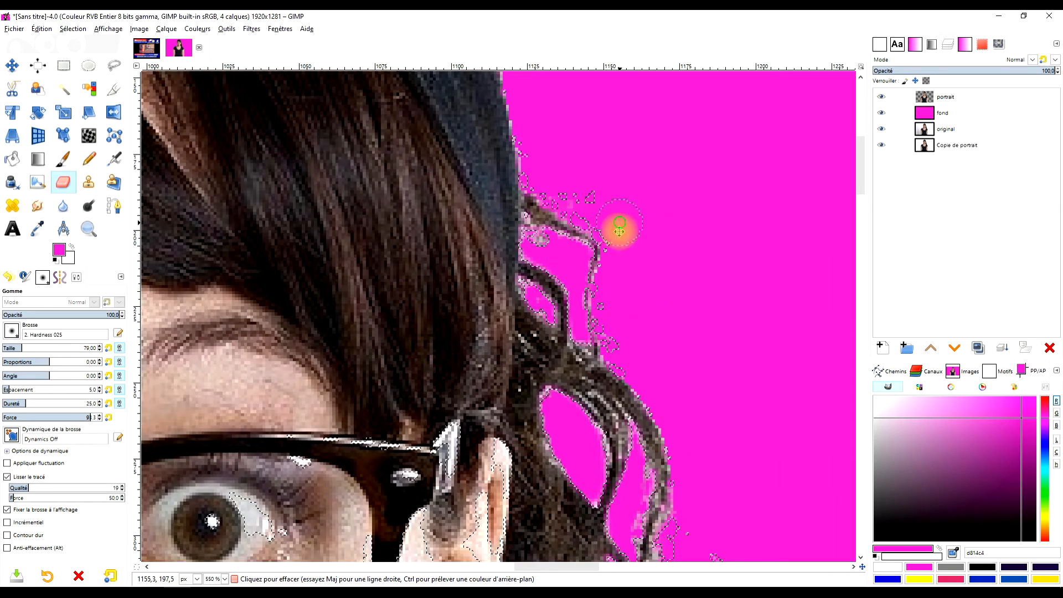
- Erase the white fringe on the opposite side of the head, along the cap, temple and ear
{"action": "scroll", "coordinate": [609, 249], "scroll_direction": "up", "scroll_amount": 4}
{"action": "scroll", "coordinate": [593, 272], "scroll_direction": "left", "scroll_amount": 12}
{"action": "scroll", "coordinate": [343, 266], "scroll_direction": "down", "scroll_amount": 4}
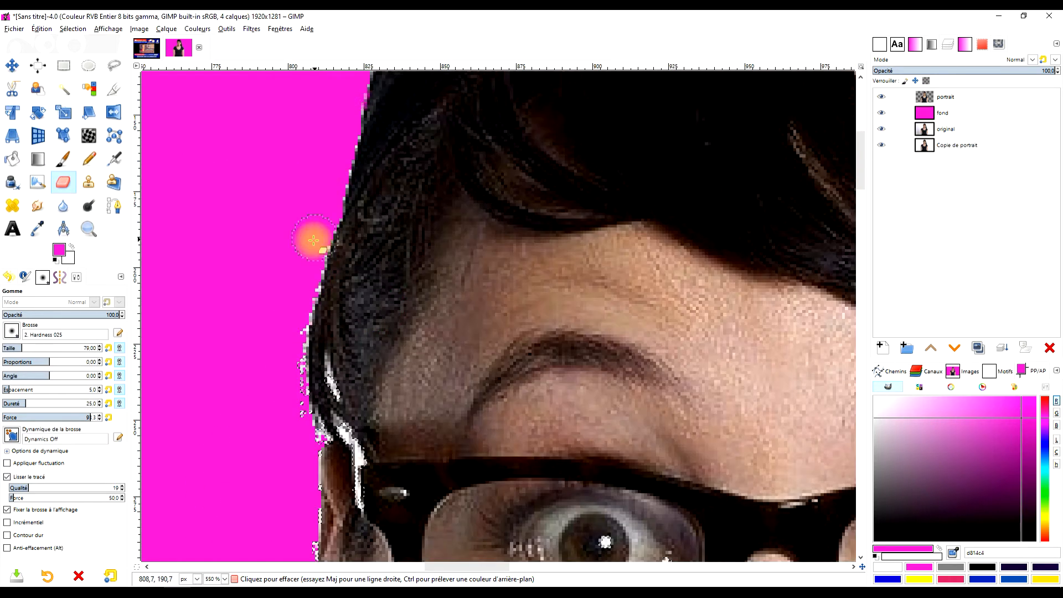
{"action": "scroll", "coordinate": [354, 310], "scroll_direction": "down", "scroll_amount": 8}
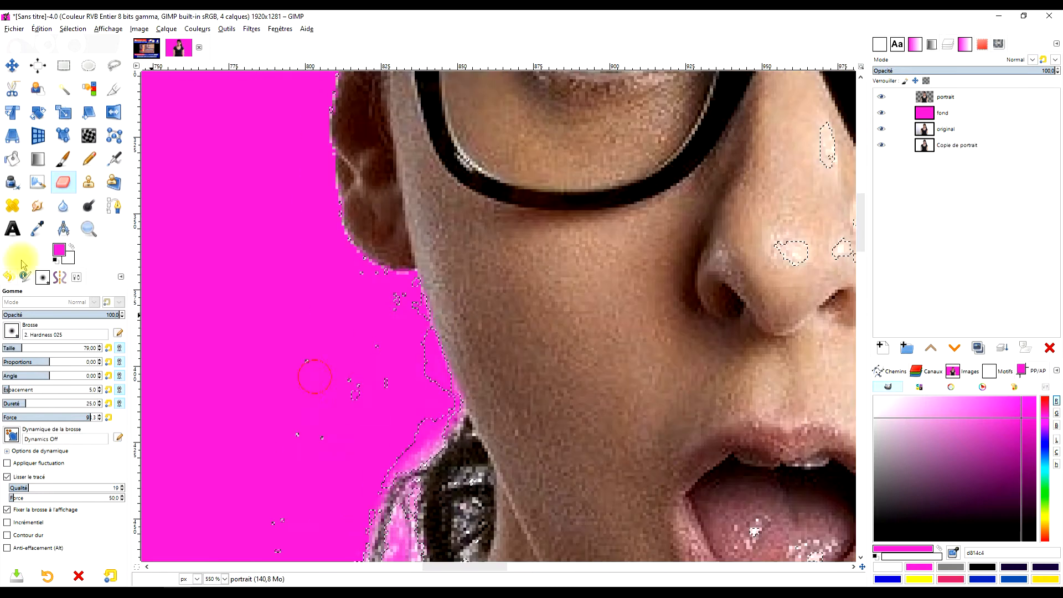
- Erase the white remnants around the stray strands beneath the ear, beside the neck and above the shoulder
{"action": "scroll", "coordinate": [399, 384], "scroll_direction": "down", "scroll_amount": 4}
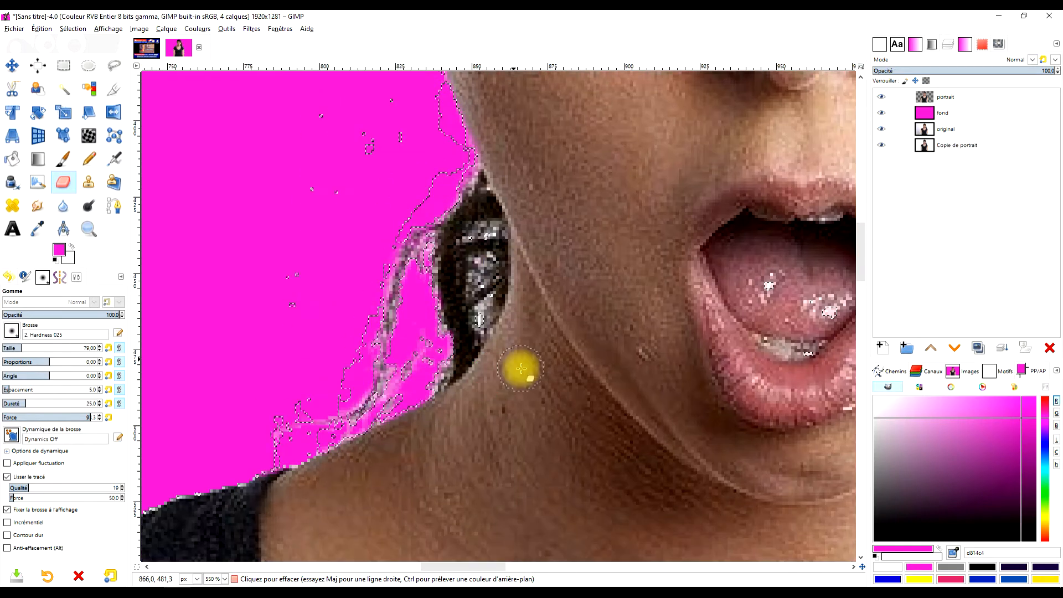
{"action": "scroll", "coordinate": [408, 304], "scroll_direction": "down", "scroll_amount": 3}
{"action": "scroll", "coordinate": [545, 264], "scroll_direction": "up", "scroll_amount": 3}
{"action": "scroll", "coordinate": [545, 265], "scroll_direction": "left", "scroll_amount": 1}
{"action": "scroll", "coordinate": [544, 195], "scroll_direction": "down", "scroll_amount": 10}
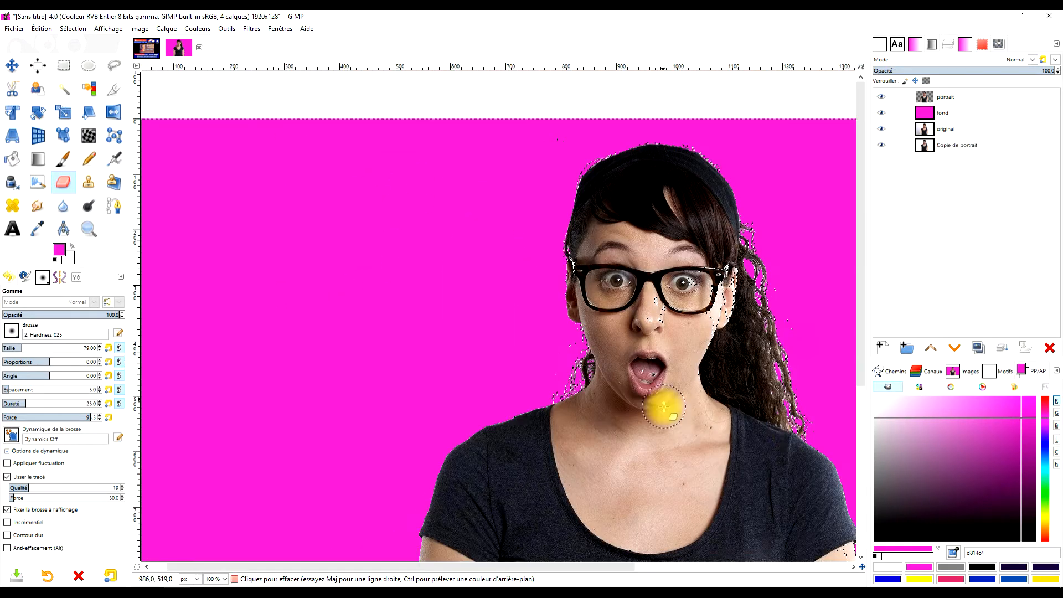
- Clear the leftover selection and inspect the cutout's edges around the arm, waist and hair
{"action": "scroll", "coordinate": [643, 386], "scroll_direction": "up", "scroll_amount": 8}
{"action": "scroll", "coordinate": [735, 439], "scroll_direction": "down", "scroll_amount": 5}
{"action": "scroll", "coordinate": [571, 418], "scroll_direction": "left", "scroll_amount": 1}
{"action": "scroll", "coordinate": [570, 417], "scroll_direction": "left", "scroll_amount": 10}
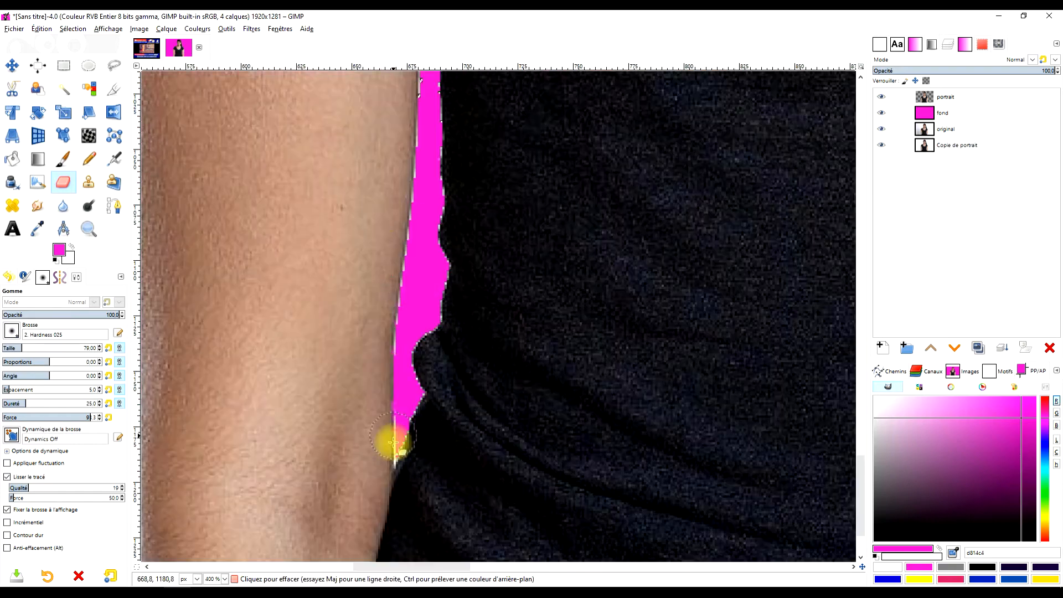
{"action": "key", "text": "r"}
{"action": "scroll", "coordinate": [495, 302], "scroll_direction": "up", "scroll_amount": 2}
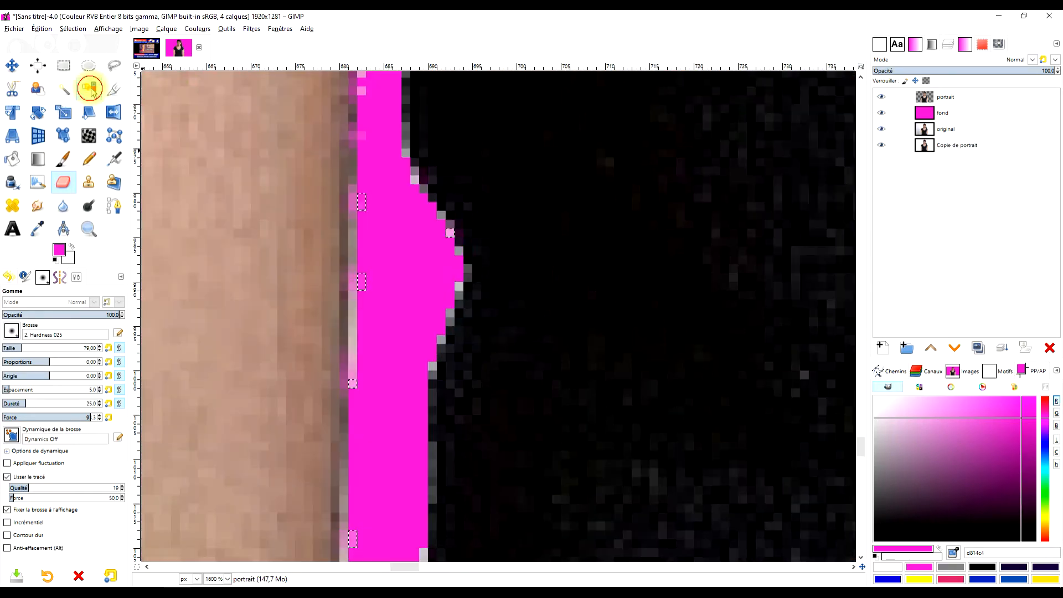
{"action": "scroll", "coordinate": [588, 301], "scroll_direction": "down", "scroll_amount": 5}
{"action": "scroll", "coordinate": [600, 209], "scroll_direction": "up", "scroll_amount": 3}
{"action": "scroll", "coordinate": [495, 210], "scroll_direction": "down", "scroll_amount": 3}
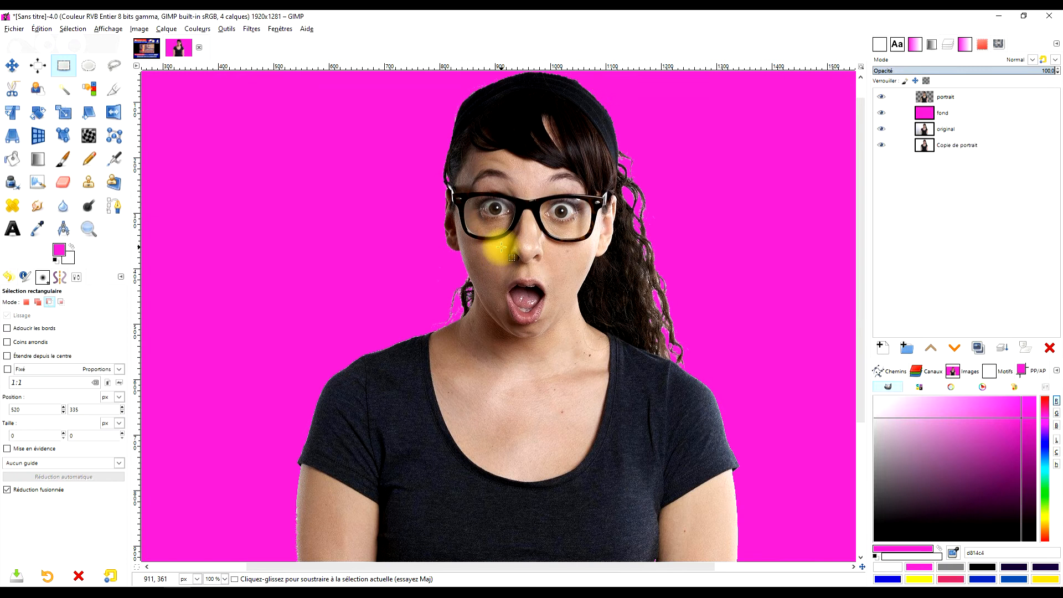
{"action": "scroll", "coordinate": [500, 245], "scroll_direction": "down", "scroll_amount": 2}
{"action": "scroll", "coordinate": [490, 297], "scroll_direction": "up", "scroll_amount": 1}
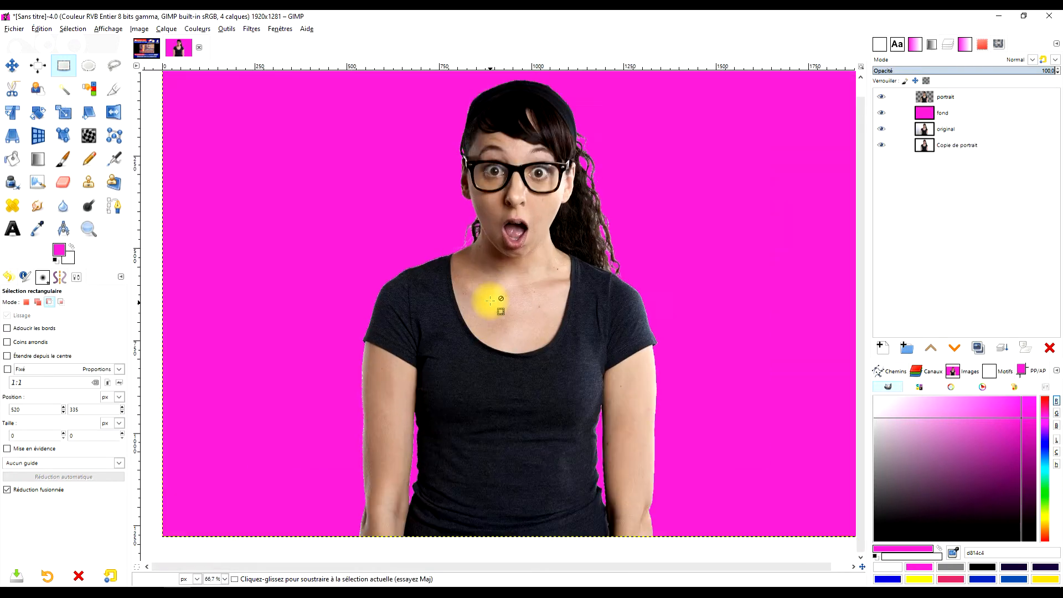
{"action": "scroll", "coordinate": [554, 290], "scroll_direction": "up", "scroll_amount": 1}
{"action": "scroll", "coordinate": [581, 273], "scroll_direction": "up", "scroll_amount": 1}
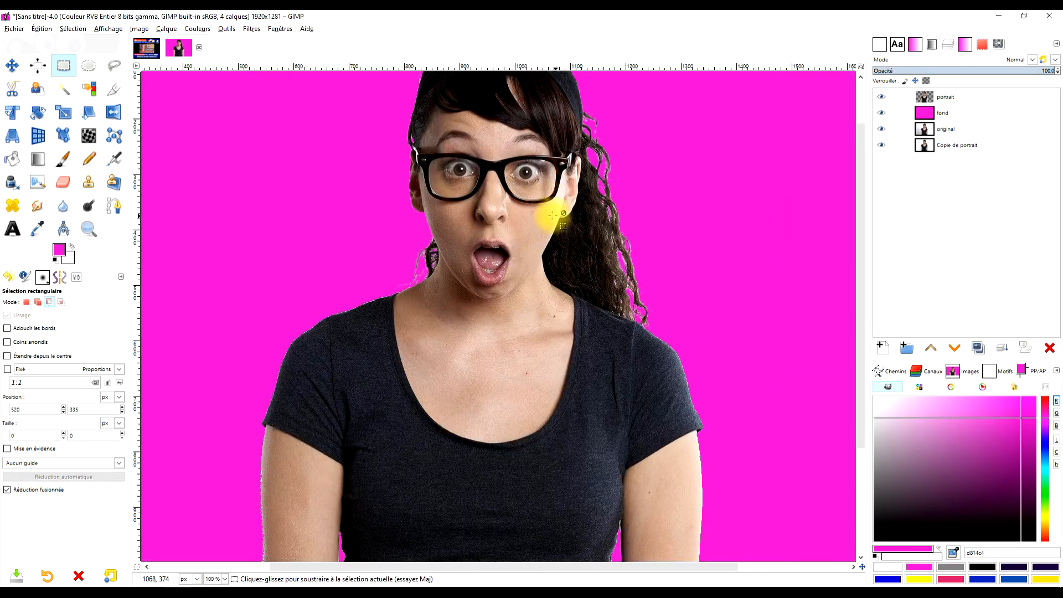
- Draw a circular selection about 1048 px across, centred over the woman's head and upper body
{"action": "left_click", "coordinate": [974, 96]}
{"action": "key", "text": "minus"}
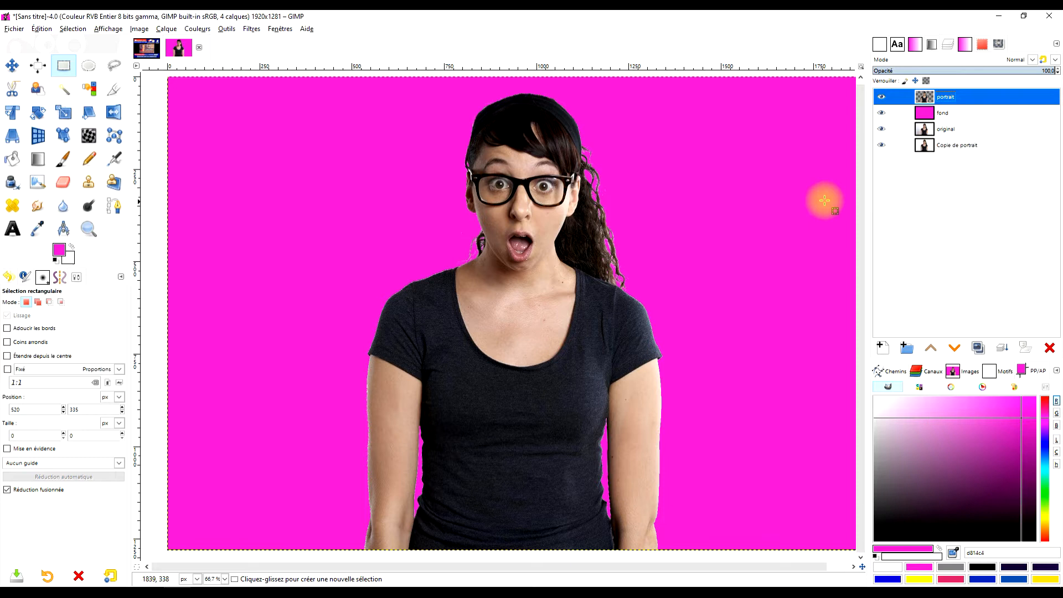
{"action": "key", "text": "minus"}
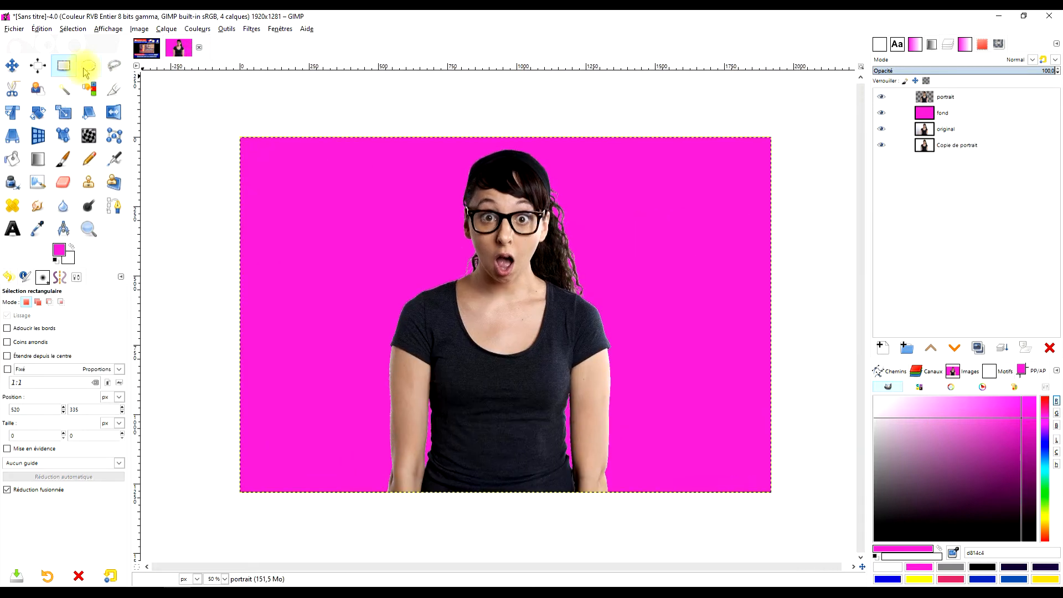
{"action": "left_click", "coordinate": [87, 67]}
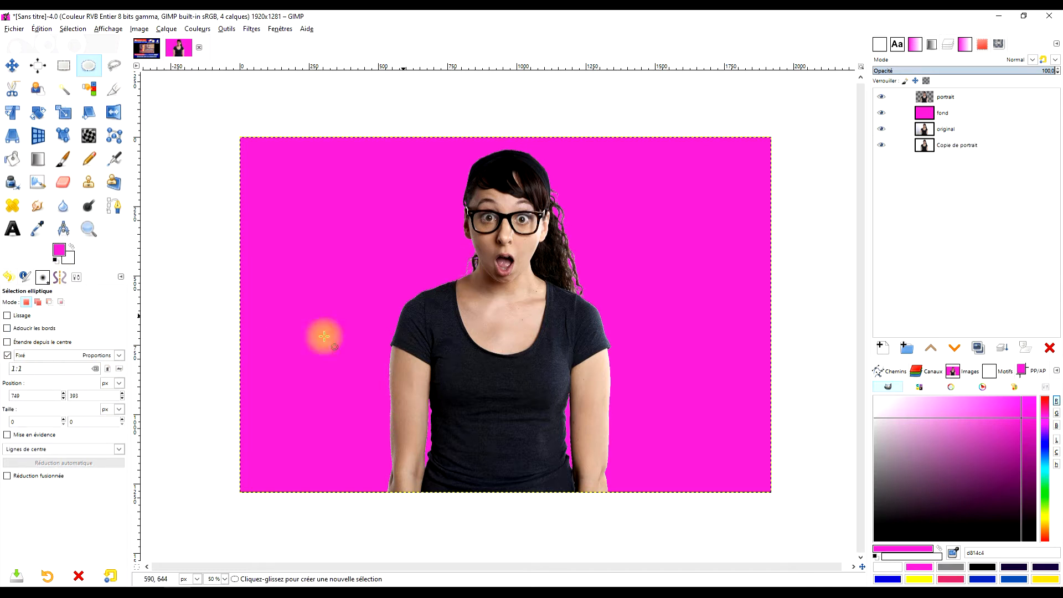
{"action": "mouse_move", "coordinate": [416, 146]}
{"action": "left_mouse_down"}
{"action": "mouse_move", "coordinate": [664, 430]}
{"action": "mouse_move", "coordinate": [657, 423]}
{"action": "left_mouse_up"}
{"action": "left_click_drag", "start_coordinate": [553, 285], "coordinate": [508, 284]}
{"action": "left_click_drag", "start_coordinate": [636, 408], "coordinate": [671, 432]}
{"action": "left_click_drag", "start_coordinate": [527, 300], "coordinate": [506, 301]}
{"action": "left_click_drag", "start_coordinate": [671, 466], "coordinate": [641, 422]}
{"action": "left_click_drag", "start_coordinate": [487, 292], "coordinate": [515, 295]}
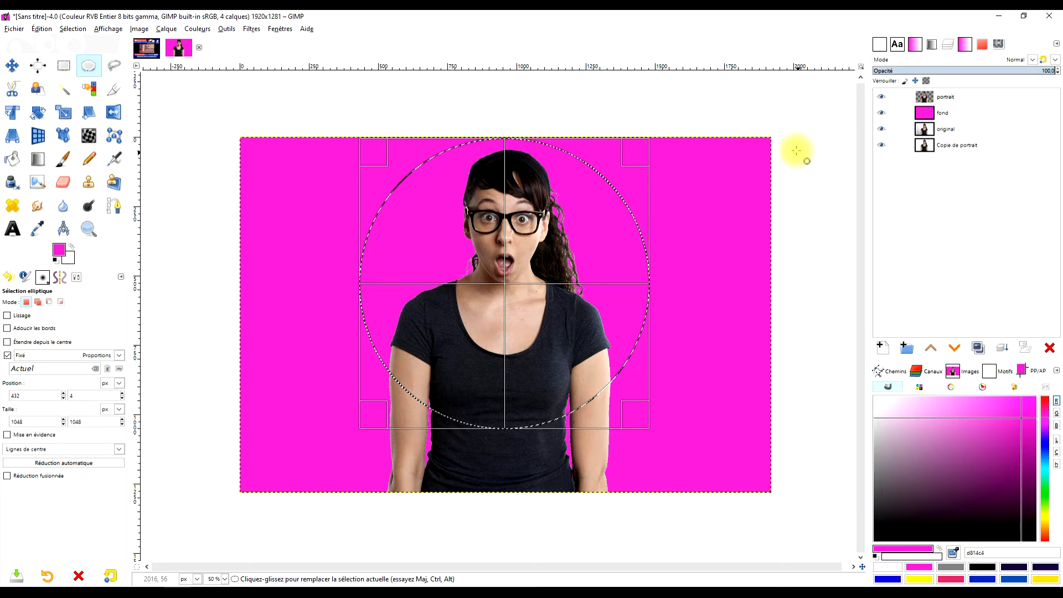
- Discard the circular selection around the woman's head and upper body
{"action": "scroll", "coordinate": [795, 150], "scroll_direction": "down", "scroll_amount": 2}
{"action": "left_click", "coordinate": [942, 112]}
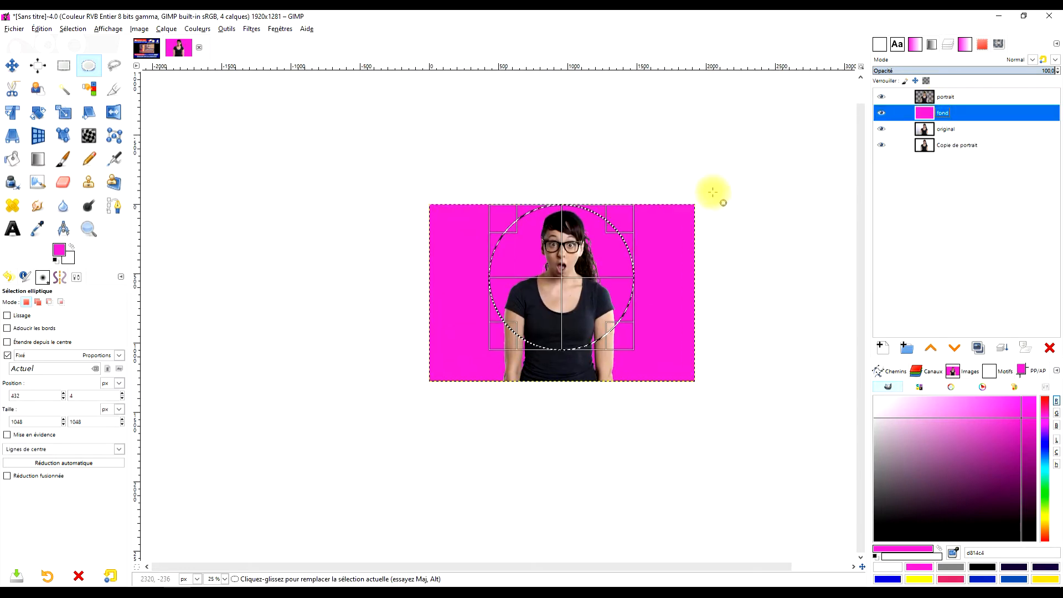
{"action": "scroll", "coordinate": [712, 192], "scroll_direction": "up", "scroll_amount": 2}
{"action": "scroll", "coordinate": [703, 254], "scroll_direction": "down", "scroll_amount": 2}
{"action": "scroll", "coordinate": [712, 161], "scroll_direction": "up", "scroll_amount": 1}
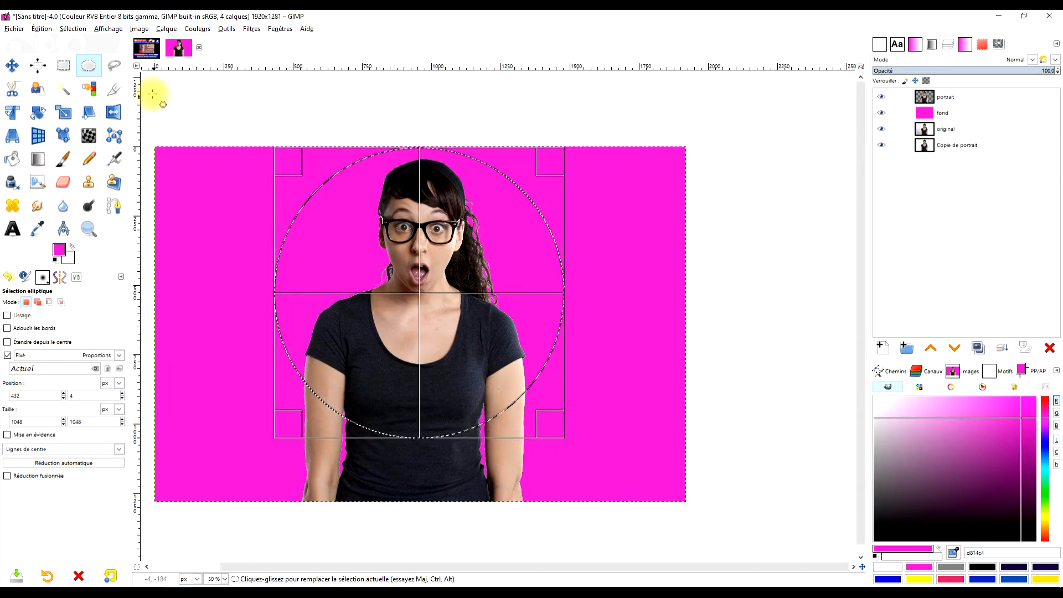
{"action": "left_click", "coordinate": [64, 114]}
{"action": "left_click", "coordinate": [940, 114]}
{"action": "left_click", "coordinate": [64, 65]}
{"action": "left_click", "coordinate": [239, 147]}
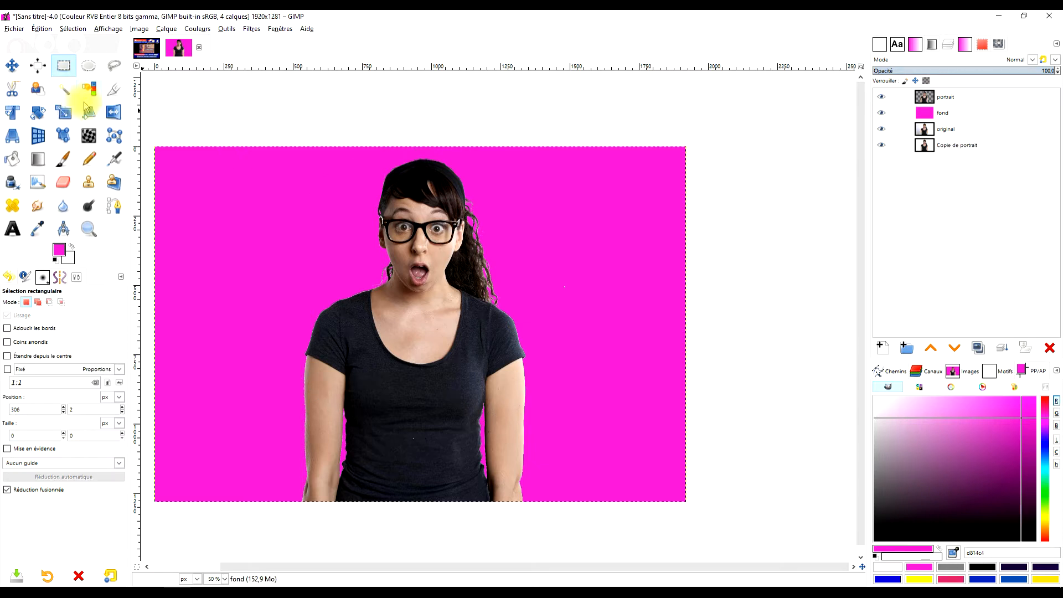
- Scale the fond layer upward to 1920 × 1823 px and fit the canvas to the layers
{"action": "left_click", "coordinate": [64, 114]}
{"action": "left_click", "coordinate": [974, 119]}
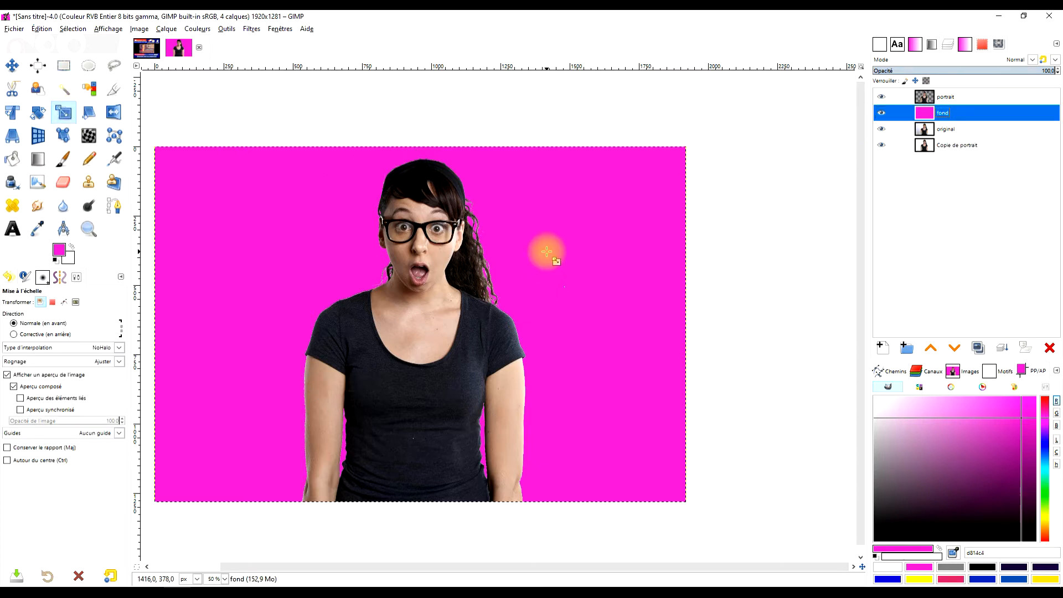
{"action": "left_click", "coordinate": [547, 252]}
{"action": "left_click_drag", "start_coordinate": [453, 217], "coordinate": [453, 120]}
{"action": "scroll", "coordinate": [520, 198], "scroll_direction": "down", "scroll_amount": 2}
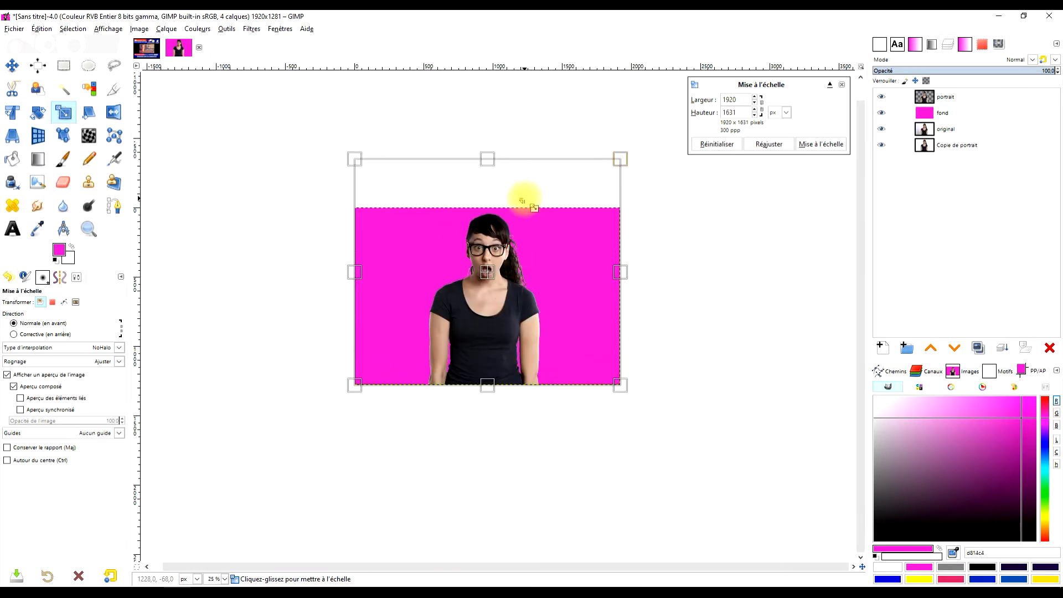
{"action": "left_click_drag", "start_coordinate": [483, 249], "coordinate": [486, 223]}
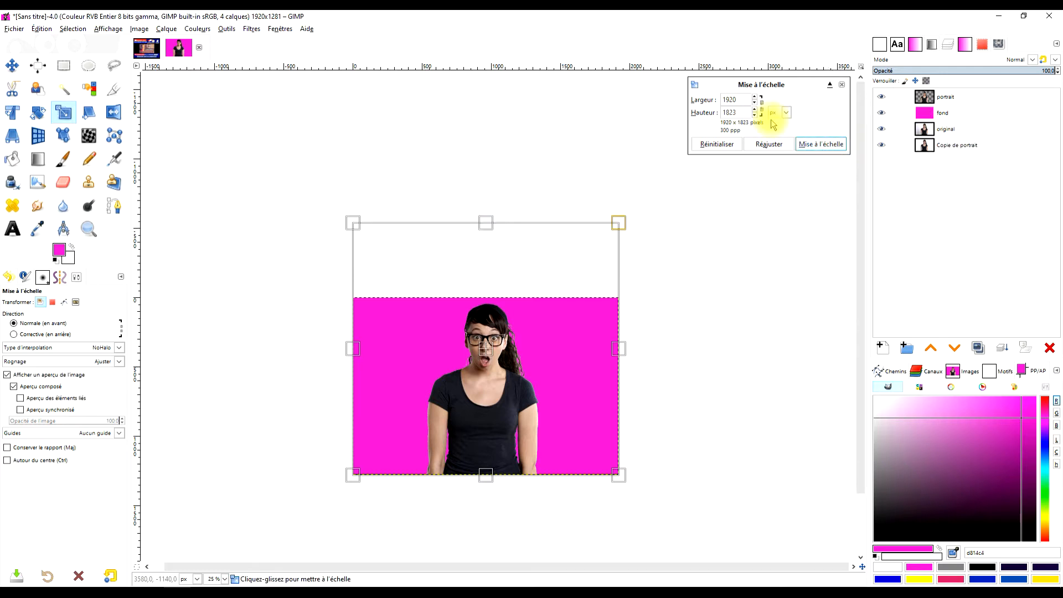
{"action": "left_click", "coordinate": [833, 146]}
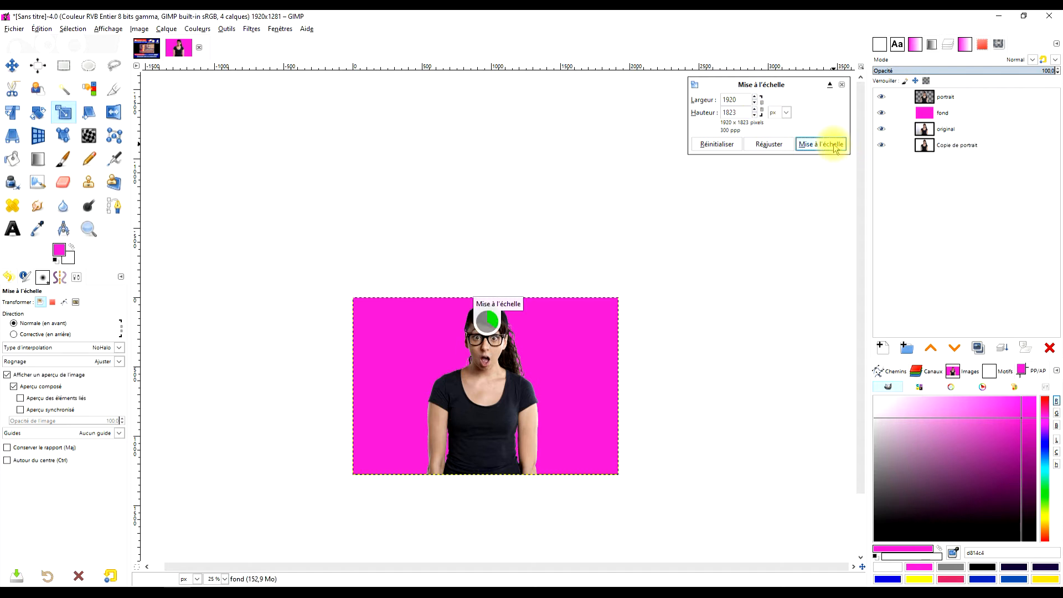
{"action": "left_click", "coordinate": [138, 29]}
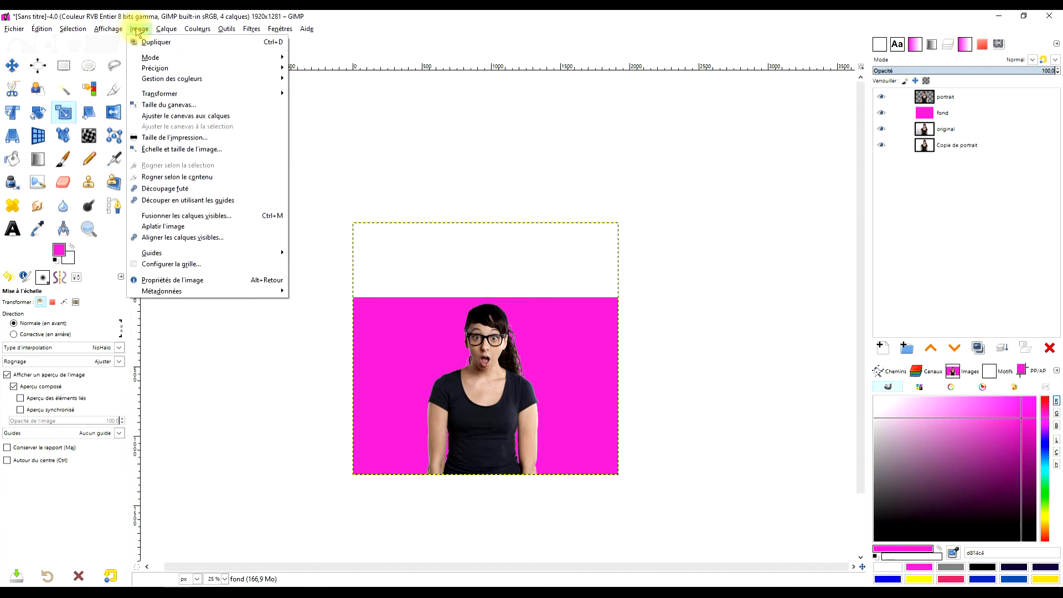
{"action": "left_click", "coordinate": [171, 118]}
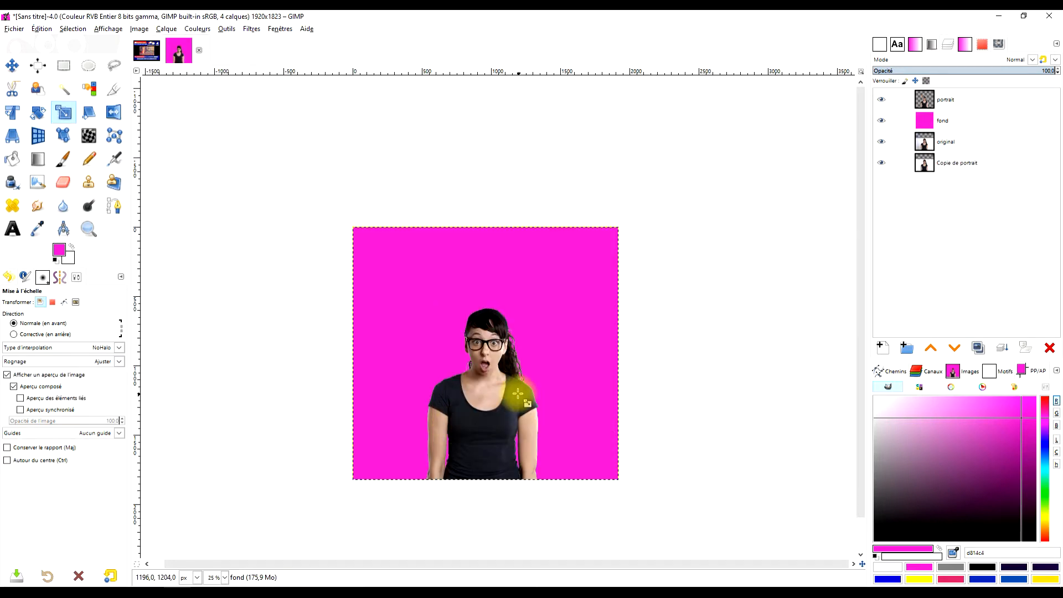
- Draw a horizontally centred circular selection about 1282 px across, enclosing the head and torso and crossing both arms below the sleeves
{"action": "scroll", "coordinate": [530, 344], "scroll_direction": "up", "scroll_amount": 2}
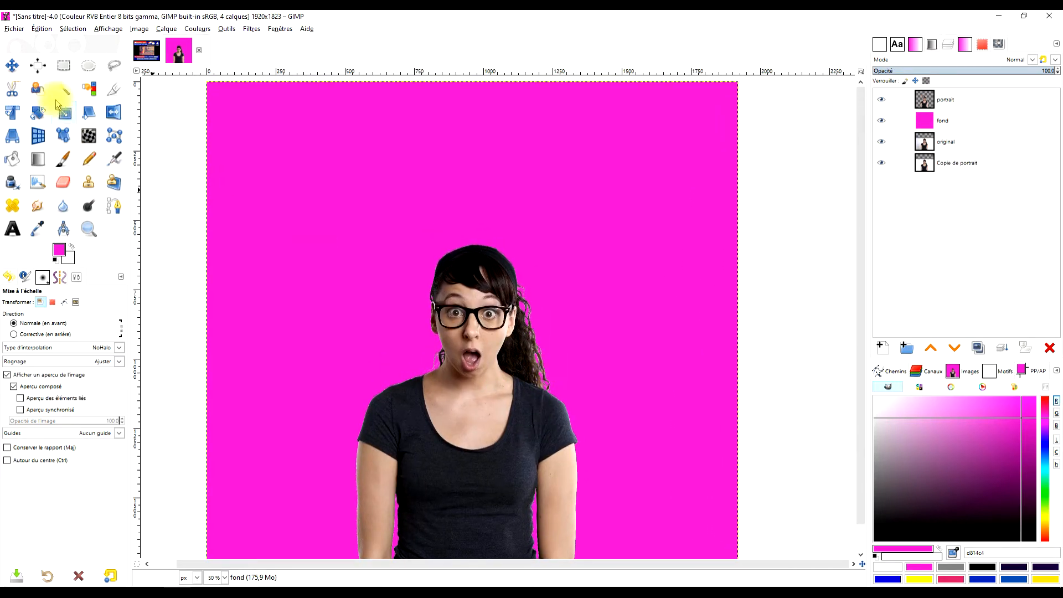
{"action": "left_click", "coordinate": [89, 66]}
{"action": "left_click_drag", "start_coordinate": [352, 209], "coordinate": [696, 517]}
{"action": "left_click_drag", "start_coordinate": [526, 379], "coordinate": [485, 346]}
{"action": "left_click_drag", "start_coordinate": [643, 509], "coordinate": [658, 526]}
{"action": "left_click_drag", "start_coordinate": [490, 353], "coordinate": [482, 347]}
{"action": "scroll", "coordinate": [569, 453], "scroll_direction": "down", "scroll_amount": 5}
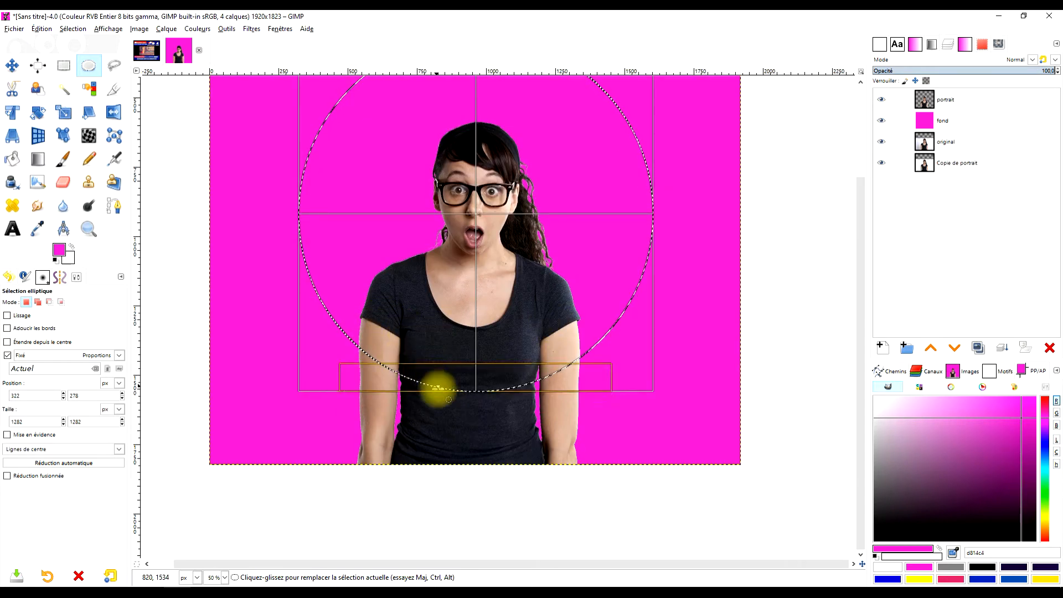
{"action": "scroll", "coordinate": [731, 233], "scroll_direction": "up", "scroll_amount": 4}
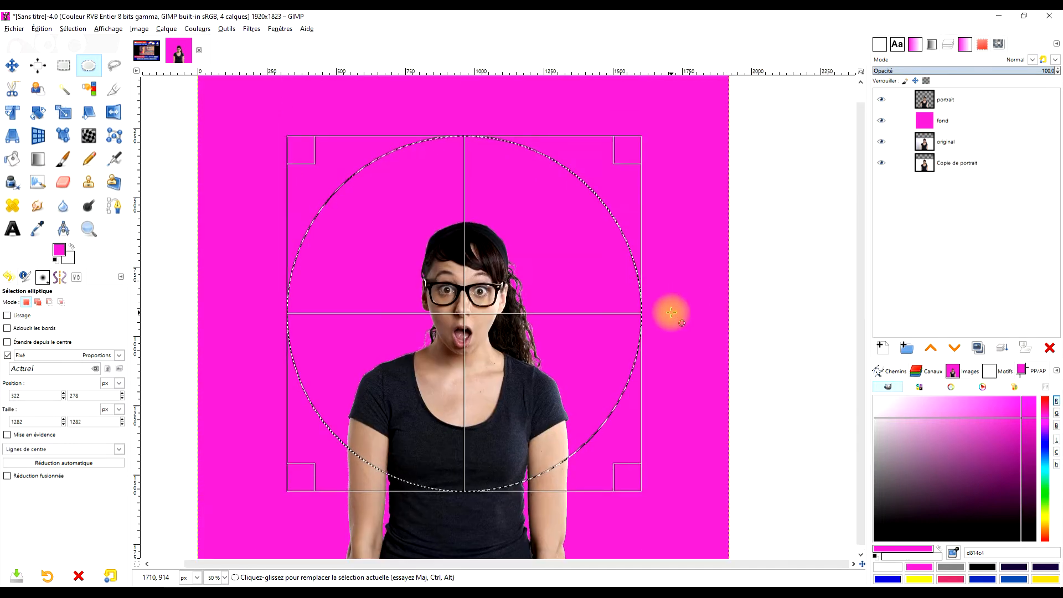
- Select the portrait layer and switch to the Eraser to work on the upper arm below the sleeve
{"action": "scroll", "coordinate": [683, 320], "scroll_direction": "up", "scroll_amount": 1, "text": "ctrl"}
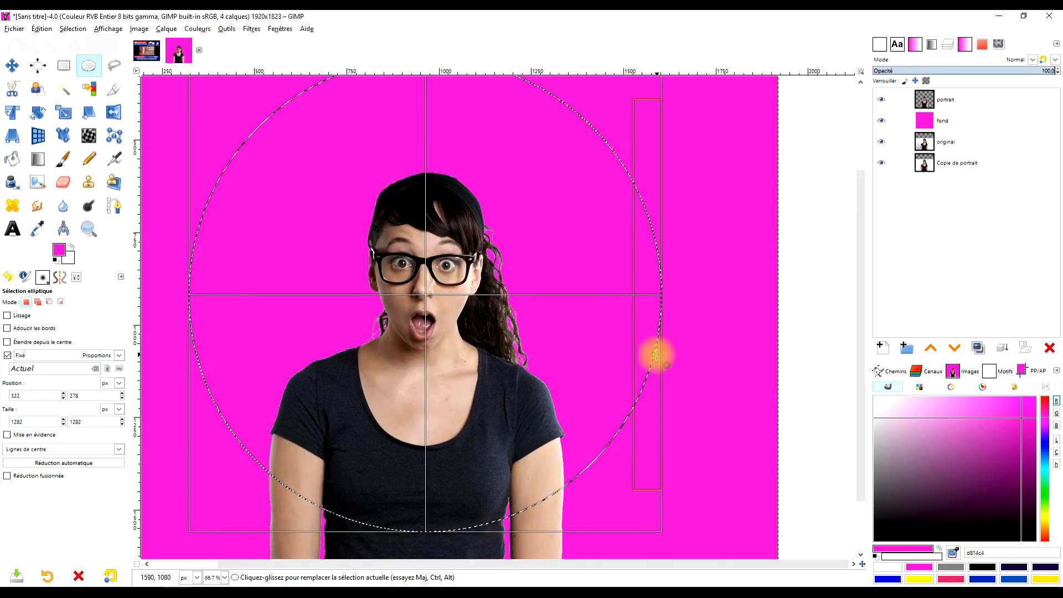
{"action": "scroll", "coordinate": [675, 351], "scroll_direction": "up", "scroll_amount": 1, "text": "ctrl"}
{"action": "scroll", "coordinate": [458, 372], "scroll_direction": "up", "scroll_amount": 1, "text": "ctrl"}
{"action": "scroll", "coordinate": [522, 264], "scroll_direction": "down", "scroll_amount": 3}
{"action": "scroll", "coordinate": [523, 265], "scroll_direction": "down", "scroll_amount": 3}
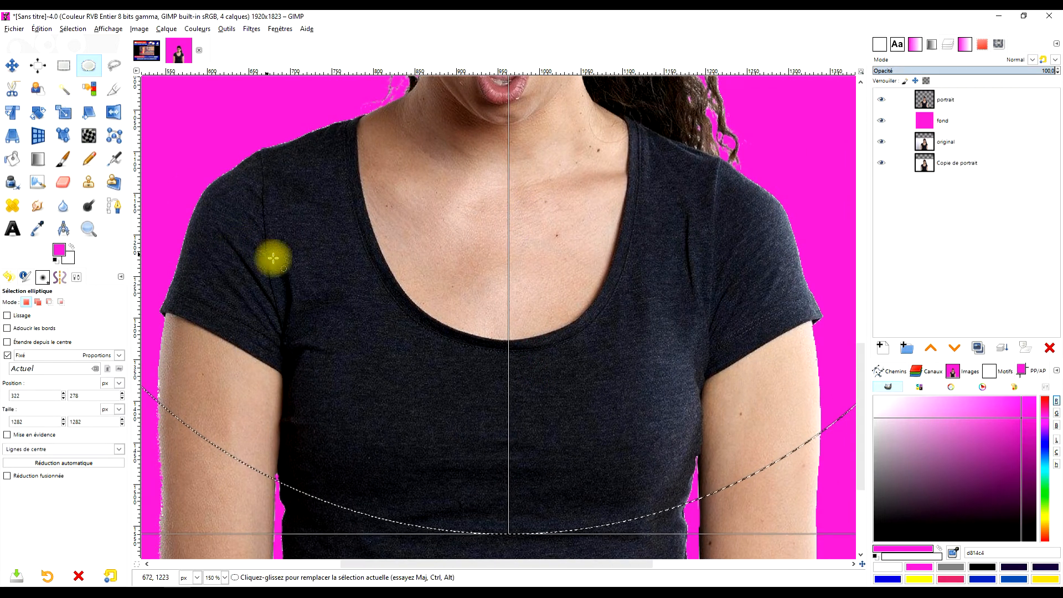
{"action": "scroll", "coordinate": [354, 288], "scroll_direction": "left", "scroll_amount": 2}
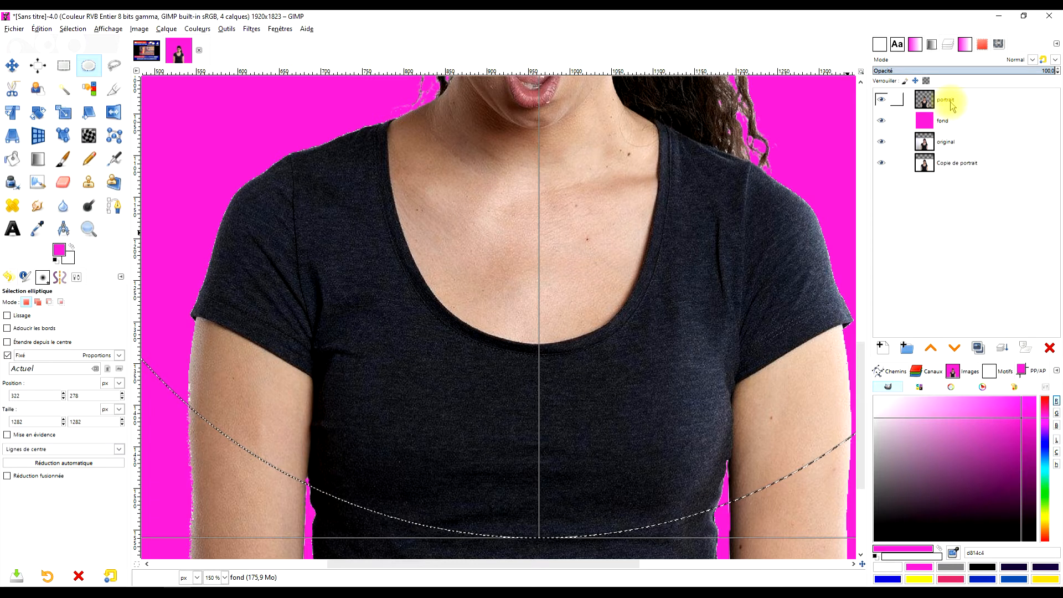
{"action": "left_click", "coordinate": [950, 105]}
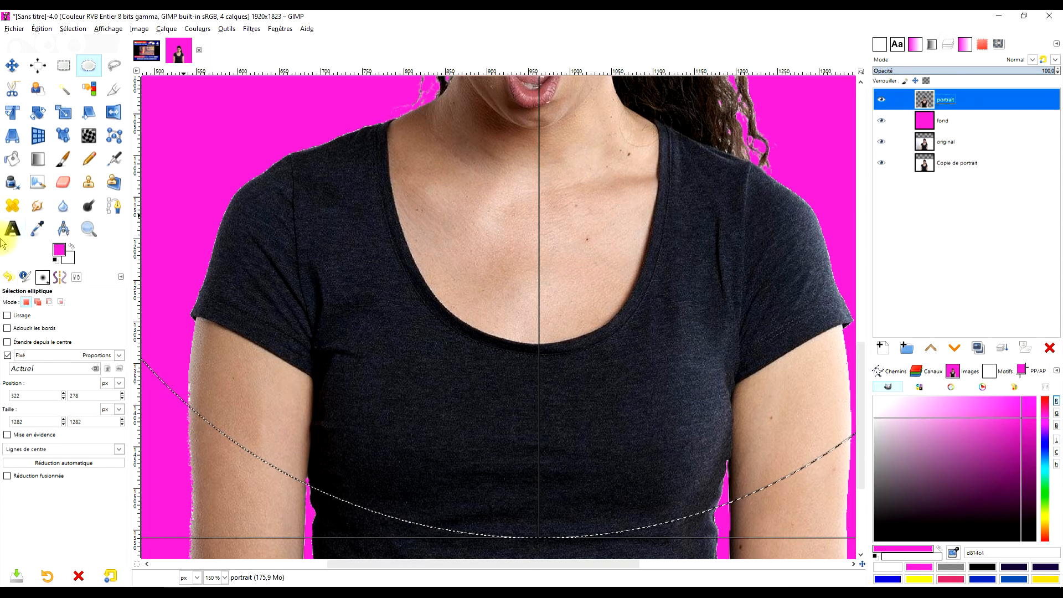
{"action": "left_click", "coordinate": [65, 183]}
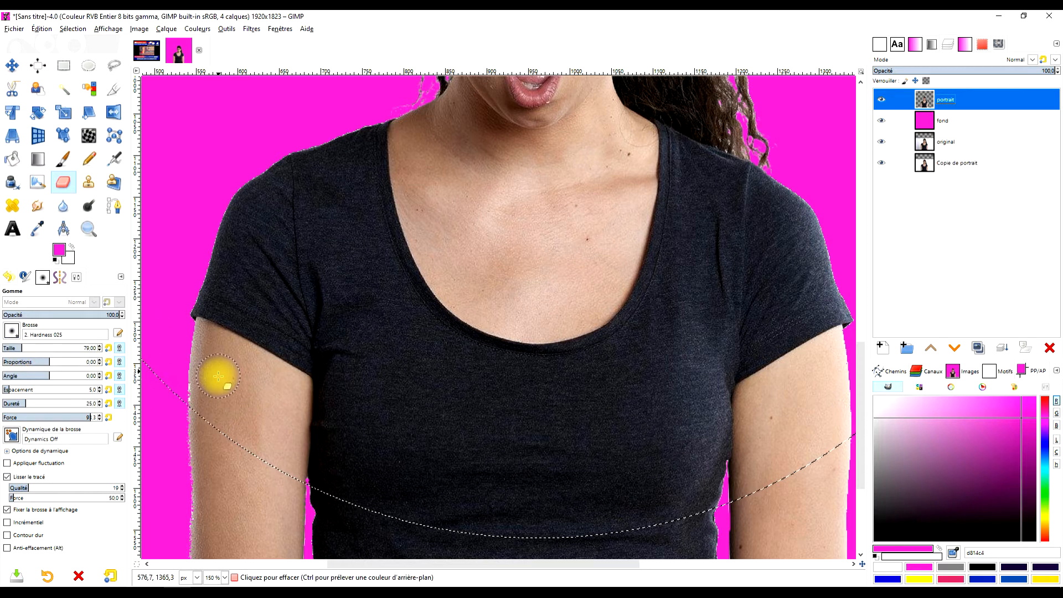
{"action": "scroll", "coordinate": [218, 376], "scroll_direction": "up", "scroll_amount": 4}
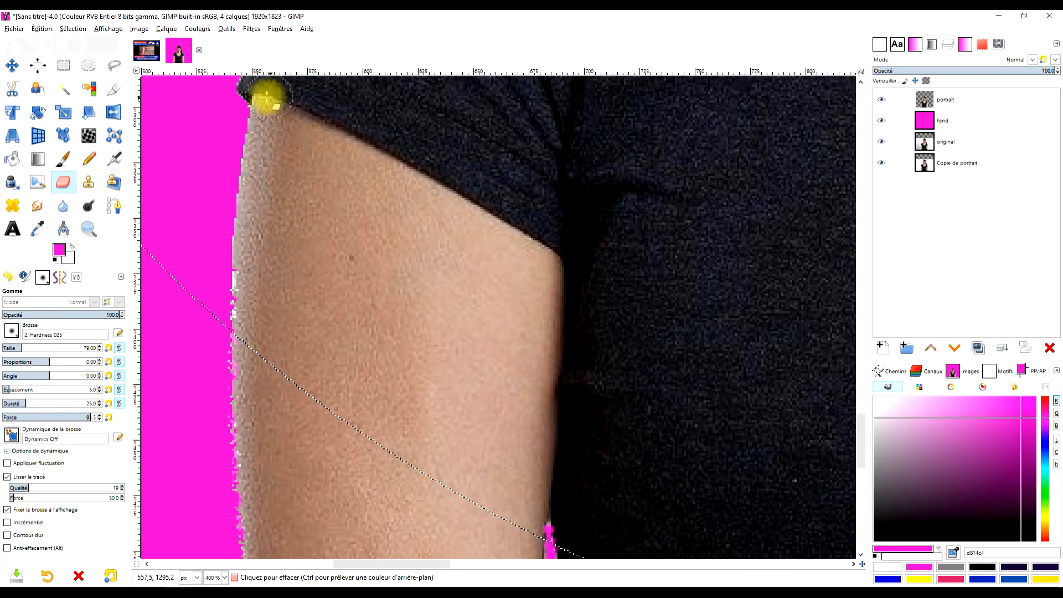
{"action": "left_click_drag", "start_coordinate": [424, 229], "coordinate": [420, 221]}
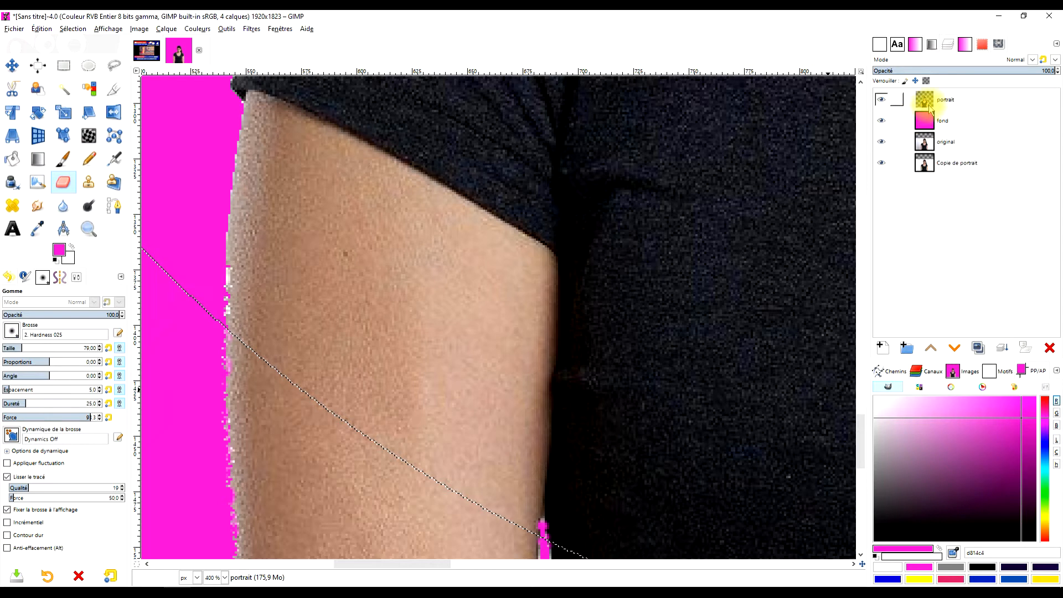
{"action": "left_click", "coordinate": [227, 113]}
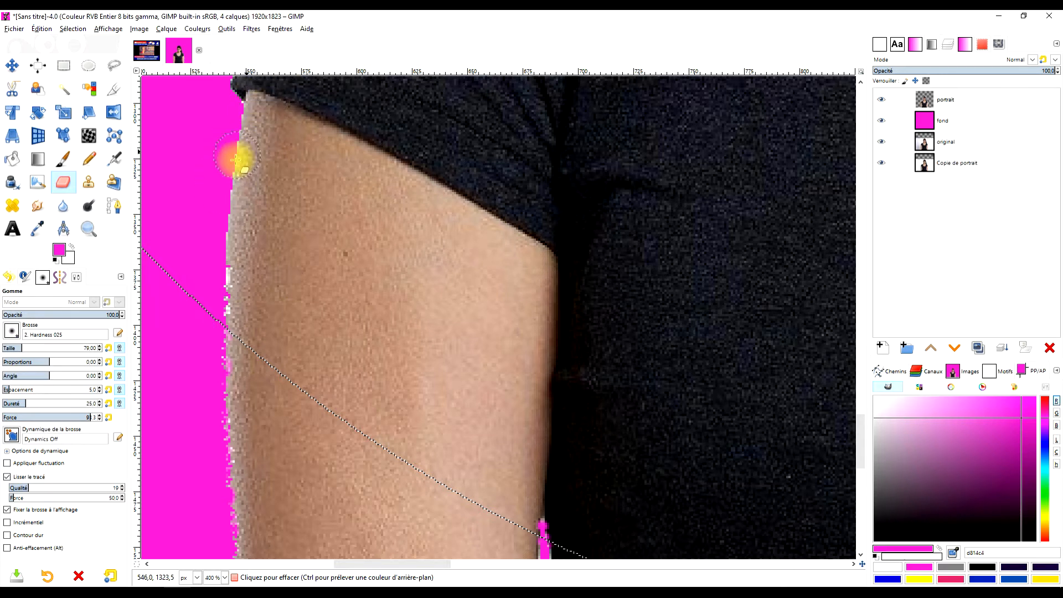
{"action": "left_click", "coordinate": [242, 91]}
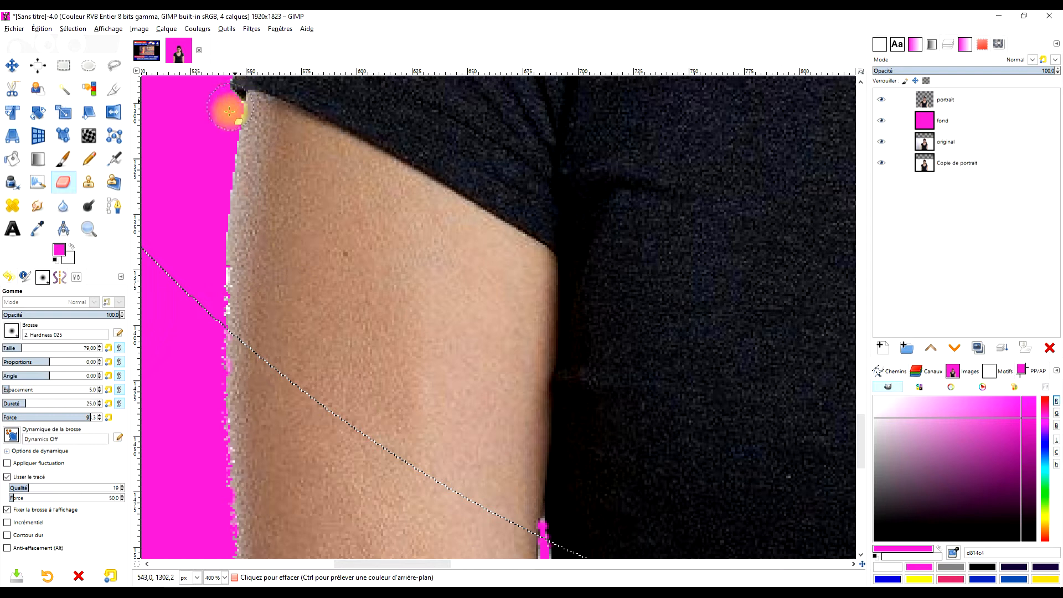
{"action": "left_click", "coordinate": [920, 101]}
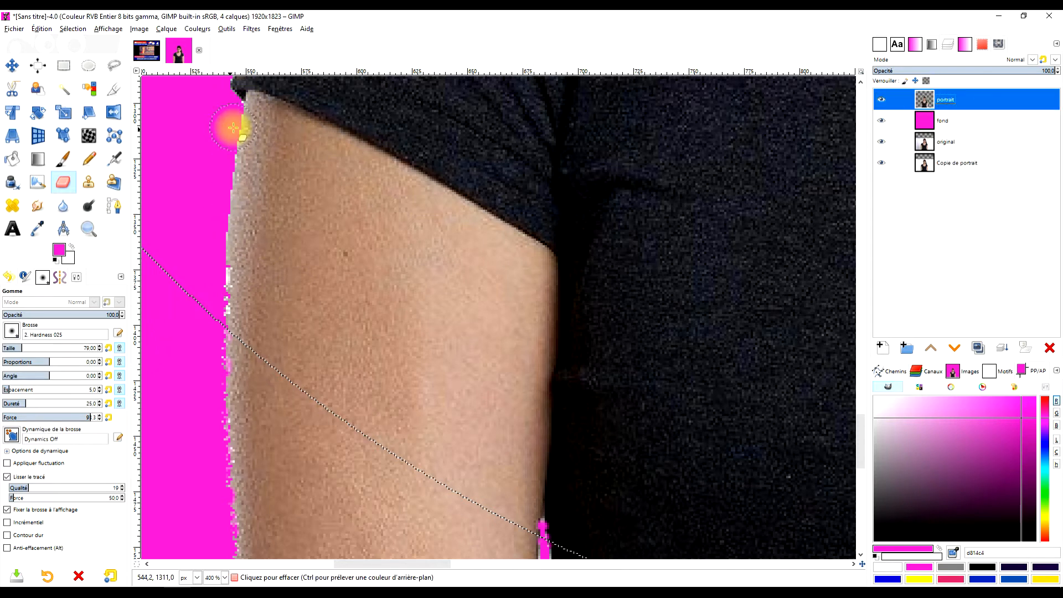
- Duplicate the portrait layer, move the copy to the bottom of the stack, hide the layers beneath fond and reselect portrait
{"action": "left_click", "coordinate": [978, 348]}
{"action": "left_click_drag", "start_coordinate": [941, 101], "coordinate": [957, 185]}
{"action": "left_click", "coordinate": [968, 107]}
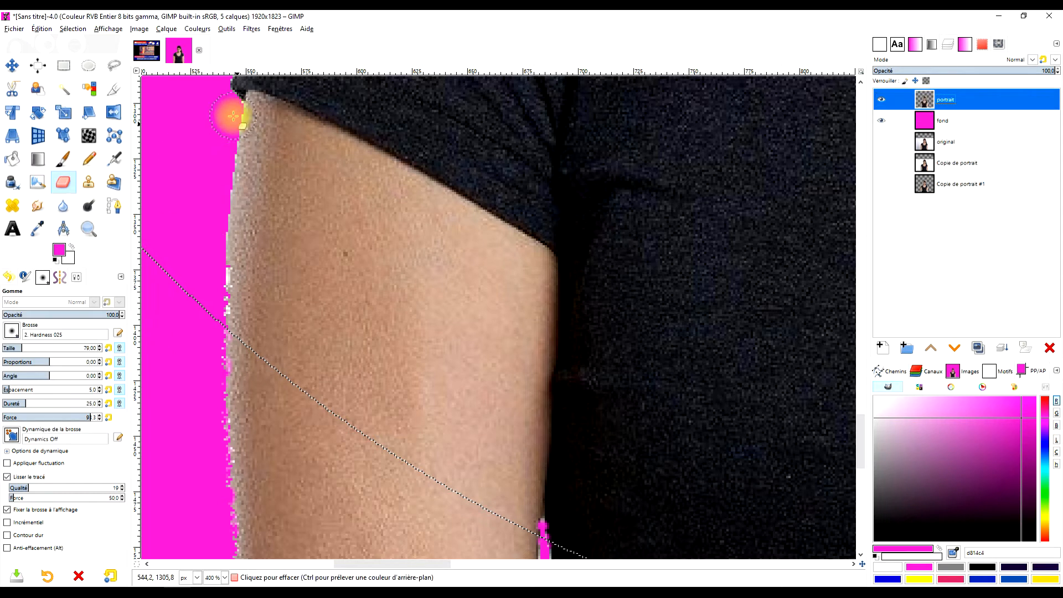
{"action": "mouse_move", "coordinate": [235, 107]}
{"action": "left_mouse_down"}
{"action": "mouse_move", "coordinate": [216, 190]}
{"action": "mouse_move", "coordinate": [216, 267]}
{"action": "left_mouse_up"}
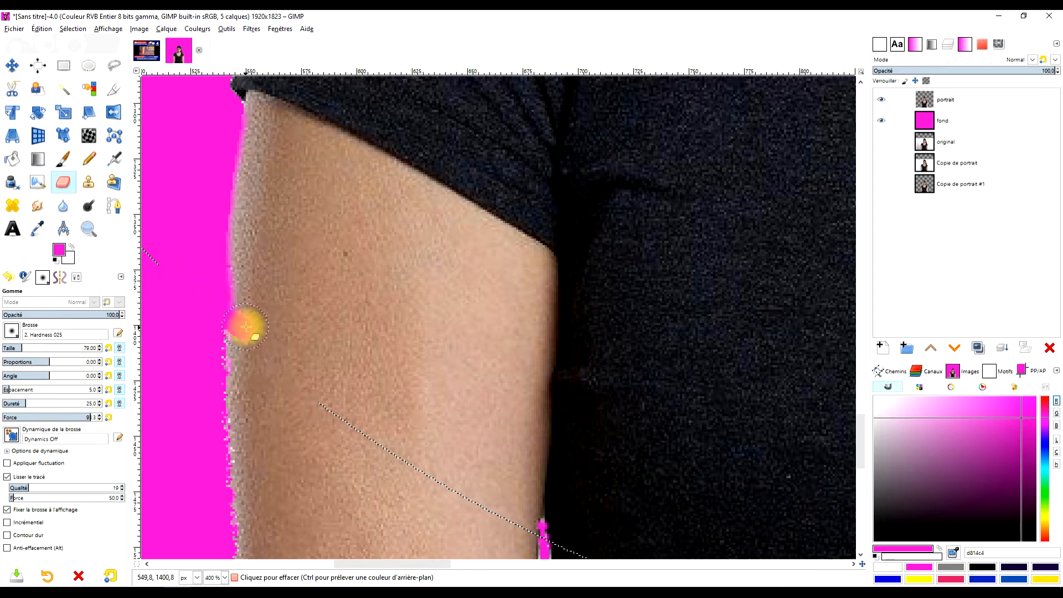
{"action": "left_click_drag", "start_coordinate": [302, 273], "coordinate": [289, 206]}
{"action": "mouse_move", "coordinate": [286, 165]}
{"action": "left_mouse_down"}
{"action": "mouse_move", "coordinate": [310, 105]}
{"action": "mouse_move", "coordinate": [322, 266]}
{"action": "mouse_move", "coordinate": [303, 285]}
{"action": "left_mouse_up"}
{"action": "scroll", "coordinate": [341, 130], "scroll_direction": "down", "scroll_amount": 1}
{"action": "left_click_drag", "start_coordinate": [360, 306], "coordinate": [345, 276]}
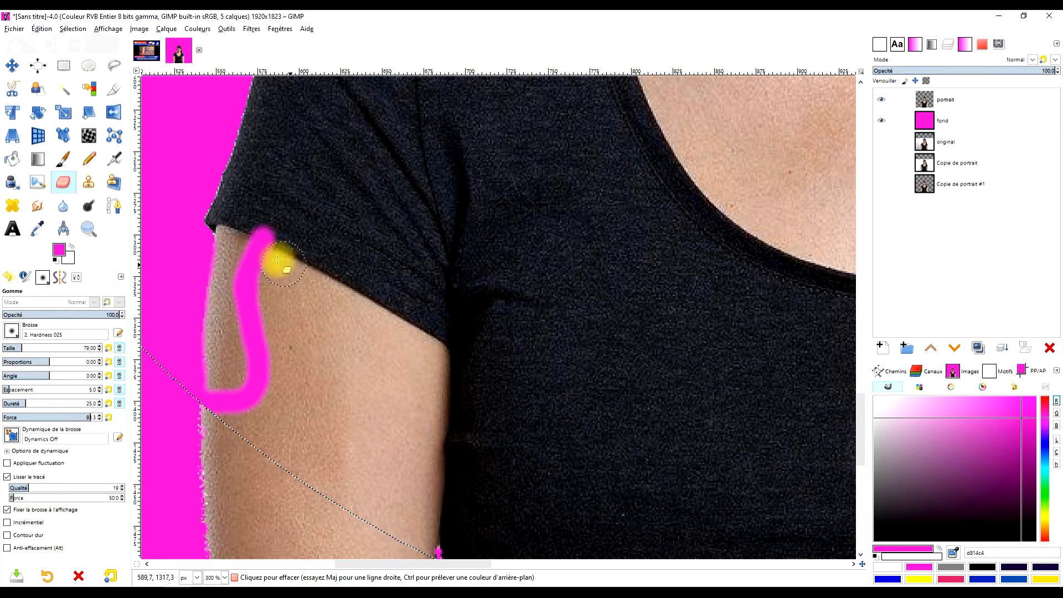
{"action": "mouse_move", "coordinate": [267, 250]}
{"action": "left_mouse_down"}
{"action": "mouse_move", "coordinate": [257, 376]}
{"action": "mouse_move", "coordinate": [290, 279]}
{"action": "mouse_move", "coordinate": [263, 329]}
{"action": "mouse_move", "coordinate": [279, 271]}
{"action": "mouse_move", "coordinate": [271, 244]}
{"action": "mouse_move", "coordinate": [260, 308]}
{"action": "mouse_move", "coordinate": [255, 243]}
{"action": "mouse_move", "coordinate": [255, 341]}
{"action": "mouse_move", "coordinate": [243, 305]}
{"action": "mouse_move", "coordinate": [250, 240]}
{"action": "mouse_move", "coordinate": [265, 249]}
{"action": "mouse_move", "coordinate": [271, 318]}
{"action": "mouse_move", "coordinate": [260, 385]}
{"action": "mouse_move", "coordinate": [260, 373]}
{"action": "mouse_move", "coordinate": [268, 399]}
{"action": "mouse_move", "coordinate": [308, 407]}
{"action": "mouse_move", "coordinate": [327, 374]}
{"action": "mouse_move", "coordinate": [323, 286]}
{"action": "mouse_move", "coordinate": [344, 219]}
{"action": "mouse_move", "coordinate": [335, 399]}
{"action": "mouse_move", "coordinate": [371, 411]}
{"action": "mouse_move", "coordinate": [402, 387]}
{"action": "mouse_move", "coordinate": [415, 244]}
{"action": "left_mouse_up"}
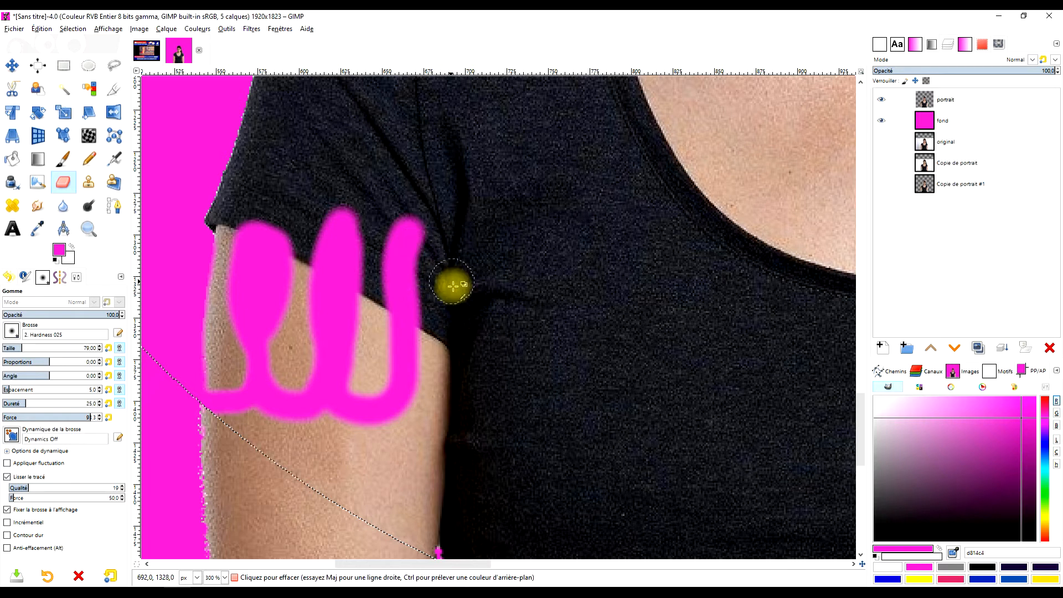
{"action": "scroll", "coordinate": [451, 284], "scroll_direction": "down", "scroll_amount": 3}
{"action": "scroll", "coordinate": [450, 289], "scroll_direction": "up", "scroll_amount": 2}
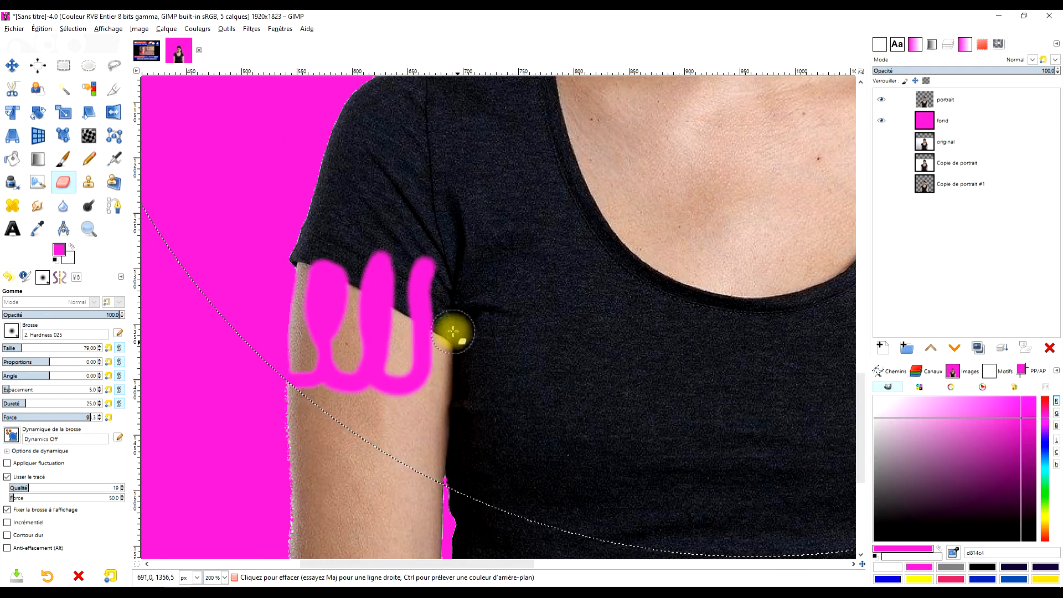
{"action": "key", "text": "ctrl+z"}
{"action": "key", "text": "ctrl+z"}
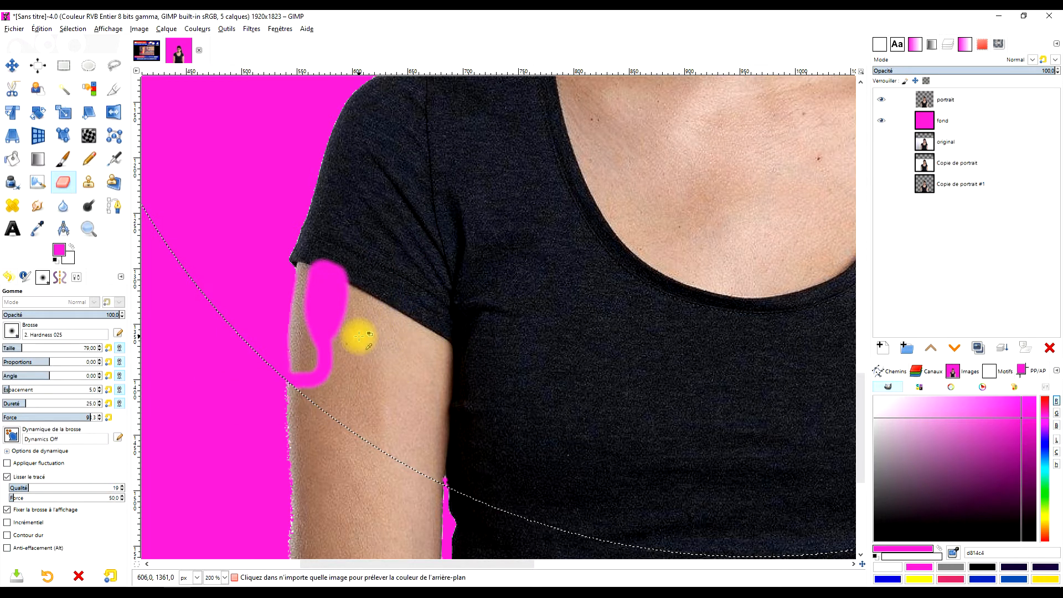
{"action": "key", "text": "ctrl+z"}
{"action": "key", "text": "ctrl+z"}
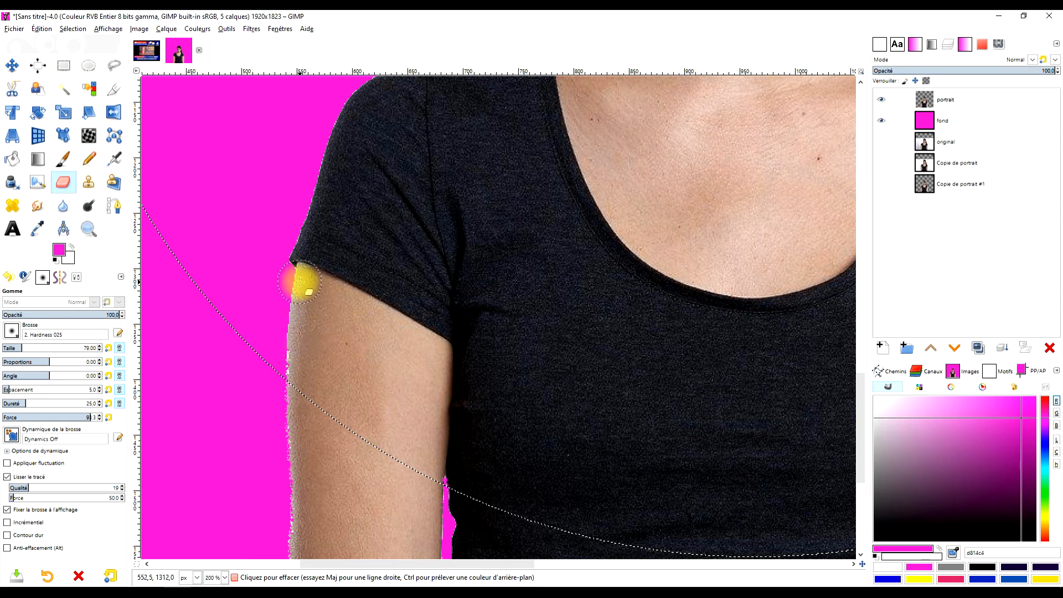
- Erase wavy drip-shaped gaps across the upper arm on the image's left side, between the sleeve and the circle's edge
{"action": "left_click_drag", "start_coordinate": [299, 284], "coordinate": [289, 361]}
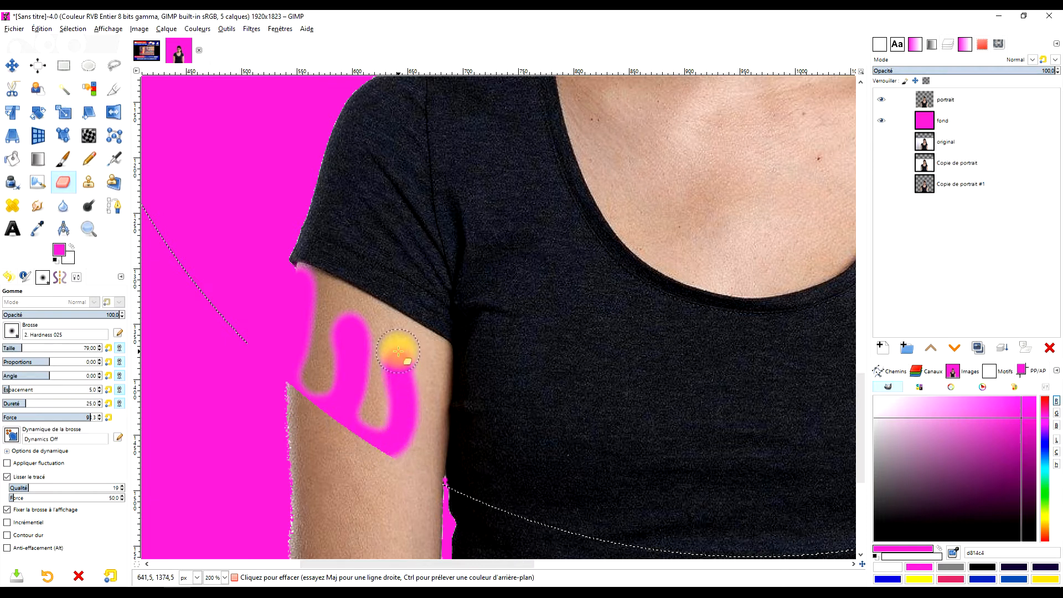
{"action": "left_click_drag", "start_coordinate": [416, 383], "coordinate": [404, 419]}
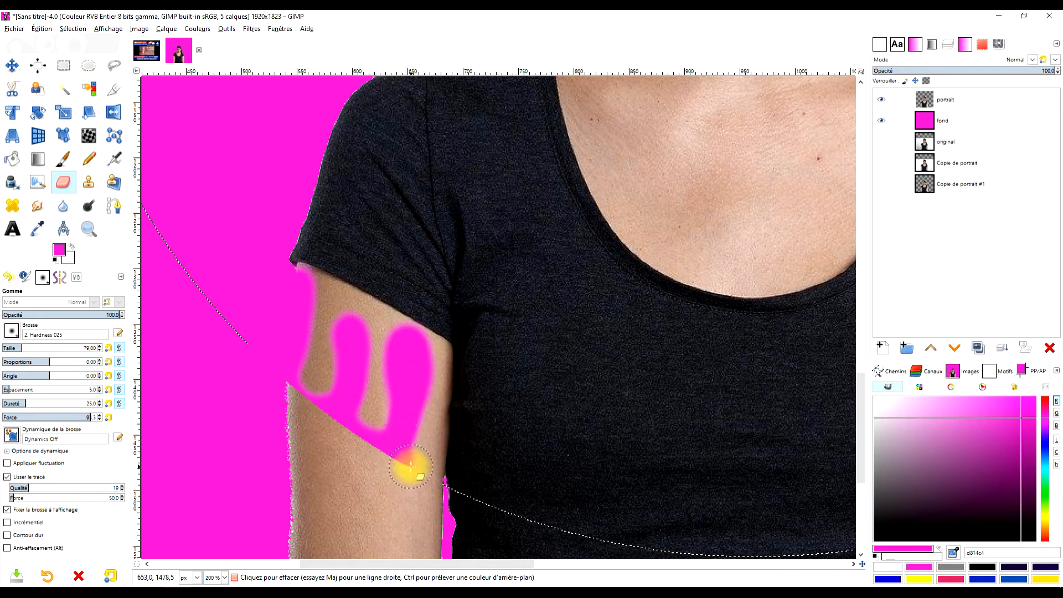
{"action": "mouse_move", "coordinate": [466, 437]}
{"action": "left_mouse_down"}
{"action": "mouse_move", "coordinate": [464, 351]}
{"action": "mouse_move", "coordinate": [480, 380]}
{"action": "mouse_move", "coordinate": [472, 444]}
{"action": "left_mouse_up"}
- Erase a row of rounded drip gaps across the shirt below the neckline, joined along the circle's lower edge
{"action": "mouse_move", "coordinate": [466, 488]}
{"action": "left_mouse_down"}
{"action": "mouse_move", "coordinate": [513, 502]}
{"action": "mouse_move", "coordinate": [539, 482]}
{"action": "mouse_move", "coordinate": [528, 374]}
{"action": "mouse_move", "coordinate": [535, 358]}
{"action": "mouse_move", "coordinate": [557, 356]}
{"action": "mouse_move", "coordinate": [554, 444]}
{"action": "mouse_move", "coordinate": [536, 516]}
{"action": "mouse_move", "coordinate": [572, 539]}
{"action": "mouse_move", "coordinate": [610, 535]}
{"action": "mouse_move", "coordinate": [614, 404]}
{"action": "mouse_move", "coordinate": [631, 359]}
{"action": "left_mouse_up"}
{"action": "scroll", "coordinate": [719, 406], "scroll_direction": "down", "scroll_amount": 1}
{"action": "key", "text": "space"}
{"action": "mouse_move", "coordinate": [434, 261]}
{"action": "left_mouse_down"}
{"action": "mouse_move", "coordinate": [450, 221]}
{"action": "mouse_move", "coordinate": [442, 325]}
{"action": "mouse_move", "coordinate": [462, 342]}
{"action": "mouse_move", "coordinate": [495, 344]}
{"action": "mouse_move", "coordinate": [510, 323]}
{"action": "mouse_move", "coordinate": [504, 227]}
{"action": "mouse_move", "coordinate": [514, 212]}
{"action": "mouse_move", "coordinate": [527, 250]}
{"action": "mouse_move", "coordinate": [513, 338]}
{"action": "mouse_move", "coordinate": [553, 352]}
{"action": "mouse_move", "coordinate": [581, 342]}
{"action": "mouse_move", "coordinate": [592, 312]}
{"action": "mouse_move", "coordinate": [578, 239]}
{"action": "left_mouse_up"}
{"action": "scroll", "coordinate": [680, 360], "scroll_direction": "up", "scroll_amount": 5}
{"action": "scroll", "coordinate": [680, 359], "scroll_direction": "right", "scroll_amount": 6}
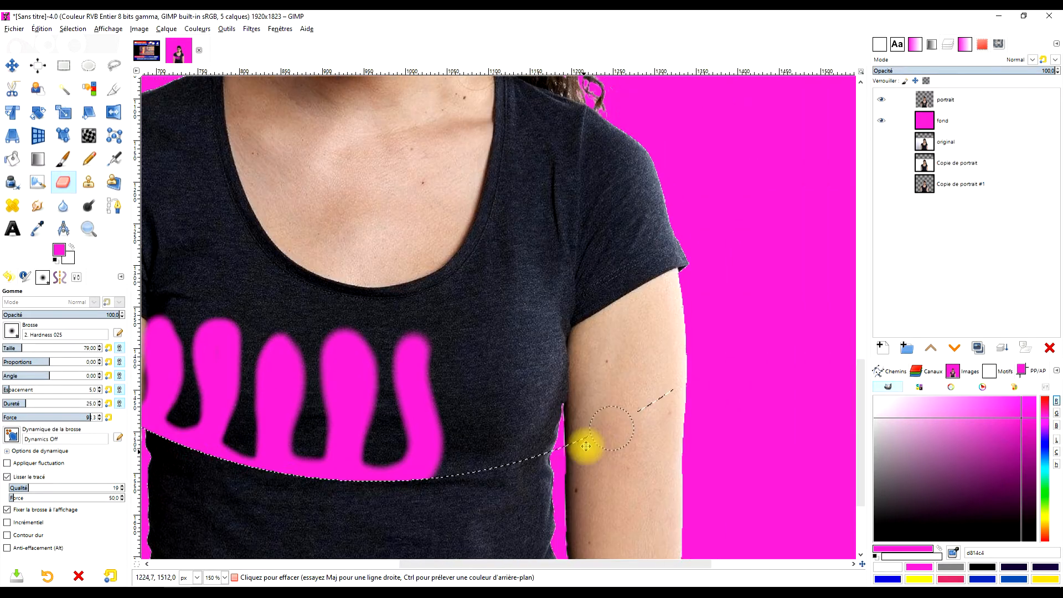
{"action": "mouse_move", "coordinate": [392, 375]}
{"action": "left_mouse_down"}
{"action": "mouse_move", "coordinate": [409, 418]}
{"action": "mouse_move", "coordinate": [399, 481]}
{"action": "mouse_move", "coordinate": [463, 497]}
{"action": "mouse_move", "coordinate": [488, 484]}
{"action": "mouse_move", "coordinate": [492, 444]}
{"action": "mouse_move", "coordinate": [465, 337]}
{"action": "mouse_move", "coordinate": [494, 358]}
{"action": "mouse_move", "coordinate": [496, 454]}
{"action": "left_mouse_up"}
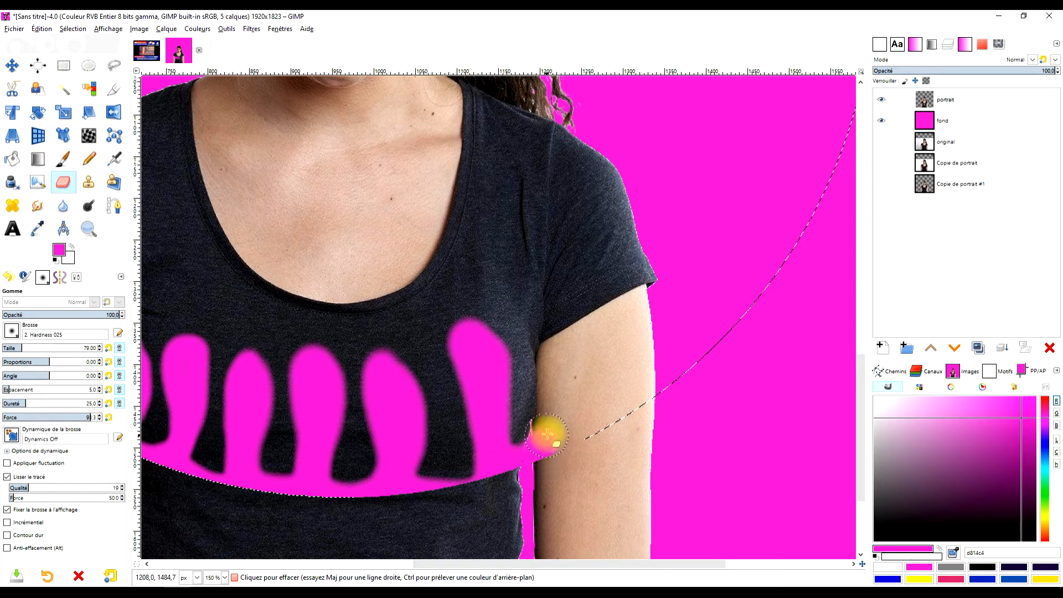
- Continue the erased drip gaps over the sleeve and upper arm on the image's right side
{"action": "mouse_move", "coordinate": [553, 406]}
{"action": "left_mouse_down"}
{"action": "mouse_move", "coordinate": [536, 315]}
{"action": "mouse_move", "coordinate": [553, 315]}
{"action": "mouse_move", "coordinate": [556, 331]}
{"action": "mouse_move", "coordinate": [552, 432]}
{"action": "left_mouse_up"}
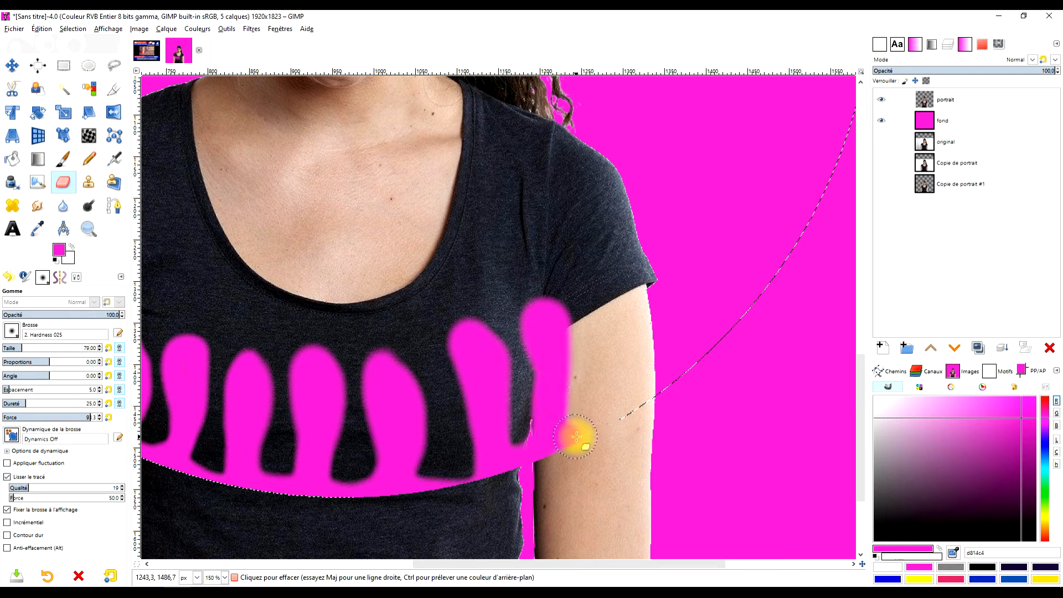
{"action": "mouse_move", "coordinate": [598, 323]}
{"action": "left_mouse_down"}
{"action": "mouse_move", "coordinate": [612, 294]}
{"action": "mouse_move", "coordinate": [625, 312]}
{"action": "left_mouse_up"}
{"action": "mouse_move", "coordinate": [619, 356]}
{"action": "left_mouse_down"}
{"action": "mouse_move", "coordinate": [628, 407]}
{"action": "mouse_move", "coordinate": [643, 403]}
{"action": "mouse_move", "coordinate": [670, 349]}
{"action": "left_mouse_up"}
{"action": "left_click_drag", "start_coordinate": [649, 297], "coordinate": [648, 267]}
- Invert the circular selection, delete the portrait's pixels outside the circle and clear the selection
{"action": "scroll", "coordinate": [651, 255], "scroll_direction": "down", "scroll_amount": 3}
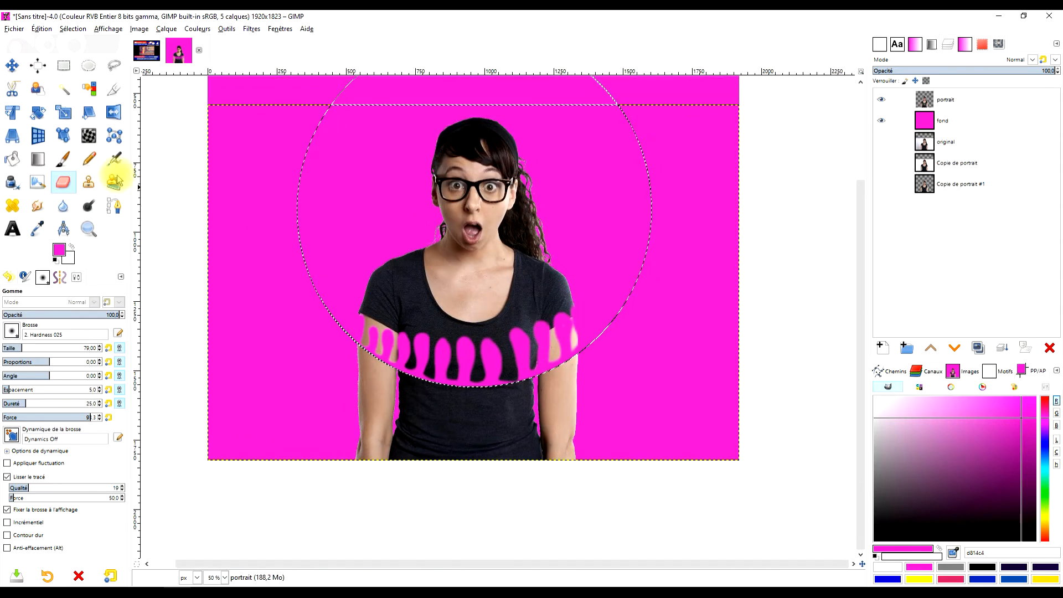
{"action": "left_click", "coordinate": [72, 29]}
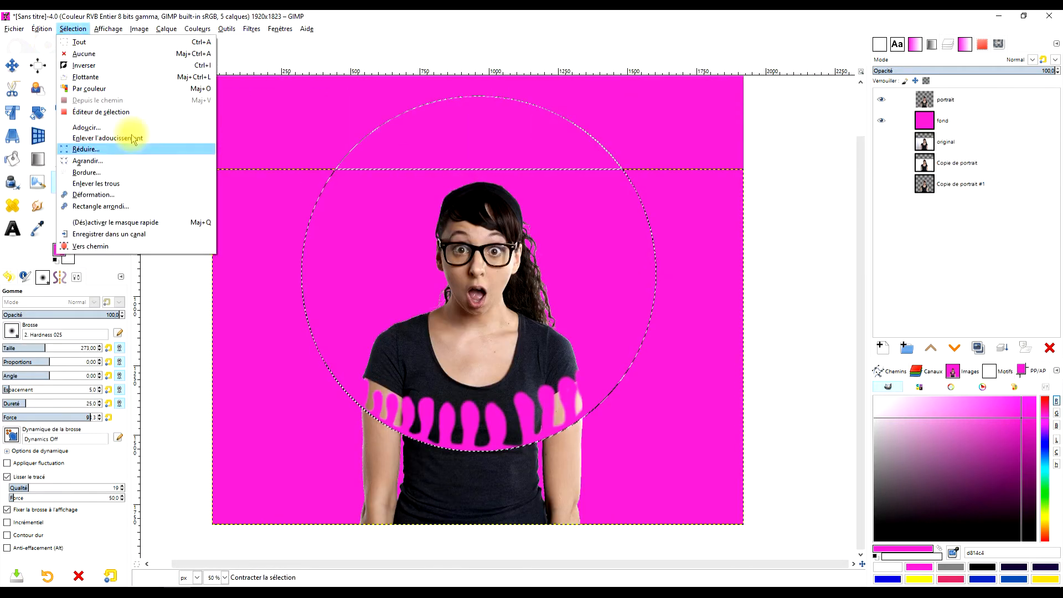
{"action": "left_click", "coordinate": [131, 65]}
{"action": "key", "text": "Delete"}
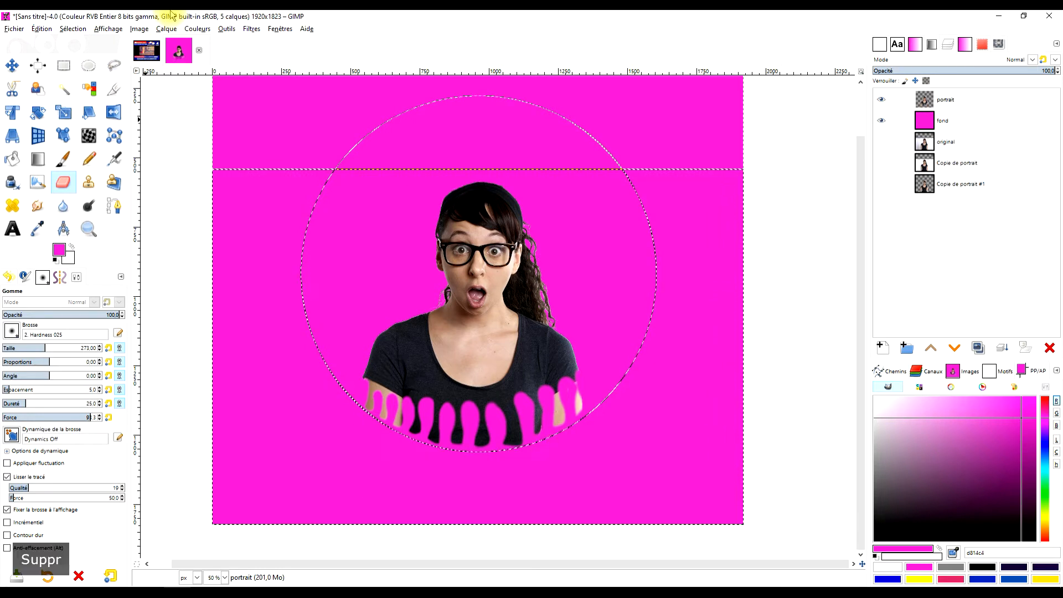
{"action": "left_click", "coordinate": [66, 65]}
{"action": "left_click", "coordinate": [659, 208]}
- Set the Eraser size to 48 and round the ends of the shirt drips on the image's left side
{"action": "scroll", "coordinate": [465, 408], "scroll_direction": "up", "scroll_amount": 3}
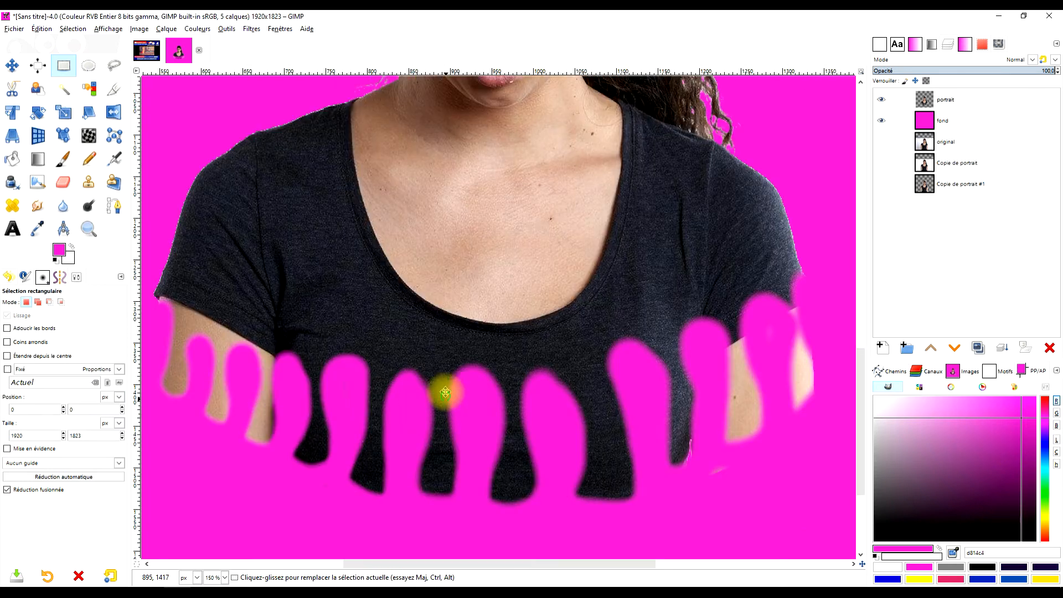
{"action": "scroll", "coordinate": [445, 392], "scroll_direction": "down", "scroll_amount": 3}
{"action": "scroll", "coordinate": [458, 360], "scroll_direction": "up", "scroll_amount": 5}
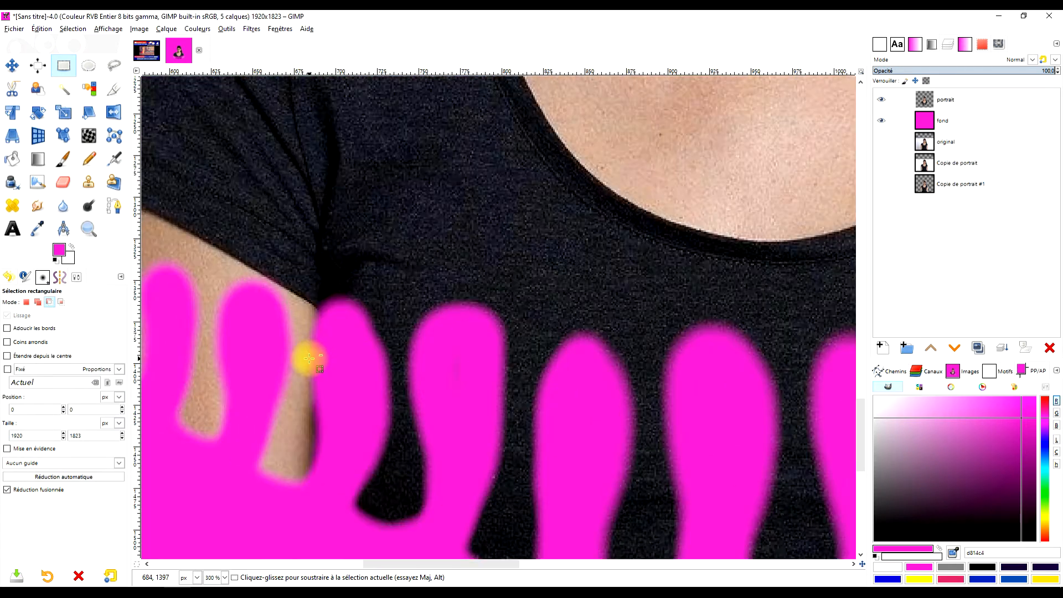
{"action": "scroll", "coordinate": [309, 358], "scroll_direction": "down", "scroll_amount": 2}
{"action": "scroll", "coordinate": [332, 382], "scroll_direction": "up", "scroll_amount": 2}
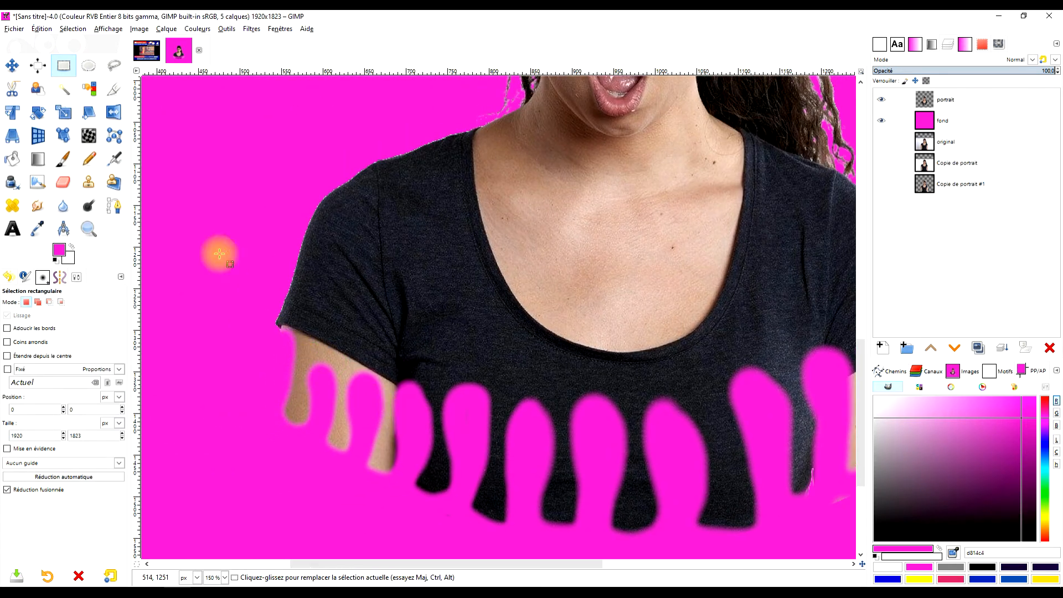
{"action": "left_click", "coordinate": [63, 181]}
{"action": "scroll", "coordinate": [443, 487], "scroll_direction": "up", "scroll_amount": 3}
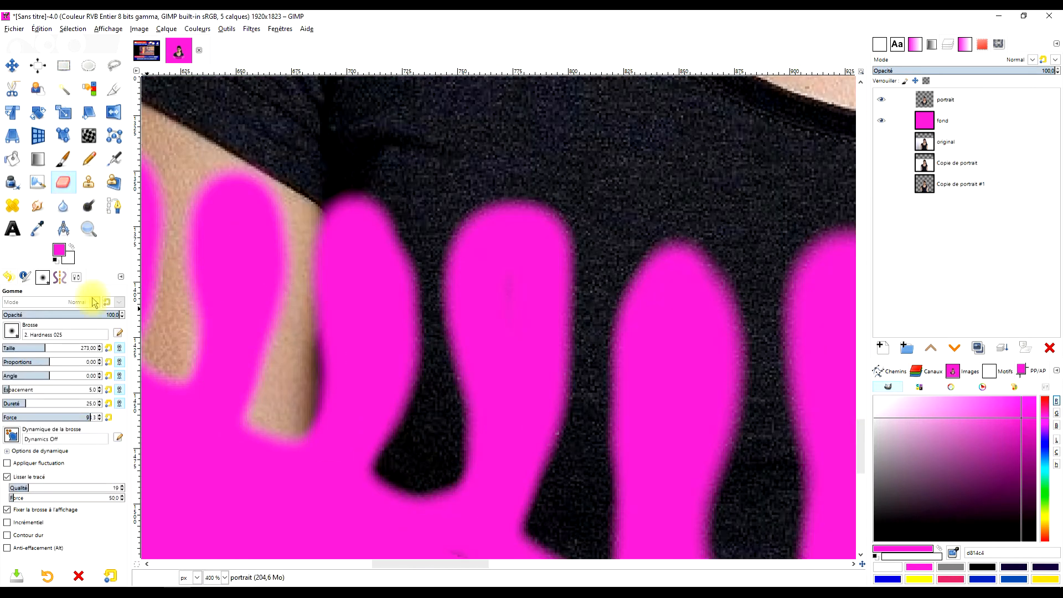
{"action": "left_click", "coordinate": [16, 347]}
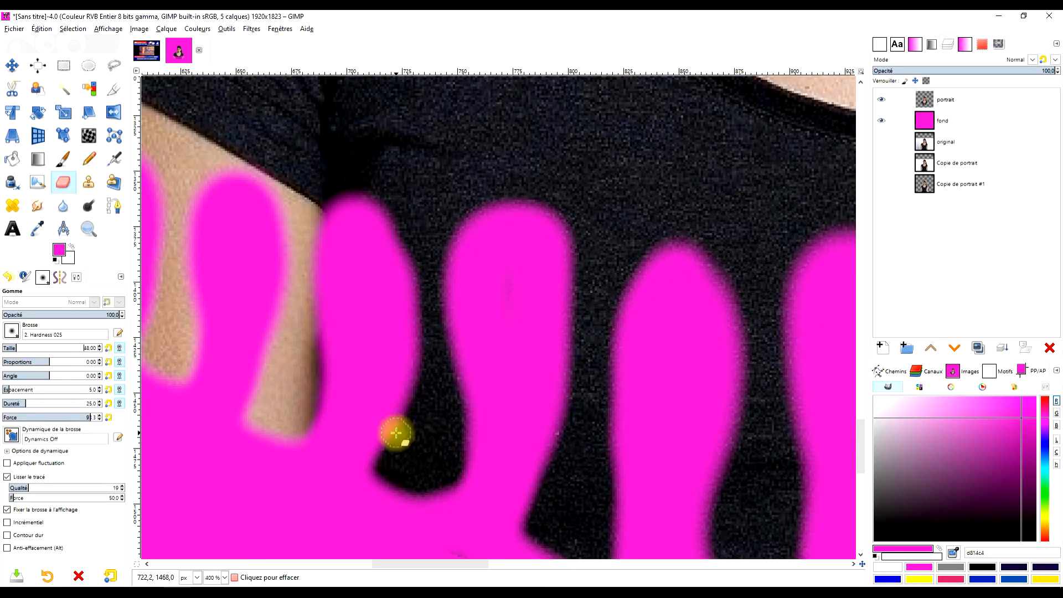
{"action": "scroll", "coordinate": [393, 433], "scroll_direction": "down", "scroll_amount": 1}
{"action": "scroll", "coordinate": [445, 453], "scroll_direction": "down", "scroll_amount": 2}
{"action": "scroll", "coordinate": [436, 444], "scroll_direction": "up", "scroll_amount": 2}
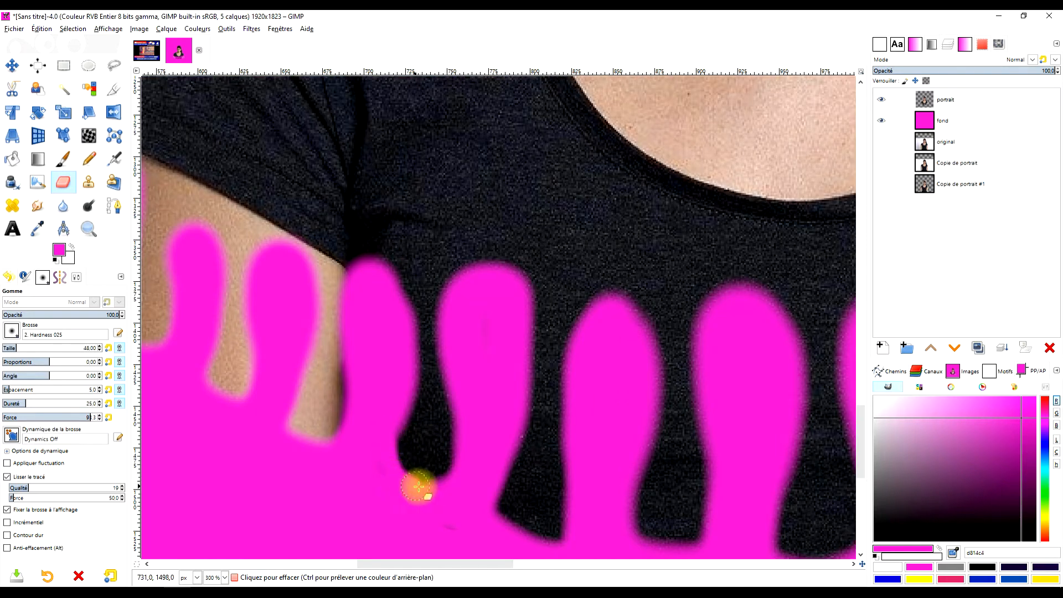
{"action": "left_click_drag", "start_coordinate": [459, 519], "coordinate": [406, 521]}
{"action": "left_click_drag", "start_coordinate": [601, 480], "coordinate": [563, 417]}
{"action": "mouse_move", "coordinate": [449, 400]}
{"action": "left_mouse_down"}
{"action": "mouse_move", "coordinate": [461, 460]}
{"action": "mouse_move", "coordinate": [480, 475]}
{"action": "left_mouse_up"}
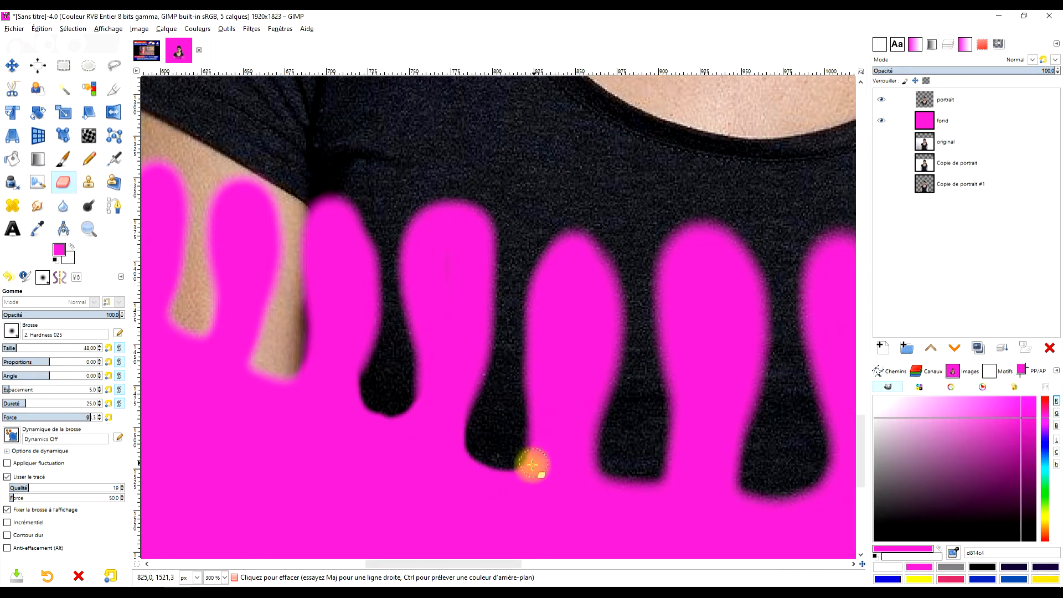
{"action": "left_click_drag", "start_coordinate": [641, 434], "coordinate": [558, 379]}
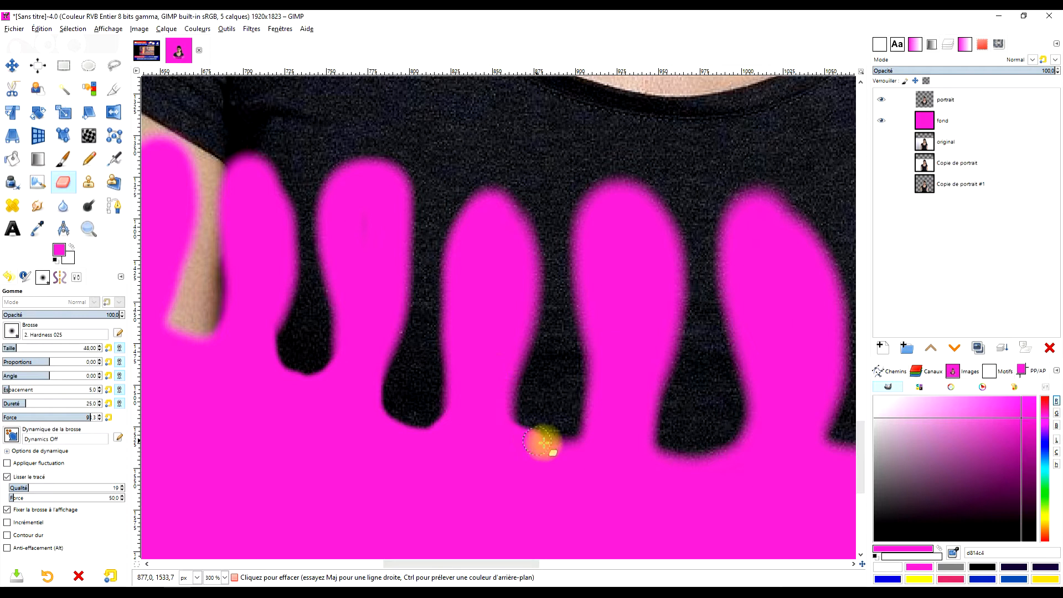
- Round the remaining shirt drips and use anti-erase to fill out the drip ends on the image's right arm
{"action": "mouse_move", "coordinate": [684, 289]}
{"action": "left_mouse_down"}
{"action": "mouse_move", "coordinate": [570, 244]}
{"action": "mouse_move", "coordinate": [499, 540]}
{"action": "left_mouse_up"}
{"action": "mouse_move", "coordinate": [459, 408]}
{"action": "left_mouse_down"}
{"action": "mouse_move", "coordinate": [376, 341]}
{"action": "mouse_move", "coordinate": [340, 268]}
{"action": "mouse_move", "coordinate": [362, 362]}
{"action": "mouse_move", "coordinate": [344, 298]}
{"action": "mouse_move", "coordinate": [415, 343]}
{"action": "mouse_move", "coordinate": [454, 399]}
{"action": "mouse_move", "coordinate": [458, 515]}
{"action": "mouse_move", "coordinate": [534, 388]}
{"action": "left_mouse_up"}
{"action": "left_click", "coordinate": [8, 548]}
{"action": "key", "text": "alt"}
{"action": "mouse_move", "coordinate": [522, 322]}
{"action": "left_mouse_down"}
{"action": "mouse_move", "coordinate": [463, 332]}
{"action": "mouse_move", "coordinate": [504, 351]}
{"action": "left_mouse_up"}
{"action": "left_click", "coordinate": [11, 548]}
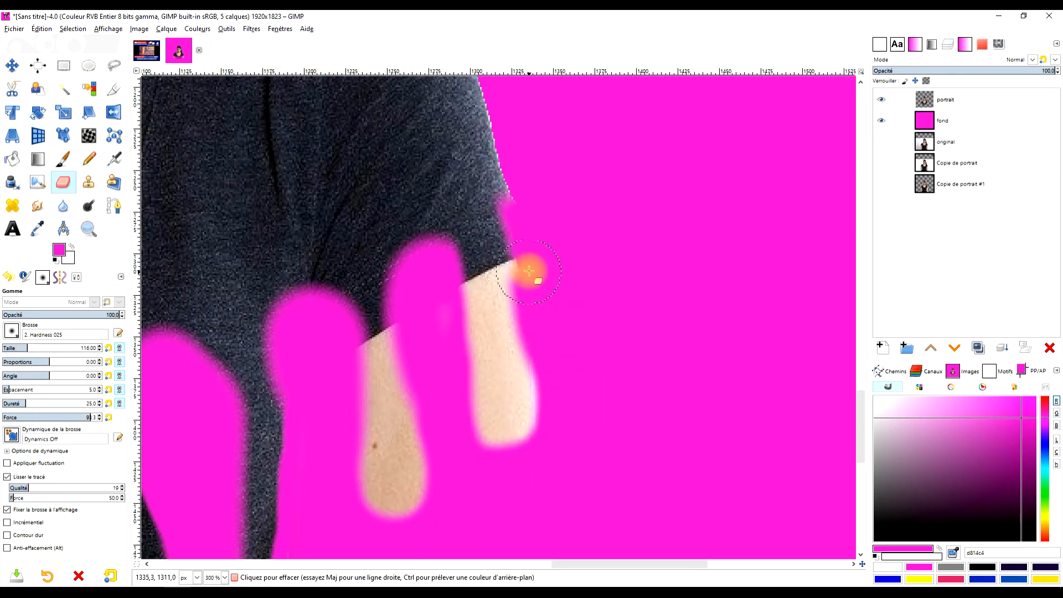
- With a brush size of 50, restore small hanging drips in two gaps on the shirt's right side and refine their edges
{"action": "scroll", "coordinate": [526, 432], "scroll_direction": "up", "scroll_amount": 3}
{"action": "scroll", "coordinate": [636, 344], "scroll_direction": "down", "scroll_amount": 4}
{"action": "key", "text": "2"}
{"action": "key", "text": "alt"}
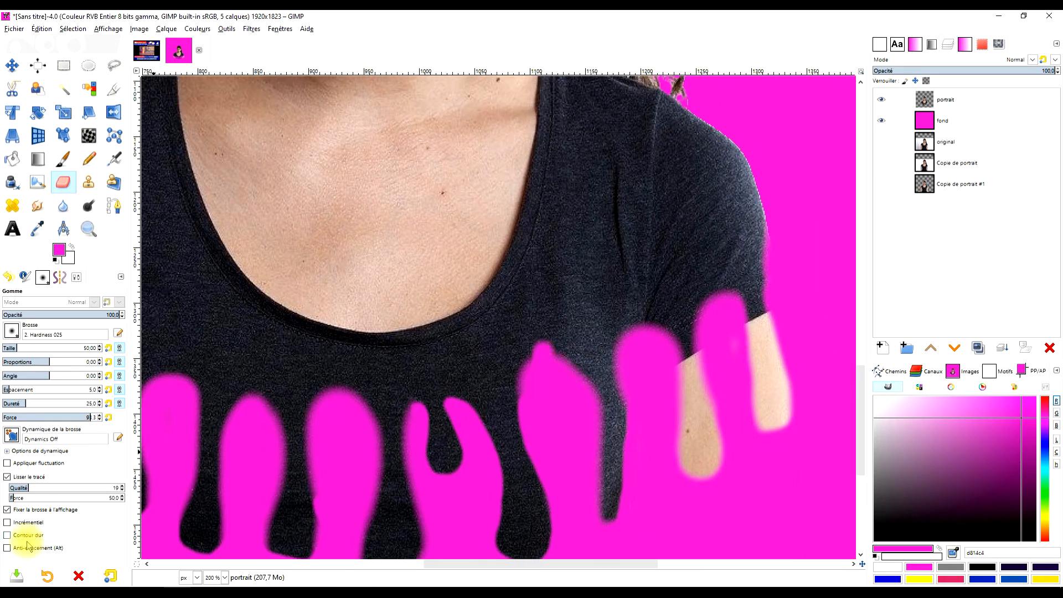
{"action": "scroll", "coordinate": [702, 378], "scroll_direction": "up", "scroll_amount": 3}
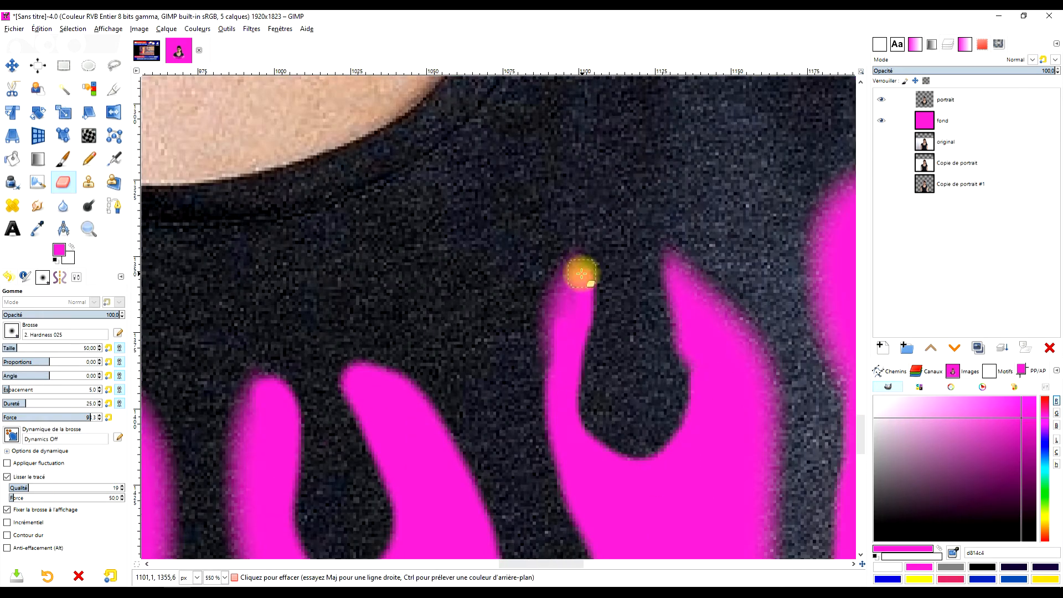
{"action": "scroll", "coordinate": [316, 211], "scroll_direction": "down", "scroll_amount": 2}
- Use anti-erase to restore a short drip in a gap on the shirt's left side and one at the left arm's outer edge
{"action": "left_click", "coordinate": [39, 547]}
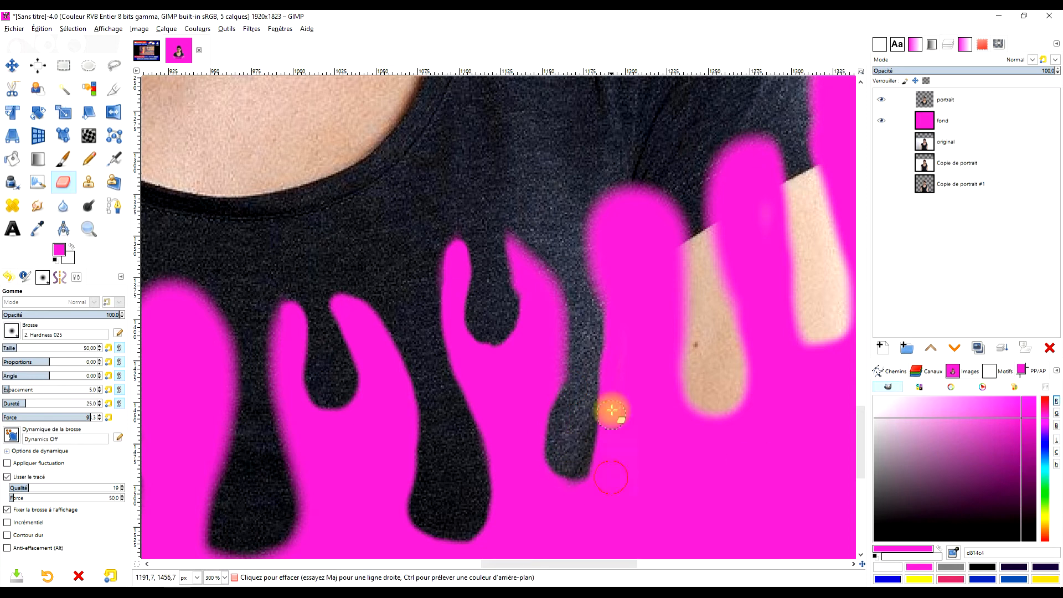
{"action": "scroll", "coordinate": [664, 355], "scroll_direction": "left", "scroll_amount": 5}
{"action": "mouse_move", "coordinate": [441, 237]}
{"action": "left_mouse_down"}
{"action": "mouse_move", "coordinate": [427, 301]}
{"action": "mouse_move", "coordinate": [465, 244]}
{"action": "left_mouse_up"}
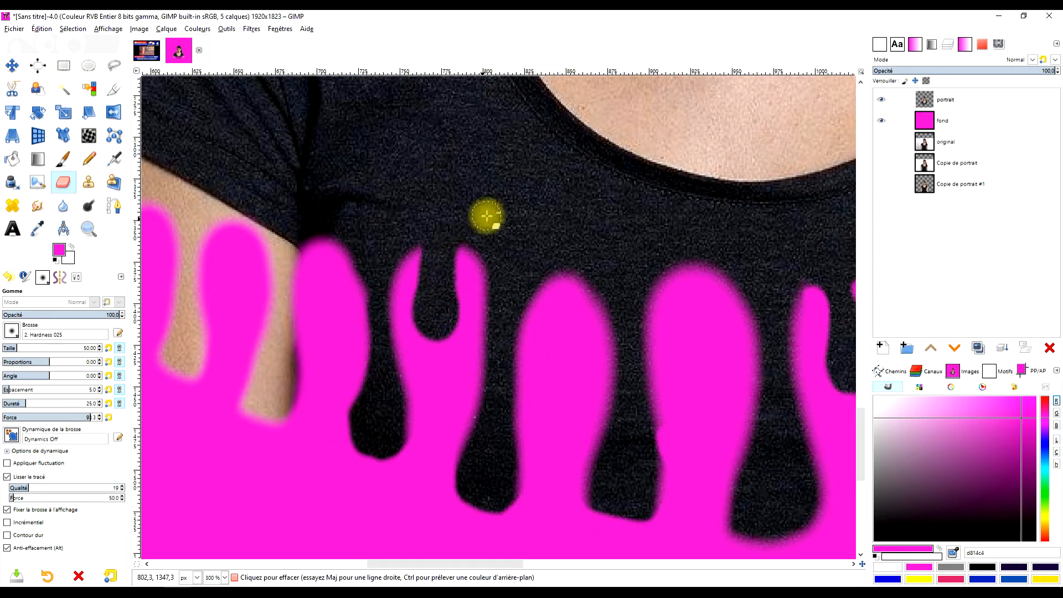
{"action": "scroll", "coordinate": [304, 332], "scroll_direction": "left", "scroll_amount": 4}
{"action": "scroll", "coordinate": [283, 287], "scroll_direction": "up", "scroll_amount": 1}
{"action": "mouse_move", "coordinate": [282, 287]}
{"action": "left_mouse_down"}
{"action": "mouse_move", "coordinate": [280, 373]}
{"action": "mouse_move", "coordinate": [261, 372]}
{"action": "mouse_move", "coordinate": [269, 380]}
{"action": "left_mouse_up"}
- Turn off anti-erase and erase around the shirt drips on the left to smooth their rounded ends
{"action": "scroll", "coordinate": [645, 351], "scroll_direction": "down", "scroll_amount": 3}
{"action": "scroll", "coordinate": [645, 351], "scroll_direction": "down", "scroll_amount": 1}
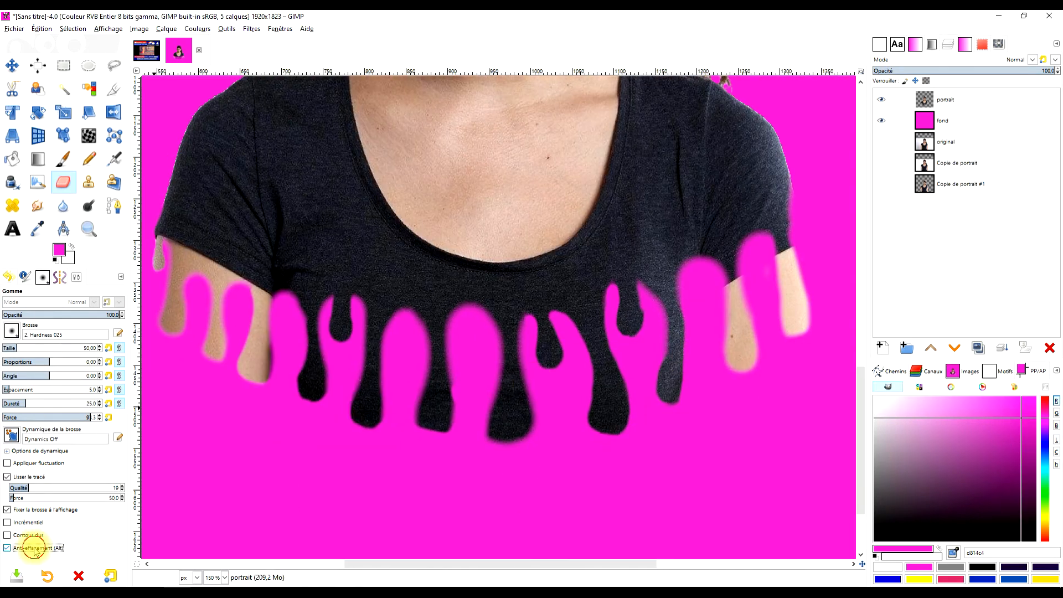
{"action": "left_click", "coordinate": [7, 547]}
{"action": "scroll", "coordinate": [325, 408], "scroll_direction": "up", "scroll_amount": 2}
{"action": "left_click_drag", "start_coordinate": [315, 344], "coordinate": [292, 381]}
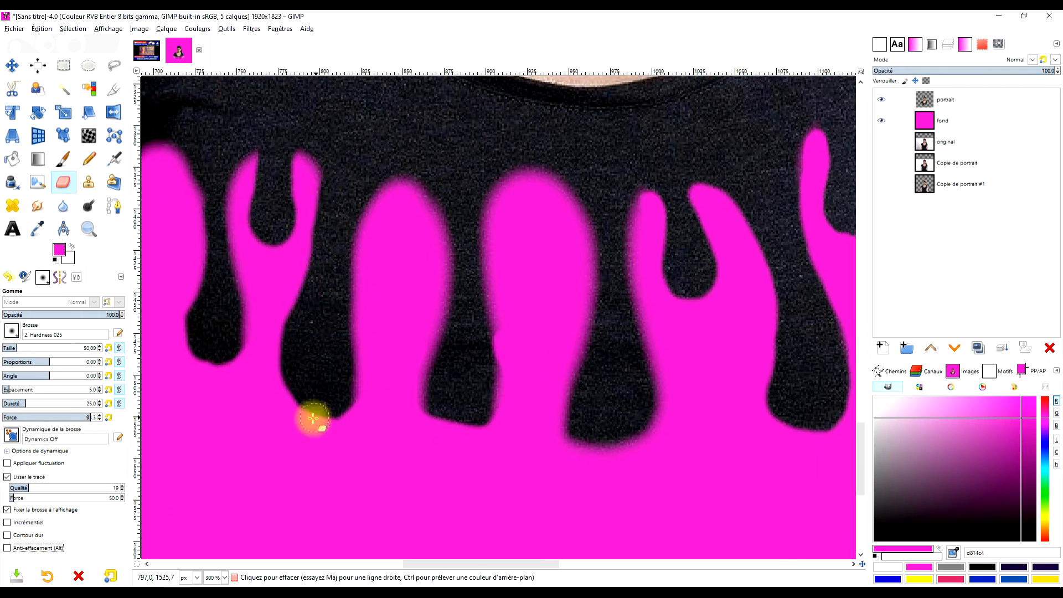
{"action": "scroll", "coordinate": [482, 278], "scroll_direction": "down", "scroll_amount": 1}
{"action": "scroll", "coordinate": [498, 332], "scroll_direction": "down", "scroll_amount": 2}
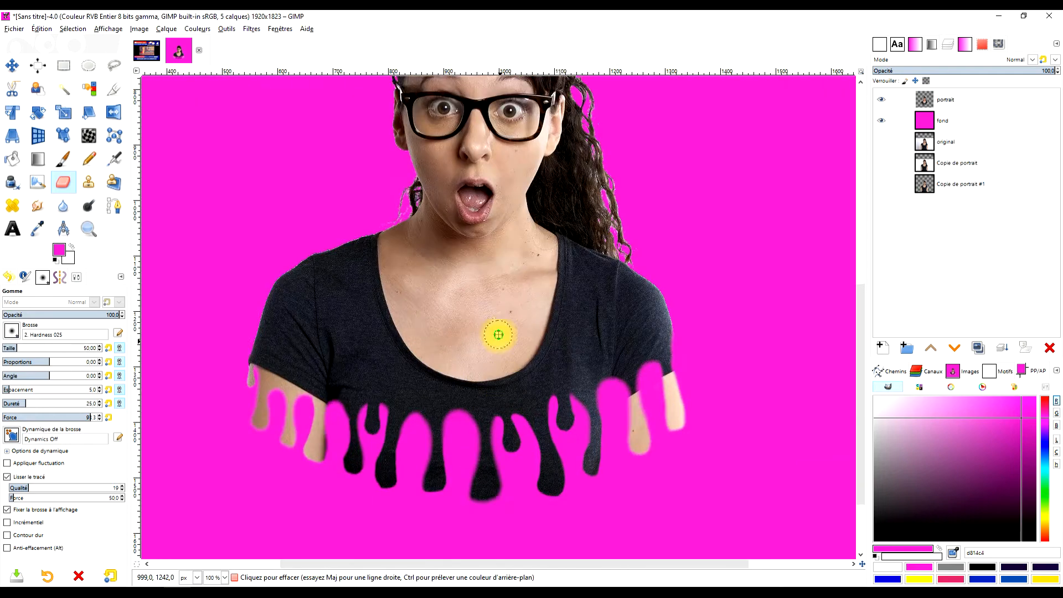
- Restore a small hanging drip in the central shirt gap, refine its edges and undo the last eraser stroke
{"action": "scroll", "coordinate": [283, 423], "scroll_direction": "up", "scroll_amount": 4}
{"action": "scroll", "coordinate": [616, 360], "scroll_direction": "down", "scroll_amount": 4}
{"action": "scroll", "coordinate": [616, 360], "scroll_direction": "up", "scroll_amount": 3}
{"action": "mouse_move", "coordinate": [493, 390]}
{"action": "left_mouse_down"}
{"action": "mouse_move", "coordinate": [491, 301]}
{"action": "mouse_move", "coordinate": [493, 401]}
{"action": "left_mouse_up"}
{"action": "scroll", "coordinate": [536, 339], "scroll_direction": "up", "scroll_amount": 1}
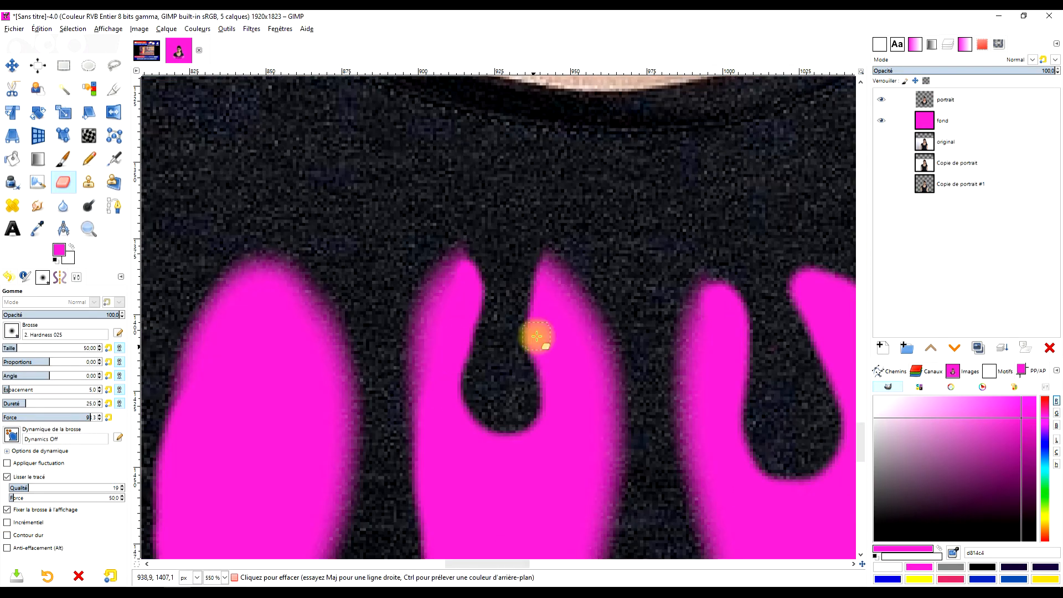
{"action": "scroll", "coordinate": [612, 422], "scroll_direction": "down", "scroll_amount": 4}
{"action": "scroll", "coordinate": [474, 356], "scroll_direction": "up", "scroll_amount": 3}
{"action": "left_click_drag", "start_coordinate": [474, 356], "coordinate": [520, 437]}
{"action": "key", "text": "ctrl+z"}
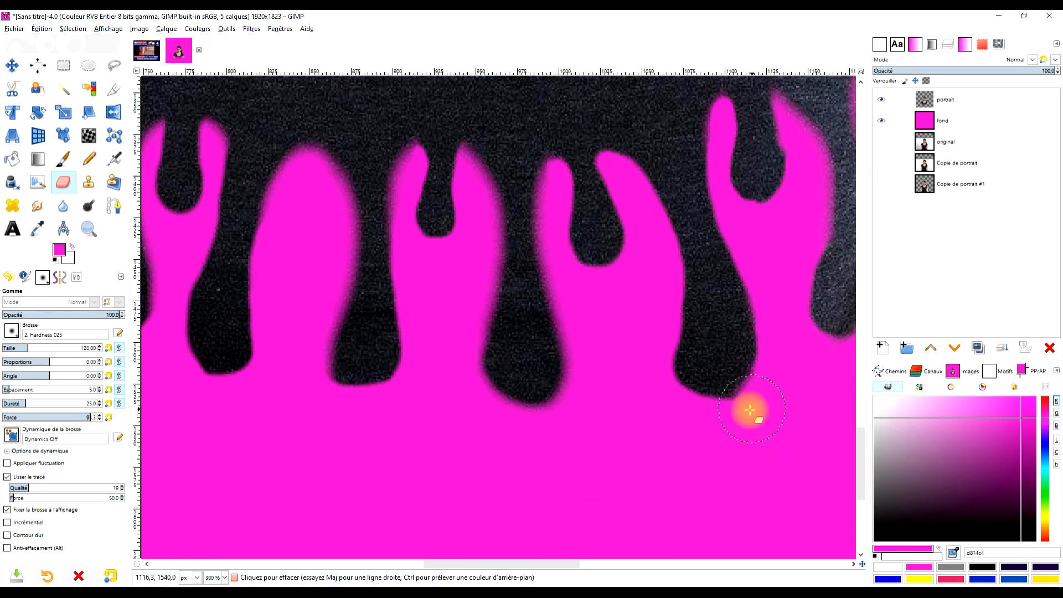
- Expand the portrait layer to the image dimensions
{"action": "scroll", "coordinate": [750, 408], "scroll_direction": "down", "scroll_amount": 5}
{"action": "scroll", "coordinate": [636, 429], "scroll_direction": "up", "scroll_amount": 1}
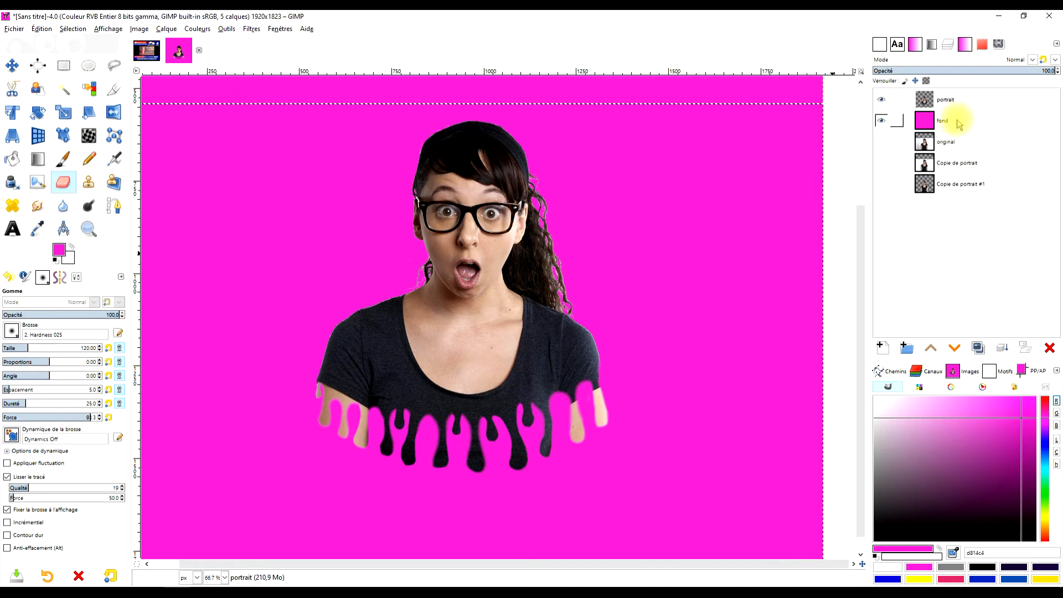
{"action": "left_click", "coordinate": [981, 100]}
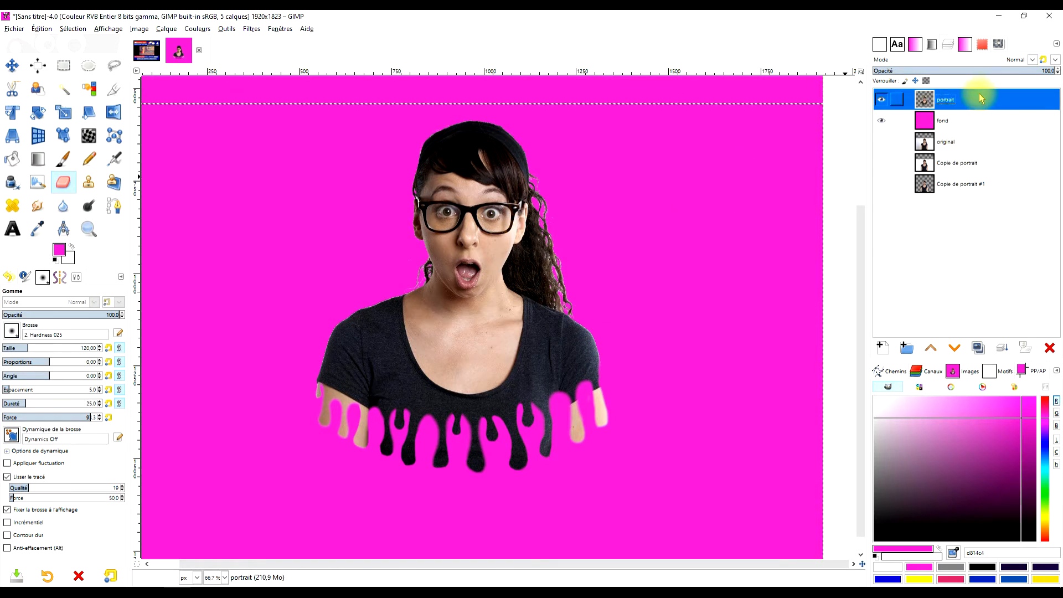
{"action": "right_click", "coordinate": [926, 103]}
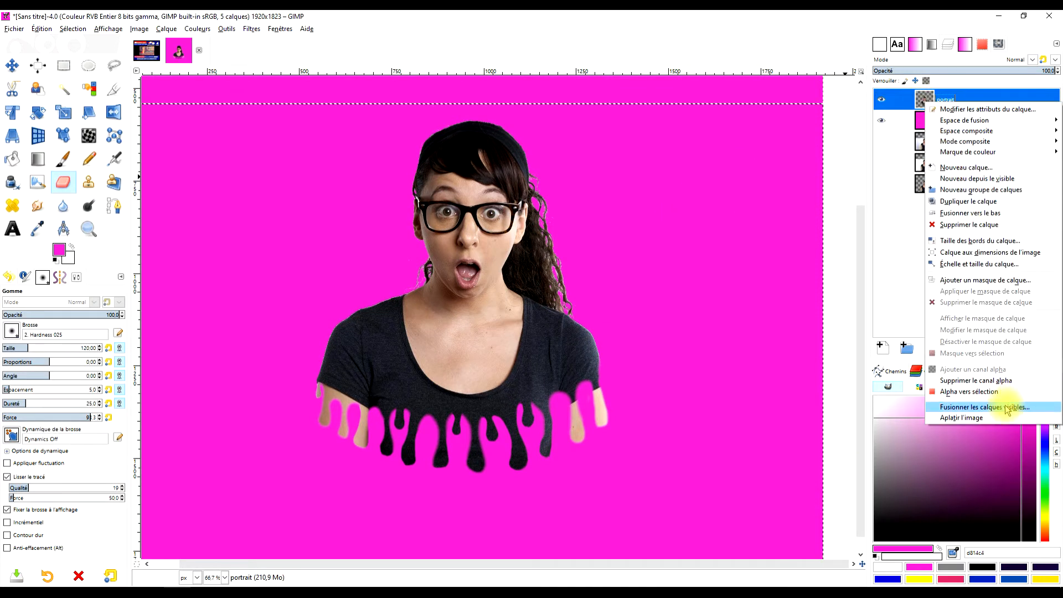
{"action": "left_click", "coordinate": [1017, 253]}
{"action": "scroll", "coordinate": [703, 291], "scroll_direction": "down", "scroll_amount": 1}
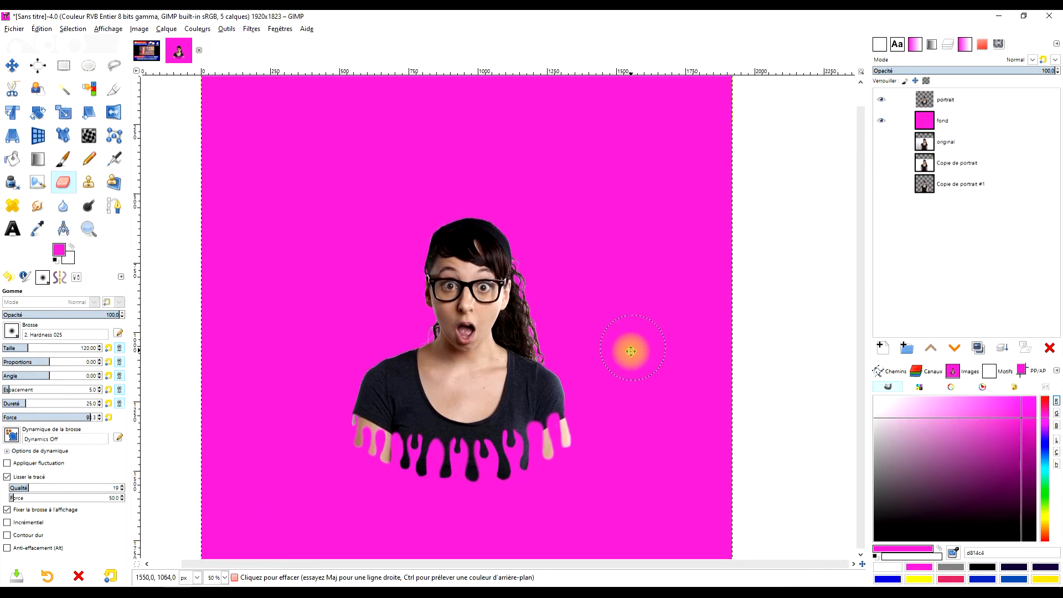
{"action": "scroll", "coordinate": [670, 318], "scroll_direction": "down", "scroll_amount": 2}
{"action": "scroll", "coordinate": [648, 321], "scroll_direction": "up", "scroll_amount": 2}
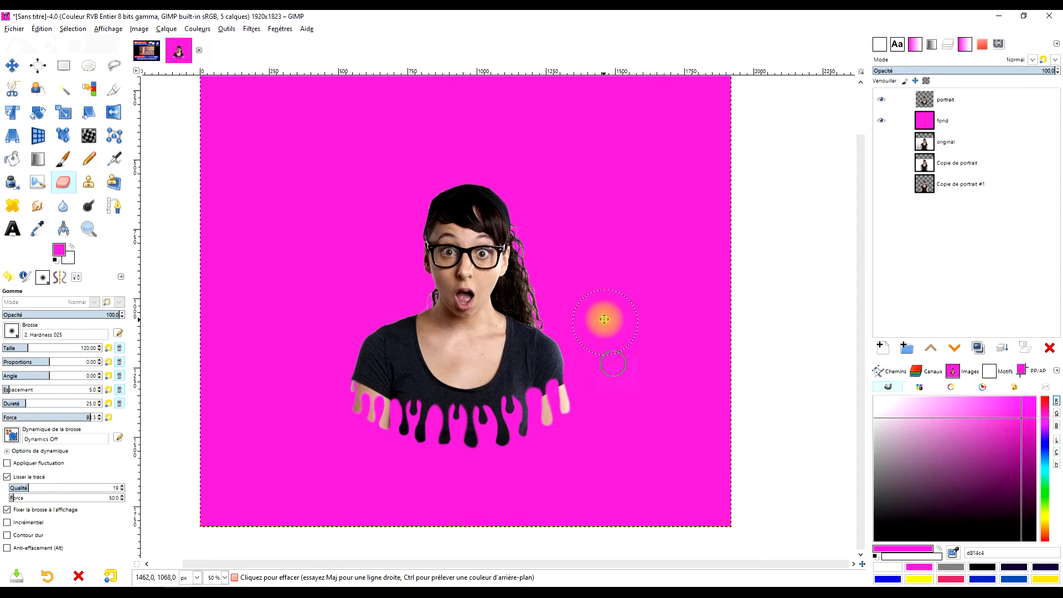
{"action": "scroll", "coordinate": [582, 327], "scroll_direction": "up", "scroll_amount": 1}
{"action": "scroll", "coordinate": [624, 282], "scroll_direction": "down", "scroll_amount": 1}
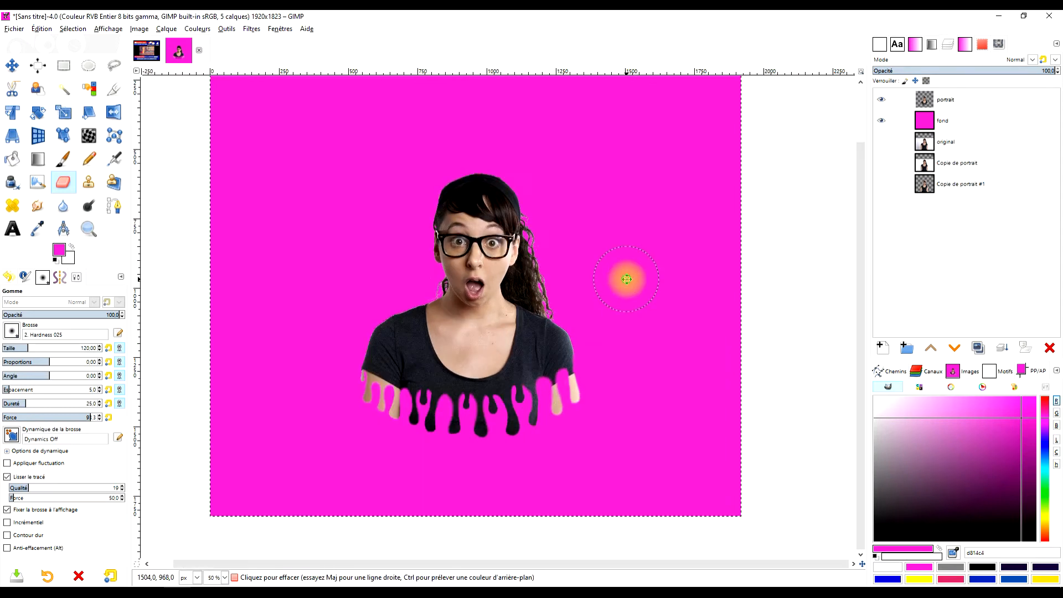
{"action": "scroll", "coordinate": [626, 279], "scroll_direction": "up", "scroll_amount": 1}
{"action": "scroll", "coordinate": [745, 260], "scroll_direction": "down", "scroll_amount": 1}
- Duplicate the fond layer and rename the copy fond2
{"action": "left_click", "coordinate": [980, 120]}
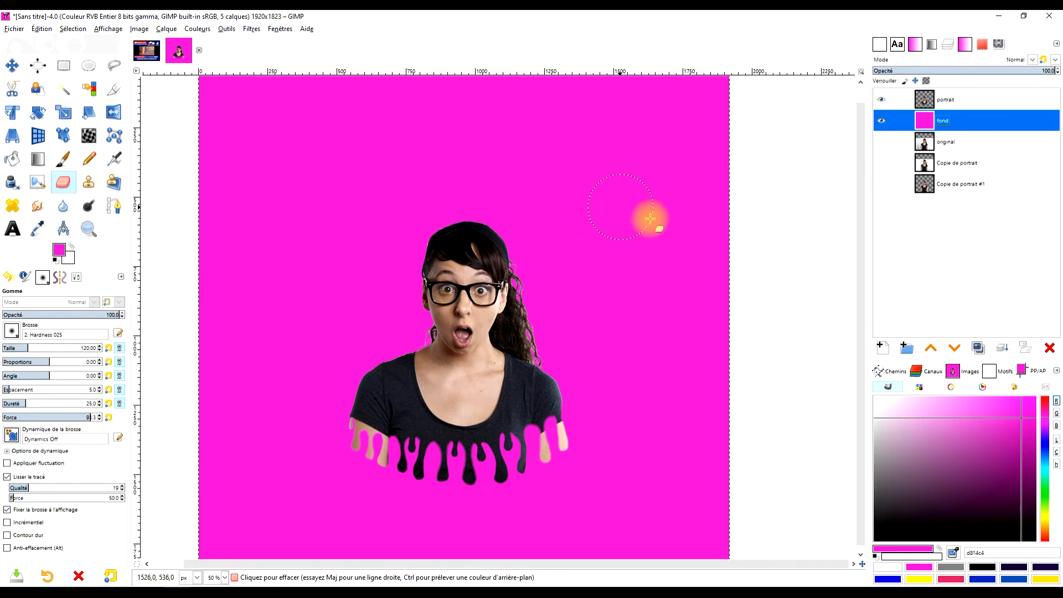
{"action": "left_click", "coordinate": [981, 347]}
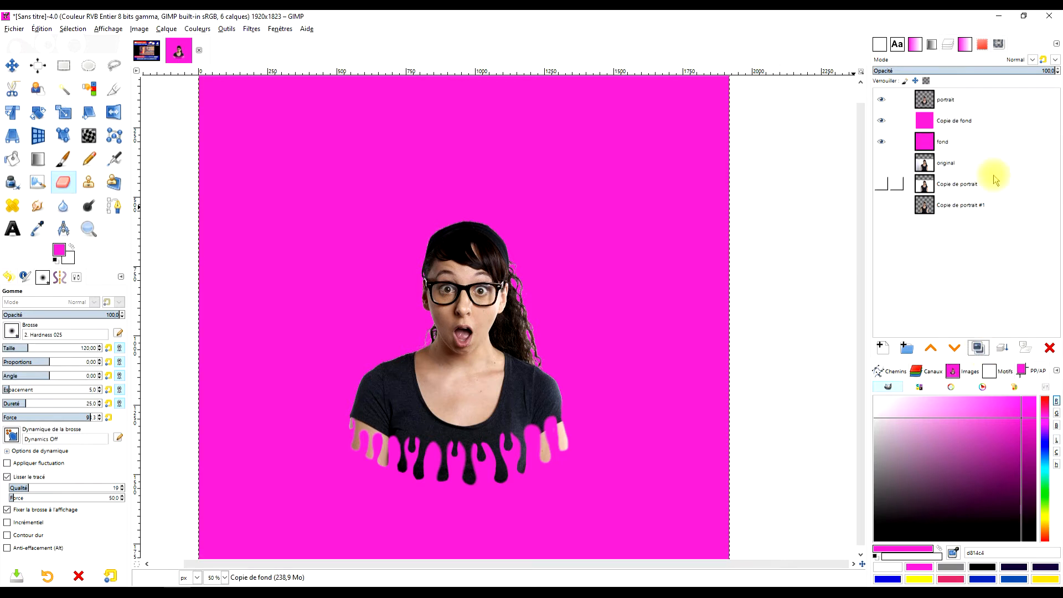
{"action": "double_click", "coordinate": [944, 122]}
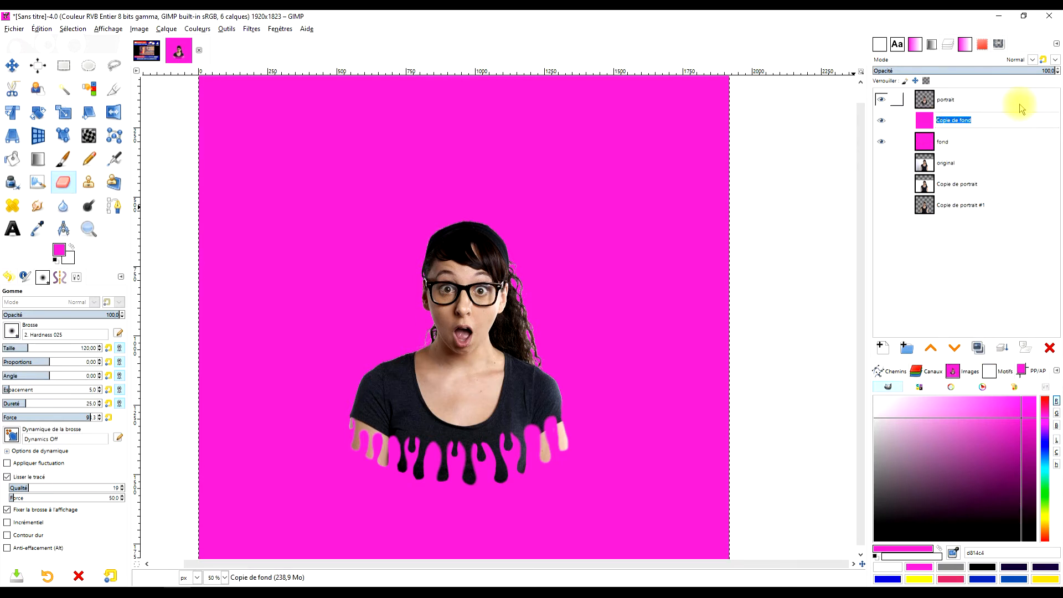
{"action": "type", "text": "fond"}
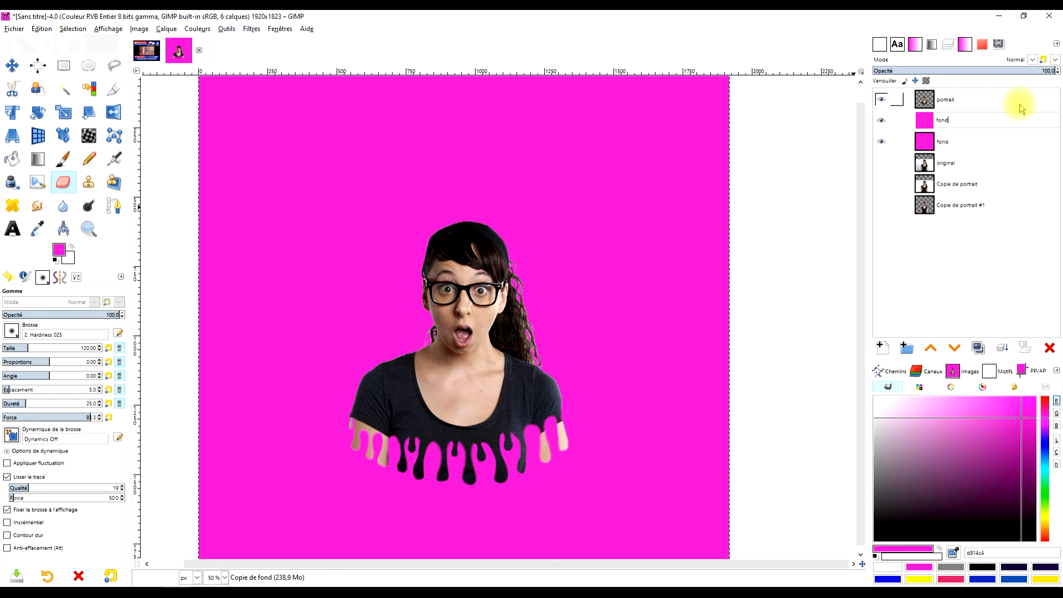
{"action": "type", "text": "2"}
{"action": "key", "text": "Return"}
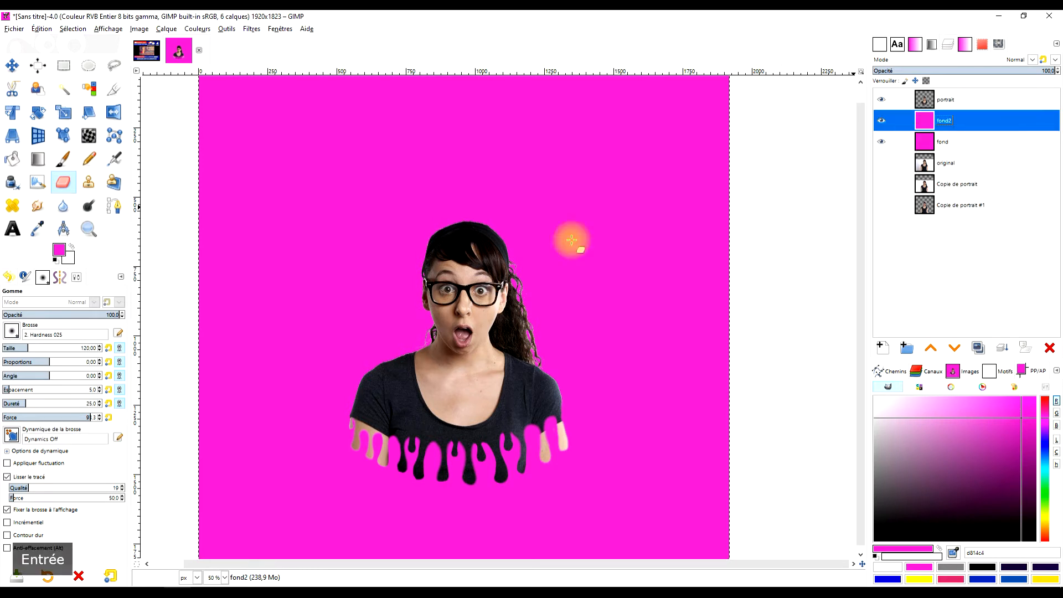
- Draw a circular selection about 1224 px in diameter around the woman's bust and centre it on her
{"action": "left_click", "coordinate": [89, 66]}
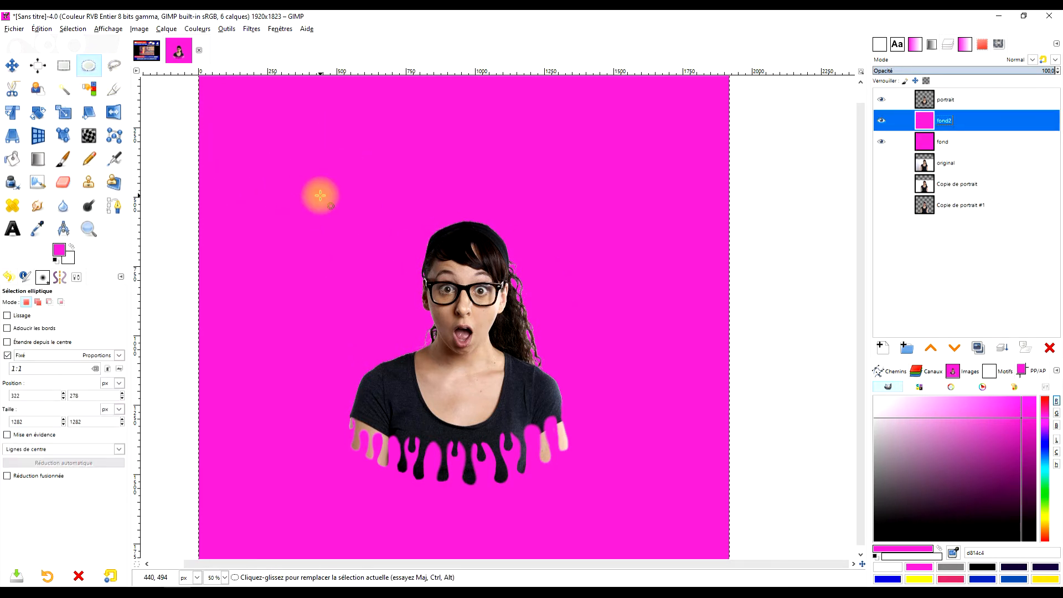
{"action": "left_click_drag", "start_coordinate": [299, 183], "coordinate": [622, 496]}
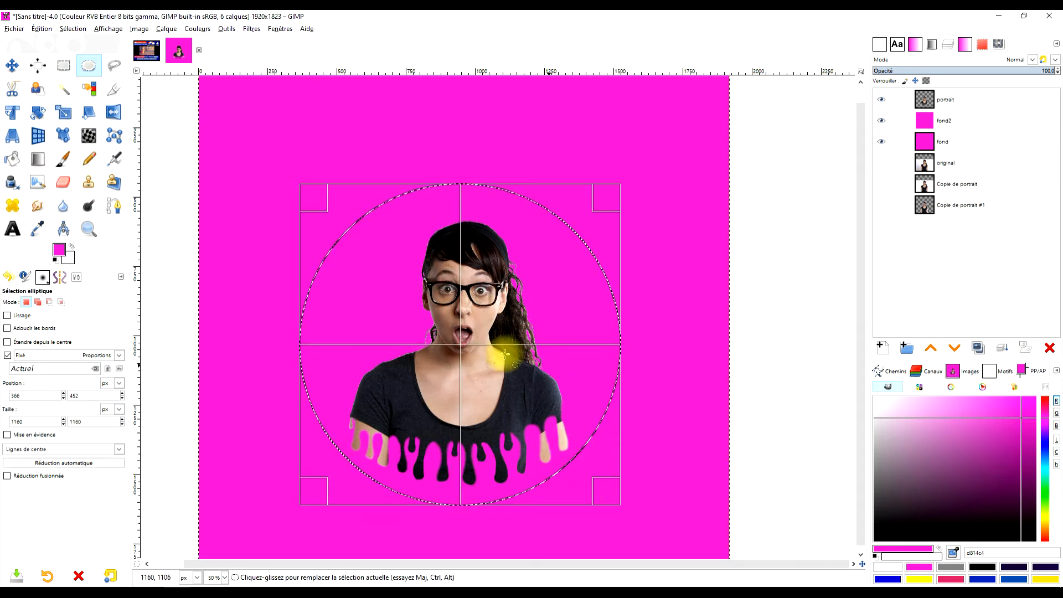
{"action": "mouse_move", "coordinate": [459, 343]}
{"action": "left_mouse_down"}
{"action": "mouse_move", "coordinate": [472, 320]}
{"action": "mouse_move", "coordinate": [463, 311]}
{"action": "mouse_move", "coordinate": [464, 323]}
{"action": "left_mouse_up"}
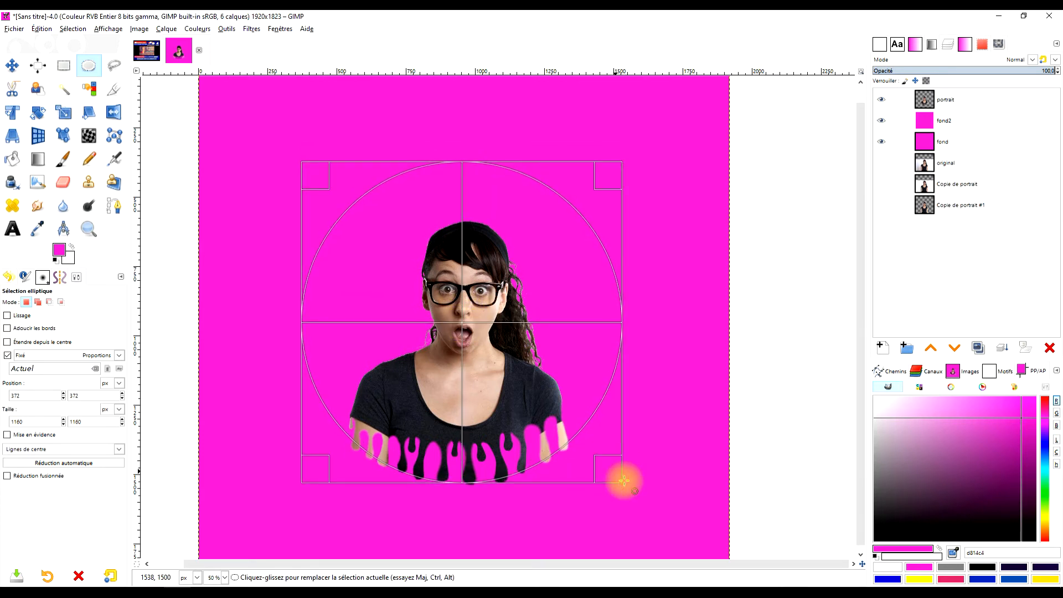
{"action": "left_click_drag", "start_coordinate": [620, 480], "coordinate": [631, 493]}
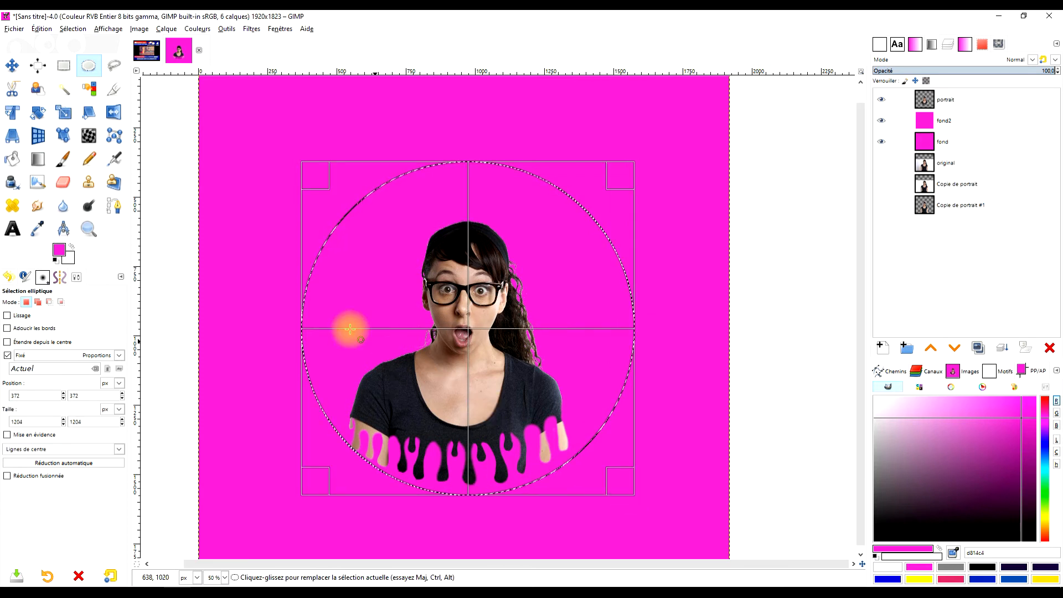
{"action": "mouse_move", "coordinate": [315, 181]}
{"action": "left_mouse_down"}
{"action": "mouse_move", "coordinate": [308, 173]}
{"action": "mouse_move", "coordinate": [317, 185]}
{"action": "left_mouse_up"}
{"action": "mouse_move", "coordinate": [467, 328]}
{"action": "left_mouse_down"}
{"action": "mouse_move", "coordinate": [477, 337]}
{"action": "mouse_move", "coordinate": [465, 328]}
{"action": "left_mouse_up"}
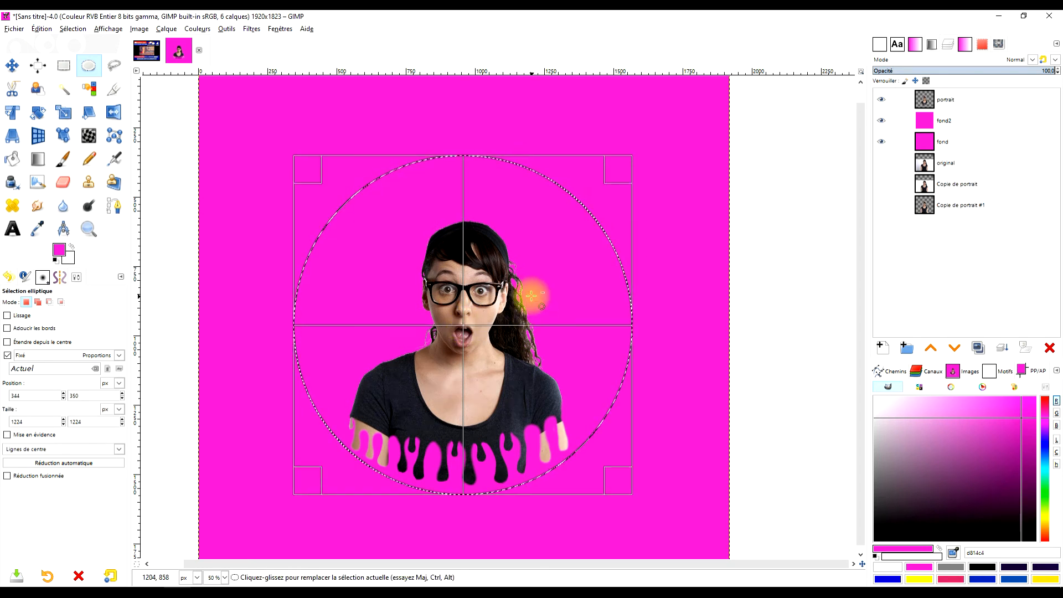
- Invert the circular selection so that it covers the area outside the circle
{"action": "scroll", "coordinate": [562, 309], "scroll_direction": "left", "scroll_amount": 2}
{"action": "scroll", "coordinate": [562, 308], "scroll_direction": "down", "scroll_amount": 1}
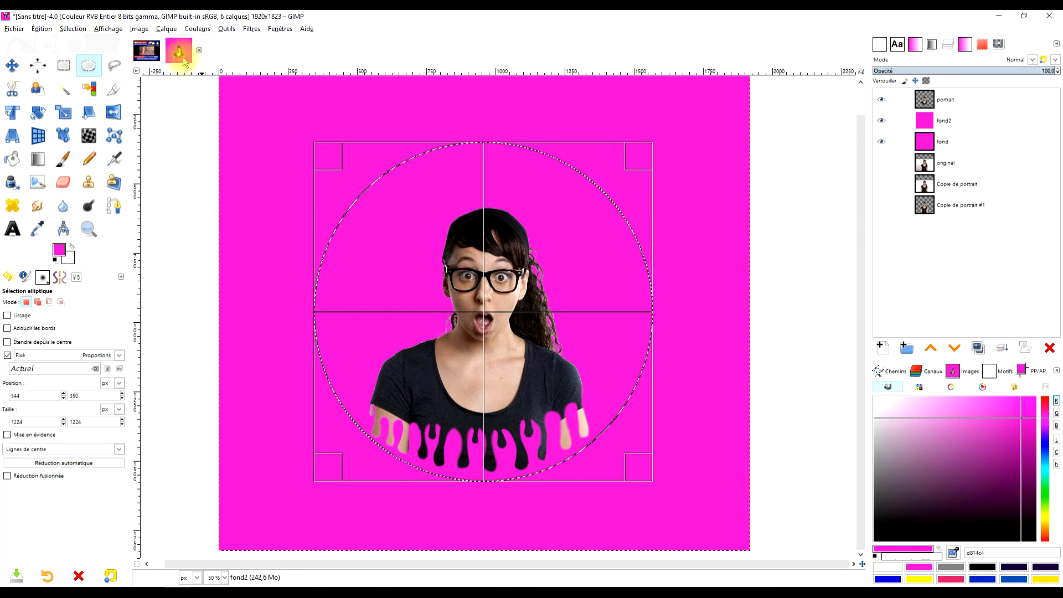
{"action": "left_click", "coordinate": [78, 30]}
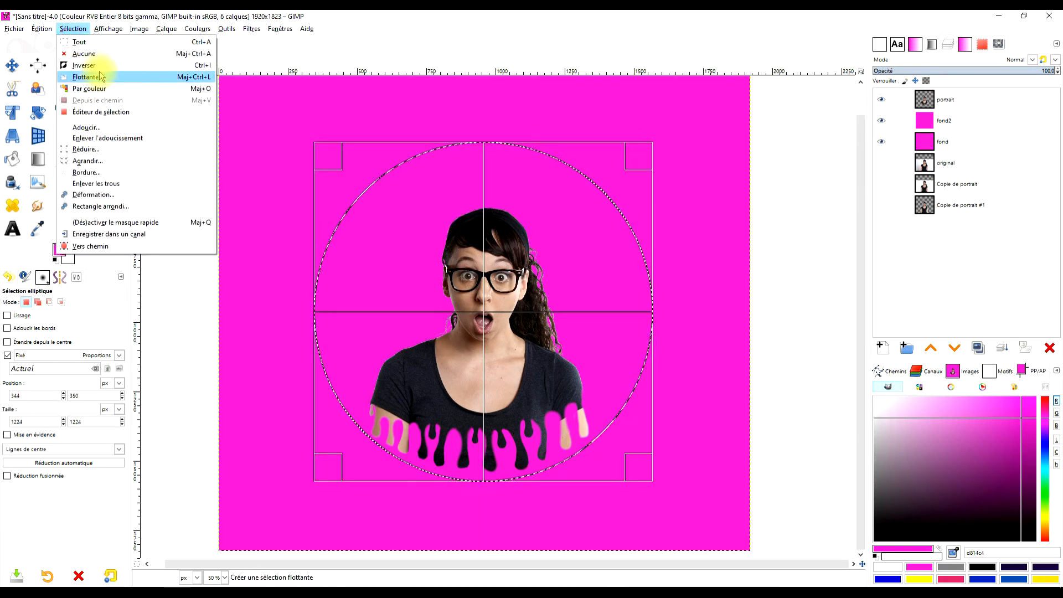
{"action": "left_click", "coordinate": [88, 66]}
- Try a white fill outside the circle on the fond2 layer, and clear that area to transparency instead
{"action": "left_click_drag", "start_coordinate": [72, 258], "coordinate": [326, 122]}
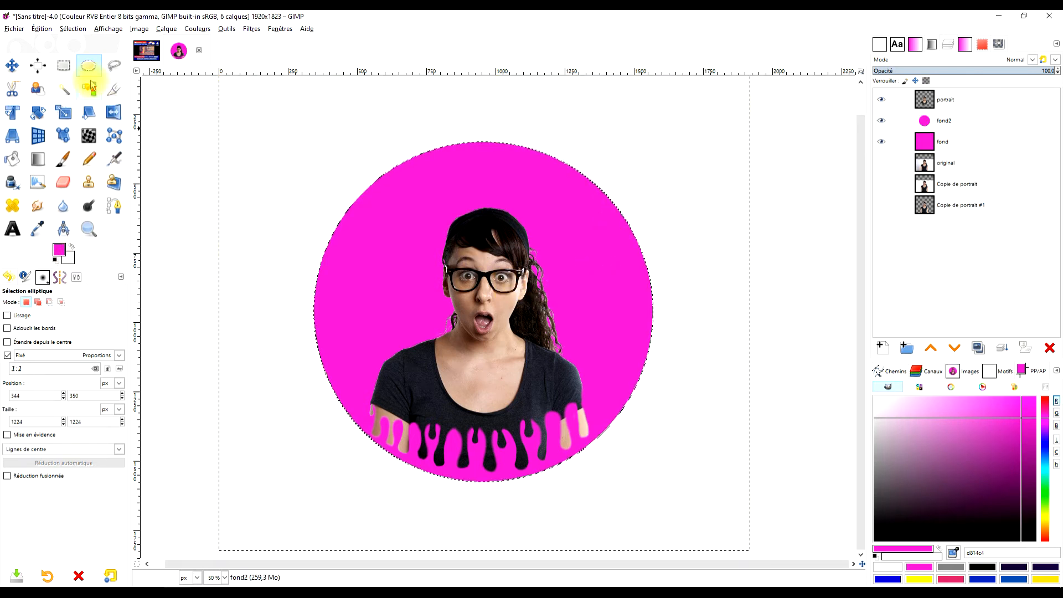
{"action": "left_click", "coordinate": [199, 135]}
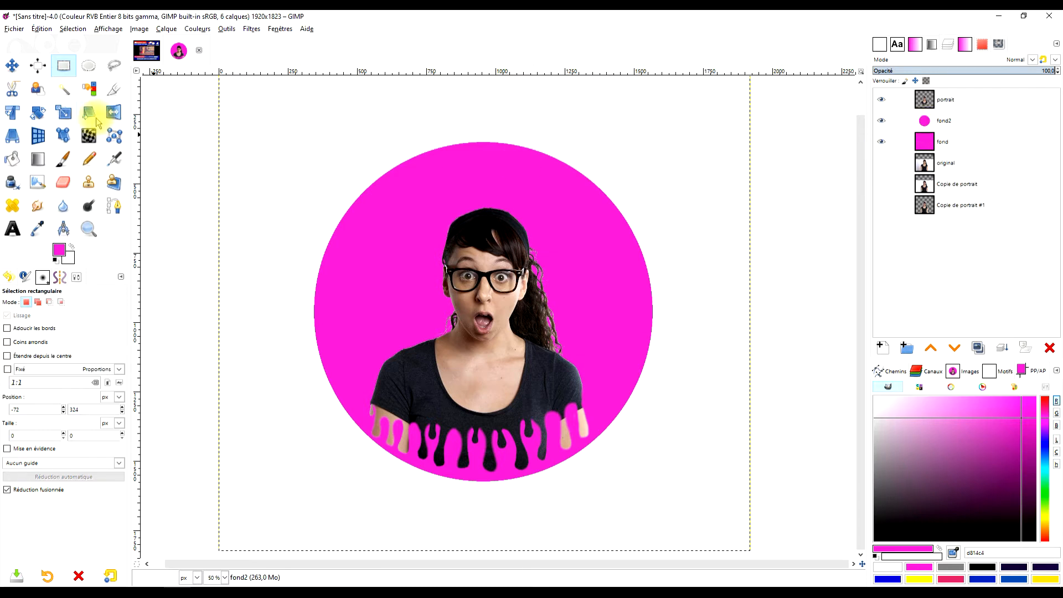
{"action": "key", "text": "ctrl+z"}
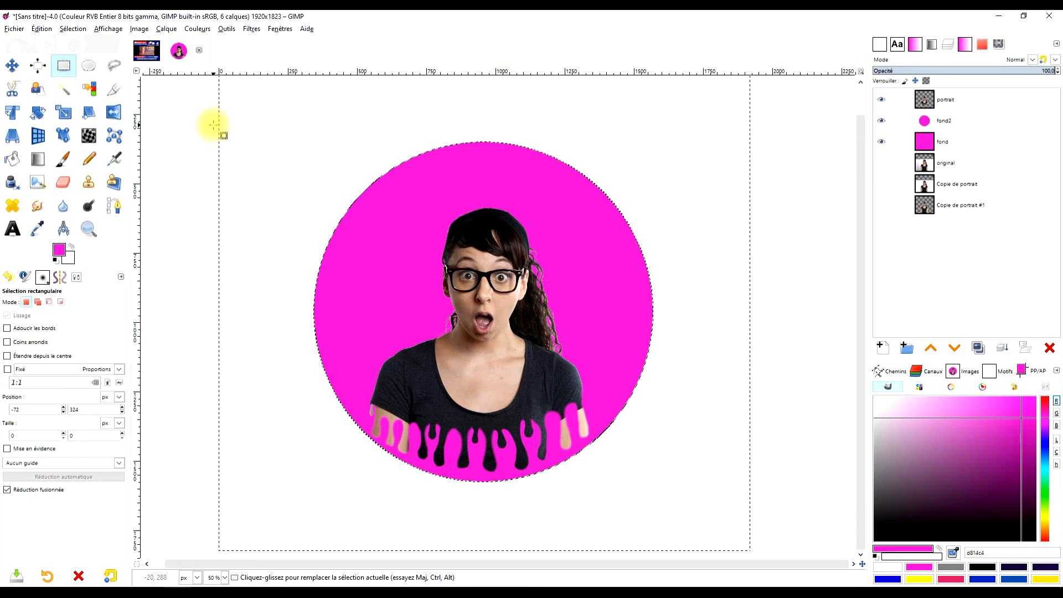
{"action": "key", "text": "Delete"}
- Remove the selection and fill the fond layer with white
{"action": "left_click", "coordinate": [919, 143]}
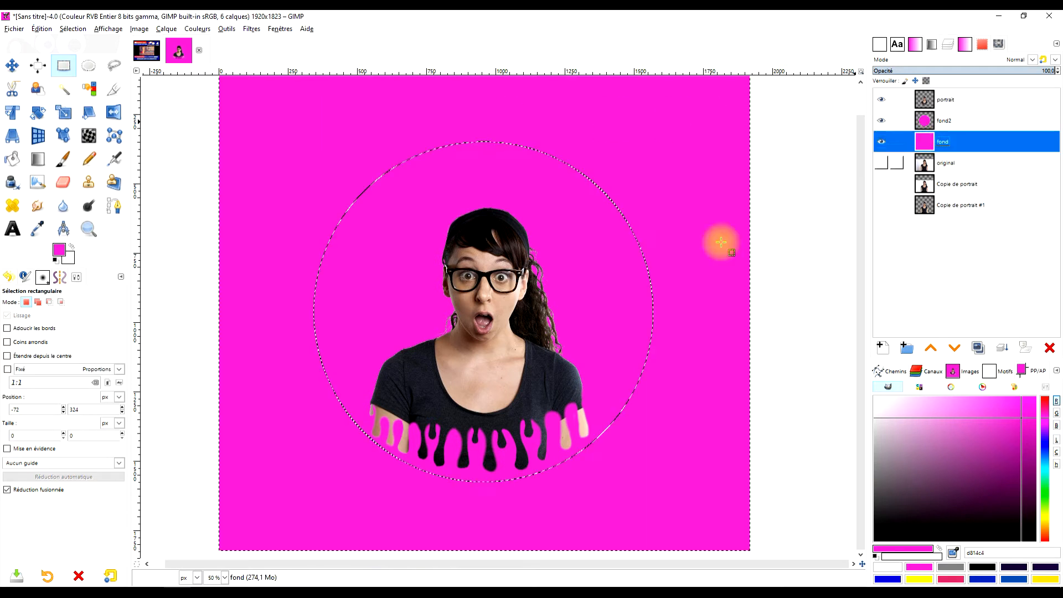
{"action": "left_click", "coordinate": [182, 149]}
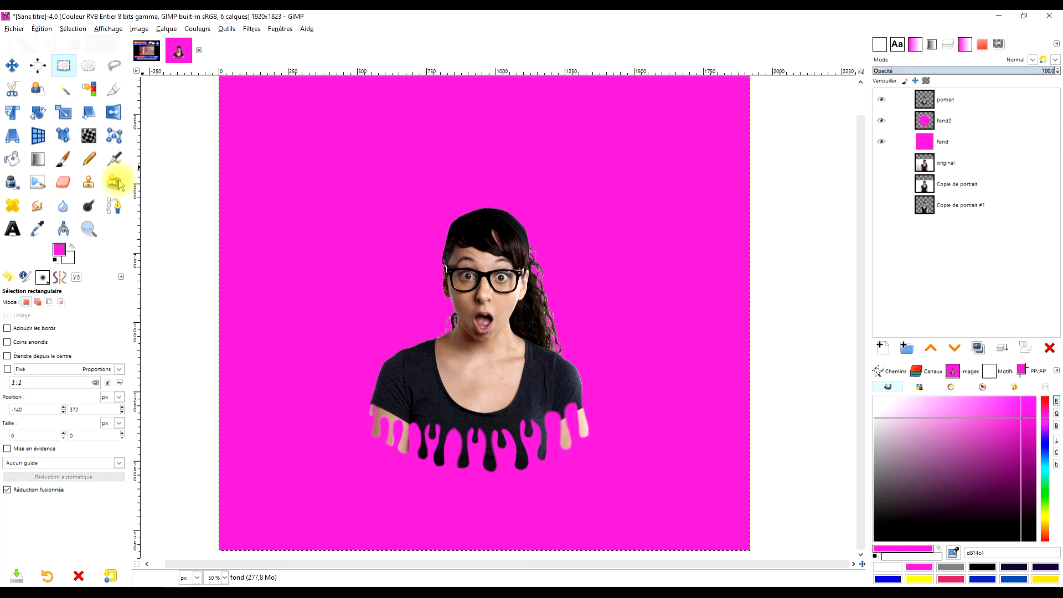
{"action": "left_click_drag", "start_coordinate": [69, 257], "coordinate": [296, 235]}
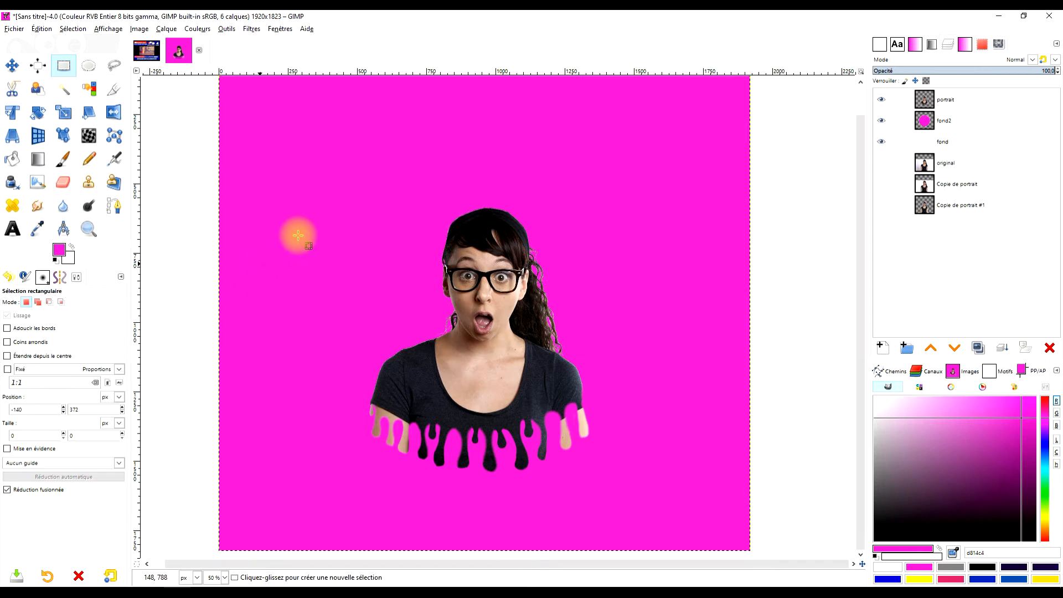
- Start the Pixelize filter on the fond2 layer with X and Y size ratios of 0.620
{"action": "left_click", "coordinate": [893, 120]}
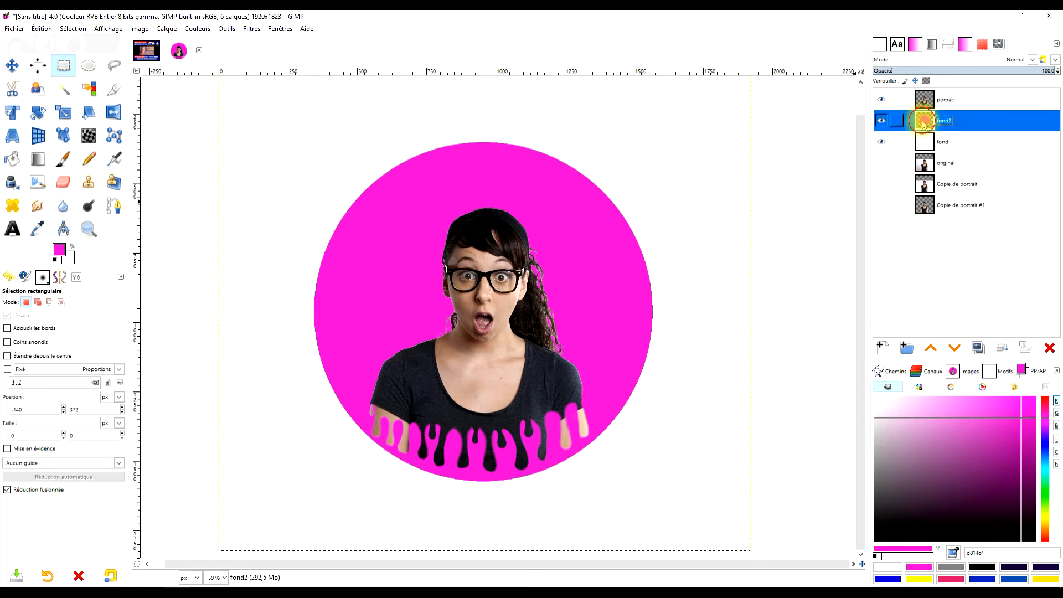
{"action": "left_click", "coordinate": [258, 28]}
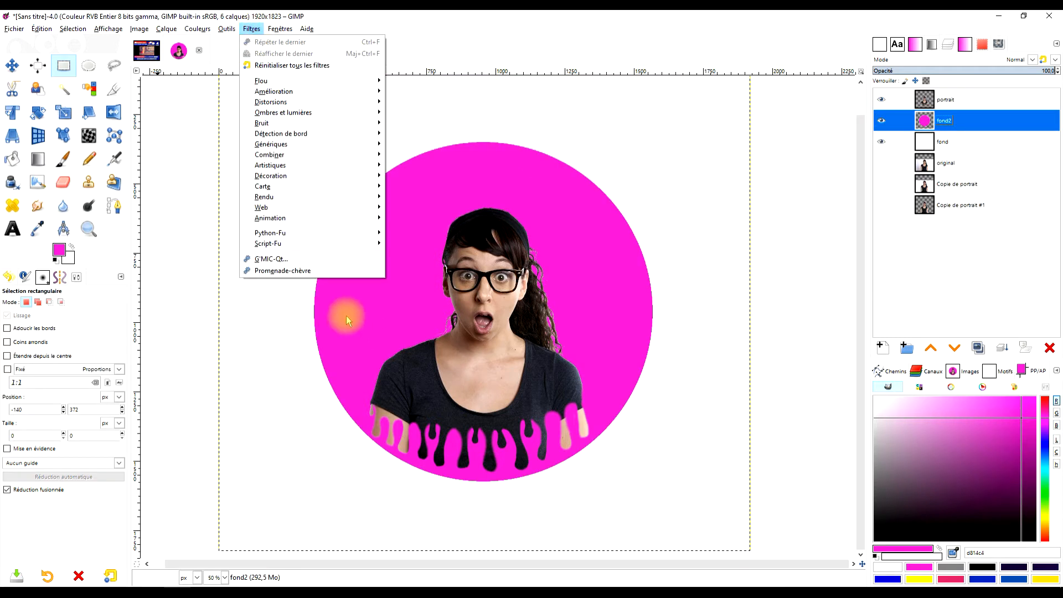
{"action": "mouse_move", "coordinate": [326, 98]}
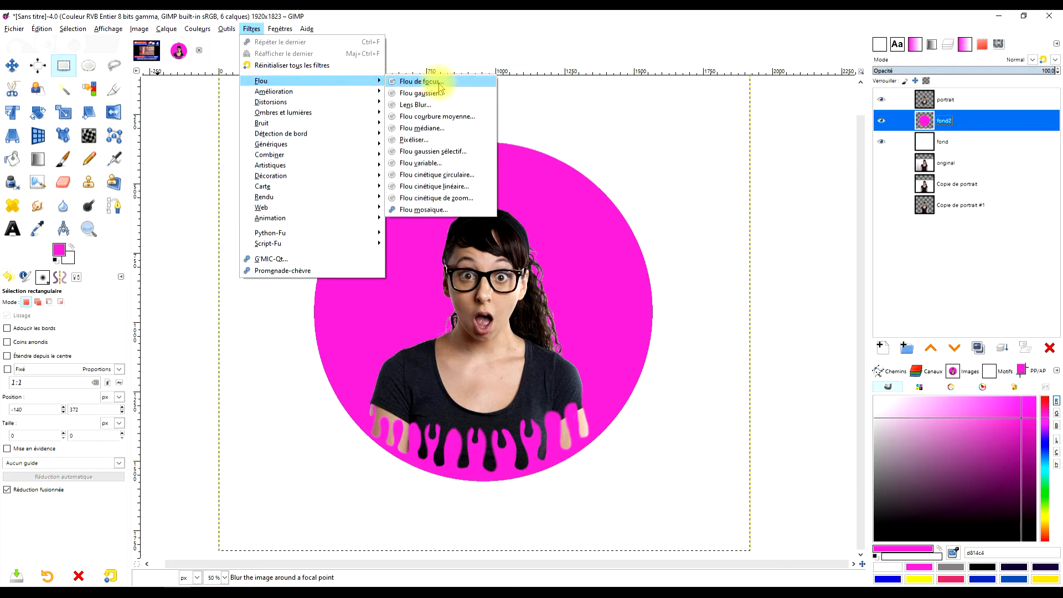
{"action": "left_click", "coordinate": [457, 139]}
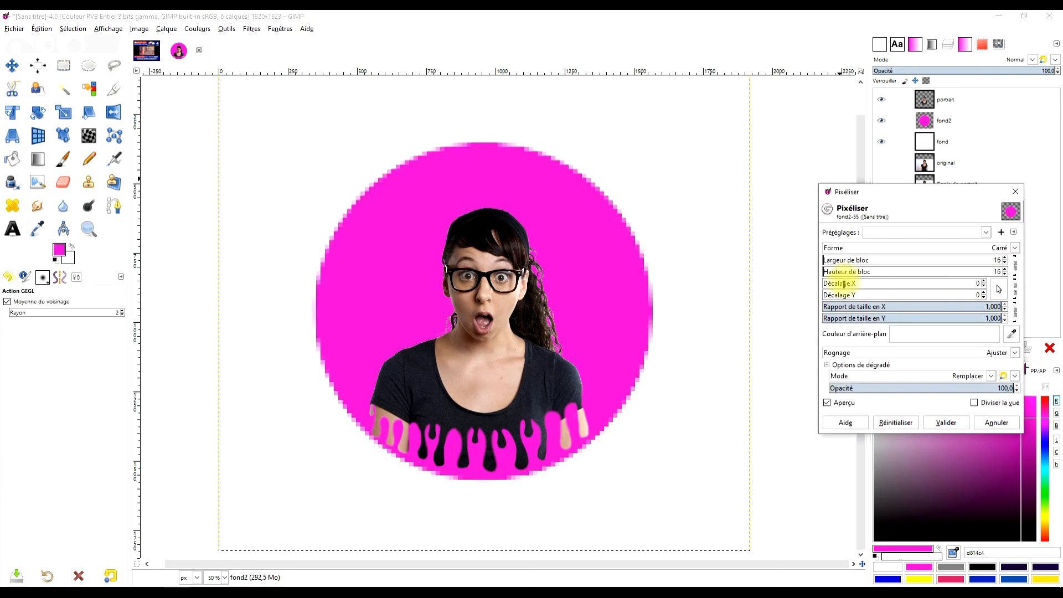
{"action": "left_click_drag", "start_coordinate": [862, 193], "coordinate": [700, 166]}
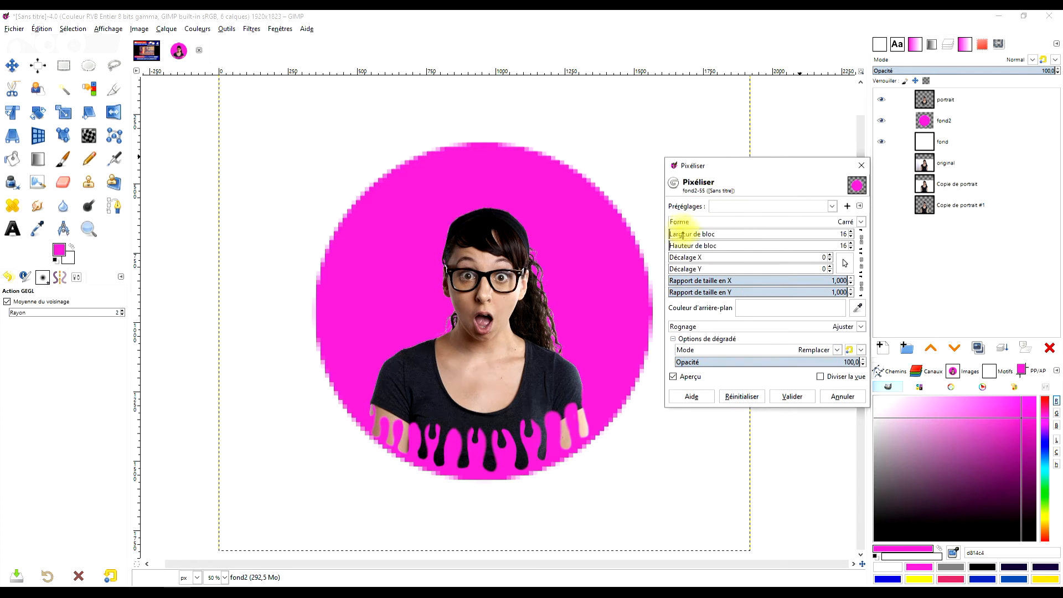
{"action": "left_click", "coordinate": [779, 281]}
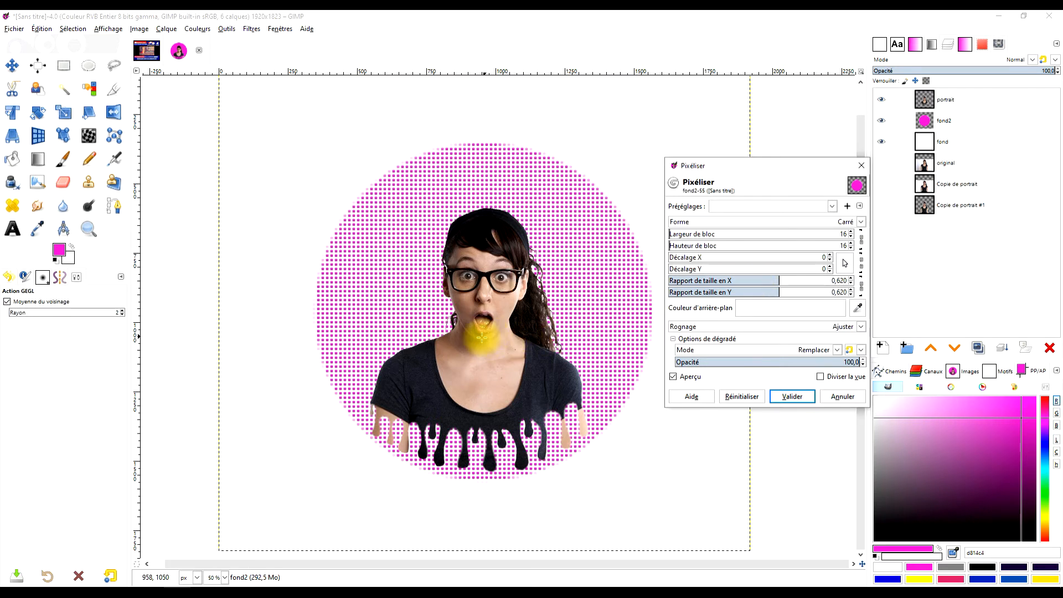
- Reduce the Pixelize filter's X and Y size ratios to 0.466
{"action": "scroll", "coordinate": [482, 336], "scroll_direction": "up", "scroll_amount": 3}
{"action": "scroll", "coordinate": [485, 321], "scroll_direction": "down", "scroll_amount": 1}
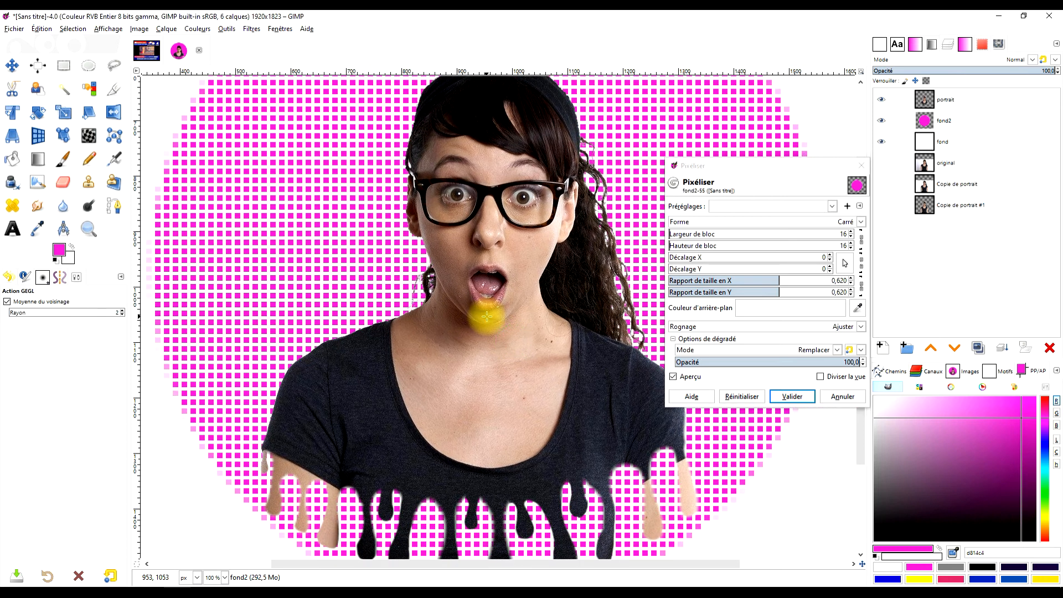
{"action": "scroll", "coordinate": [553, 315], "scroll_direction": "right", "scroll_amount": 1}
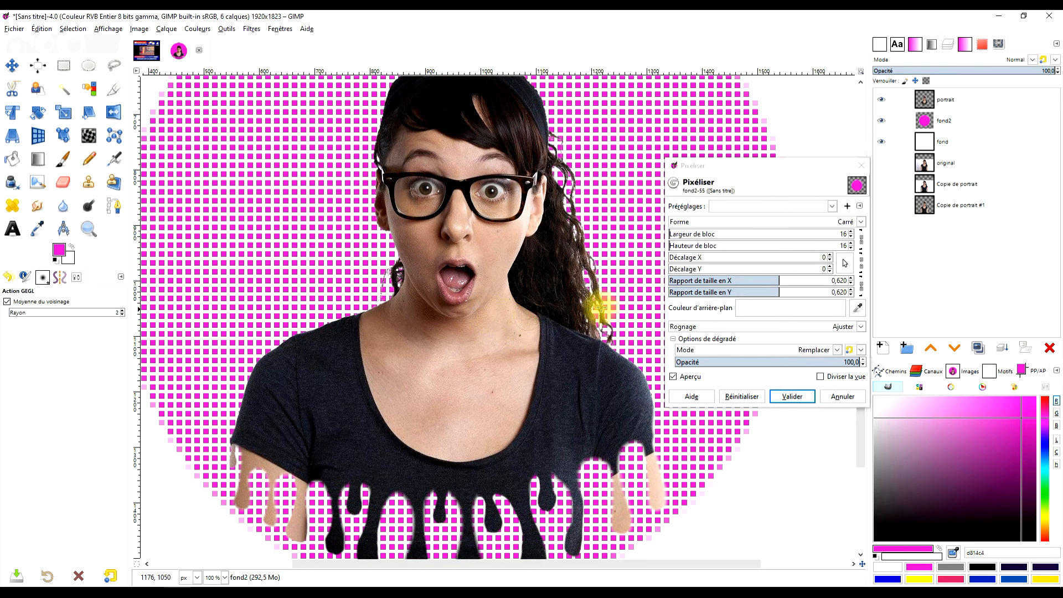
{"action": "left_click", "coordinate": [750, 280]}
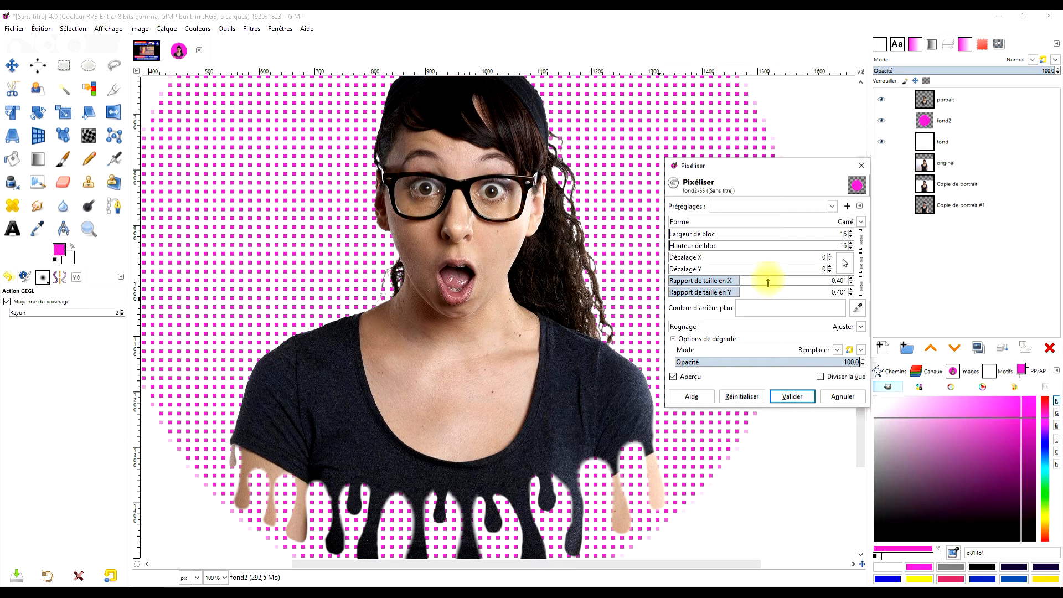
{"action": "left_click", "coordinate": [751, 281]}
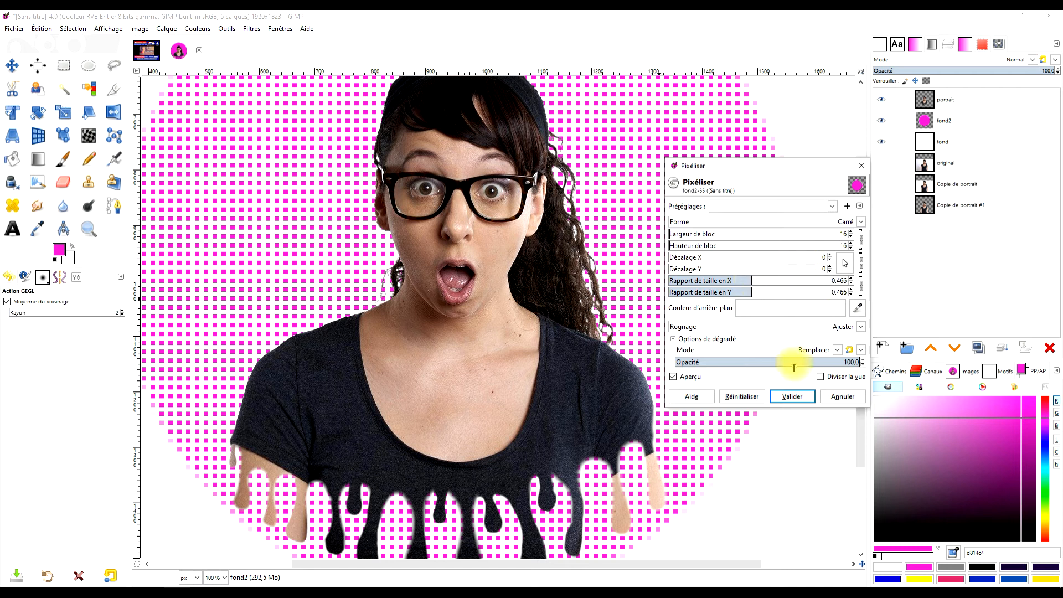
- Try the Rond block shape in the Pixelize filter and switch back to Carré
{"action": "left_click", "coordinate": [861, 222]}
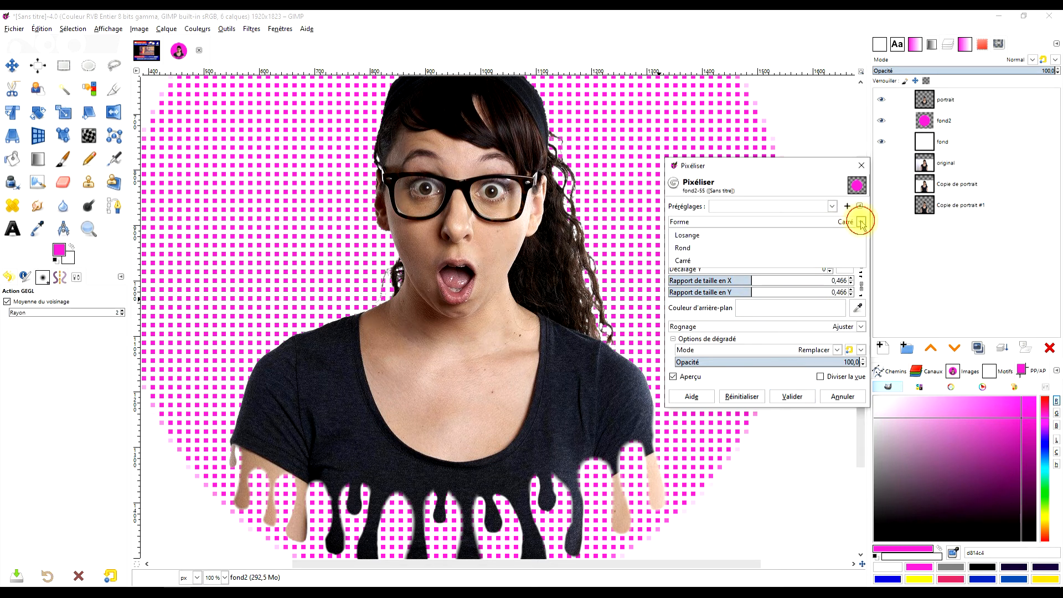
{"action": "left_click", "coordinate": [771, 248]}
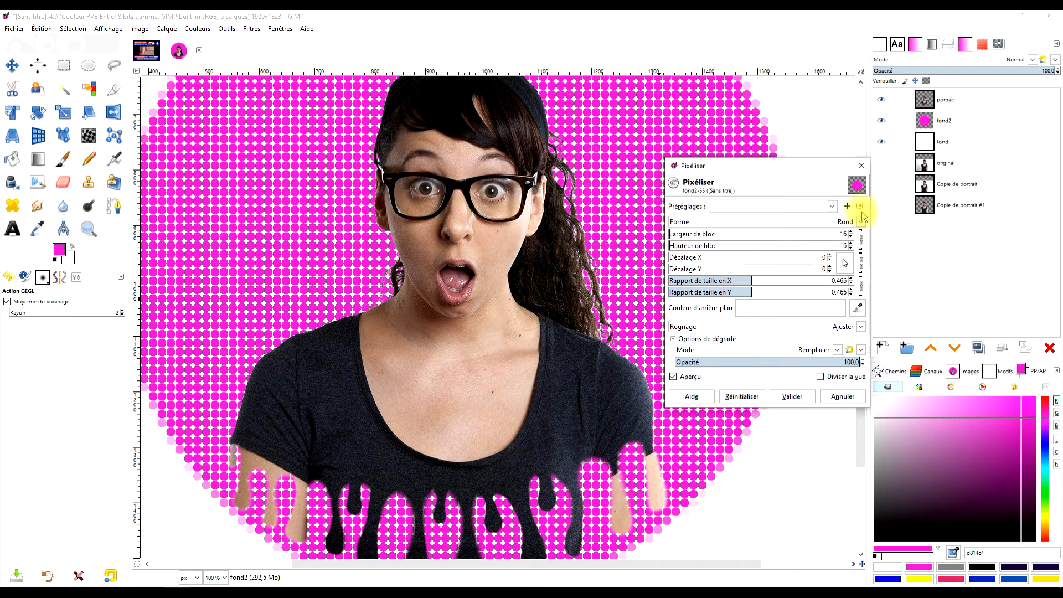
{"action": "left_click", "coordinate": [861, 222]}
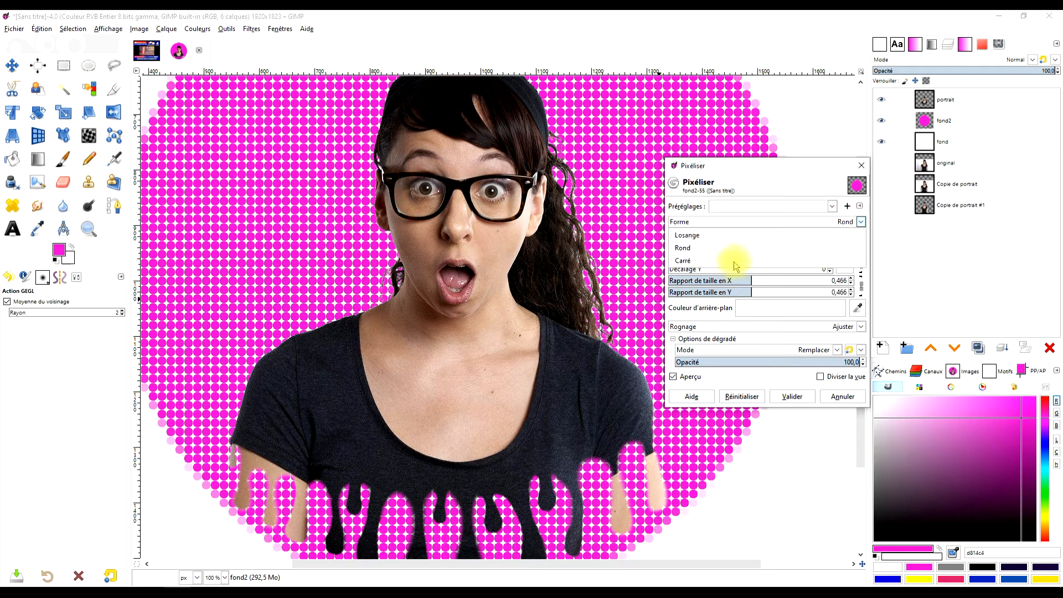
{"action": "left_click", "coordinate": [734, 261]}
- Set the Pixelize block shape to Losange and apply the filter to the fond2 layer
{"action": "left_click", "coordinate": [861, 222]}
{"action": "left_click", "coordinate": [785, 237]}
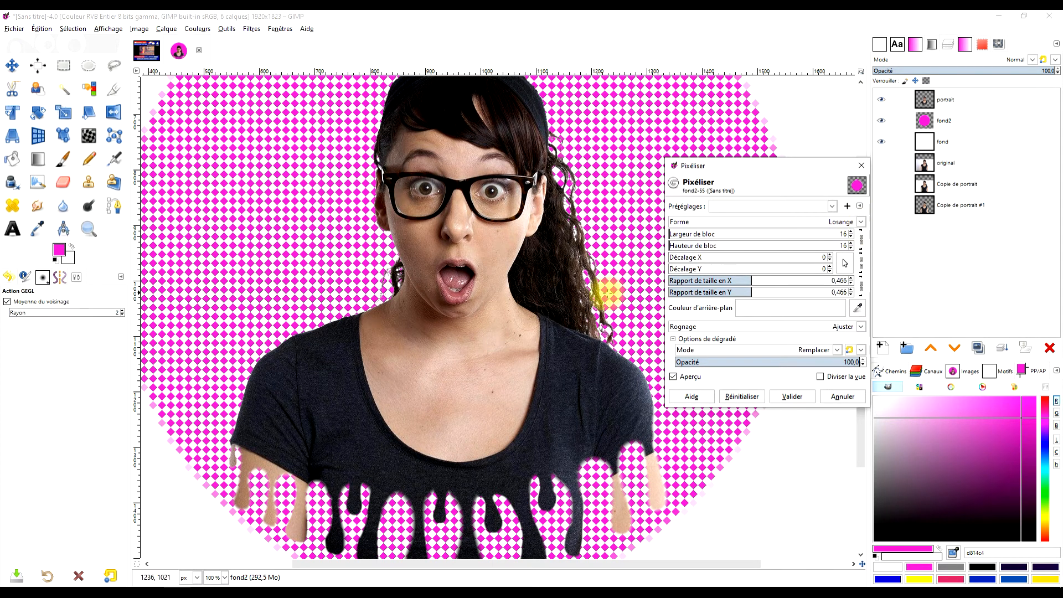
{"action": "scroll", "coordinate": [585, 279], "scroll_direction": "down", "scroll_amount": 2}
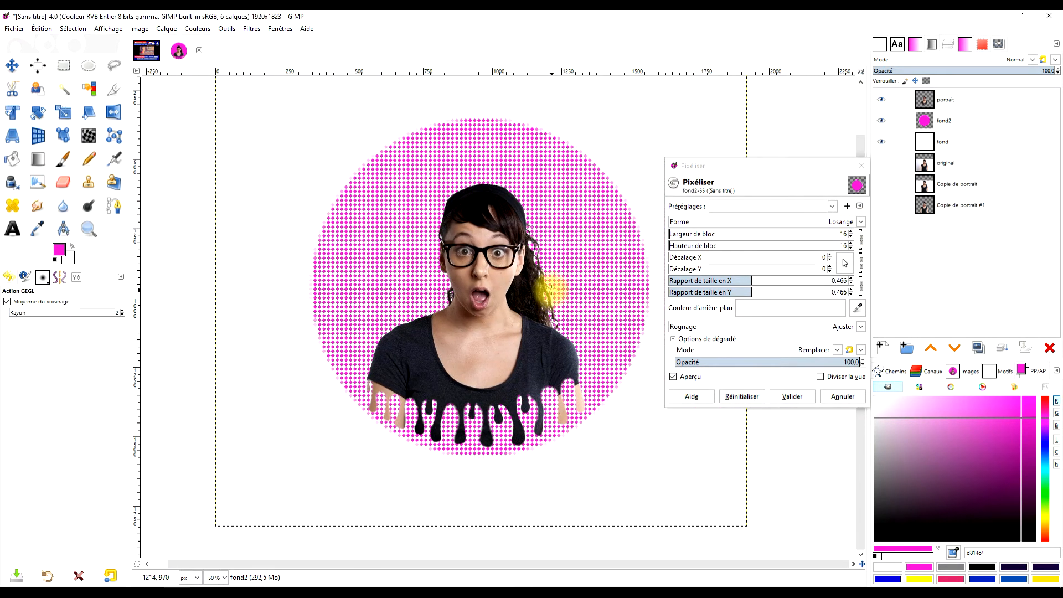
{"action": "scroll", "coordinate": [582, 277], "scroll_direction": "up", "scroll_amount": 1}
{"action": "left_click", "coordinate": [792, 396]}
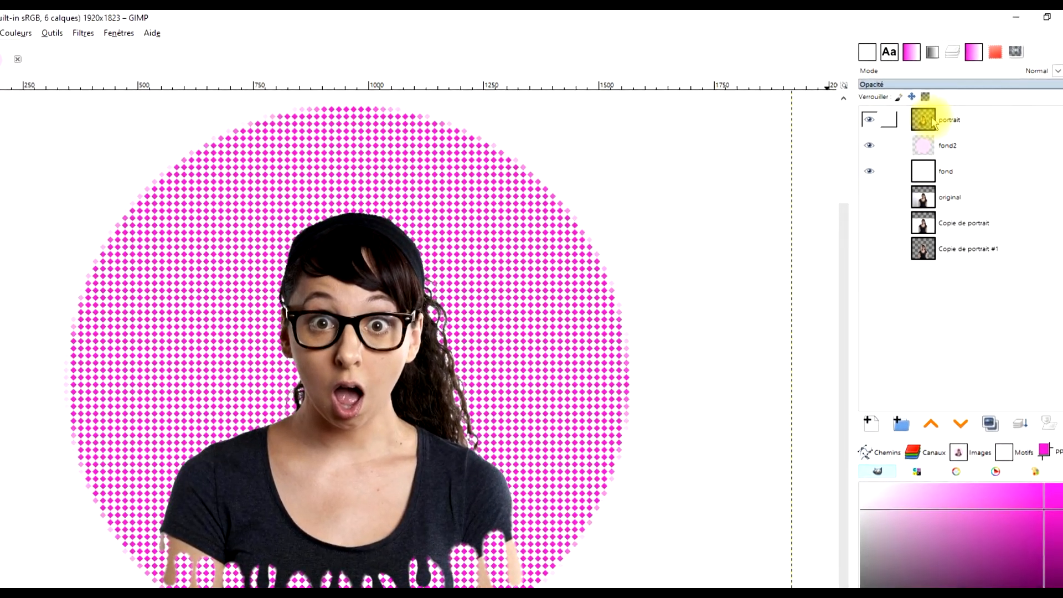
- Duplicate the portrait layer and open the G'MIC-Qt filter collection for the copy
{"action": "left_click", "coordinate": [941, 117]}
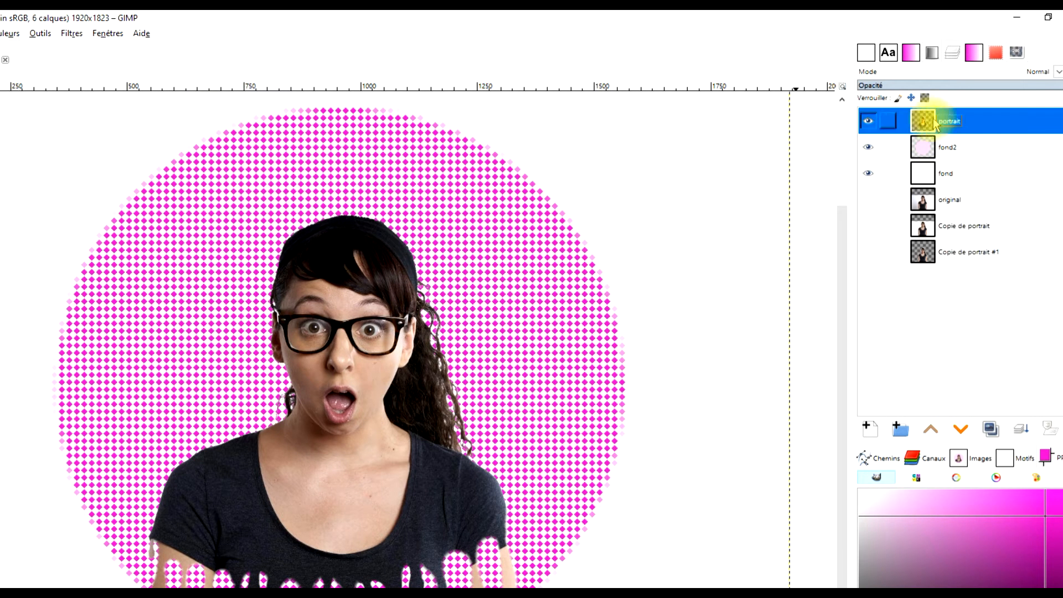
{"action": "left_click", "coordinate": [992, 431]}
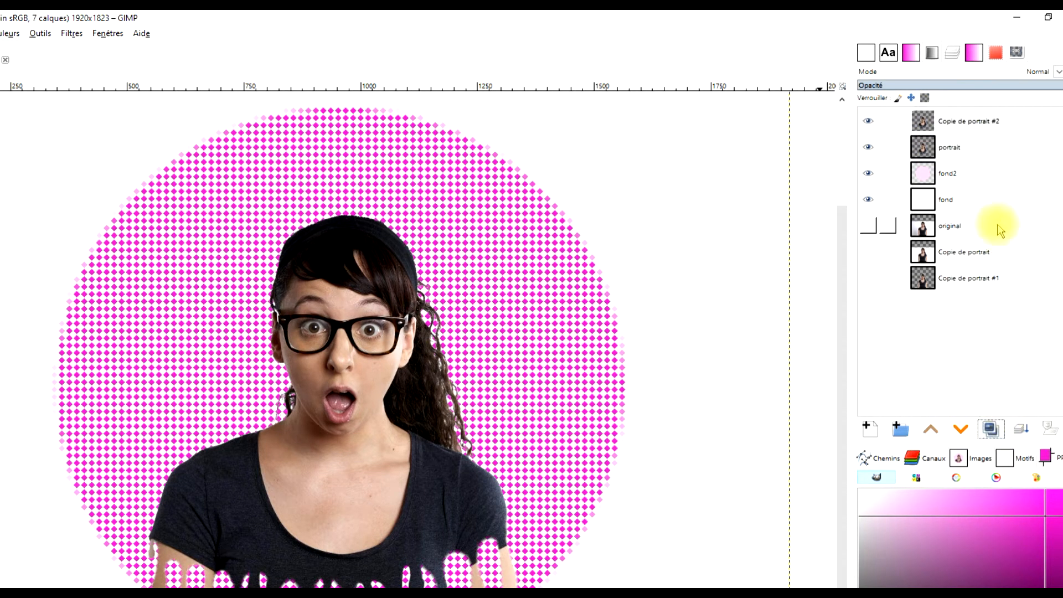
{"action": "left_click", "coordinate": [72, 34]}
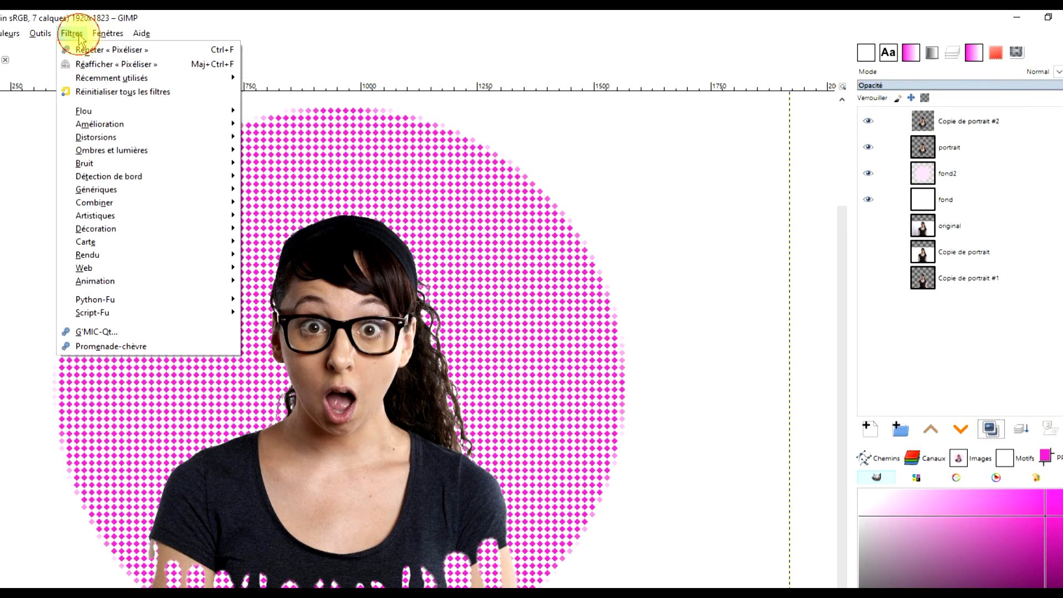
{"action": "left_click", "coordinate": [93, 334]}
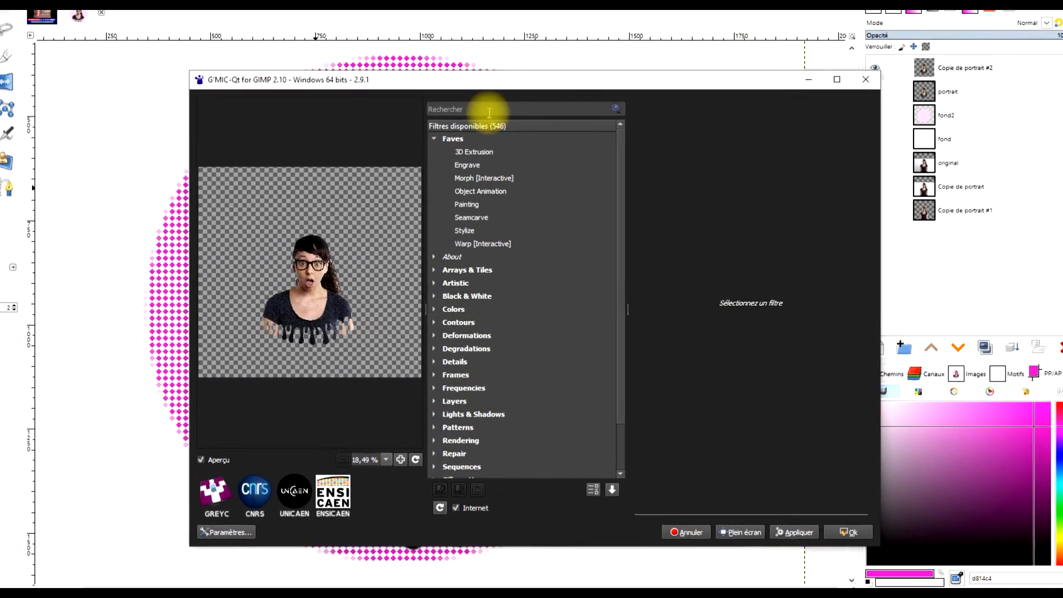
- Search the G'MIC filters for "drop", choose Drop Water, and set its shapes to Opaque Regions on Top Layer
{"action": "left_click", "coordinate": [490, 113]}
{"action": "type", "text": "drop"}
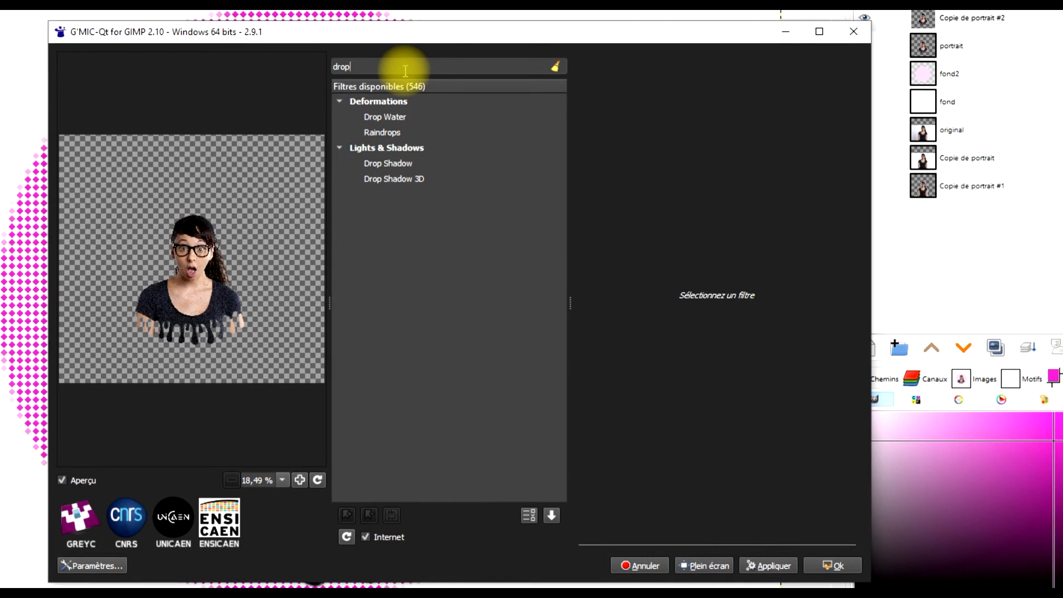
{"action": "right_click", "coordinate": [407, 67]}
{"action": "left_click", "coordinate": [382, 108]}
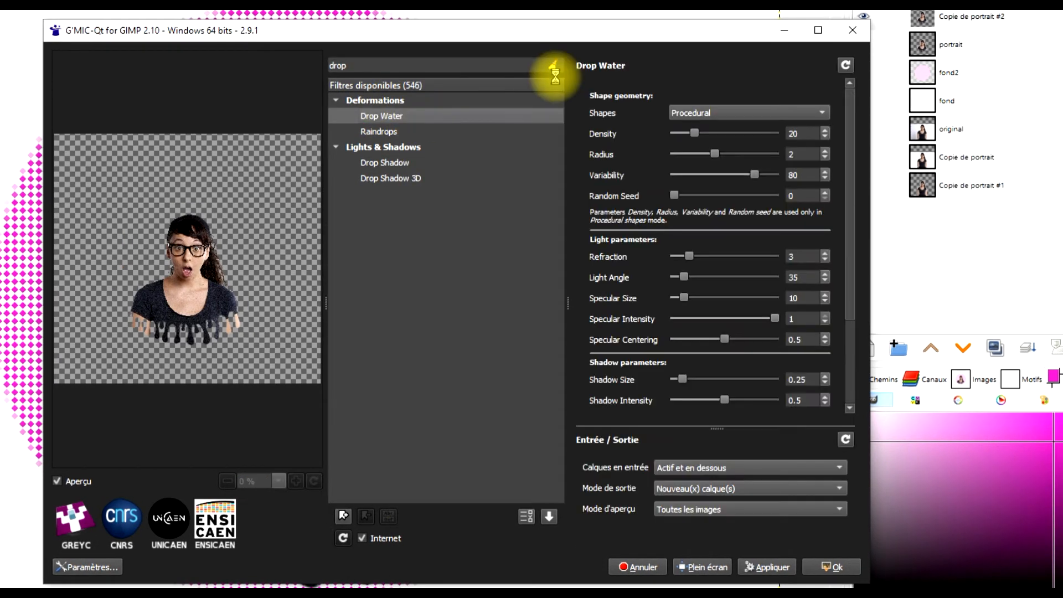
{"action": "left_click", "coordinate": [709, 114]}
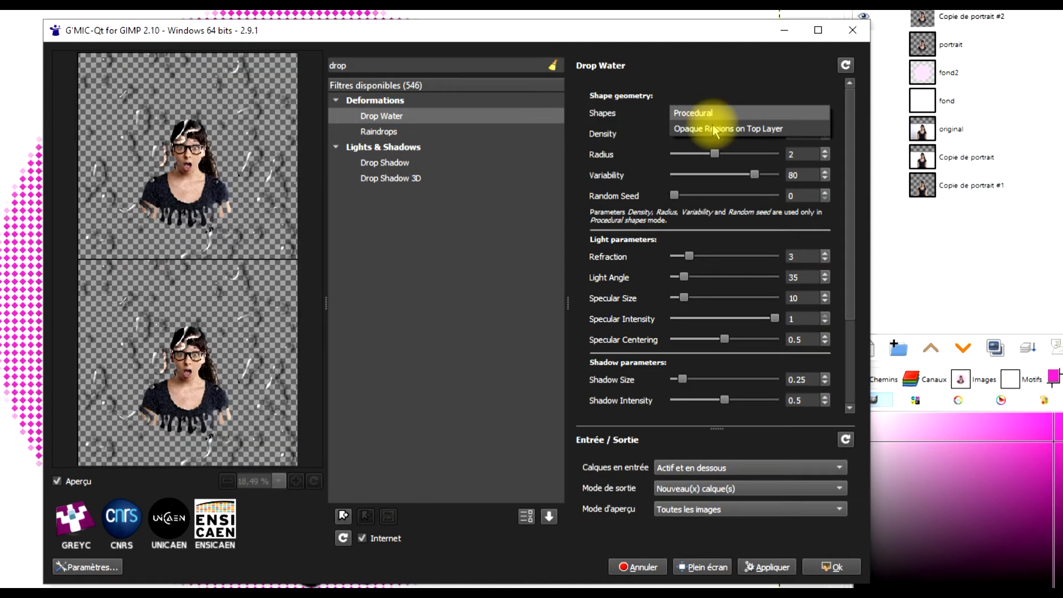
{"action": "left_click", "coordinate": [765, 128]}
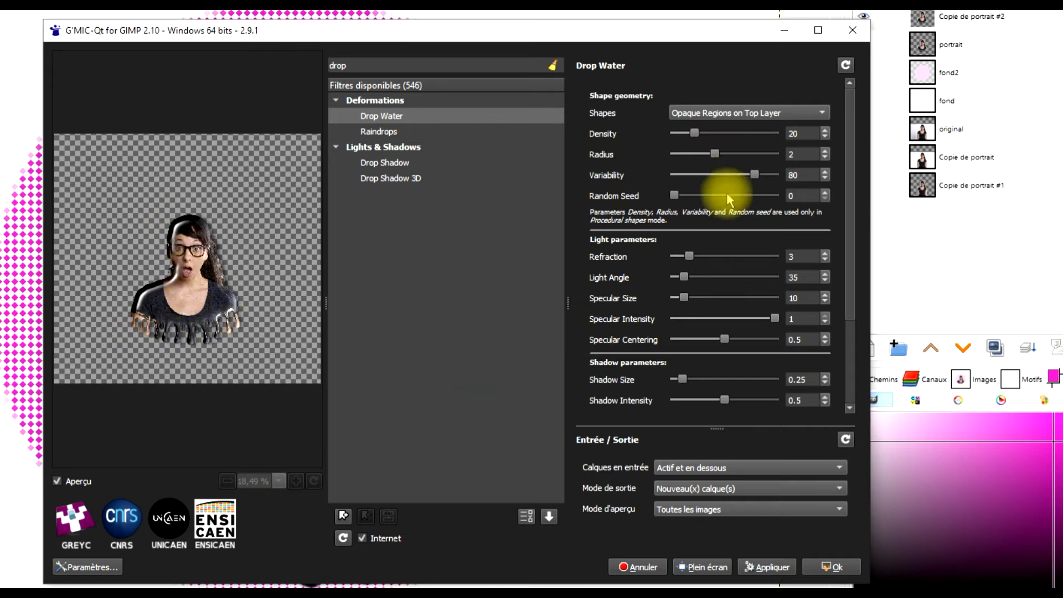
- Set the Drop Water output mode to Sur place (défaut) and apply the filter
{"action": "left_click", "coordinate": [736, 489]}
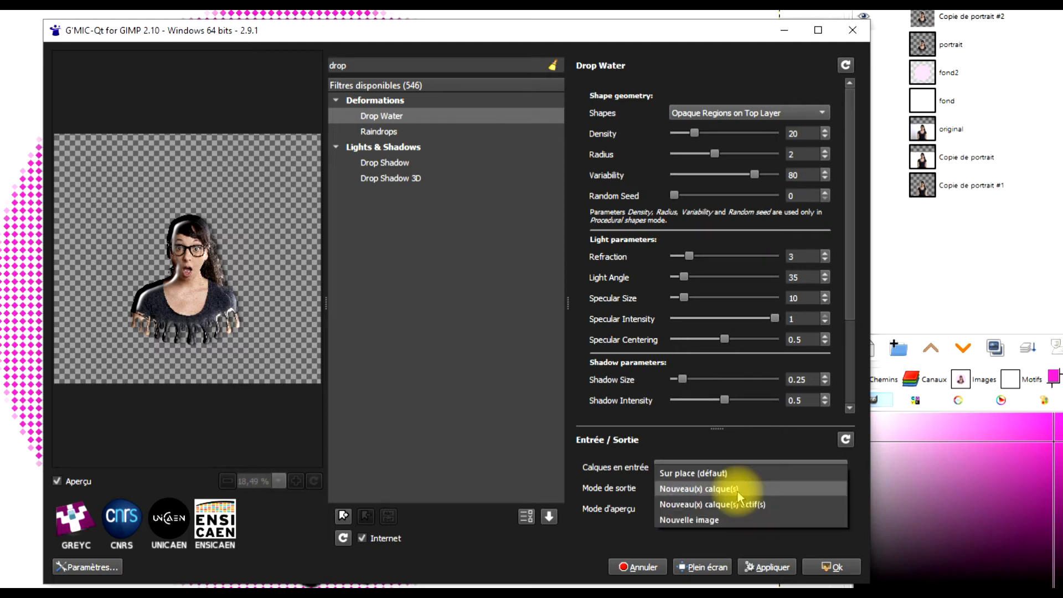
{"action": "left_click", "coordinate": [739, 477]}
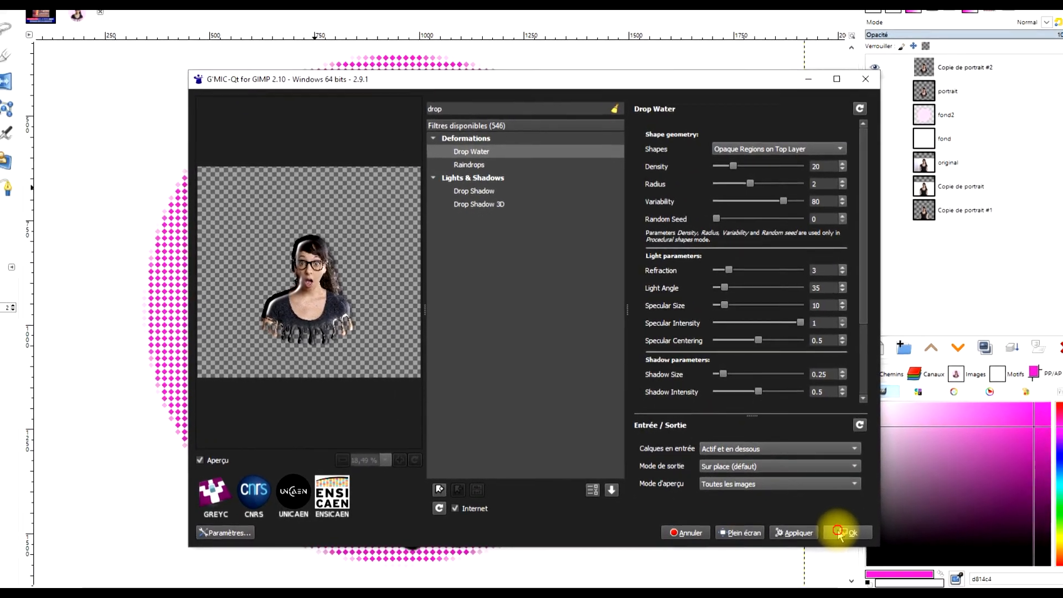
{"action": "left_click", "coordinate": [832, 548]}
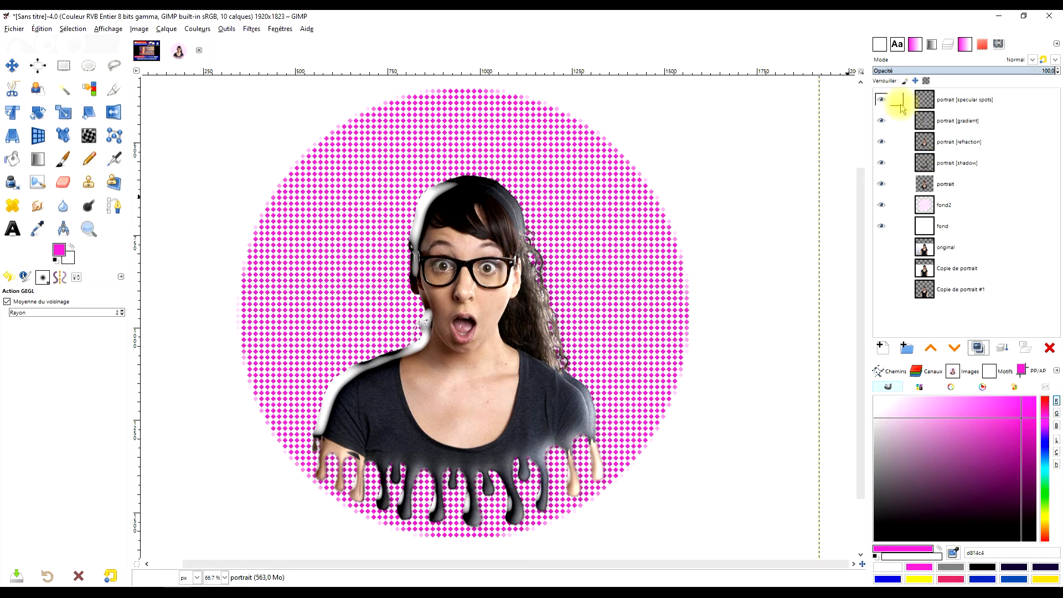
- Hide the portrait [specular spots] and portrait [gradient] layers to check what each one contributes
{"action": "left_click", "coordinate": [882, 102]}
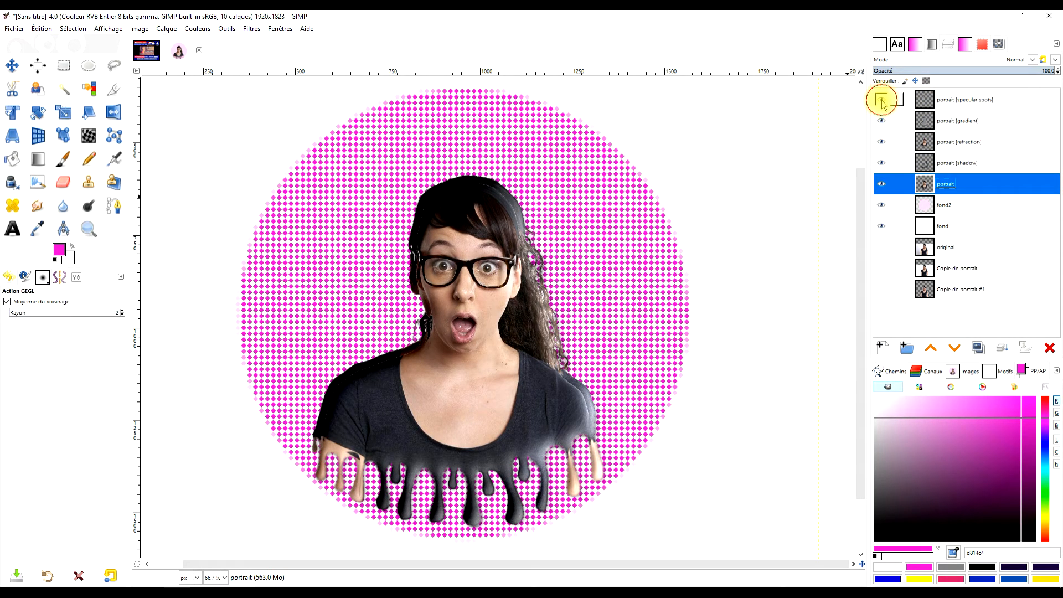
{"action": "left_click", "coordinate": [882, 102]}
{"action": "left_click", "coordinate": [882, 101]}
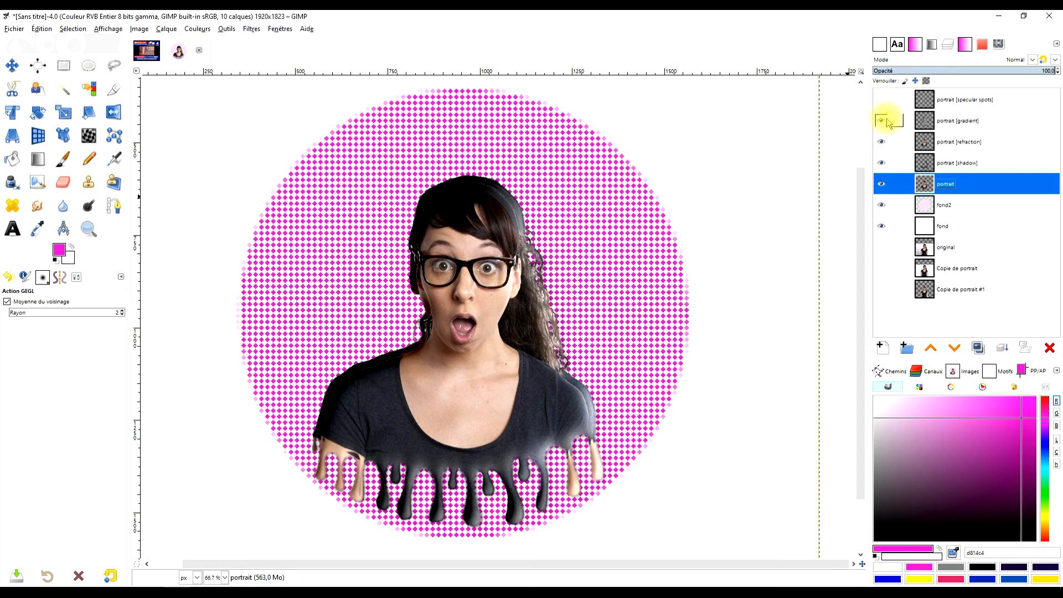
{"action": "left_click", "coordinate": [886, 122]}
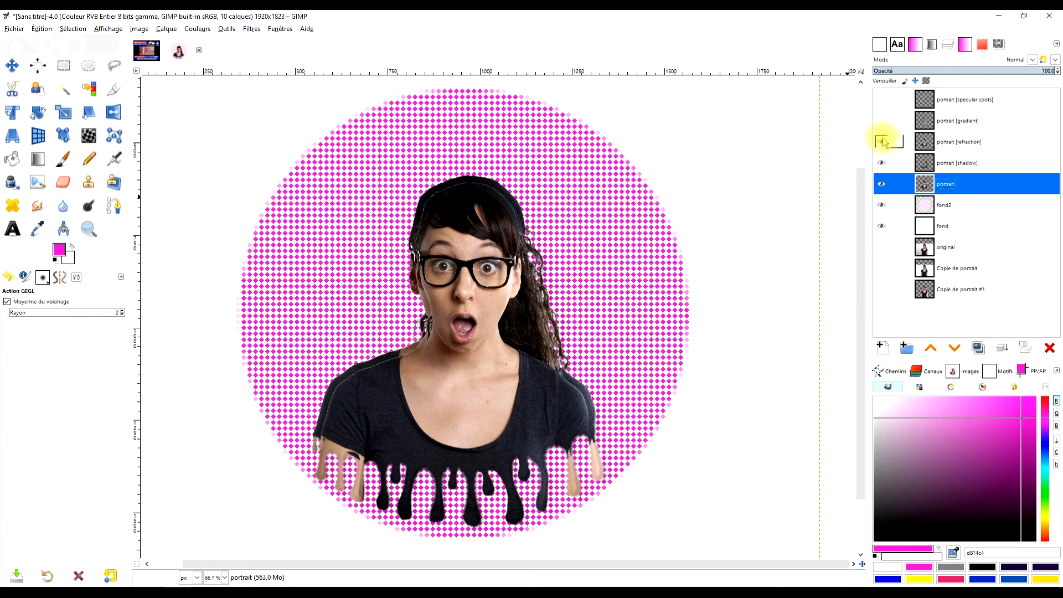
- Compare the image with and without the portrait [refraction] layer, and leave that layer hidden
{"action": "left_click", "coordinate": [882, 142]}
{"action": "left_click", "coordinate": [882, 141]}
{"action": "left_click", "coordinate": [882, 141]}
{"action": "left_click", "coordinate": [882, 141]}
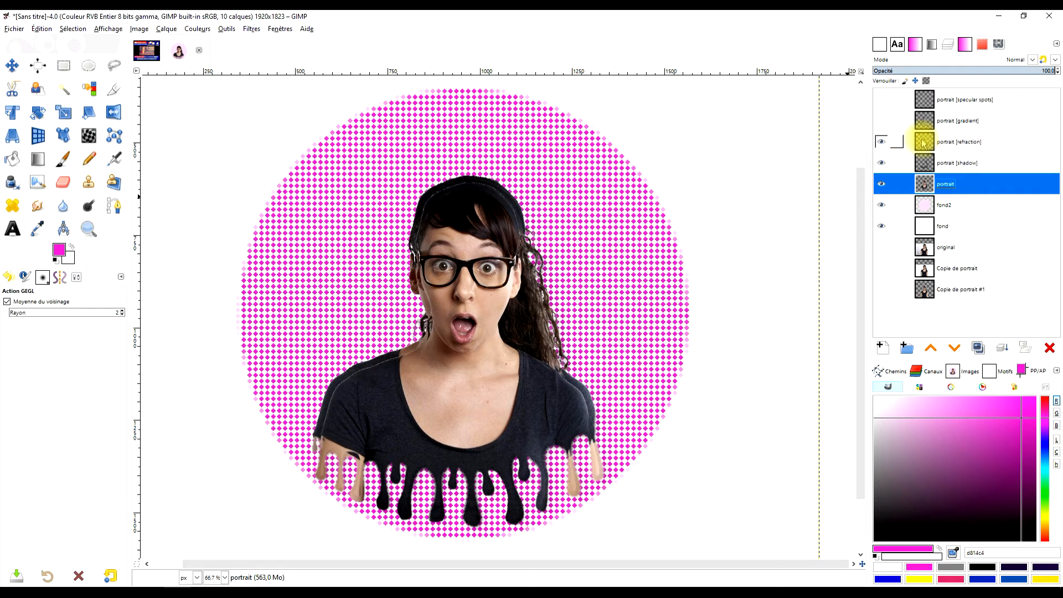
{"action": "left_click", "coordinate": [882, 142]}
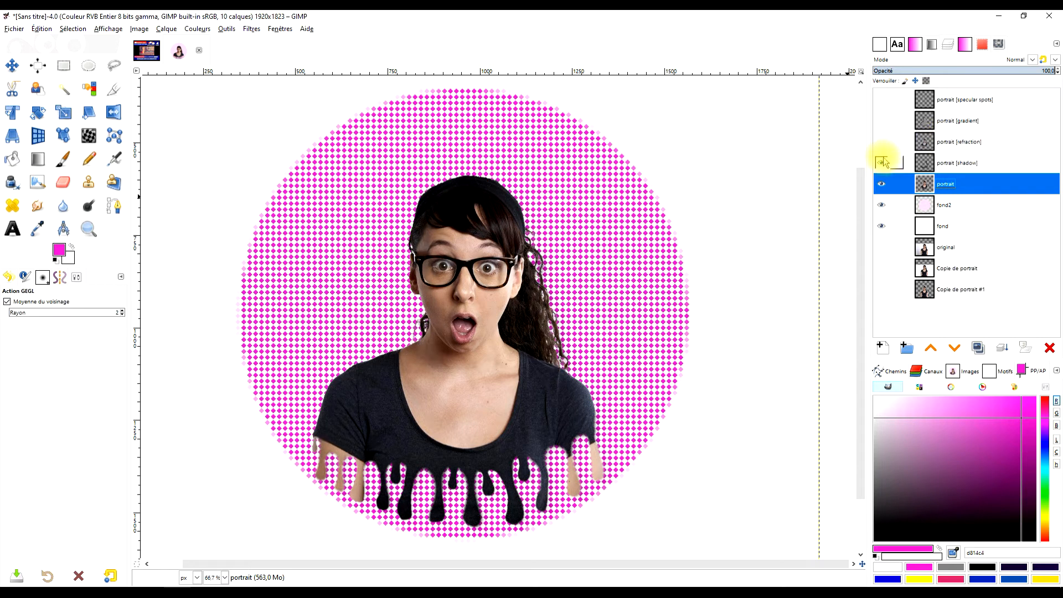
- Check the portrait [shadow] layer's effect, keep it visible, and show the portrait [gradient] and portrait [specular spots] layers again
{"action": "left_click", "coordinate": [882, 163]}
{"action": "left_click", "coordinate": [882, 164]}
{"action": "left_click", "coordinate": [886, 163]}
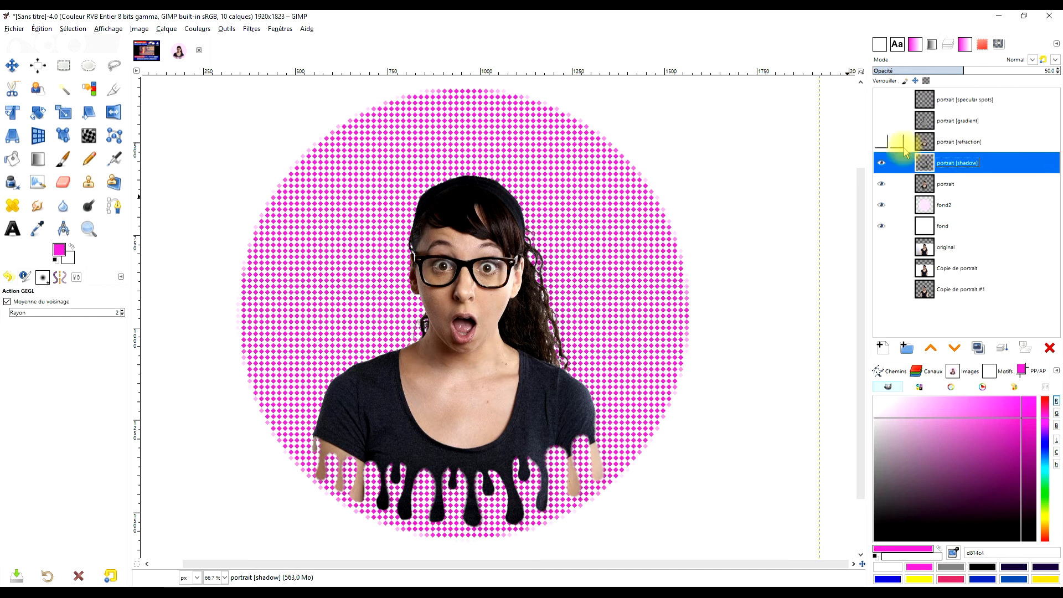
{"action": "left_click", "coordinate": [881, 122]}
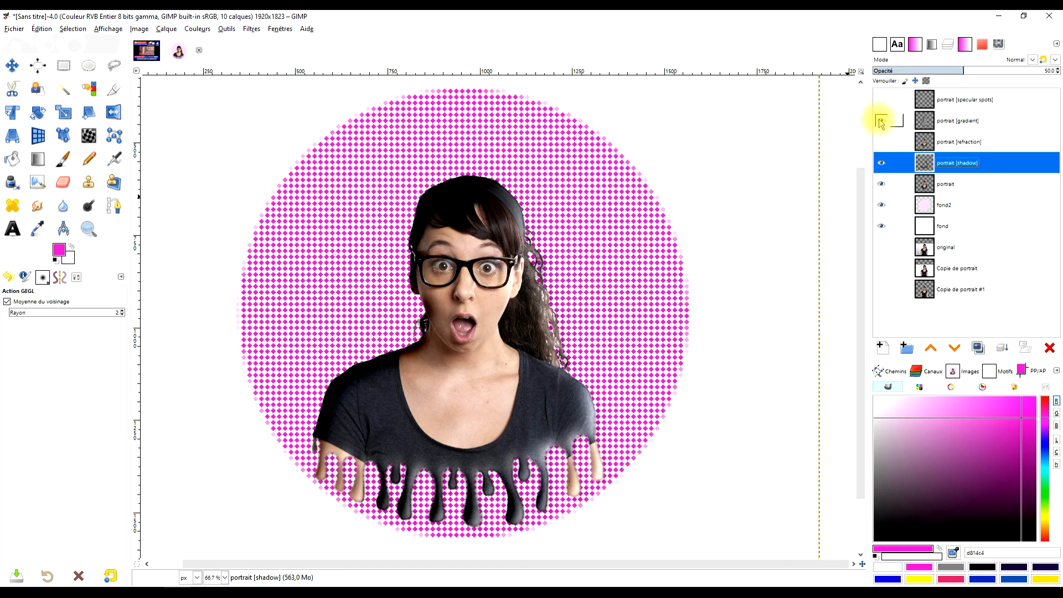
{"action": "left_click", "coordinate": [881, 101]}
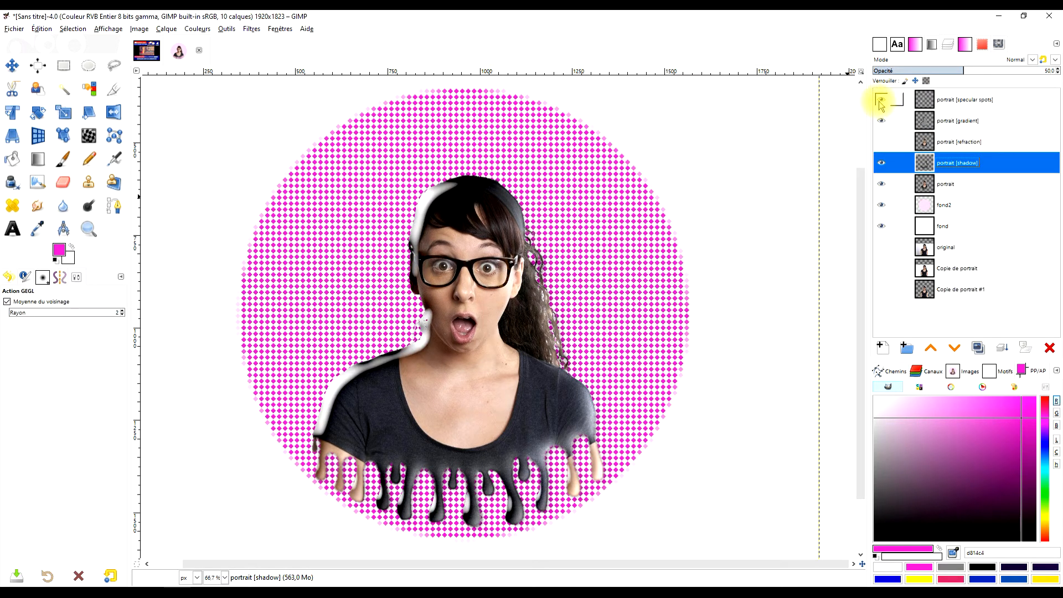
- Lower the portrait [specular spots] layer's opacity gradually to about 39 and inspect the highlight along the neck and shoulder
{"action": "scroll", "coordinate": [465, 367], "scroll_direction": "down", "scroll_amount": 1}
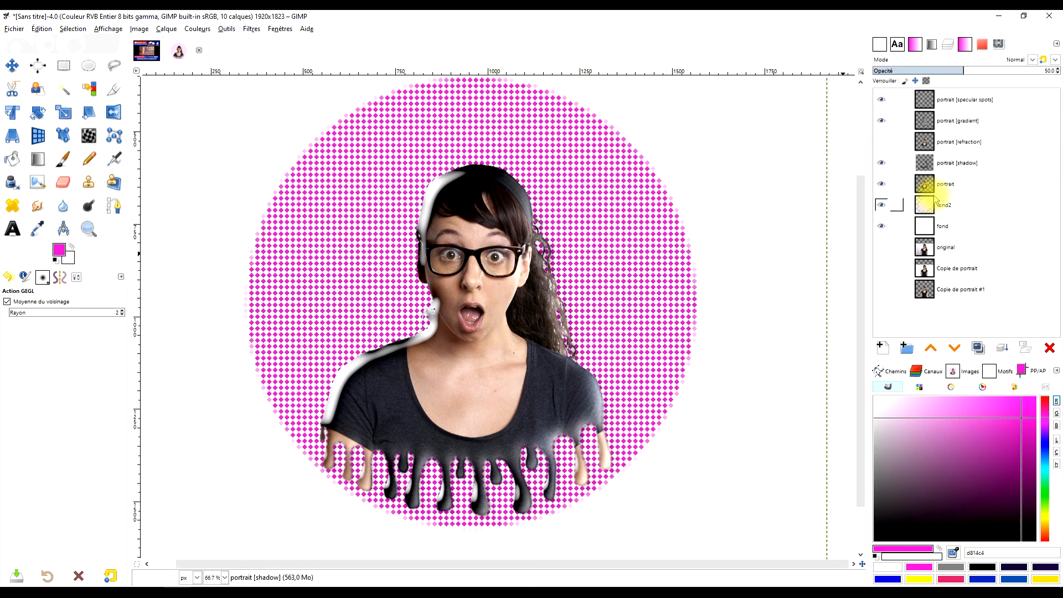
{"action": "left_click", "coordinate": [978, 104]}
{"action": "left_click", "coordinate": [986, 70]}
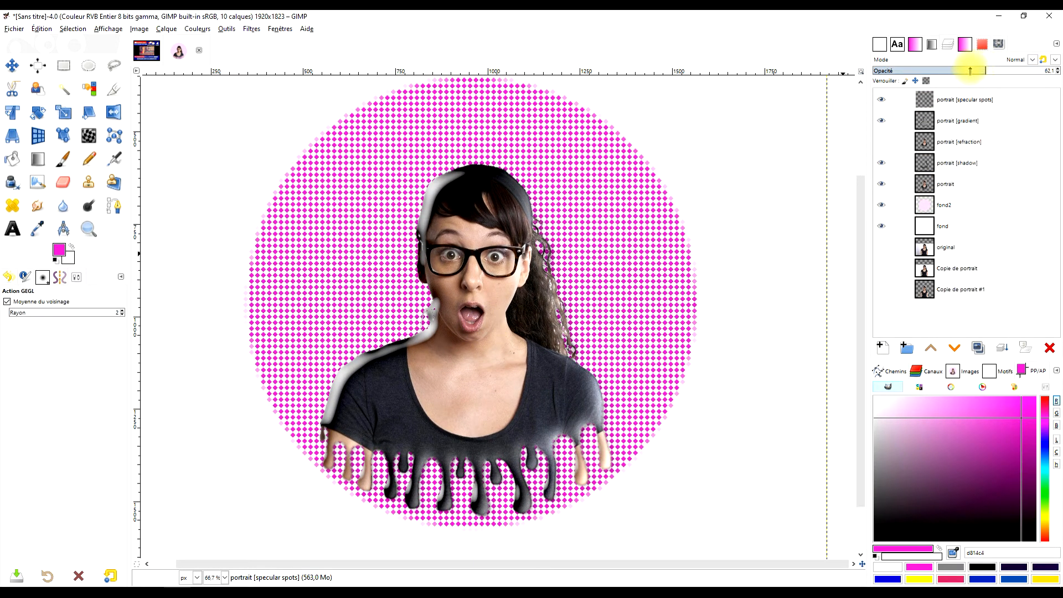
{"action": "left_click", "coordinate": [970, 69]}
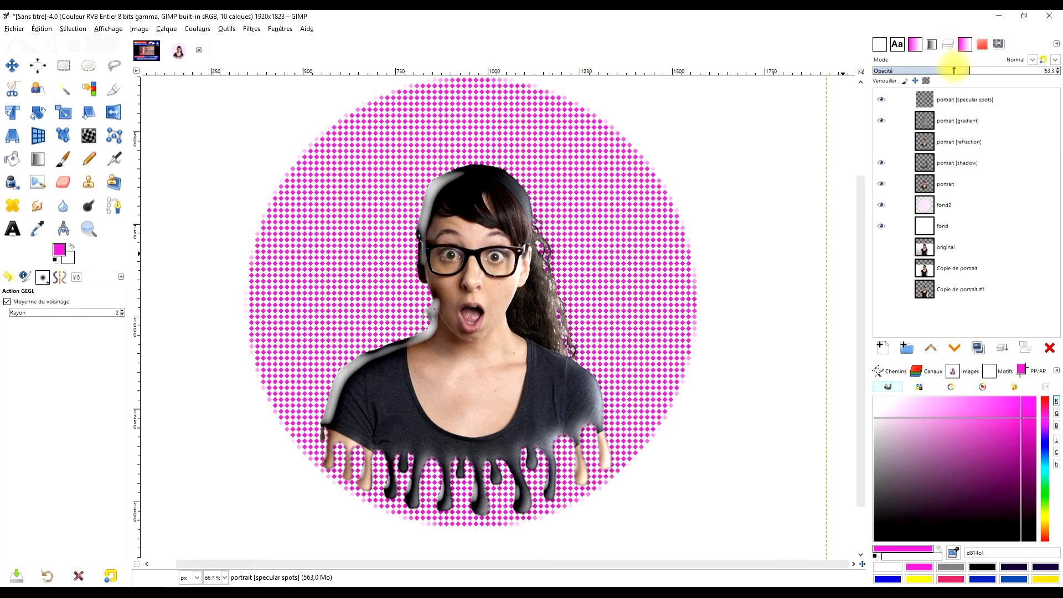
{"action": "left_click", "coordinate": [953, 70]}
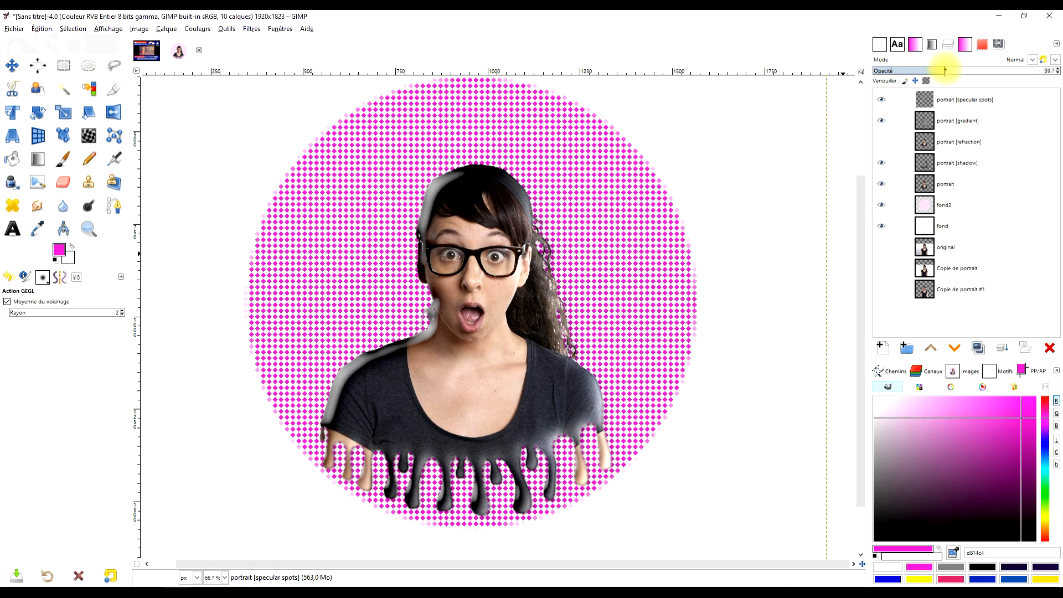
{"action": "scroll", "coordinate": [339, 379], "scroll_direction": "up", "scroll_amount": 2}
{"action": "left_click_drag", "start_coordinate": [420, 372], "coordinate": [561, 410]}
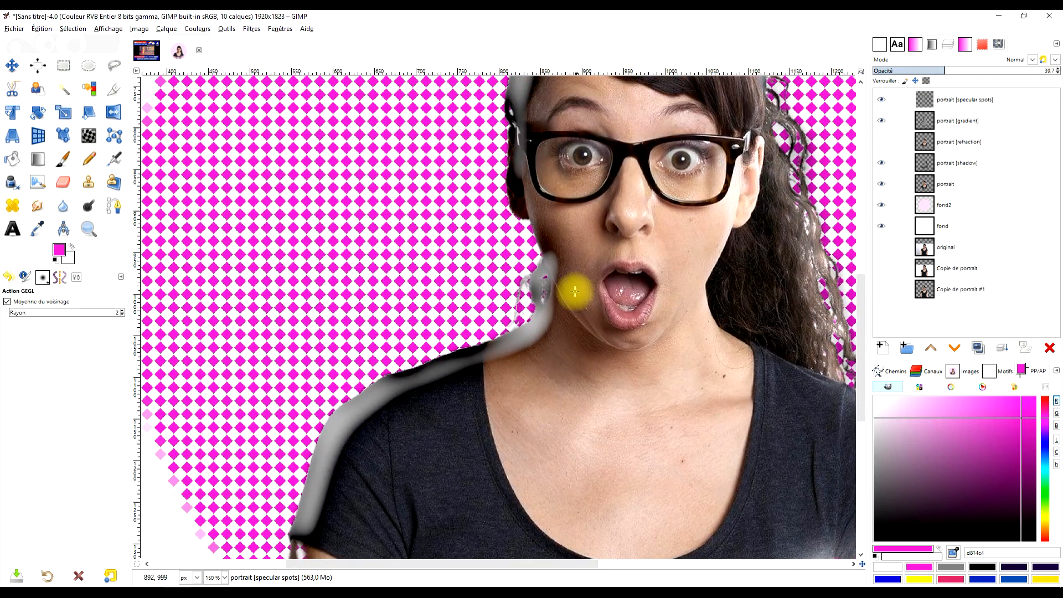
- Compare the portrait with and without the portrait [specular spots] layer, examining the shoulder and the drips
{"action": "left_click", "coordinate": [881, 99]}
{"action": "left_click", "coordinate": [881, 100]}
{"action": "left_click", "coordinate": [881, 99]}
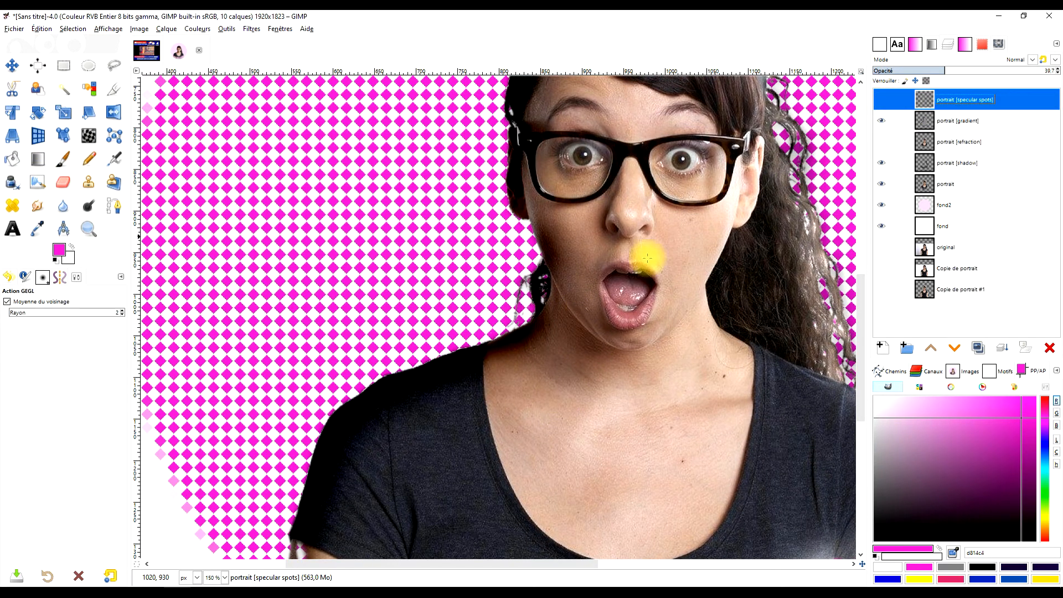
{"action": "scroll", "coordinate": [583, 306], "scroll_direction": "down", "scroll_amount": 3}
{"action": "left_click_drag", "start_coordinate": [630, 326], "coordinate": [560, 332]}
{"action": "scroll", "coordinate": [551, 336], "scroll_direction": "up", "scroll_amount": 2}
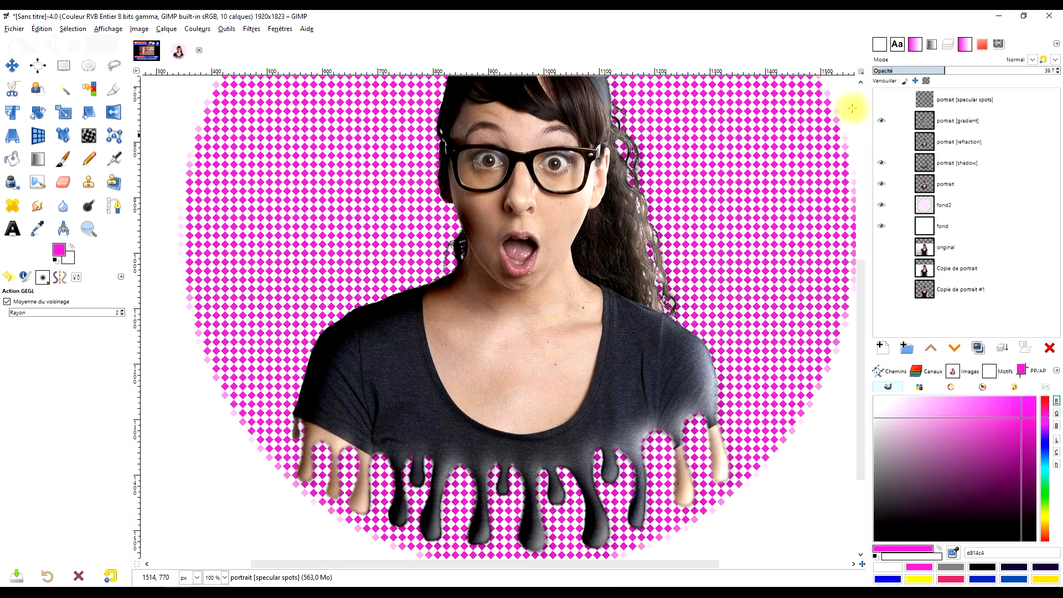
- Show the portrait [specular spots] layer and set its opacity to 73
{"action": "left_click", "coordinate": [882, 101]}
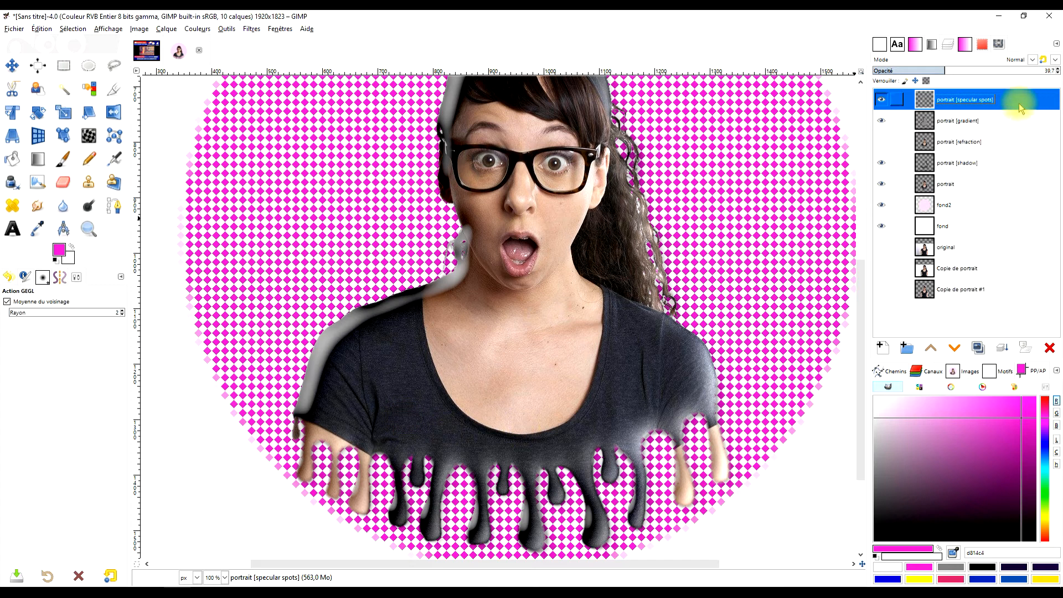
{"action": "left_click", "coordinate": [990, 70]}
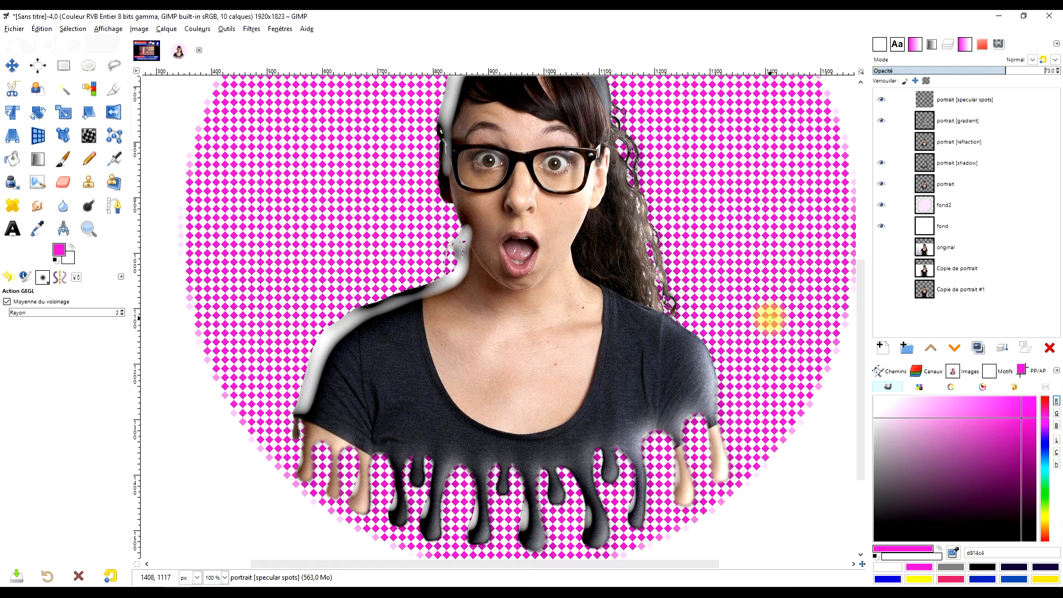
{"action": "key", "text": "minus"}
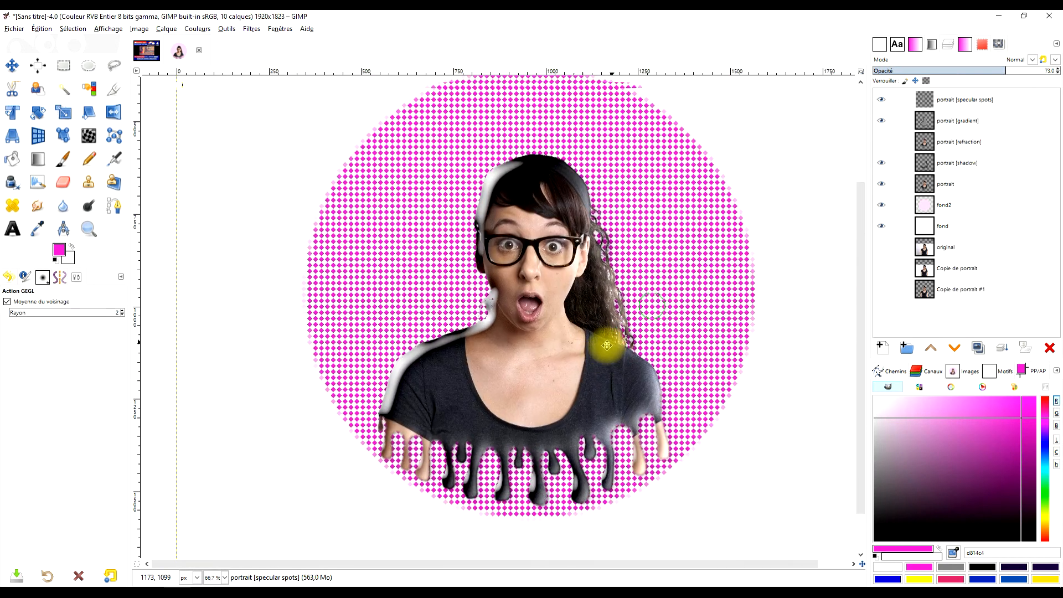
- Erase the highlight beside the cheek on the portrait [specular spots] layer using the Eraser at 100 opacity
{"action": "left_click", "coordinate": [63, 182]}
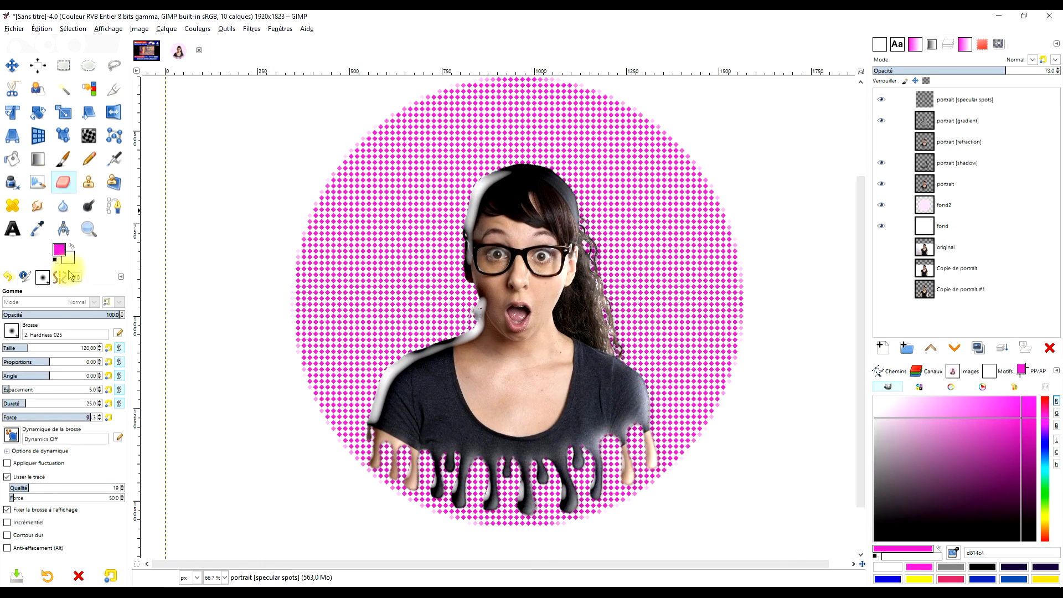
{"action": "left_click", "coordinate": [56, 315]}
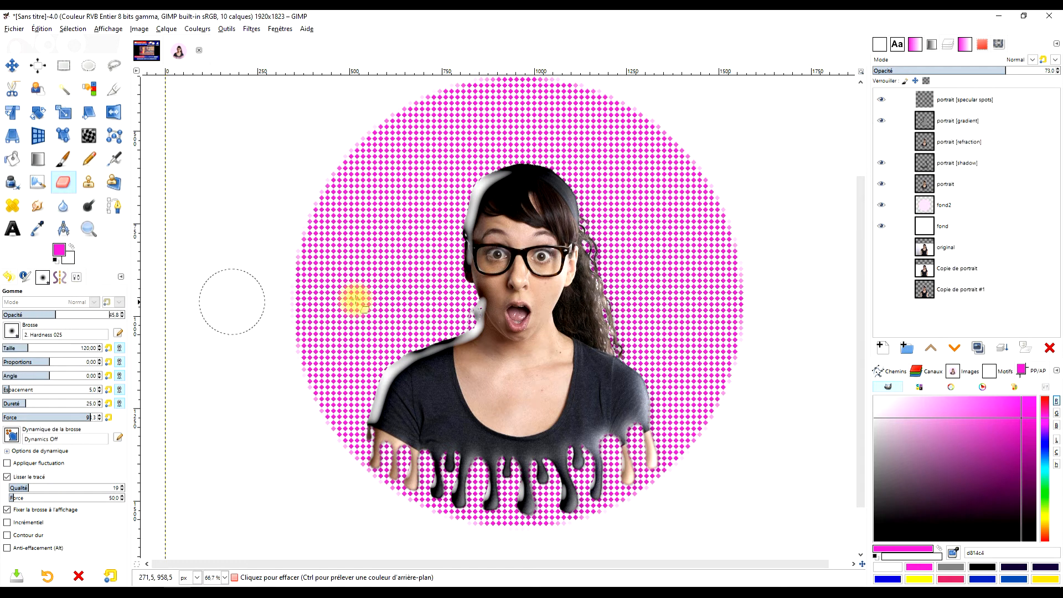
{"action": "left_click", "coordinate": [952, 100]}
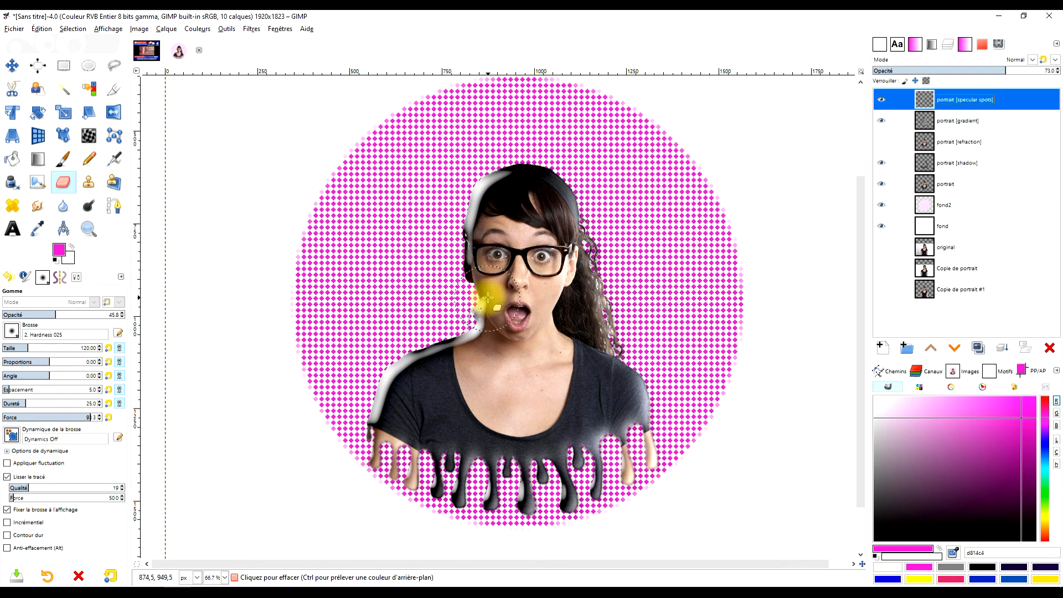
{"action": "scroll", "coordinate": [464, 310], "scroll_direction": "up", "scroll_amount": 2}
{"action": "left_click", "coordinate": [881, 100]}
{"action": "mouse_move", "coordinate": [541, 309]}
{"action": "left_mouse_down"}
{"action": "mouse_move", "coordinate": [517, 293]}
{"action": "mouse_move", "coordinate": [497, 317]}
{"action": "mouse_move", "coordinate": [519, 301]}
{"action": "mouse_move", "coordinate": [499, 310]}
{"action": "left_mouse_up"}
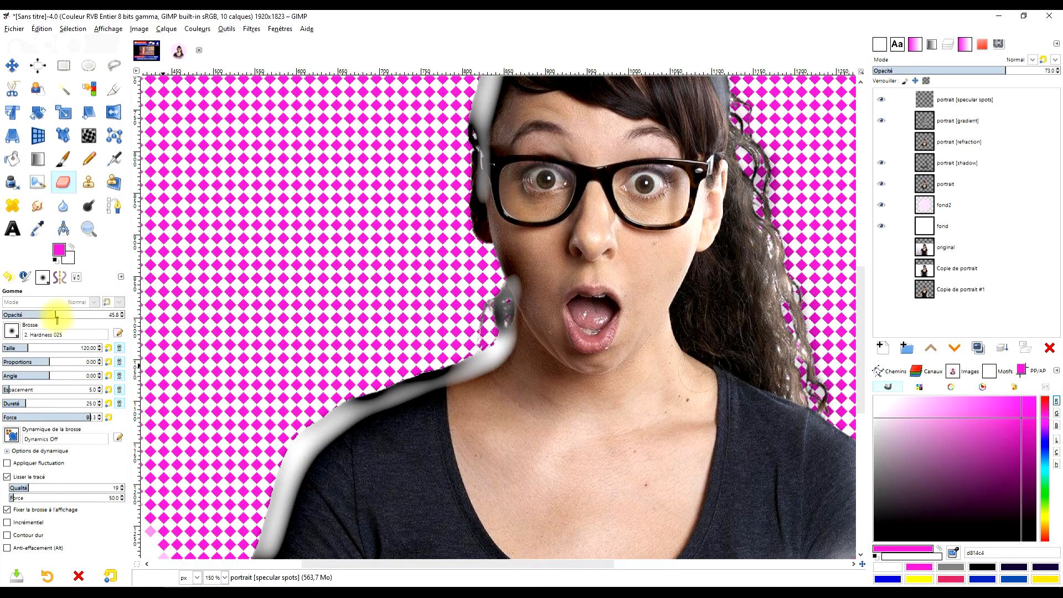
{"action": "left_click_drag", "start_coordinate": [56, 315], "coordinate": [130, 315]}
{"action": "mouse_move", "coordinate": [504, 291]}
{"action": "left_mouse_down"}
{"action": "mouse_move", "coordinate": [486, 297]}
{"action": "mouse_move", "coordinate": [494, 313]}
{"action": "mouse_move", "coordinate": [486, 306]}
{"action": "left_mouse_up"}
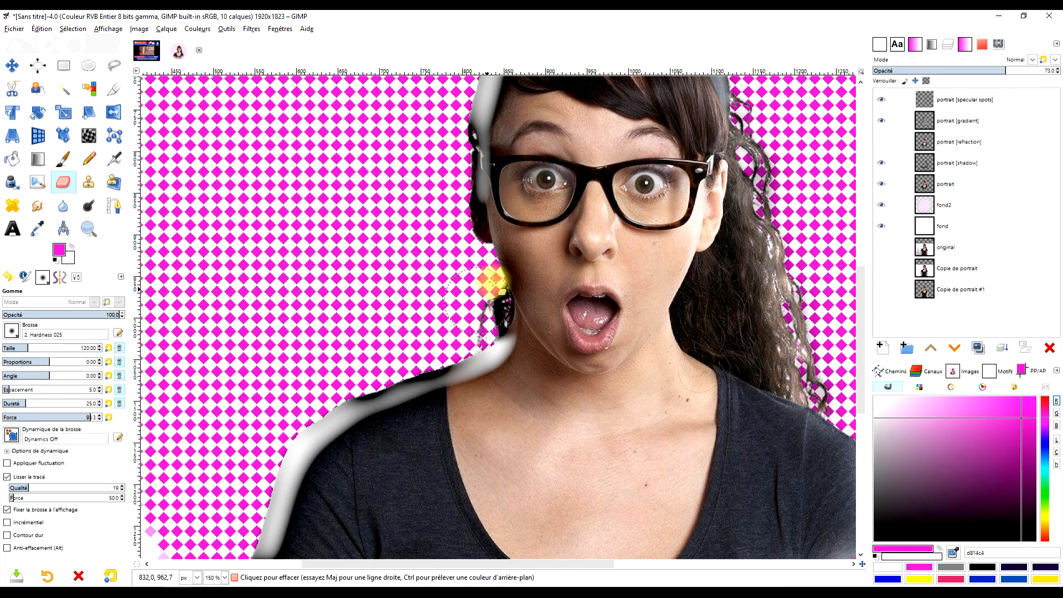
- Erase the excess specular highlight near the glasses and along the outer edges of the shoulder and head, leaving thinner bands
{"action": "scroll", "coordinate": [490, 288], "scroll_direction": "up", "scroll_amount": 3}
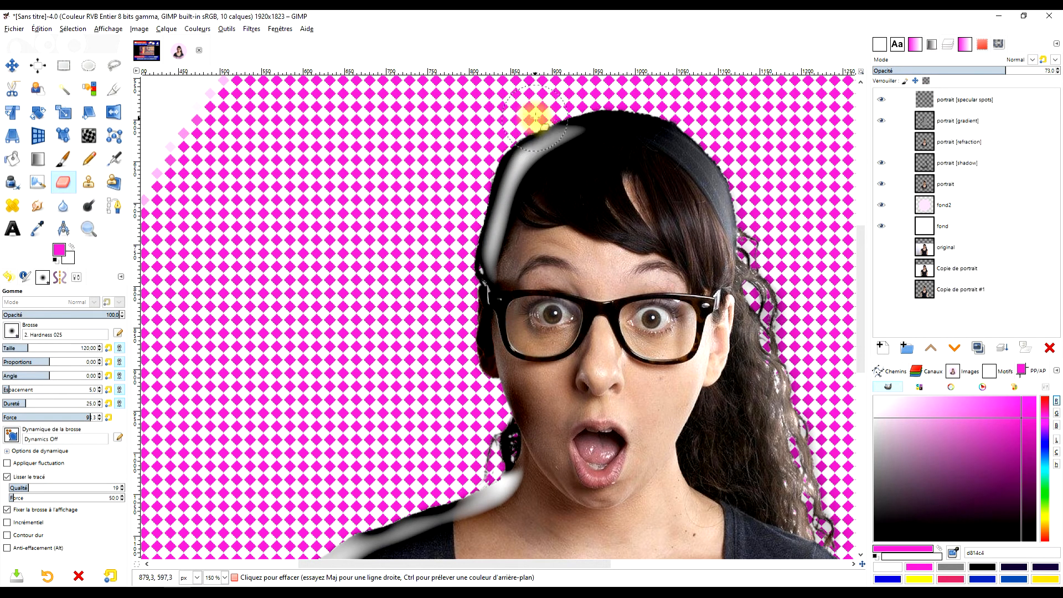
{"action": "scroll", "coordinate": [609, 360], "scroll_direction": "down", "scroll_amount": 2}
{"action": "scroll", "coordinate": [591, 320], "scroll_direction": "up", "scroll_amount": 2}
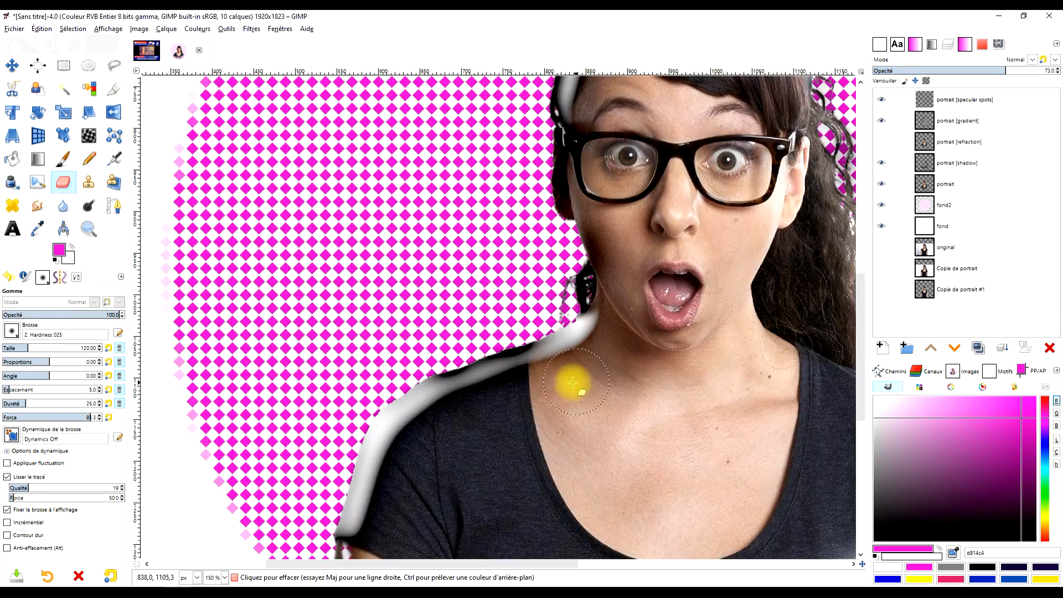
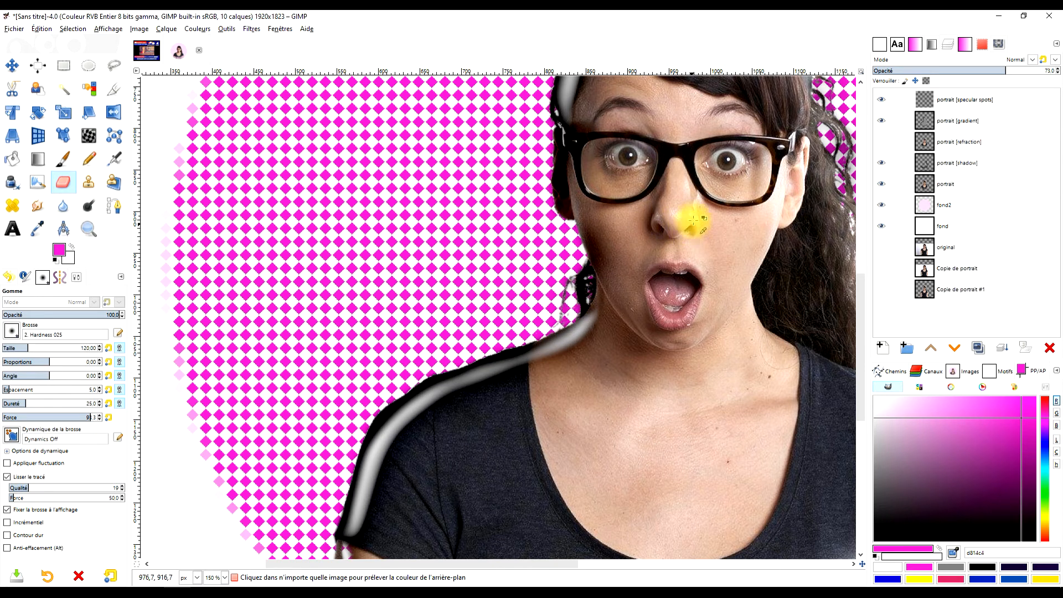
{"action": "scroll", "coordinate": [692, 216], "scroll_direction": "up", "scroll_amount": 5}
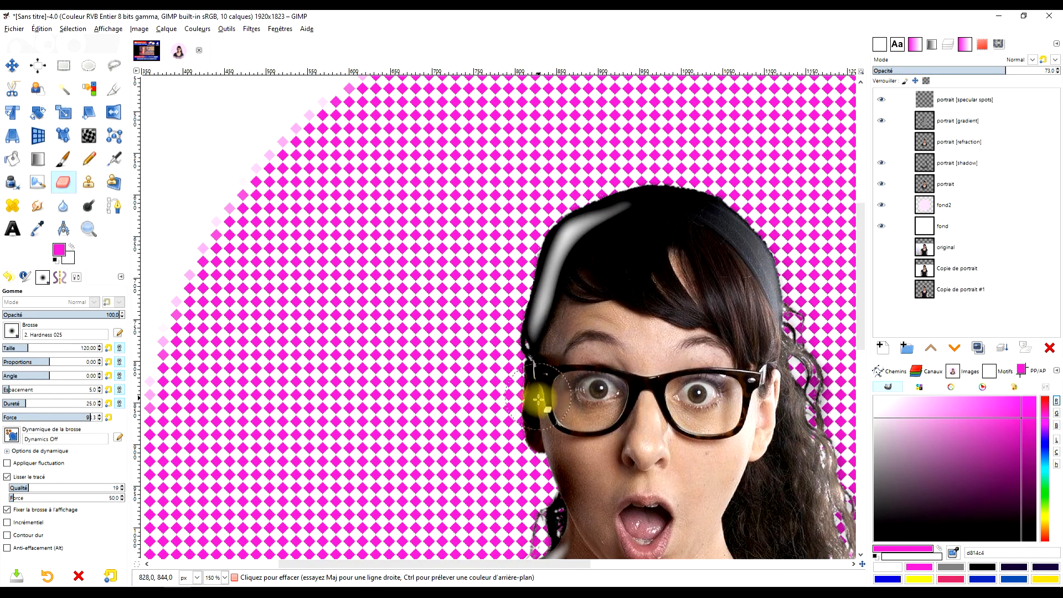
- Fade the specular highlight on the hair with soft strokes, lowering the Eraser's opacity to 14.6
{"action": "left_click", "coordinate": [574, 339]}
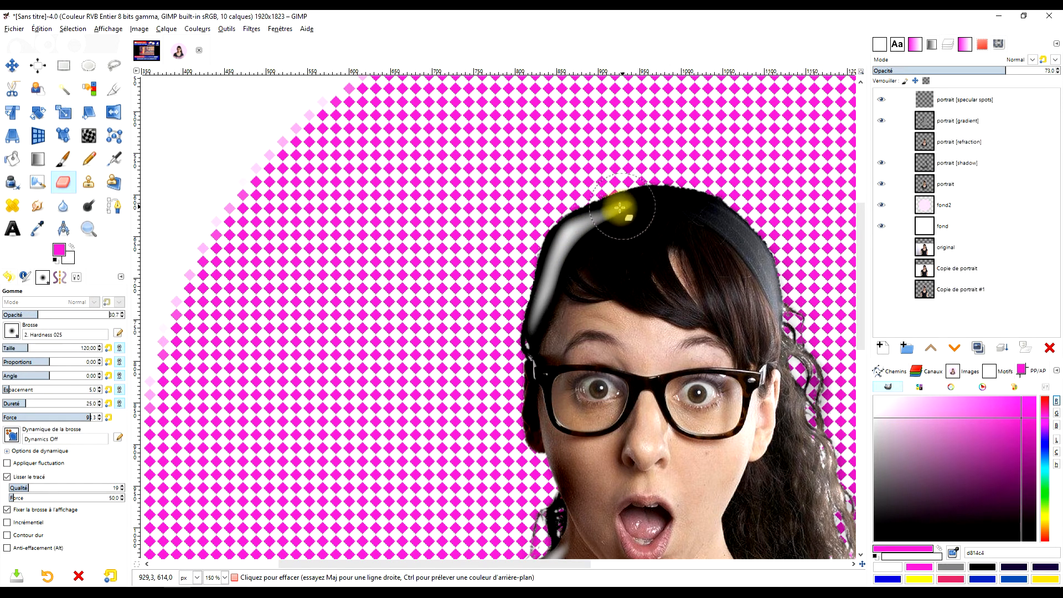
{"action": "left_click", "coordinate": [598, 215]}
{"action": "left_click", "coordinate": [584, 222]}
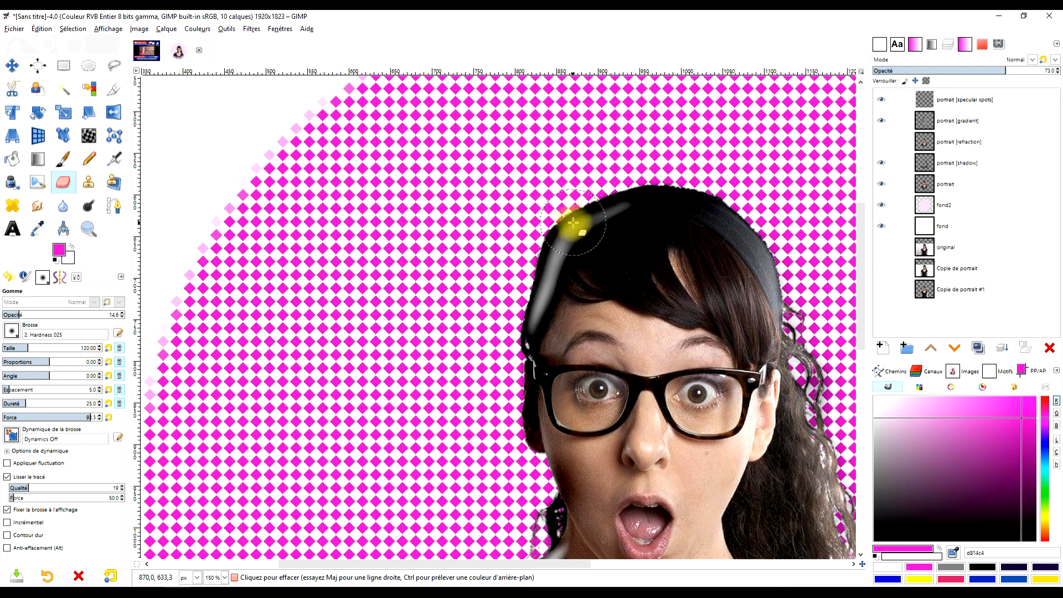
{"action": "mouse_move", "coordinate": [559, 244]}
{"action": "left_mouse_down"}
{"action": "mouse_move", "coordinate": [530, 313]}
{"action": "mouse_move", "coordinate": [550, 285]}
{"action": "mouse_move", "coordinate": [550, 261]}
{"action": "mouse_move", "coordinate": [628, 206]}
{"action": "left_mouse_up"}
- Fade the specular highlight along the neck and shoulder with the low-opacity Eraser, and undo the last stroke
{"action": "scroll", "coordinate": [581, 360], "scroll_direction": "down", "scroll_amount": 5}
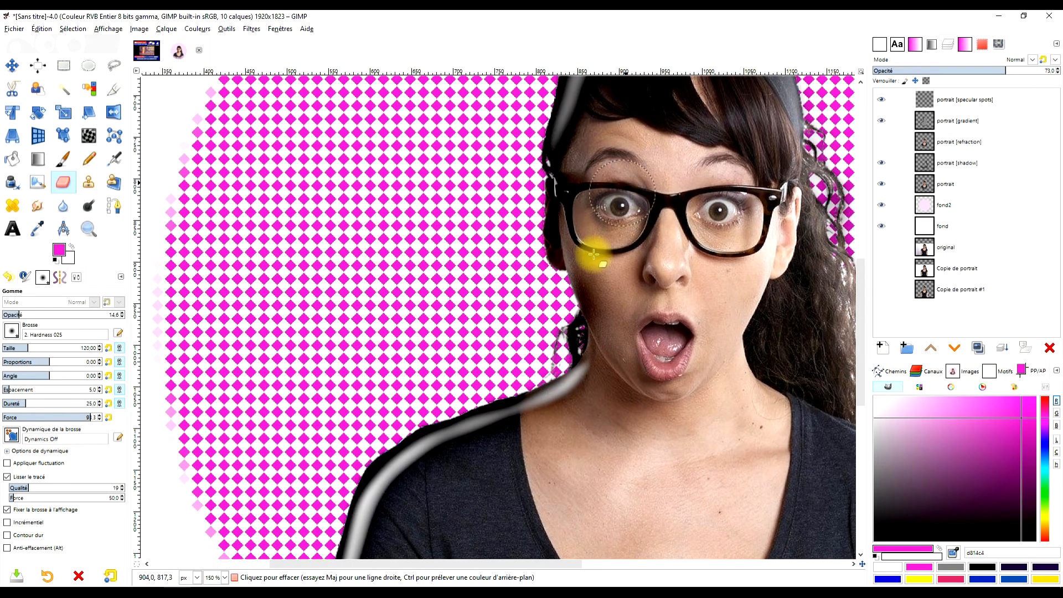
{"action": "left_click_drag", "start_coordinate": [583, 367], "coordinate": [517, 408]}
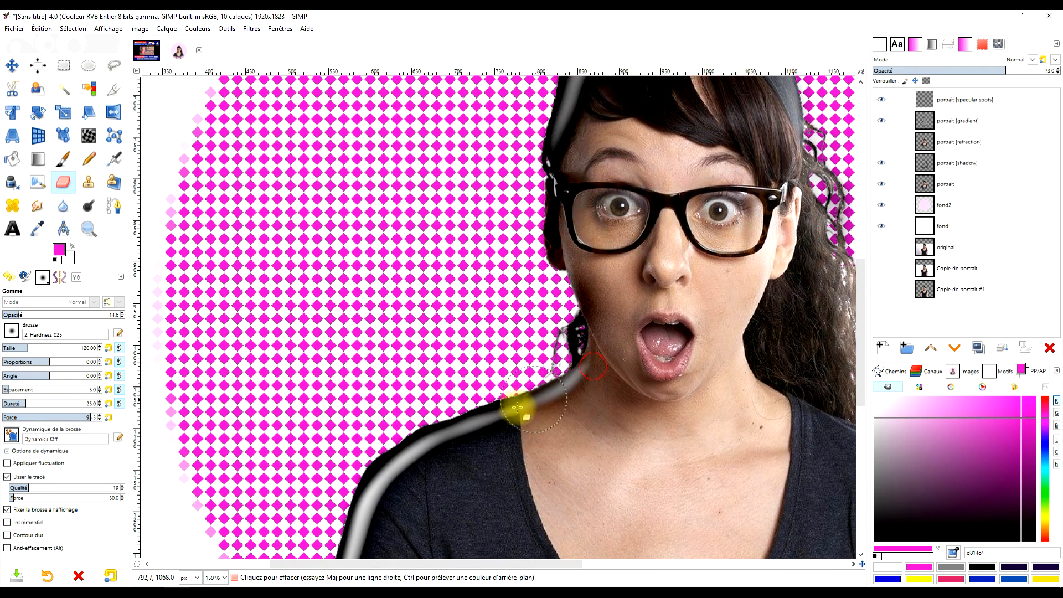
{"action": "scroll", "coordinate": [628, 344], "scroll_direction": "down", "scroll_amount": 3}
{"action": "mouse_move", "coordinate": [520, 315]}
{"action": "left_mouse_down"}
{"action": "mouse_move", "coordinate": [483, 311]}
{"action": "mouse_move", "coordinate": [369, 373]}
{"action": "mouse_move", "coordinate": [328, 477]}
{"action": "mouse_move", "coordinate": [335, 451]}
{"action": "left_mouse_up"}
{"action": "key", "text": "ctrl+z"}
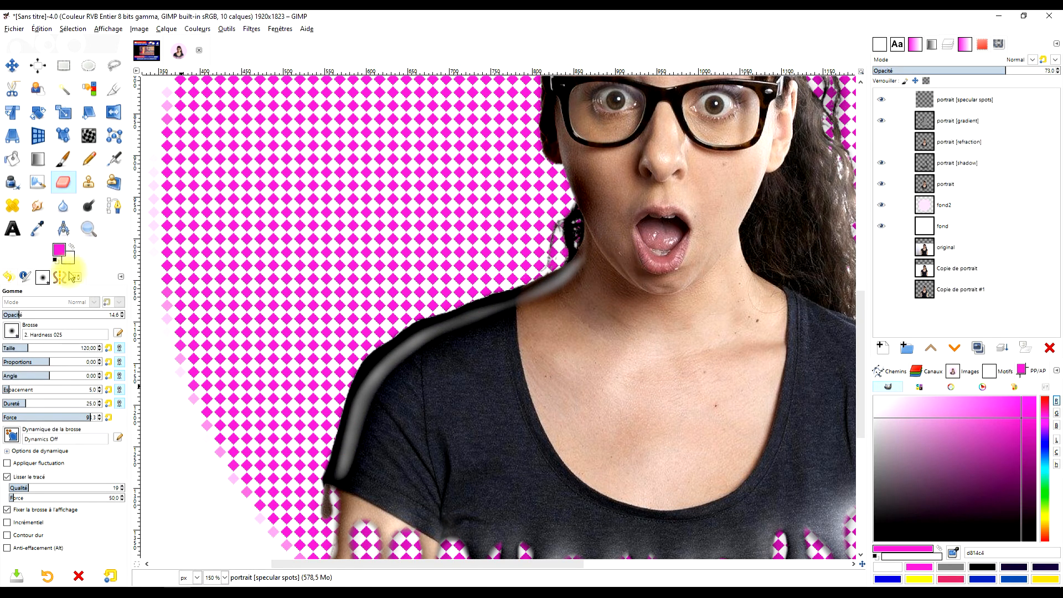
- Push the specular highlights outward to the edges of the shoulder, neck and hair with the Warp tool set to move pixels
{"action": "left_click", "coordinate": [88, 135]}
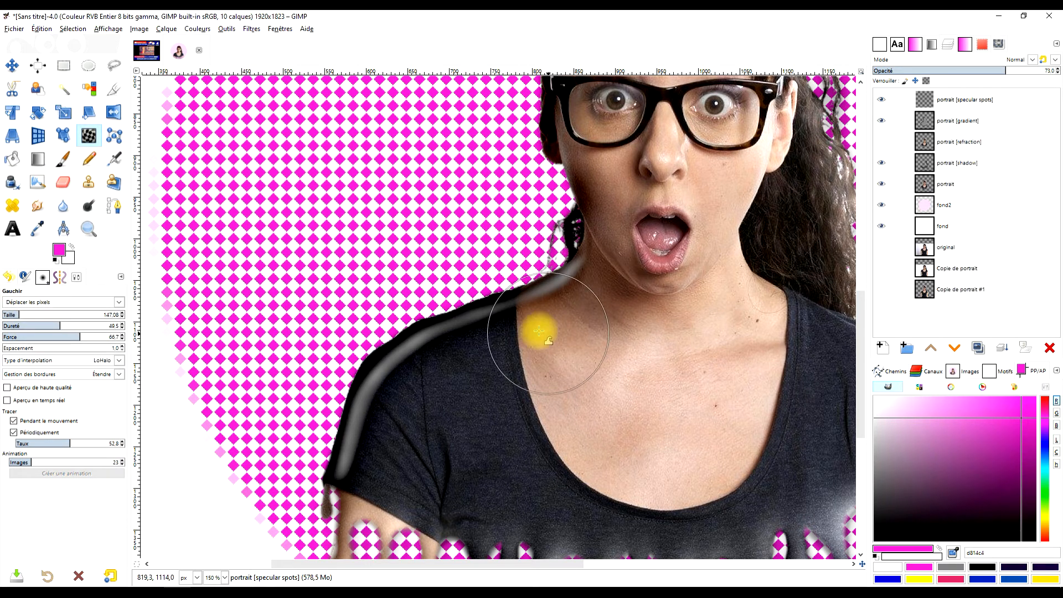
{"action": "mouse_move", "coordinate": [401, 403]}
{"action": "left_mouse_down"}
{"action": "mouse_move", "coordinate": [394, 382]}
{"action": "mouse_move", "coordinate": [446, 369]}
{"action": "mouse_move", "coordinate": [441, 355]}
{"action": "mouse_move", "coordinate": [488, 333]}
{"action": "mouse_move", "coordinate": [547, 318]}
{"action": "mouse_move", "coordinate": [588, 272]}
{"action": "mouse_move", "coordinate": [531, 321]}
{"action": "mouse_move", "coordinate": [503, 314]}
{"action": "mouse_move", "coordinate": [439, 352]}
{"action": "mouse_move", "coordinate": [424, 342]}
{"action": "mouse_move", "coordinate": [385, 394]}
{"action": "mouse_move", "coordinate": [379, 368]}
{"action": "mouse_move", "coordinate": [375, 426]}
{"action": "mouse_move", "coordinate": [356, 424]}
{"action": "mouse_move", "coordinate": [336, 476]}
{"action": "left_mouse_up"}
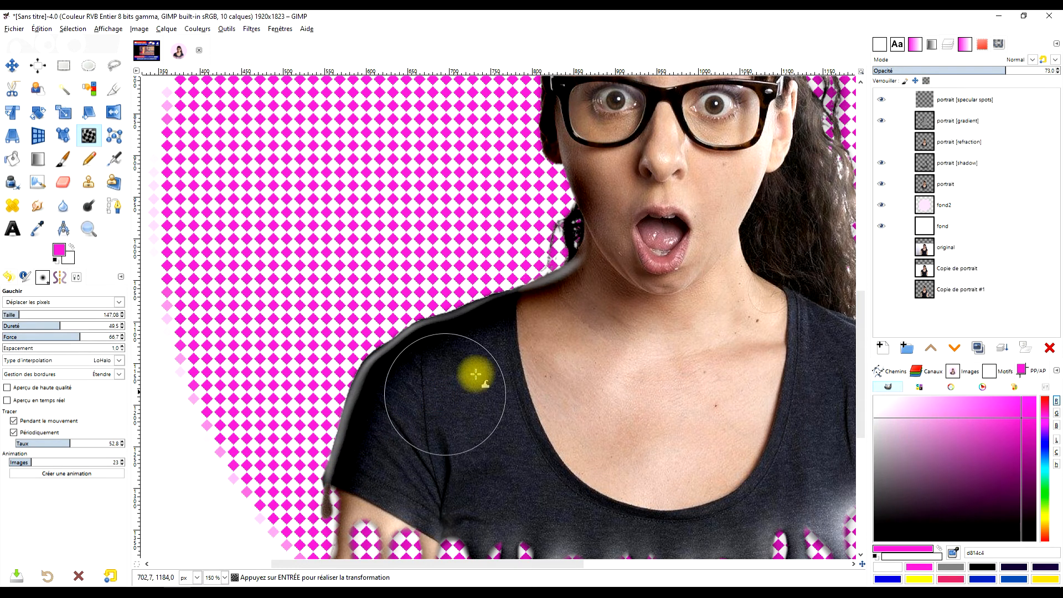
{"action": "scroll", "coordinate": [576, 373], "scroll_direction": "up", "scroll_amount": 5}
{"action": "mouse_move", "coordinate": [560, 267]}
{"action": "left_mouse_down"}
{"action": "mouse_move", "coordinate": [516, 267]}
{"action": "mouse_move", "coordinate": [547, 241]}
{"action": "mouse_move", "coordinate": [525, 226]}
{"action": "mouse_move", "coordinate": [549, 219]}
{"action": "mouse_move", "coordinate": [529, 197]}
{"action": "mouse_move", "coordinate": [568, 190]}
{"action": "mouse_move", "coordinate": [600, 166]}
{"action": "left_mouse_up"}
{"action": "scroll", "coordinate": [669, 241], "scroll_direction": "down", "scroll_amount": 3}
{"action": "scroll", "coordinate": [659, 303], "scroll_direction": "up", "scroll_amount": 2}
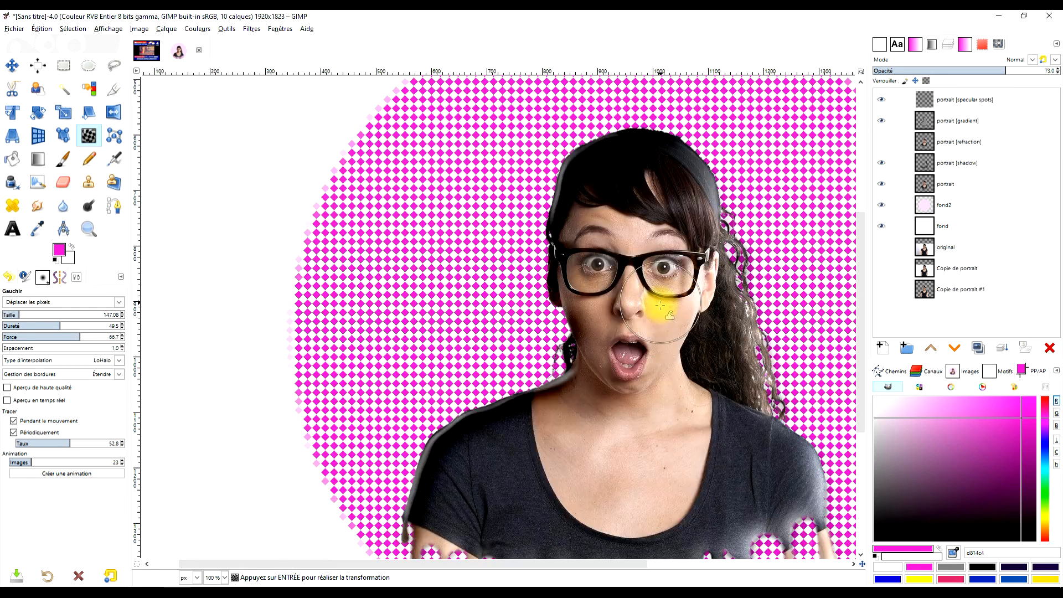
{"action": "scroll", "coordinate": [643, 304], "scroll_direction": "down", "scroll_amount": 2}
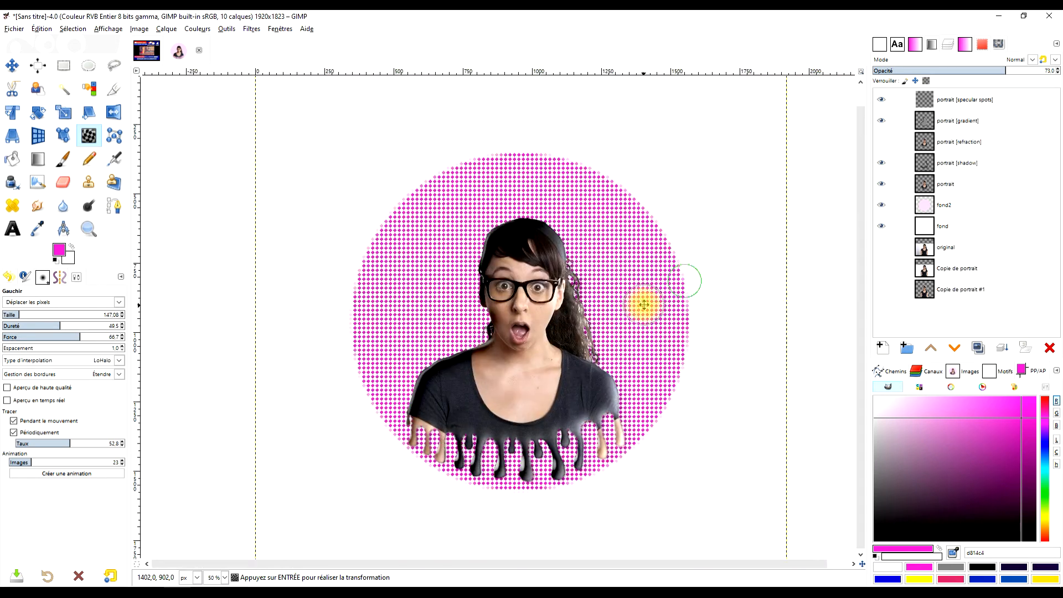
- Show the portrait [refraction] layer and compare the portrait with and without it, examining the shoulders and drips
{"action": "left_click", "coordinate": [881, 142]}
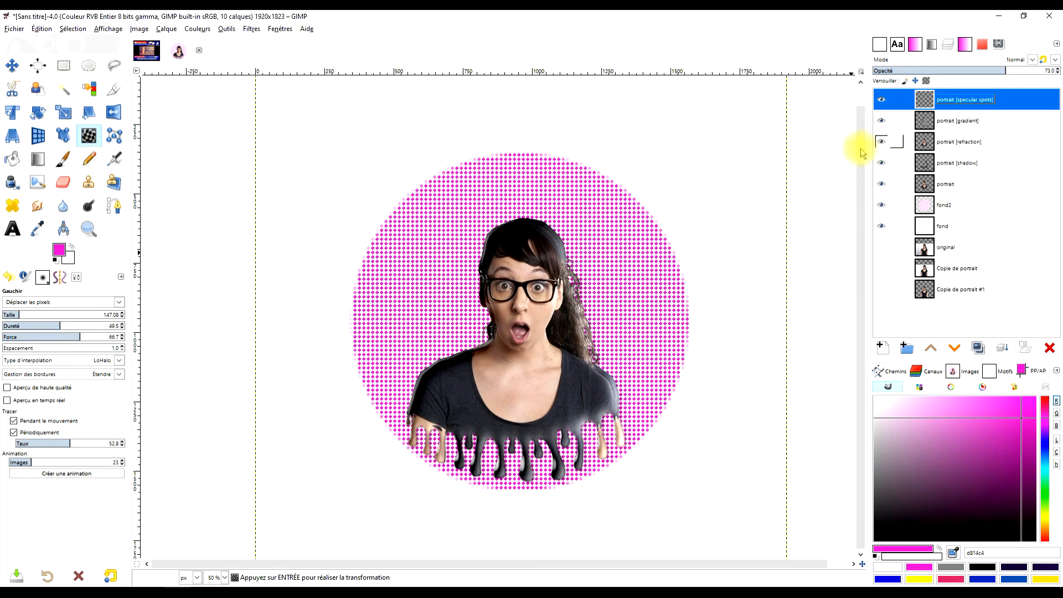
{"action": "scroll", "coordinate": [467, 376], "scroll_direction": "up", "scroll_amount": 4}
{"action": "scroll", "coordinate": [482, 377], "scroll_direction": "down", "scroll_amount": 2}
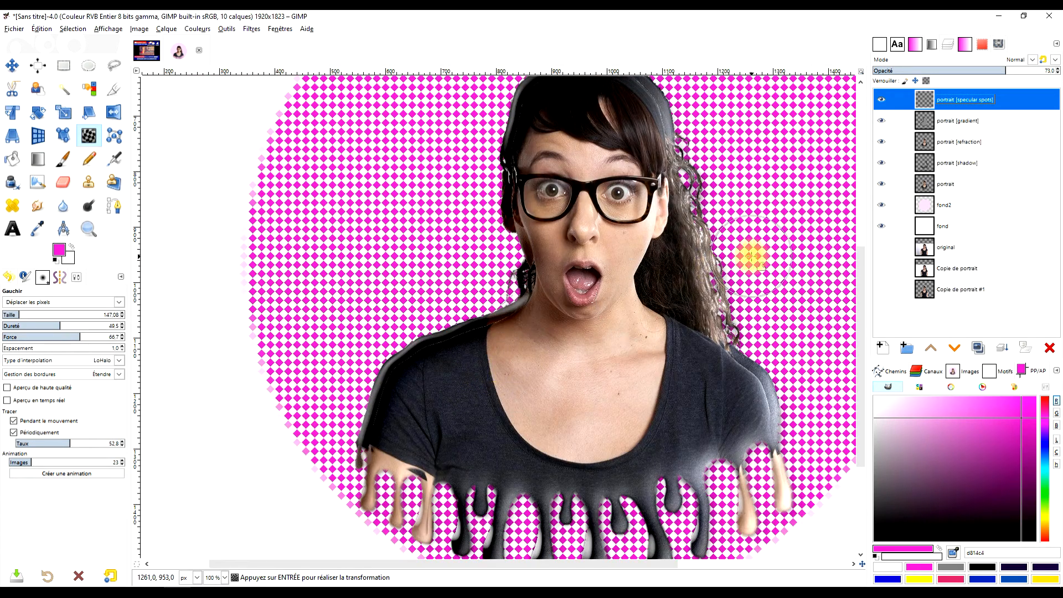
{"action": "left_click", "coordinate": [940, 157]}
{"action": "left_click", "coordinate": [960, 149]}
{"action": "left_click", "coordinate": [881, 143]}
{"action": "left_click", "coordinate": [881, 142]}
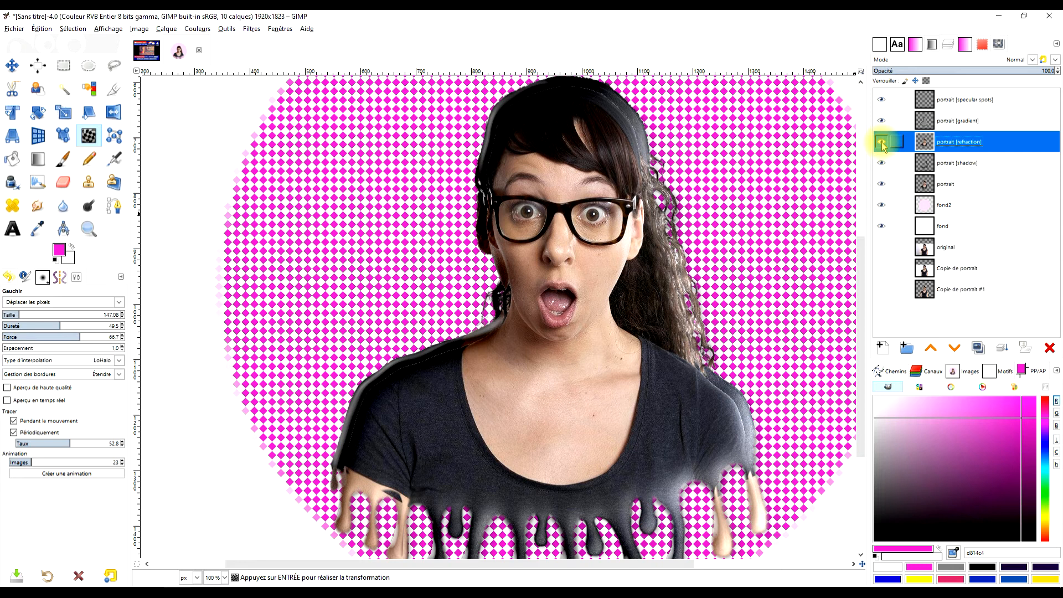
{"action": "left_click", "coordinate": [956, 145]}
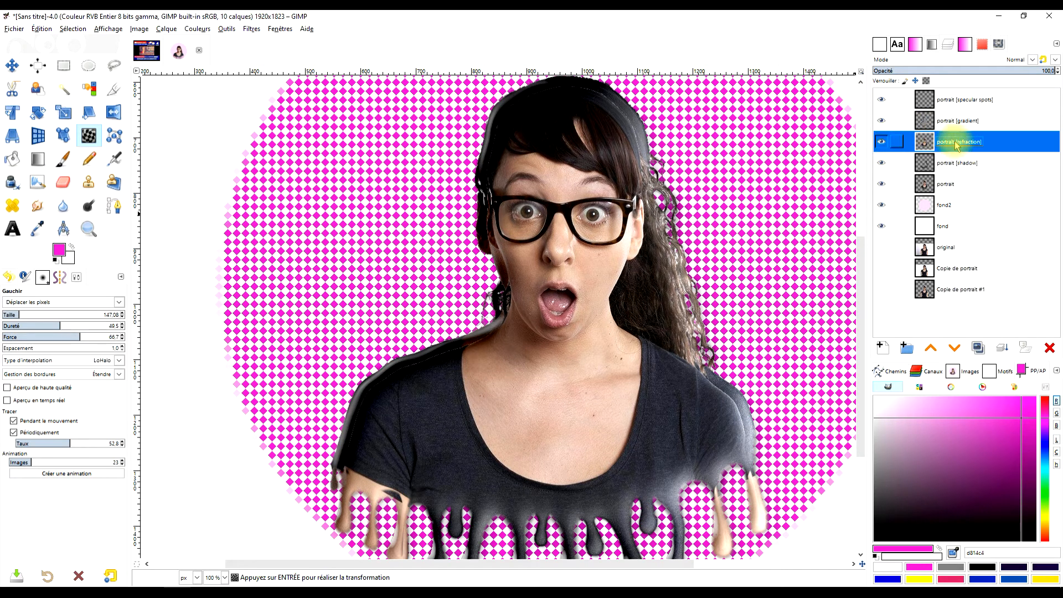
- Reduce the portrait [refraction] layer's opacity to 23.9, comparing the portrait with and without the layer
{"action": "left_click", "coordinate": [1008, 71]}
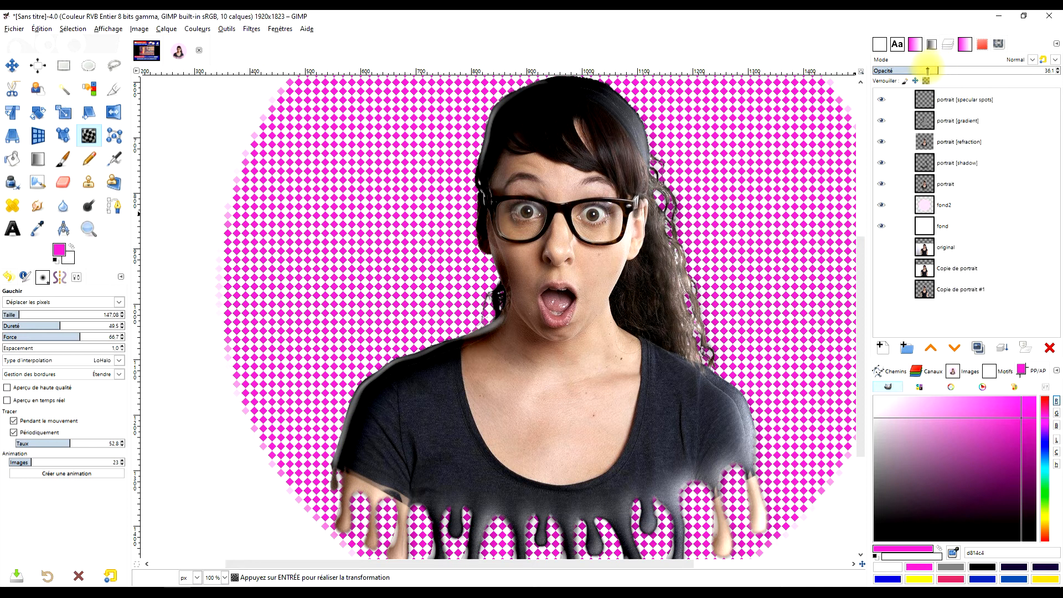
{"action": "left_click", "coordinate": [881, 145]}
{"action": "left_click", "coordinate": [880, 144]}
{"action": "left_click", "coordinate": [880, 145]}
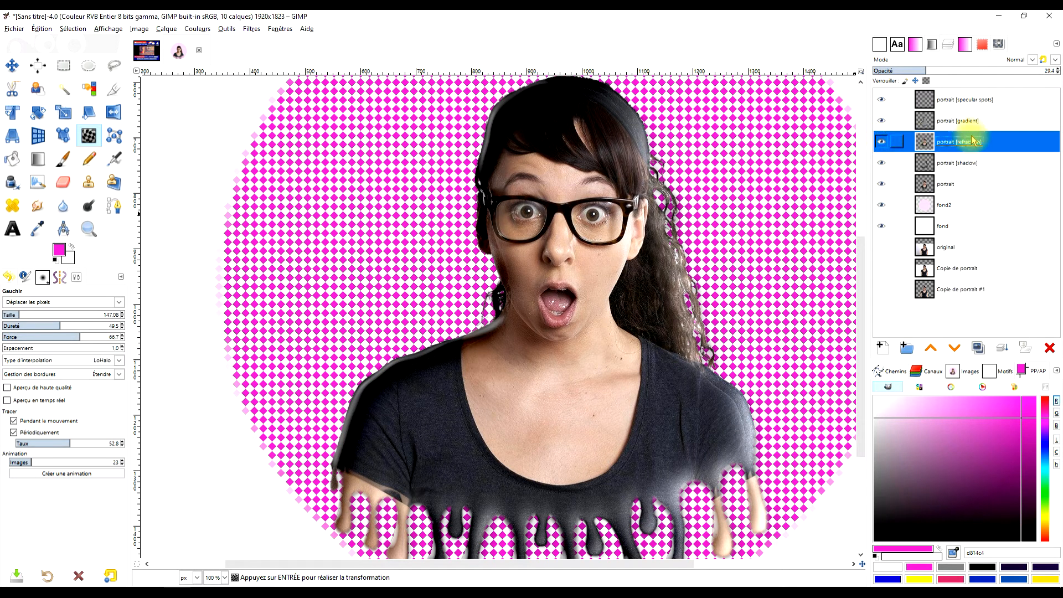
{"action": "left_click", "coordinate": [916, 70]}
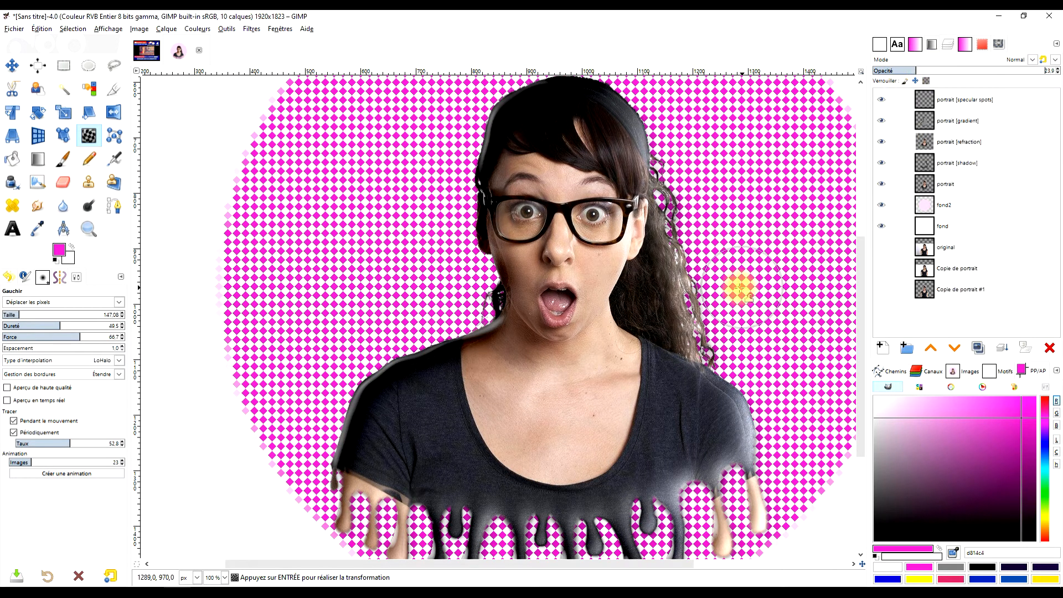
- Inspect the refraction on the shoulders and drips, and hide the portrait [refraction] layer
{"action": "scroll", "coordinate": [739, 238], "scroll_direction": "down", "scroll_amount": 2}
{"action": "scroll", "coordinate": [708, 317], "scroll_direction": "up", "scroll_amount": 1}
{"action": "scroll", "coordinate": [657, 315], "scroll_direction": "up", "scroll_amount": 2}
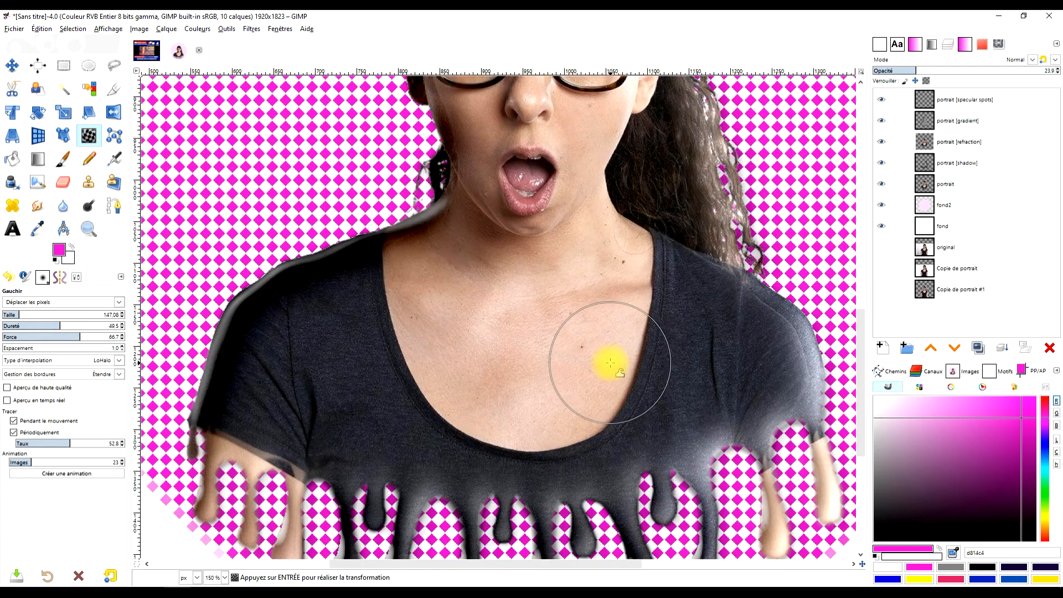
{"action": "scroll", "coordinate": [605, 360], "scroll_direction": "down", "scroll_amount": 1}
{"action": "scroll", "coordinate": [644, 359], "scroll_direction": "down", "scroll_amount": 2}
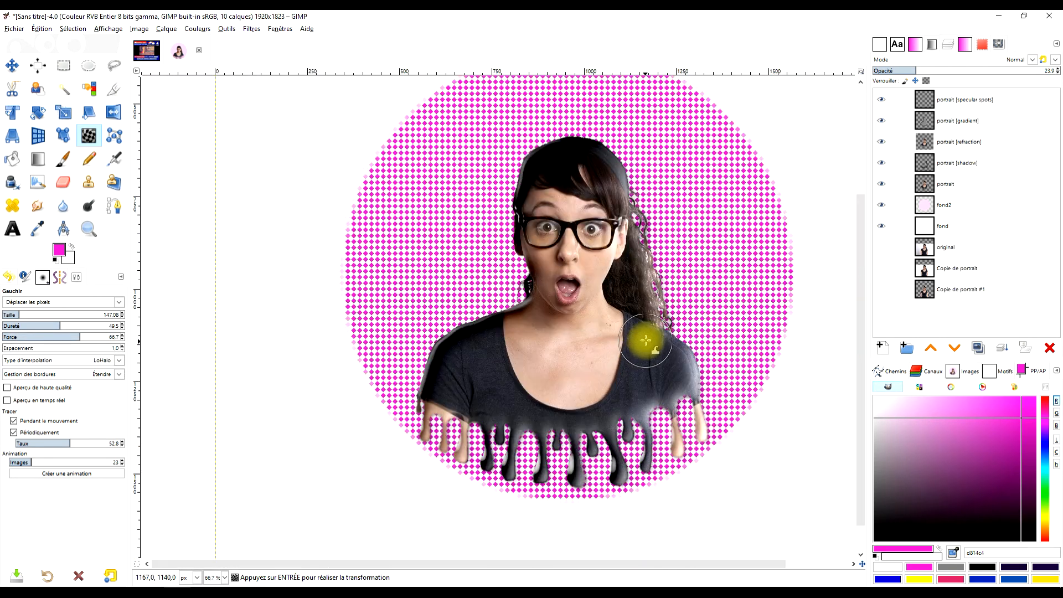
{"action": "scroll", "coordinate": [641, 340], "scroll_direction": "up", "scroll_amount": 1}
{"action": "left_click", "coordinate": [881, 142]}
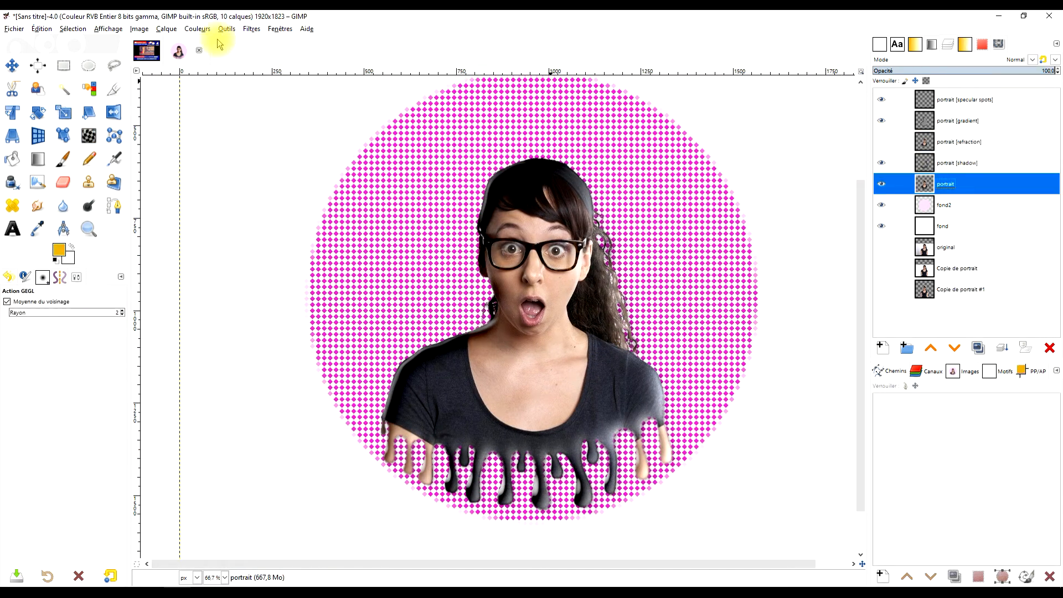
- Apply Hue-Saturation to the portrait layer with hue -5.4 and saturation 83.8
{"action": "left_click", "coordinate": [197, 28]}
{"action": "mouse_move", "coordinate": [170, 32]}
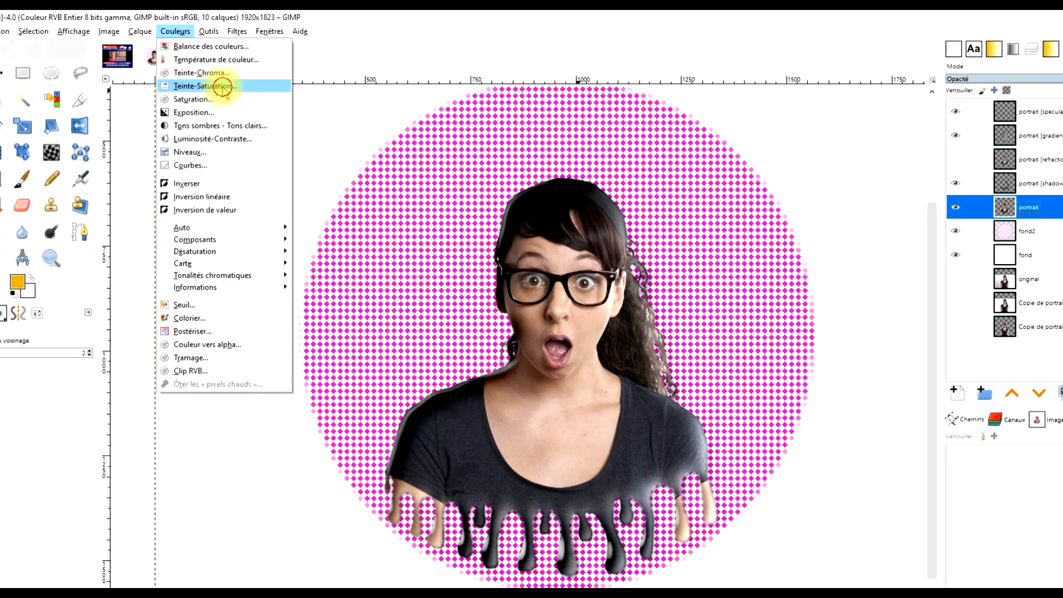
{"action": "left_click", "coordinate": [223, 89]}
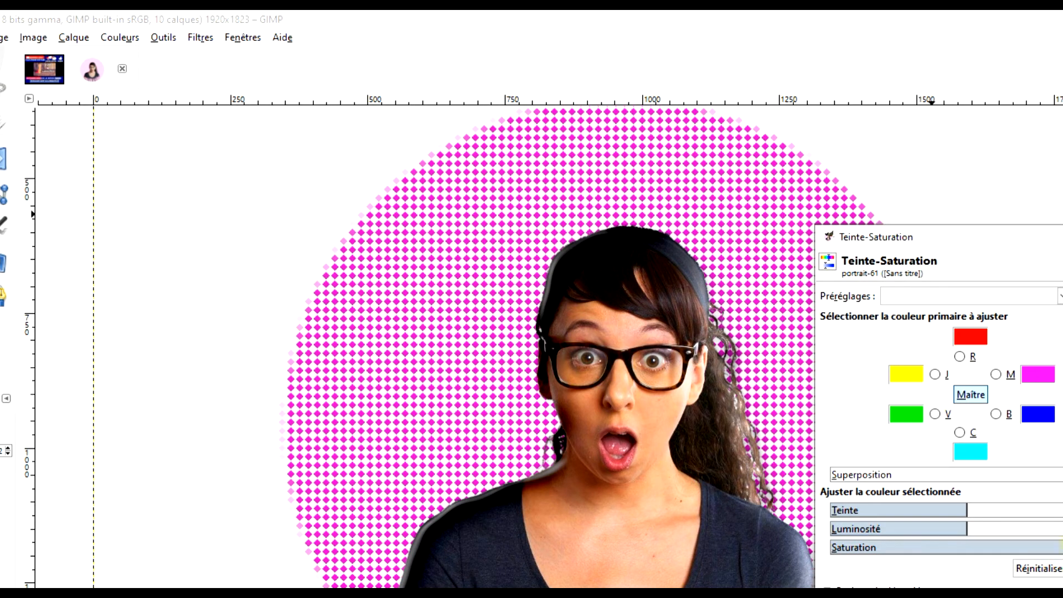
{"action": "left_click", "coordinate": [959, 510]}
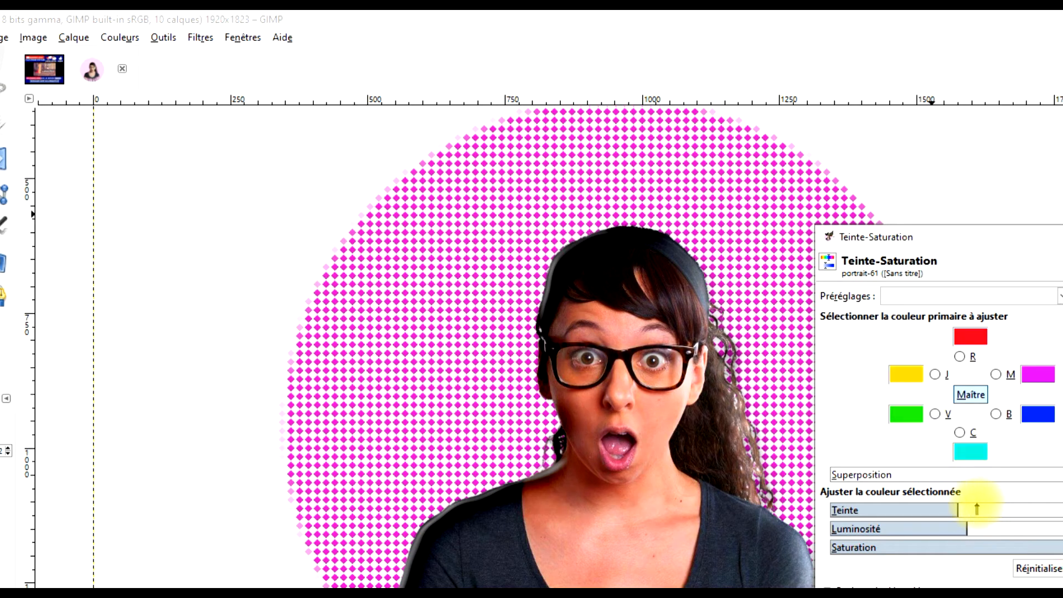
{"action": "left_click", "coordinate": [976, 507]}
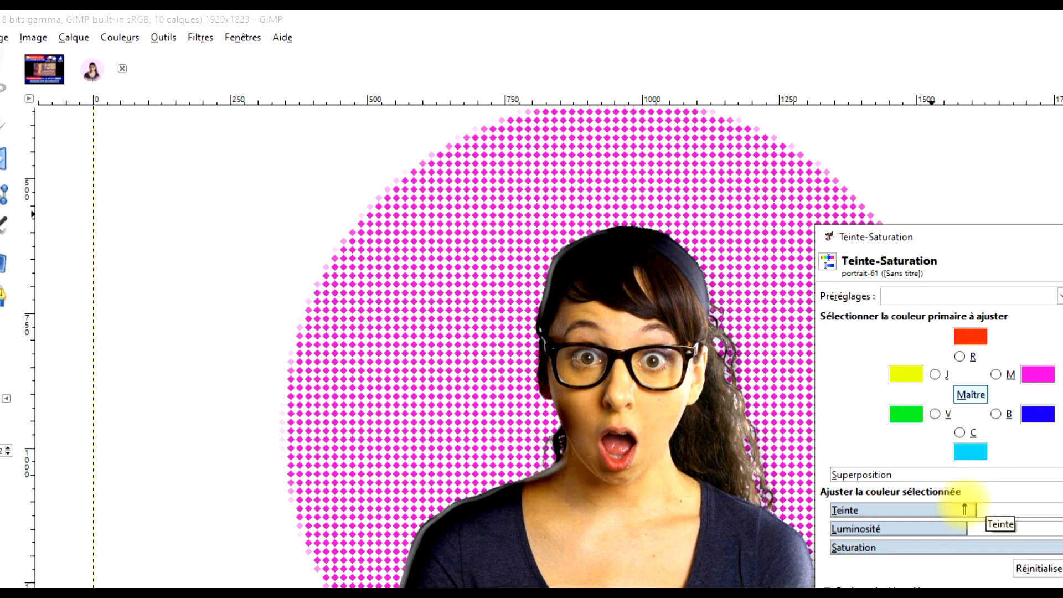
{"action": "left_click", "coordinate": [963, 509]}
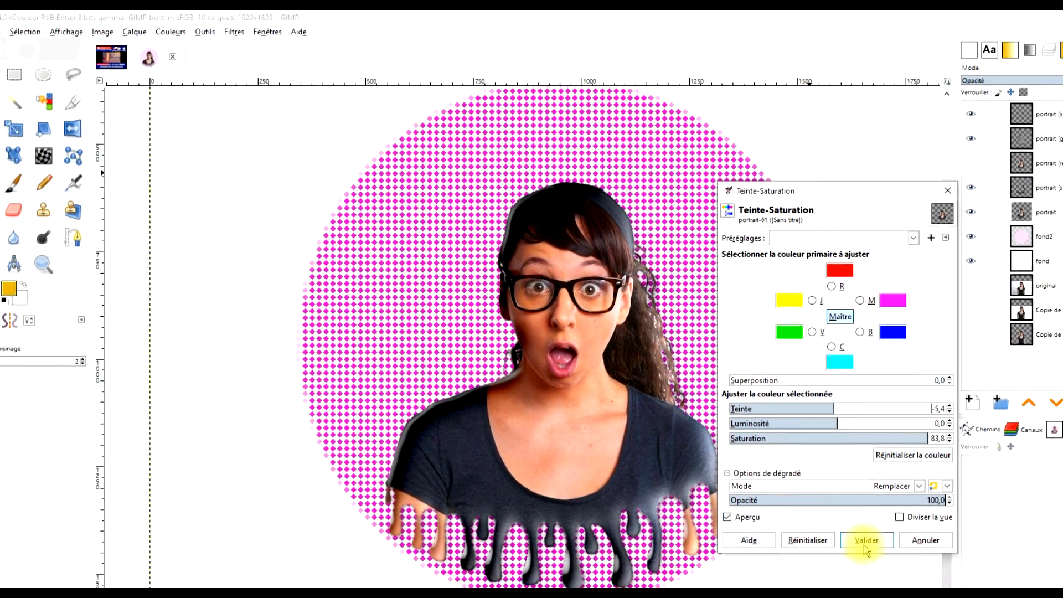
{"action": "left_click", "coordinate": [829, 494]}
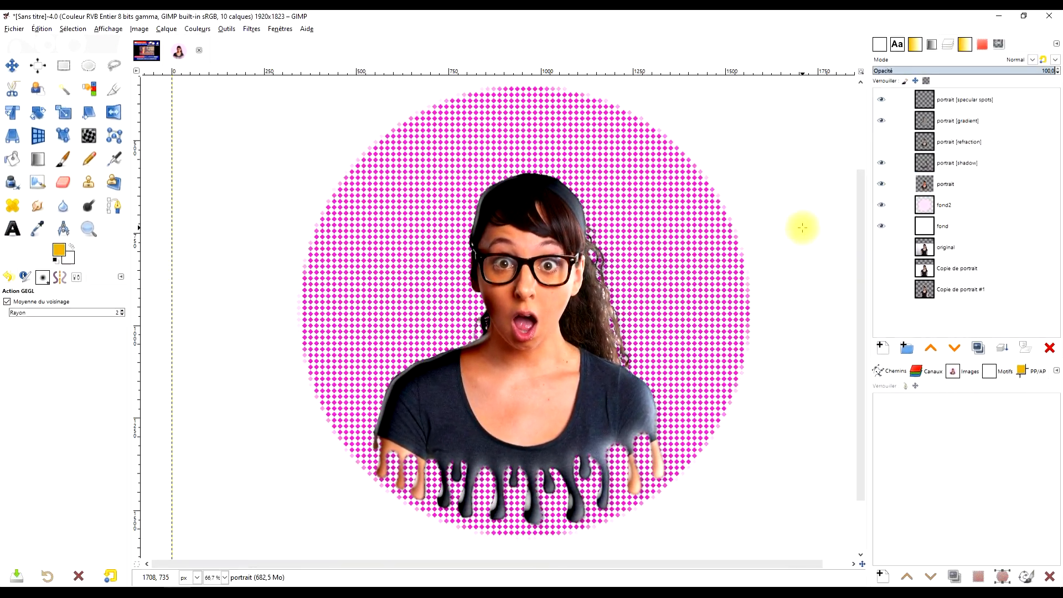
{"action": "key", "text": "minus"}
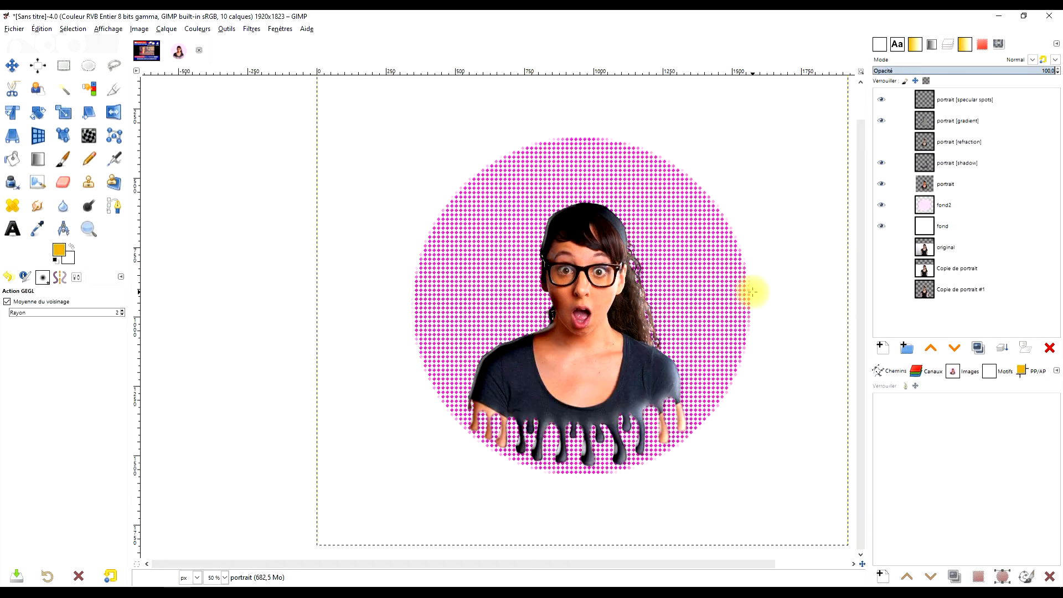
- Move the magenta circle on the fond2 layer slightly down behind the portrait
{"action": "key", "text": "plus"}
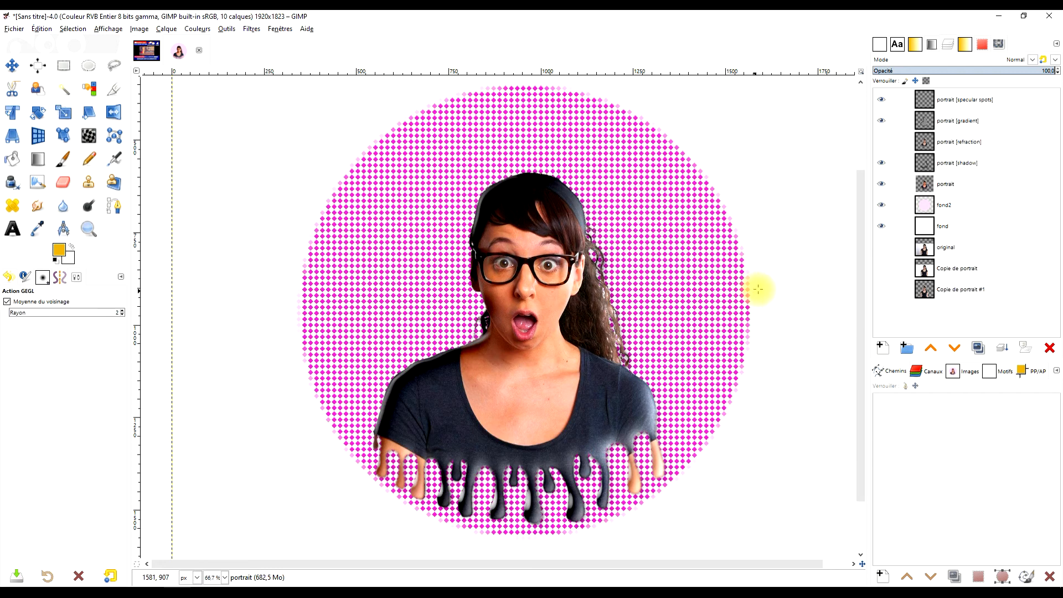
{"action": "left_click", "coordinate": [934, 210]}
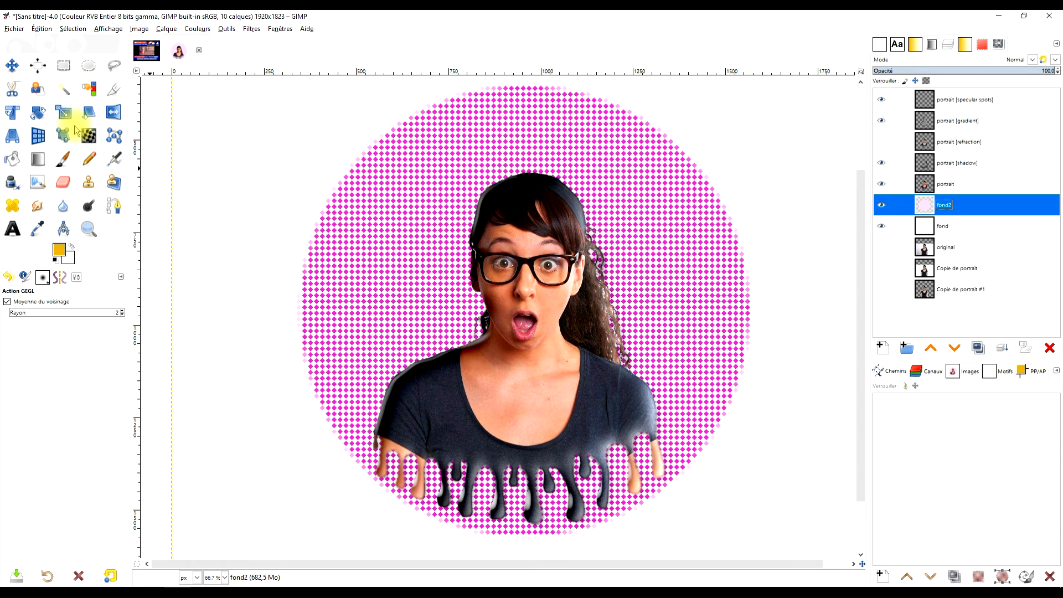
{"action": "left_click", "coordinate": [12, 66]}
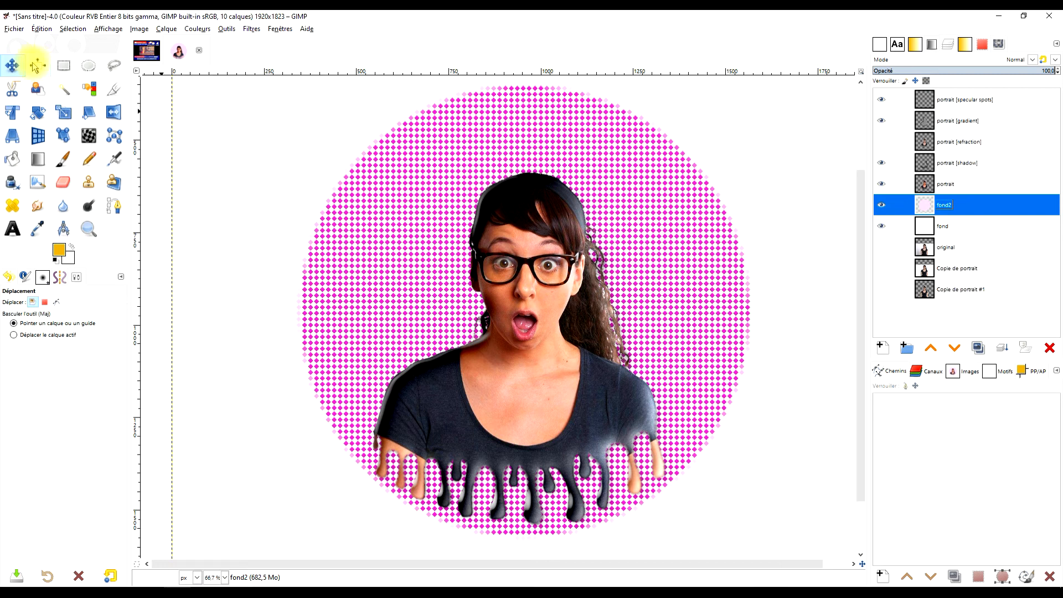
{"action": "left_click", "coordinate": [623, 156]}
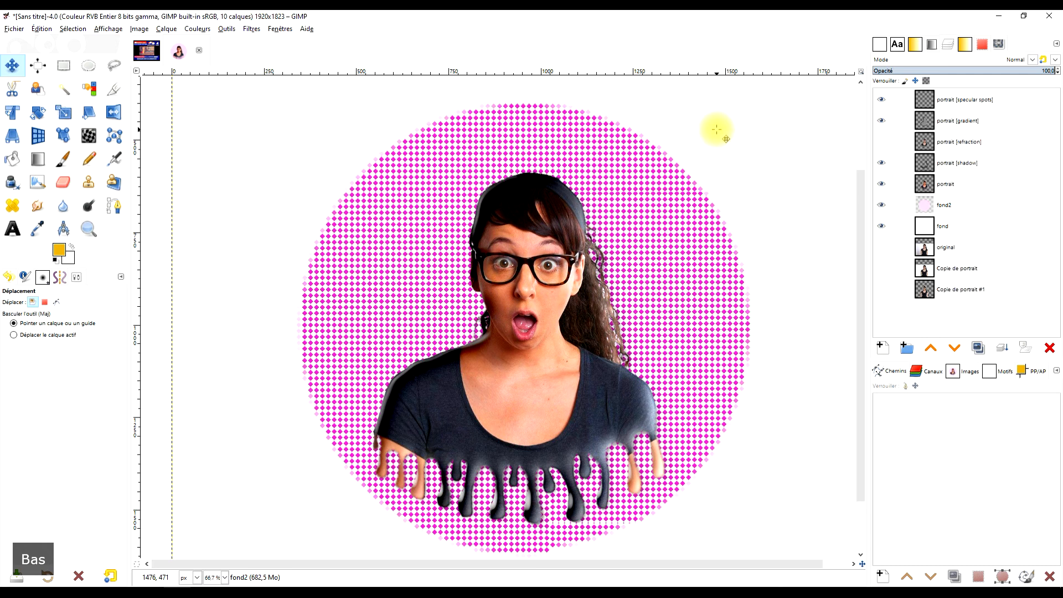
{"action": "scroll", "coordinate": [683, 166], "scroll_direction": "down", "scroll_amount": 3}
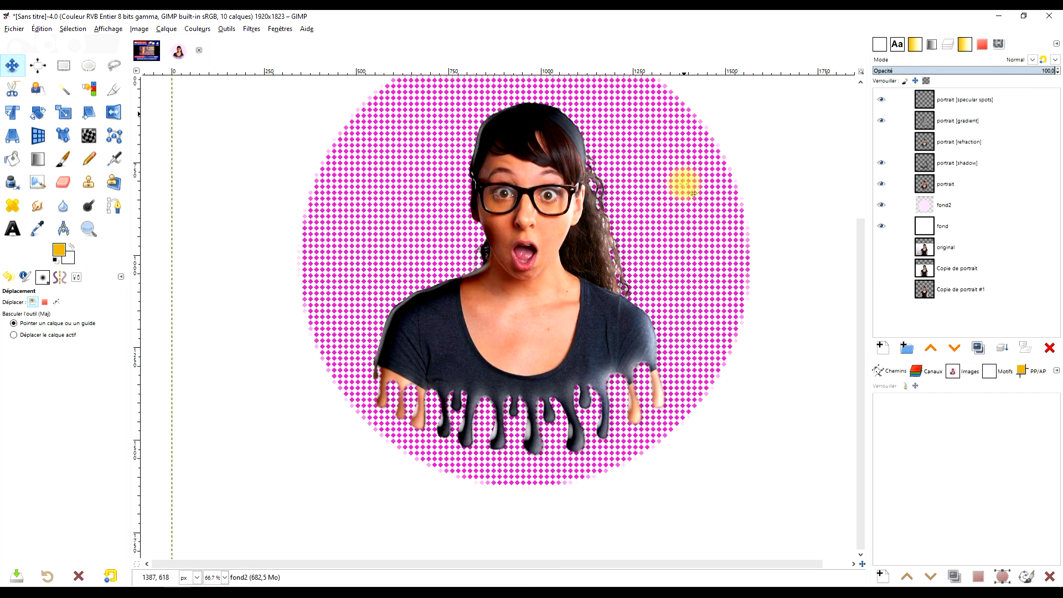
{"action": "left_click_drag", "start_coordinate": [763, 174], "coordinate": [760, 209]}
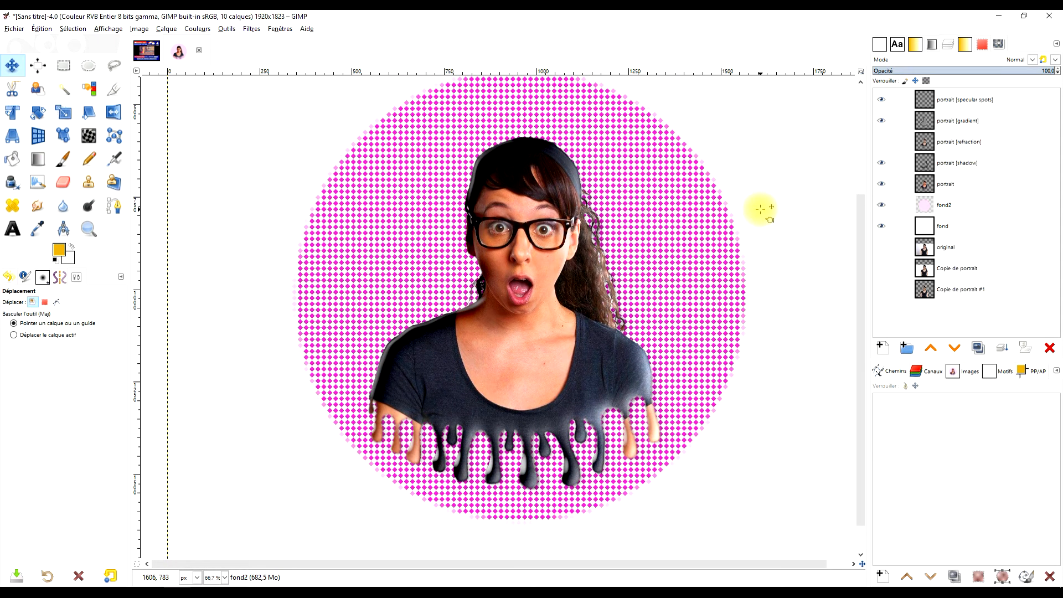
- Fine-tune the magenta circle's vertical position in small nudges, settling it slightly lower around the portrait and its drips
{"action": "key", "text": "Down"}
{"action": "key", "text": "Down"}
{"action": "key", "text": "Down"}
{"action": "key", "text": "Down"}
{"action": "key", "text": "Down"}
{"action": "key", "text": "Up"}
{"action": "key", "text": "Up"}
{"action": "key", "text": "Up"}
{"action": "key", "text": "Up"}
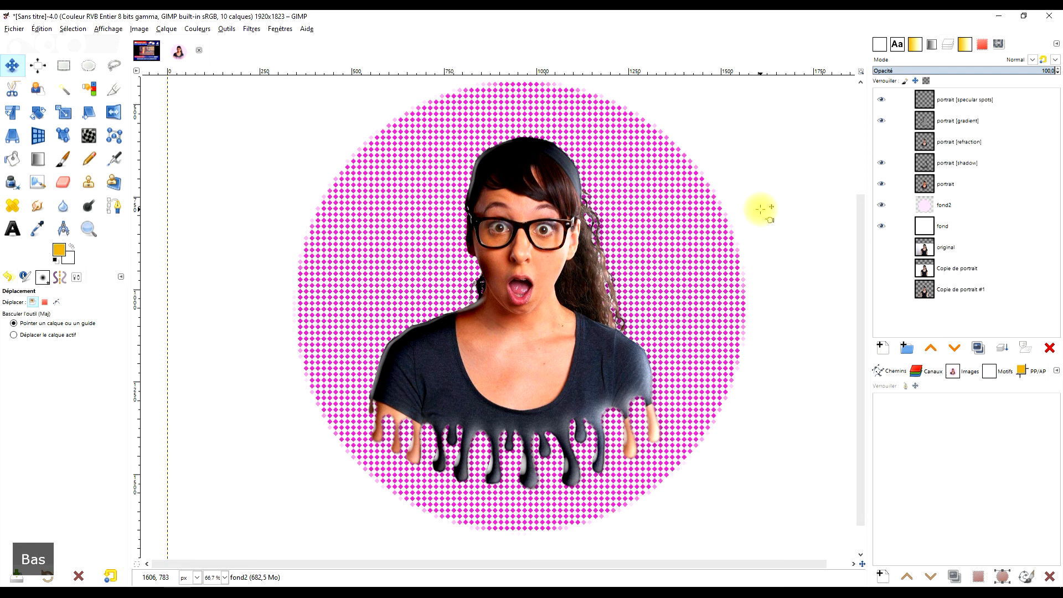
{"action": "key", "text": "Down"}
{"action": "key", "text": "Down"}
{"action": "key", "text": "Down"}
{"action": "key", "text": "Down"}
{"action": "key", "text": "Down"}
{"action": "key", "text": "Down"}
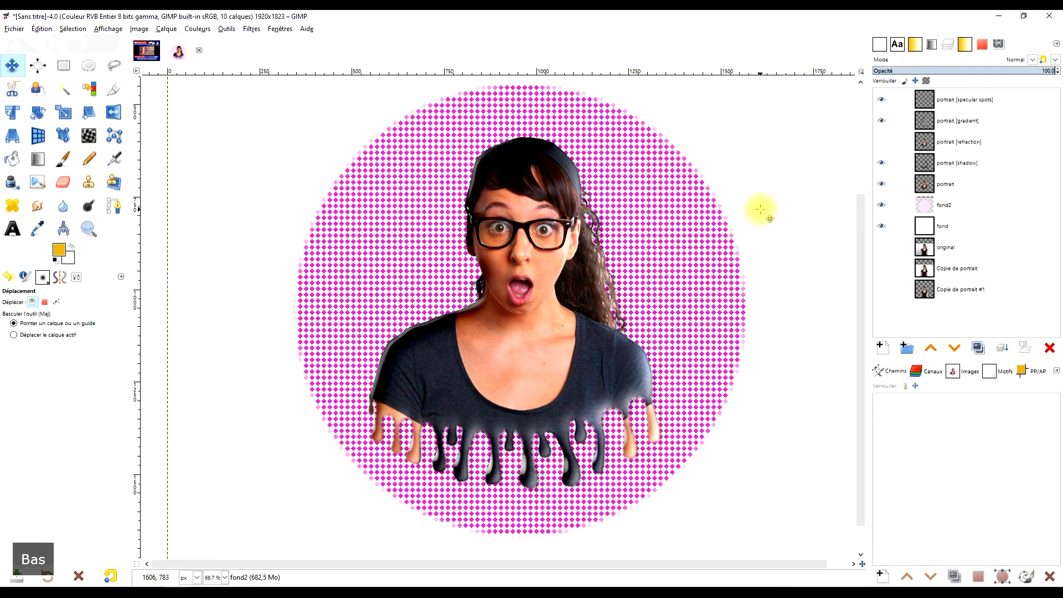
- Crop the image to 1362 × 1380 px around the magenta circle, keeping a white margin on all sides
{"action": "left_click_drag", "start_coordinate": [824, 245], "coordinate": [665, 306]}
{"action": "scroll", "coordinate": [800, 247], "scroll_direction": "down", "scroll_amount": 2}
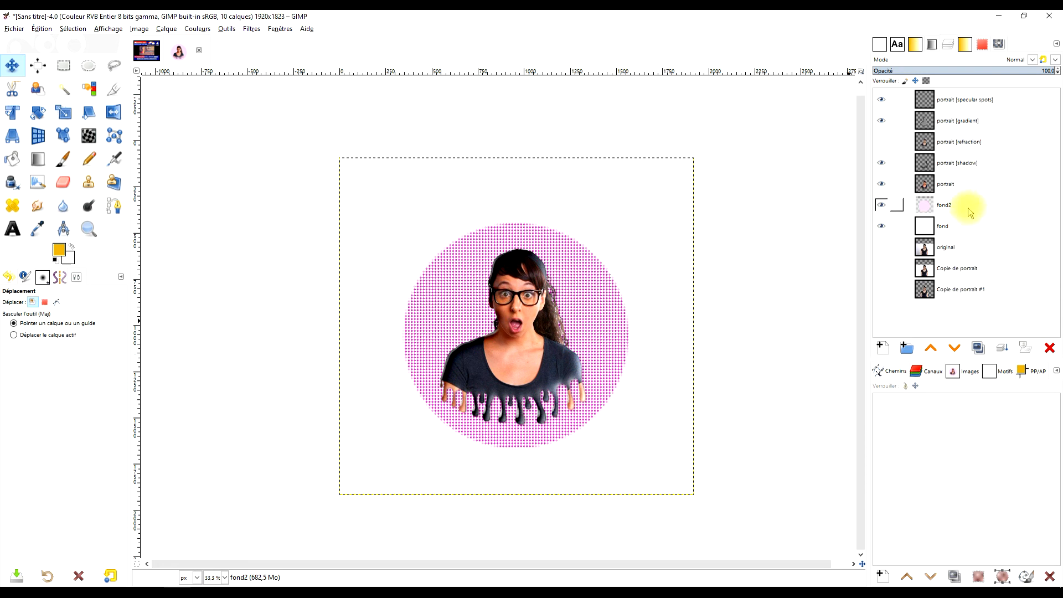
{"action": "left_click", "coordinate": [116, 90]}
{"action": "left_click_drag", "start_coordinate": [378, 210], "coordinate": [642, 460]}
{"action": "left_click_drag", "start_coordinate": [629, 339], "coordinate": [624, 339]}
{"action": "left_click_drag", "start_coordinate": [392, 338], "coordinate": [404, 338]}
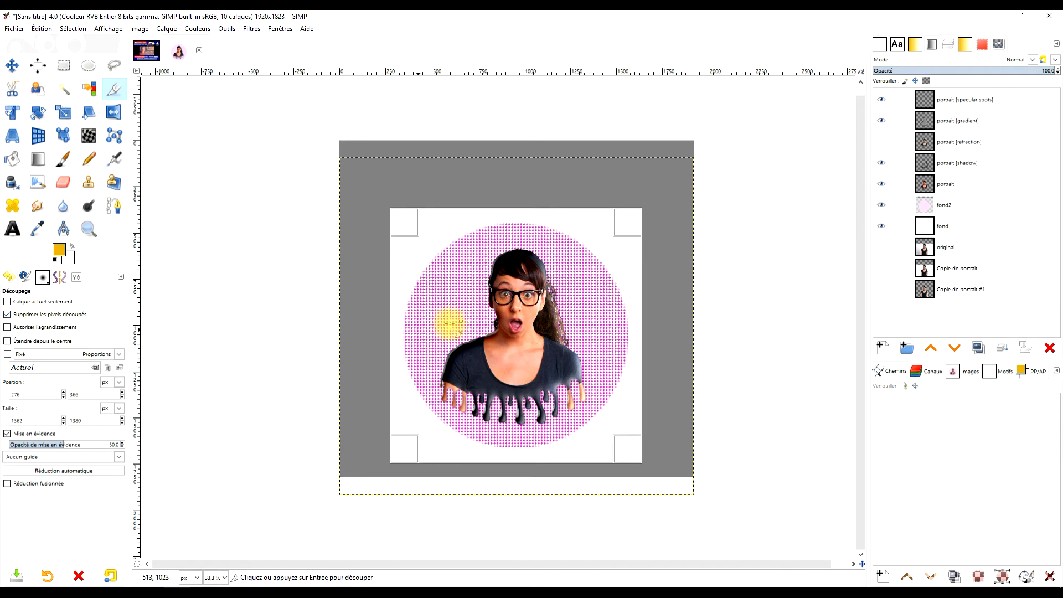
{"action": "left_click", "coordinate": [541, 316]}
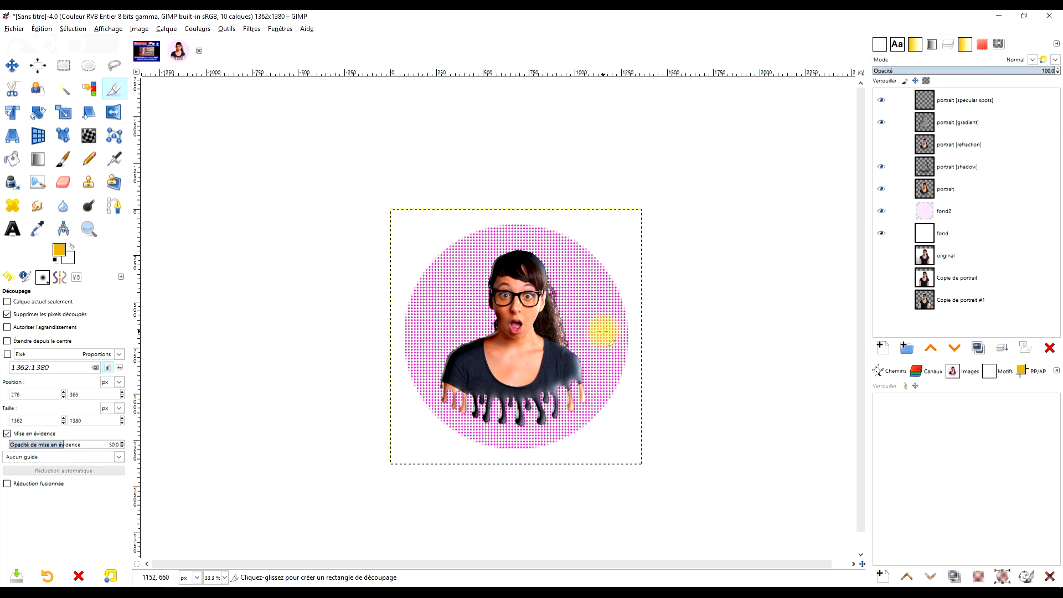
- Add the text "G'MIC" in Arial Bold over the circle's lower edge and set its size to 200 px
{"action": "left_click_drag", "start_coordinate": [389, 187], "coordinate": [667, 471]}
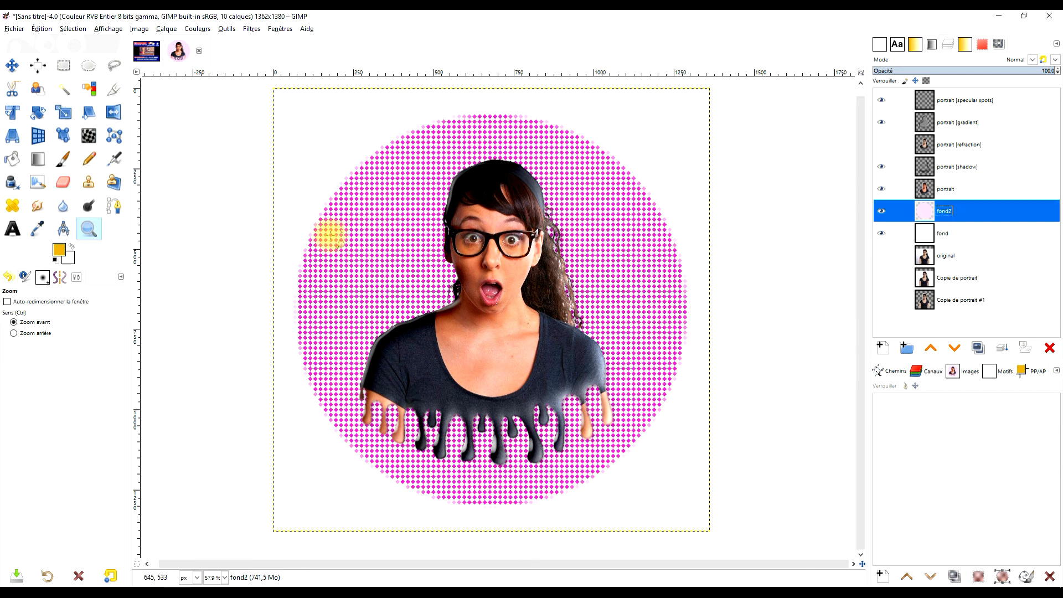
{"action": "key", "text": "t"}
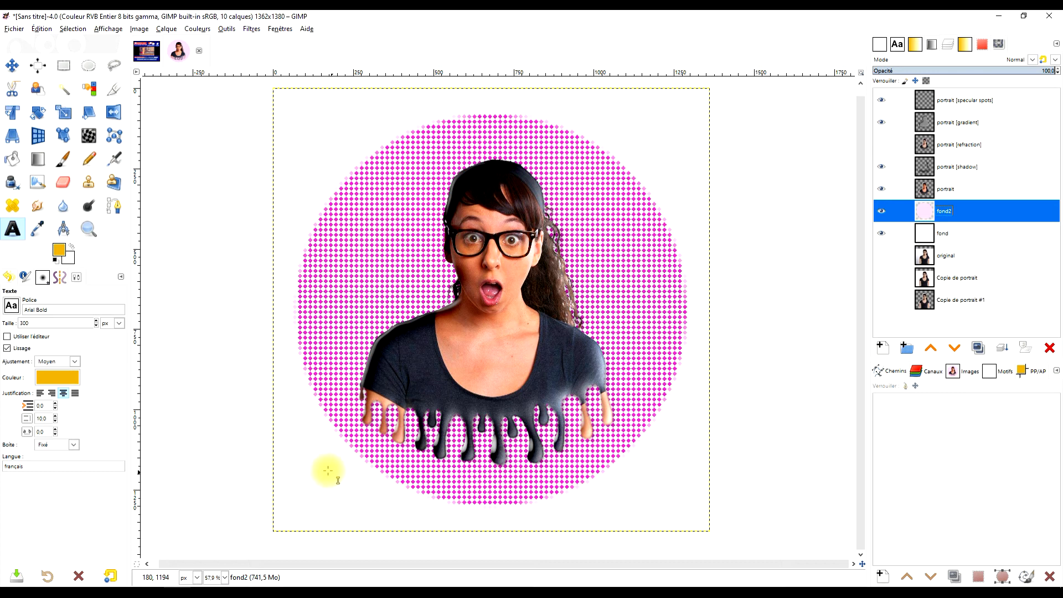
{"action": "left_click_drag", "start_coordinate": [334, 459], "coordinate": [668, 522]}
{"action": "key", "text": "Caps_Lock"}
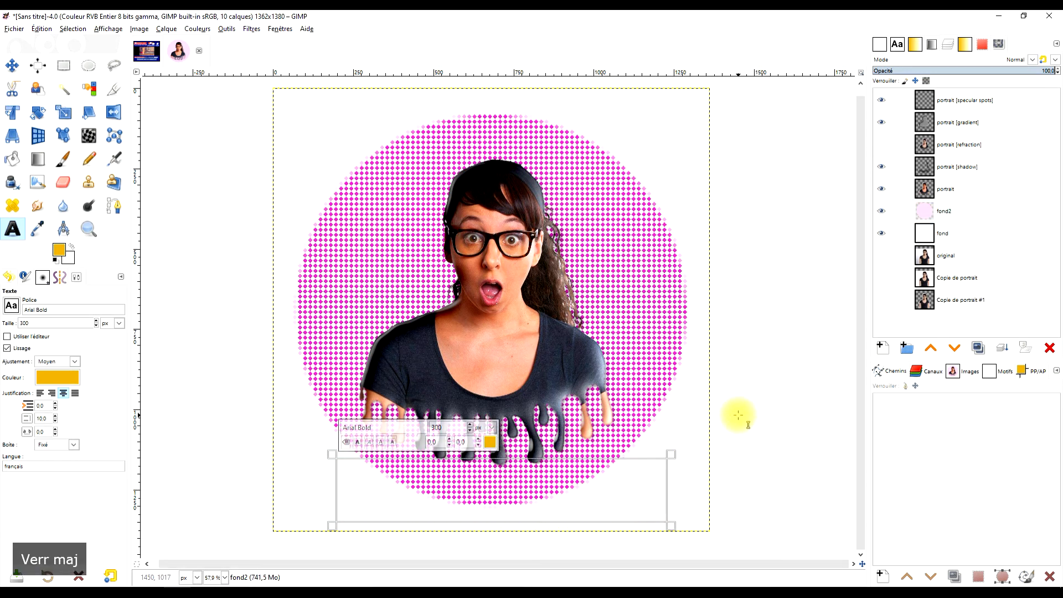
{"action": "type", "text": "G"}
{"action": "key", "text": "Caps_Lock"}
{"action": "type", "text": "'"}
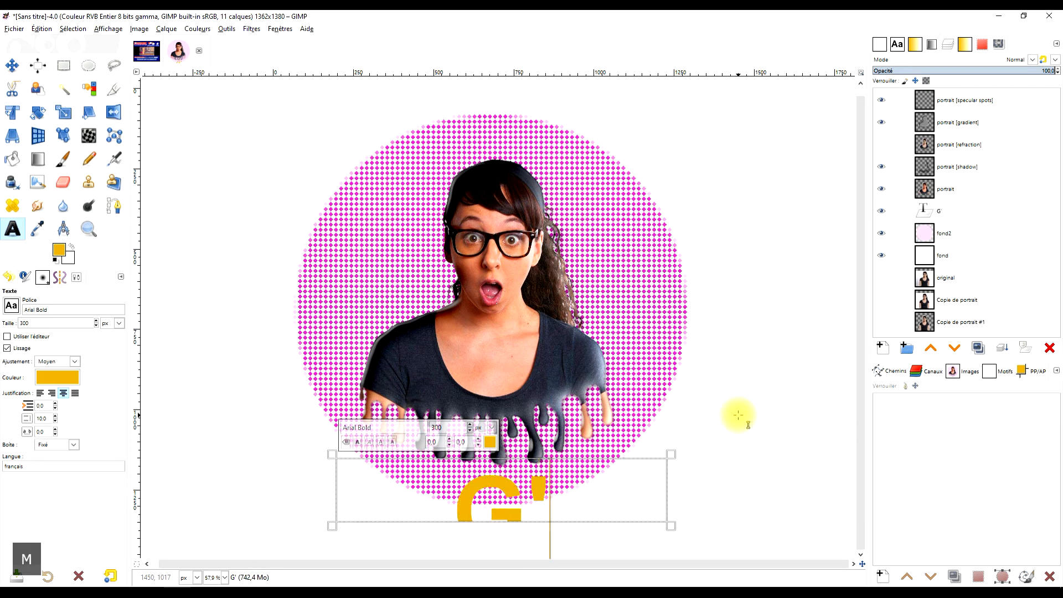
{"action": "type", "text": "MIC"}
{"action": "key", "text": "ctrl+a"}
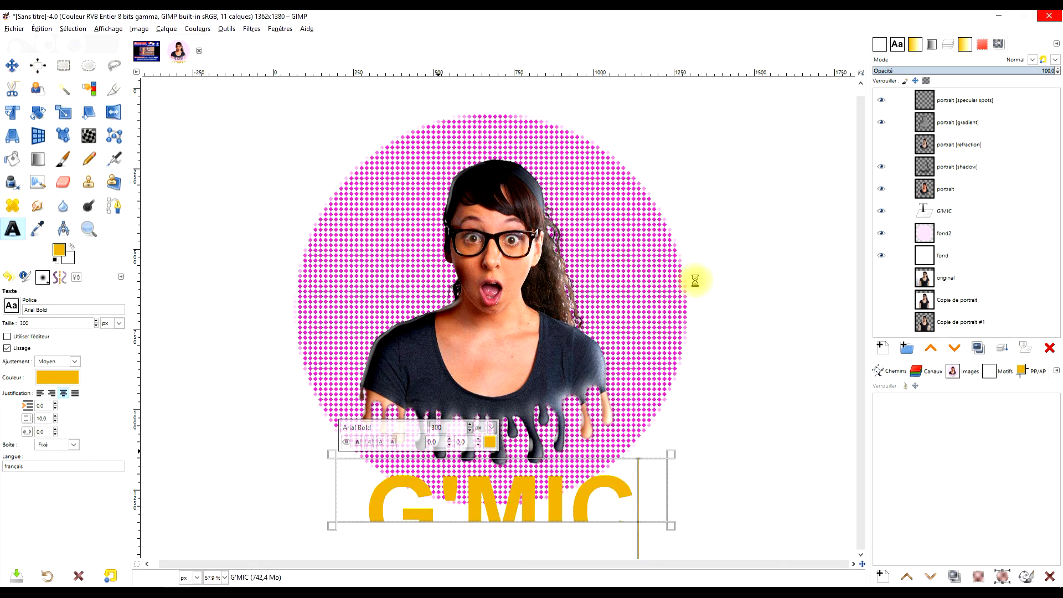
{"action": "type", "text": "200"}
{"action": "key", "text": "Return"}
- Position the G'MIC text horizontally centred below the drips, over the circle's lower edge, with the portrait layers shown
{"action": "left_click_drag", "start_coordinate": [595, 404], "coordinate": [501, 407]}
{"action": "left_click", "coordinate": [38, 66]}
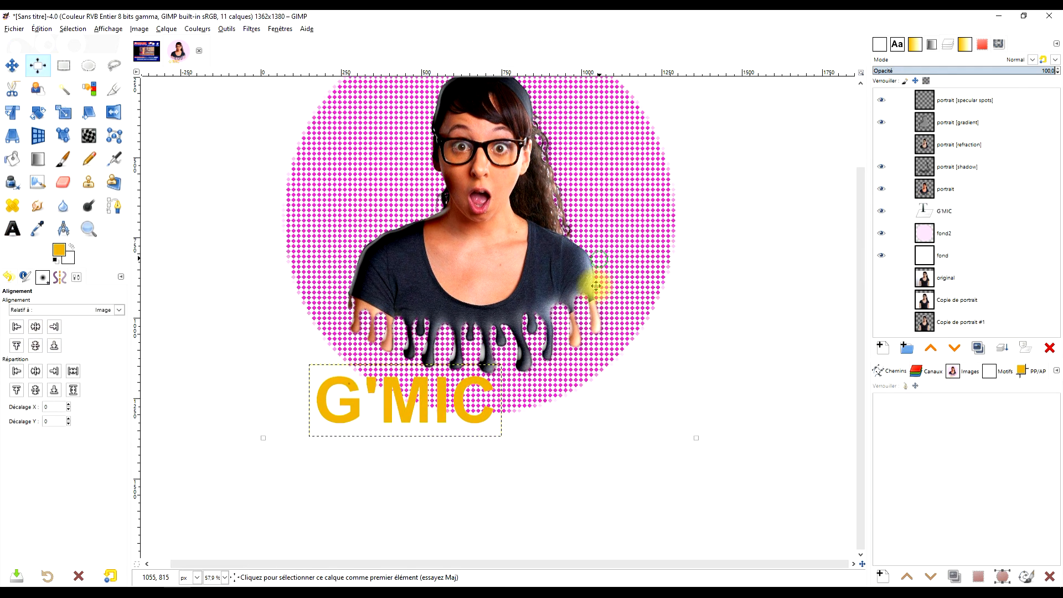
{"action": "key", "text": "m"}
{"action": "left_click_drag", "start_coordinate": [881, 99], "coordinate": [881, 188]}
{"action": "left_click_drag", "start_coordinate": [419, 450], "coordinate": [507, 450]}
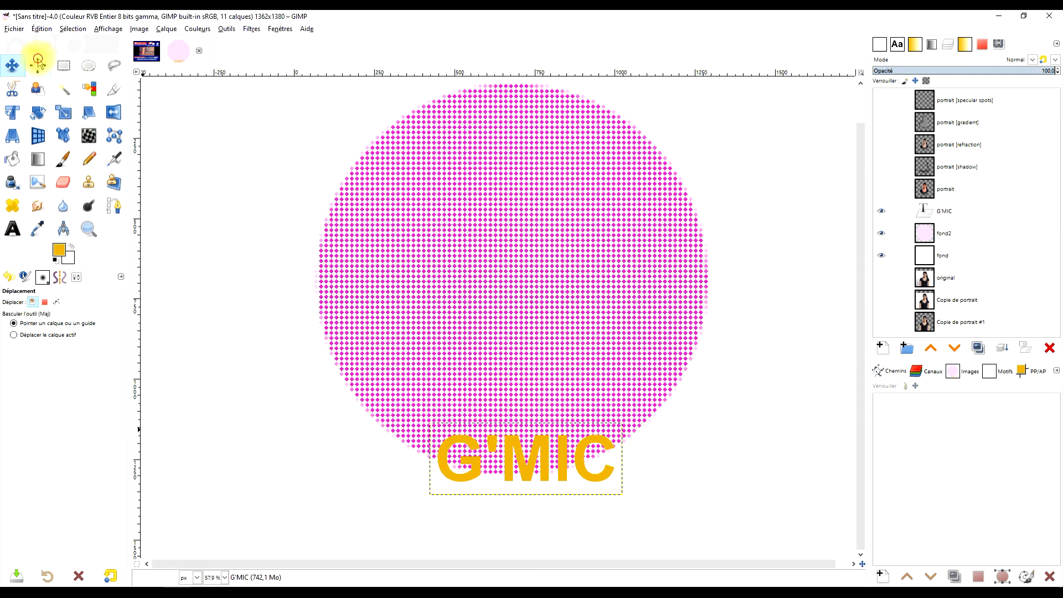
{"action": "left_click", "coordinate": [38, 66]}
{"action": "key", "text": "ctrl+z"}
{"action": "key", "text": "ctrl+z"}
{"action": "left_click", "coordinate": [880, 145]}
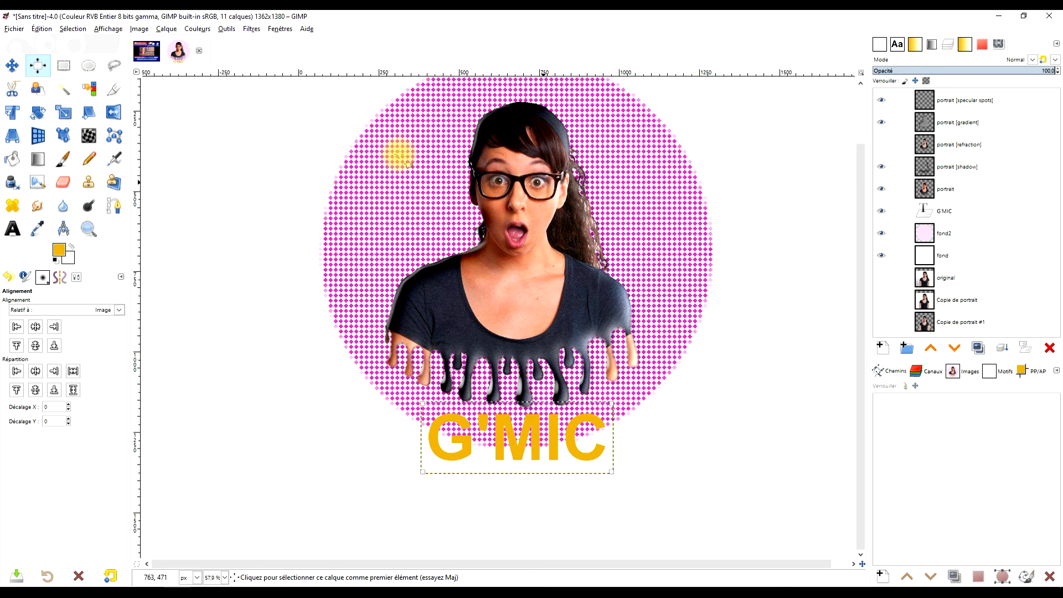
- Change the colour of the whole G'MIC text to purple
{"action": "key", "text": "t"}
{"action": "left_click", "coordinate": [498, 465]}
{"action": "key", "text": "ctrl+a"}
{"action": "left_click", "coordinate": [558, 413]}
{"action": "left_click", "coordinate": [720, 244]}
{"action": "left_click", "coordinate": [698, 382]}
- Start a Drop Shadow (Ombre portée) on the G'MIC text, trying the "bienvenue" preset and choosing "ombre grow radius"
{"action": "left_click", "coordinate": [252, 29]}
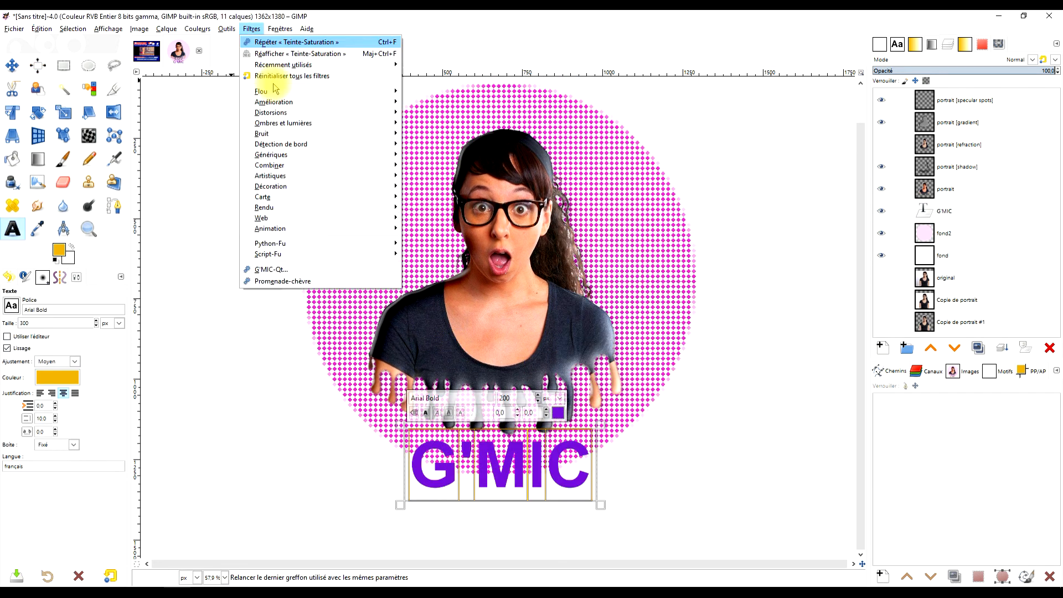
{"action": "mouse_move", "coordinate": [312, 120]}
{"action": "left_click", "coordinate": [443, 195]}
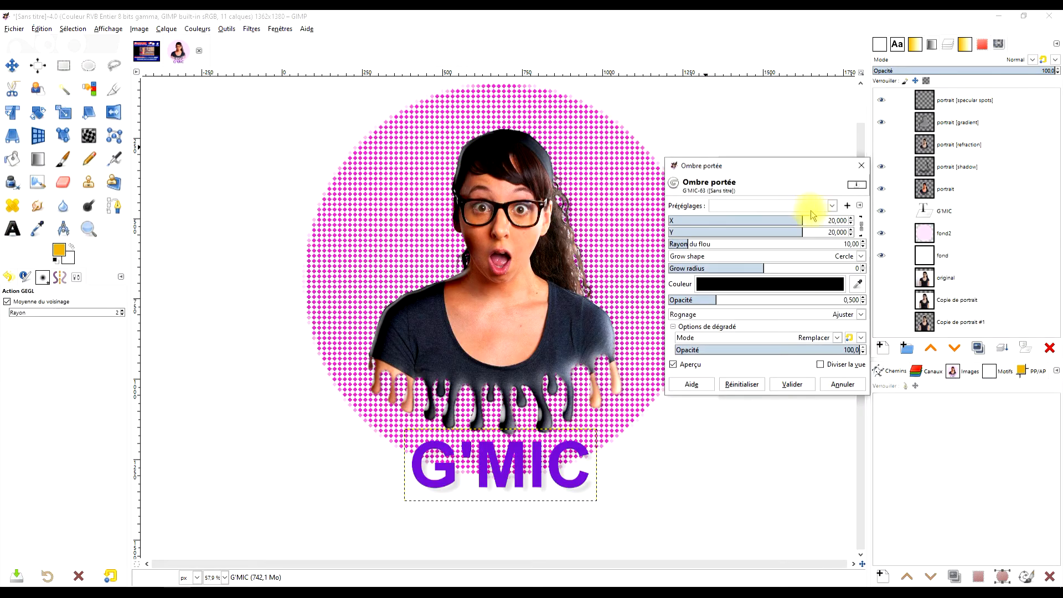
{"action": "left_click", "coordinate": [832, 205]}
{"action": "left_click", "coordinate": [754, 352]}
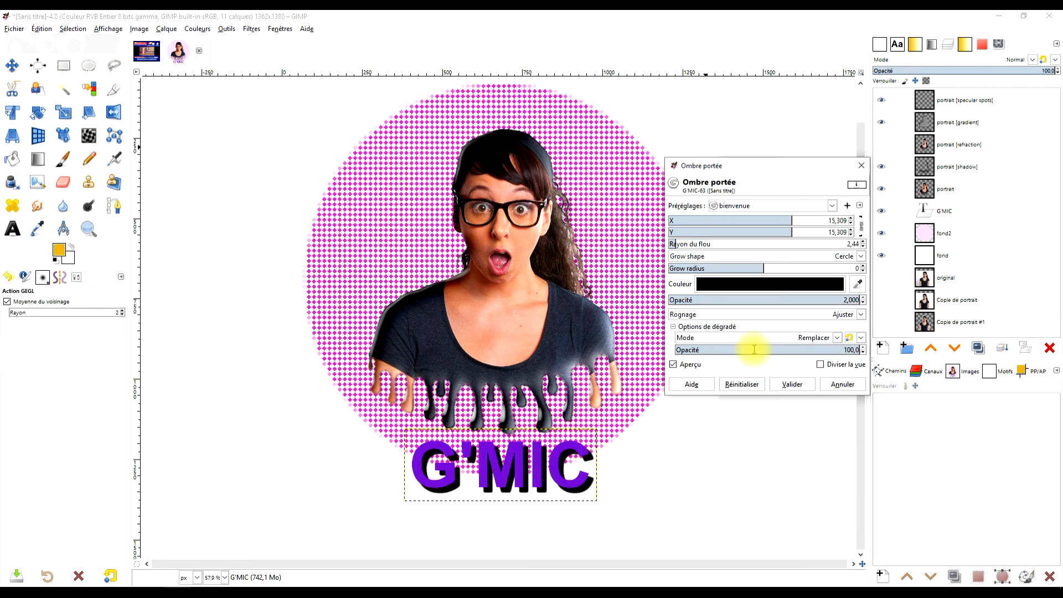
{"action": "left_click", "coordinate": [832, 206]}
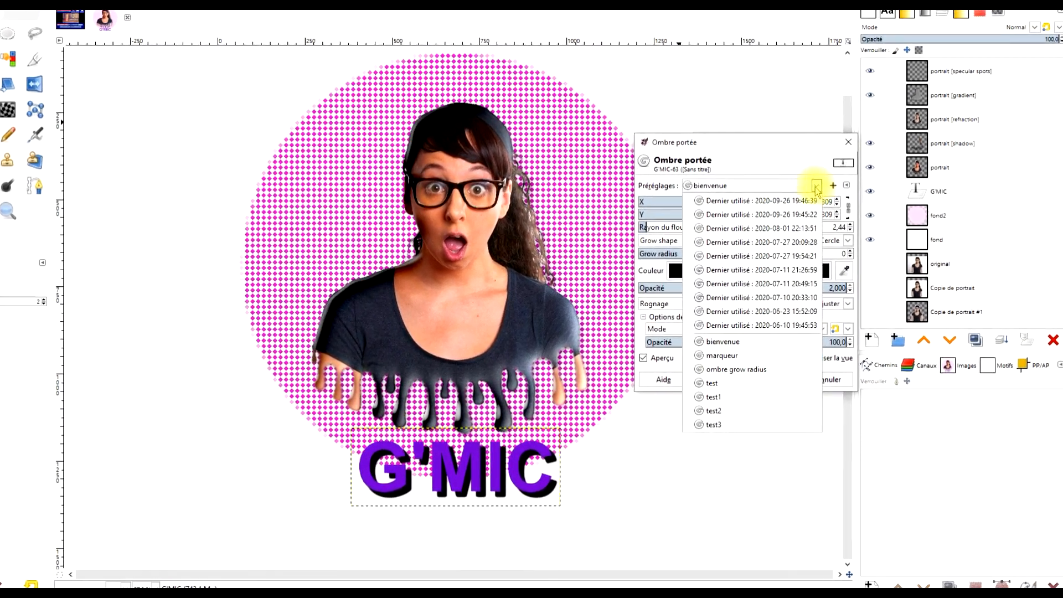
{"action": "left_click", "coordinate": [723, 364]}
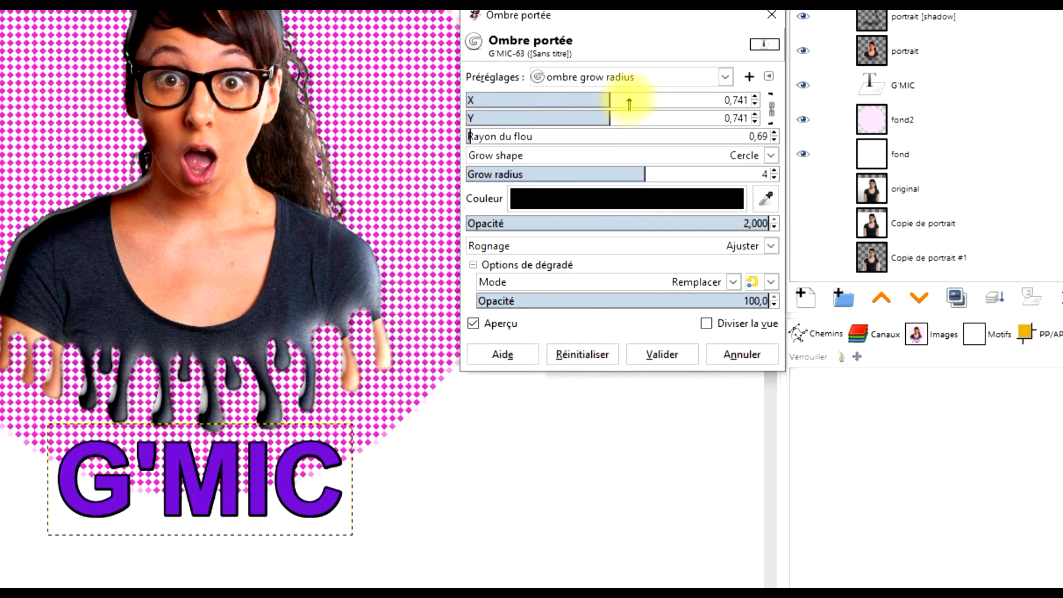
- Set the shadow's blur radius to 5.83, grow radius to 14 and X and Y offsets to -1.235, and apply it
{"action": "left_click", "coordinate": [487, 136]}
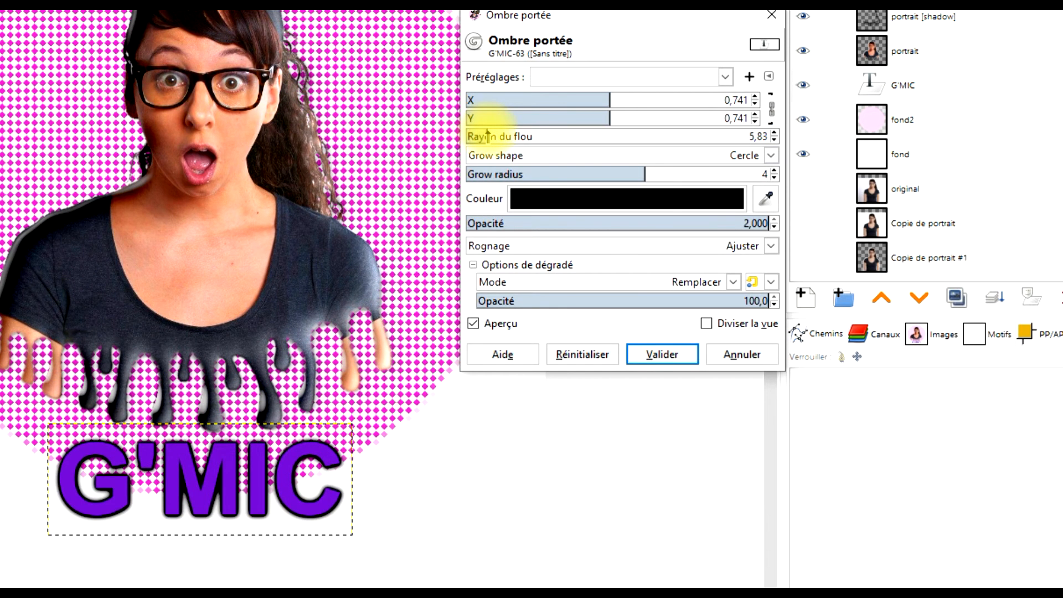
{"action": "left_click", "coordinate": [664, 175]}
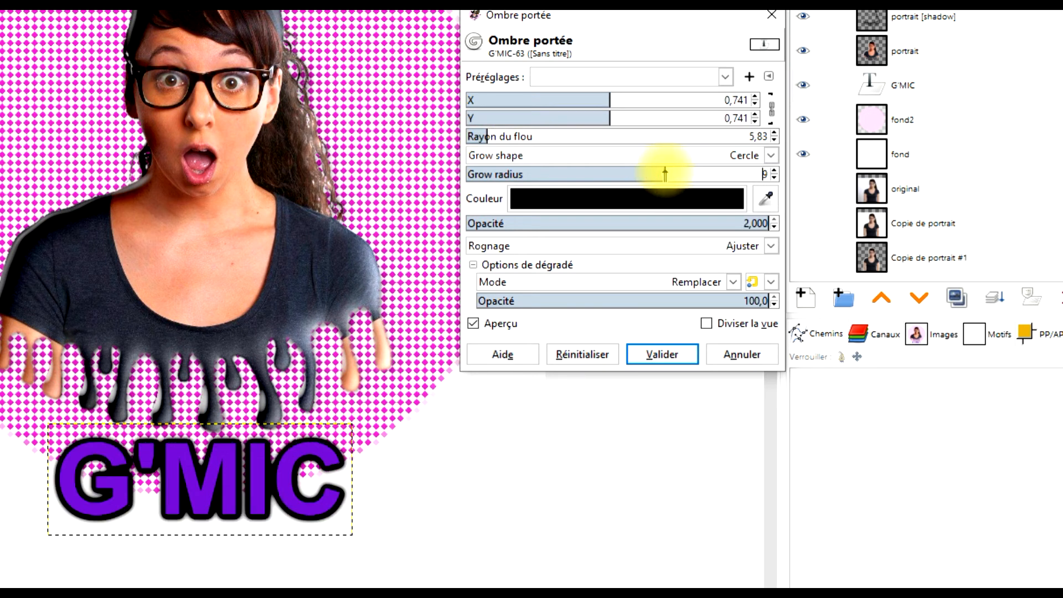
{"action": "left_click", "coordinate": [629, 100]}
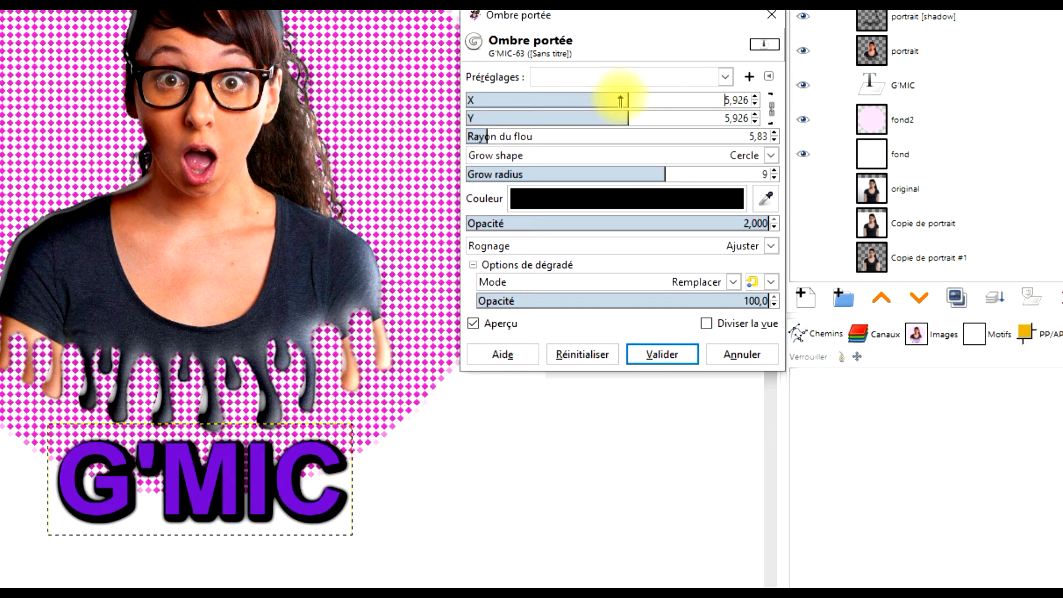
{"action": "left_click", "coordinate": [620, 100]}
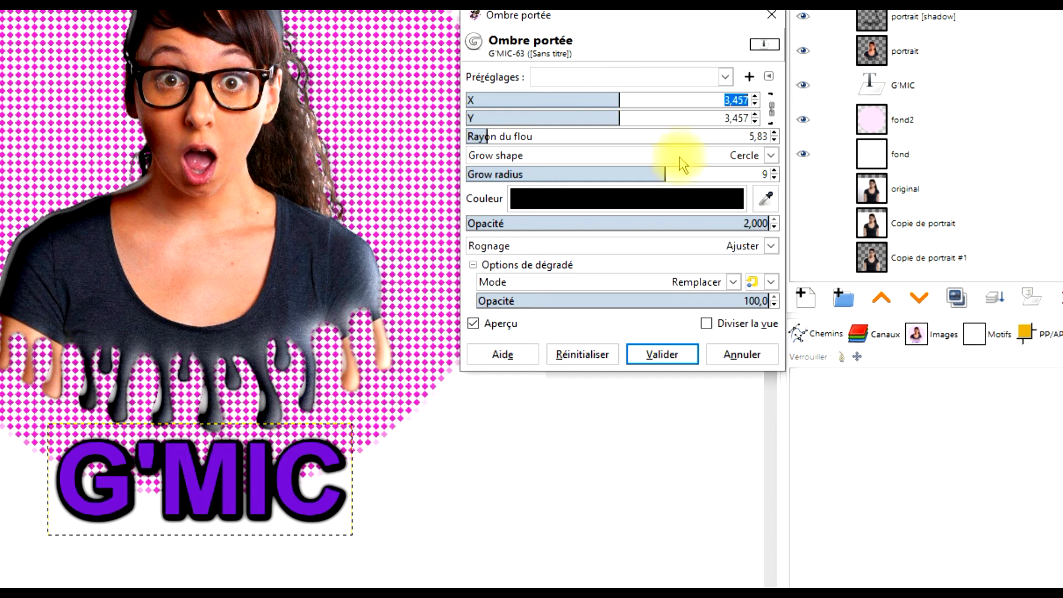
{"action": "left_click", "coordinate": [681, 174]}
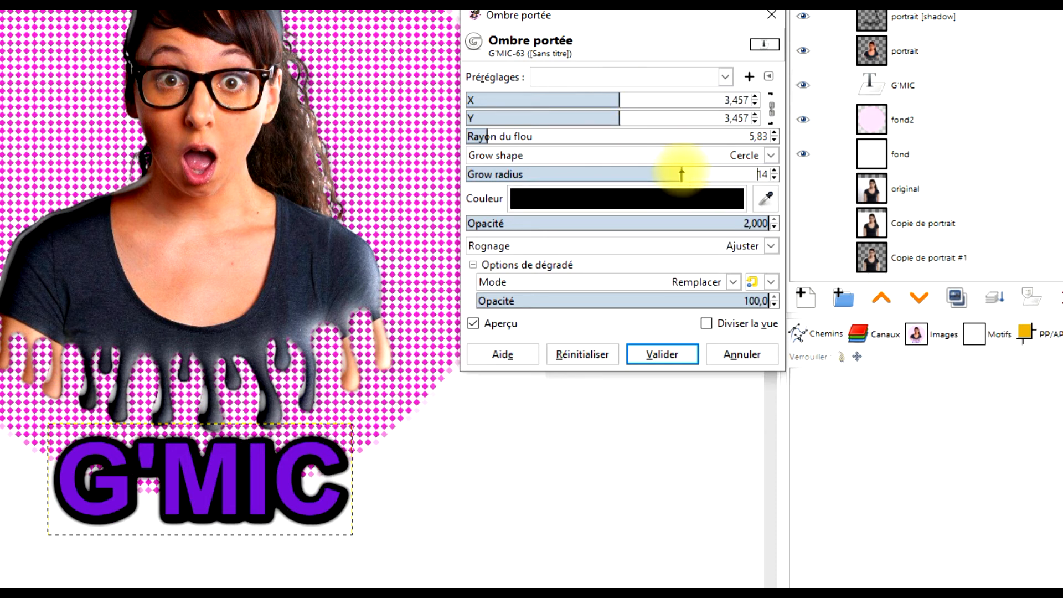
{"action": "left_click_drag", "start_coordinate": [666, 174], "coordinate": [681, 174]}
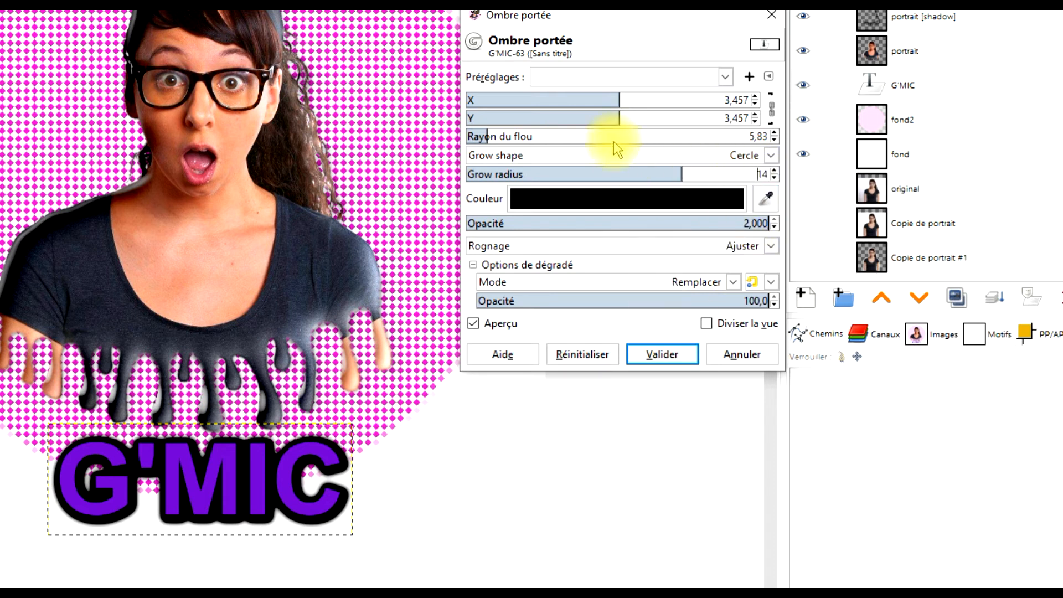
{"action": "left_click_drag", "start_coordinate": [619, 99], "coordinate": [602, 100]}
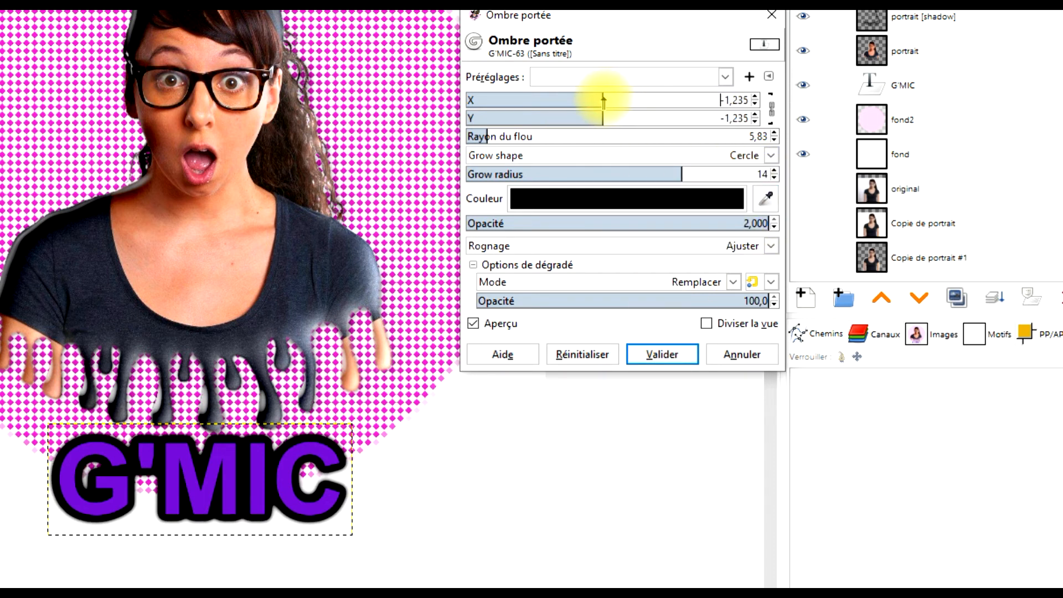
{"action": "left_click", "coordinate": [680, 355]}
- Select the original layer and look over the layer commands available for it
{"action": "mouse_move", "coordinate": [474, 182]}
{"action": "left_mouse_down"}
{"action": "mouse_move", "coordinate": [467, 102]}
{"action": "mouse_move", "coordinate": [492, 180]}
{"action": "left_mouse_up"}
{"action": "left_click", "coordinate": [936, 191]}
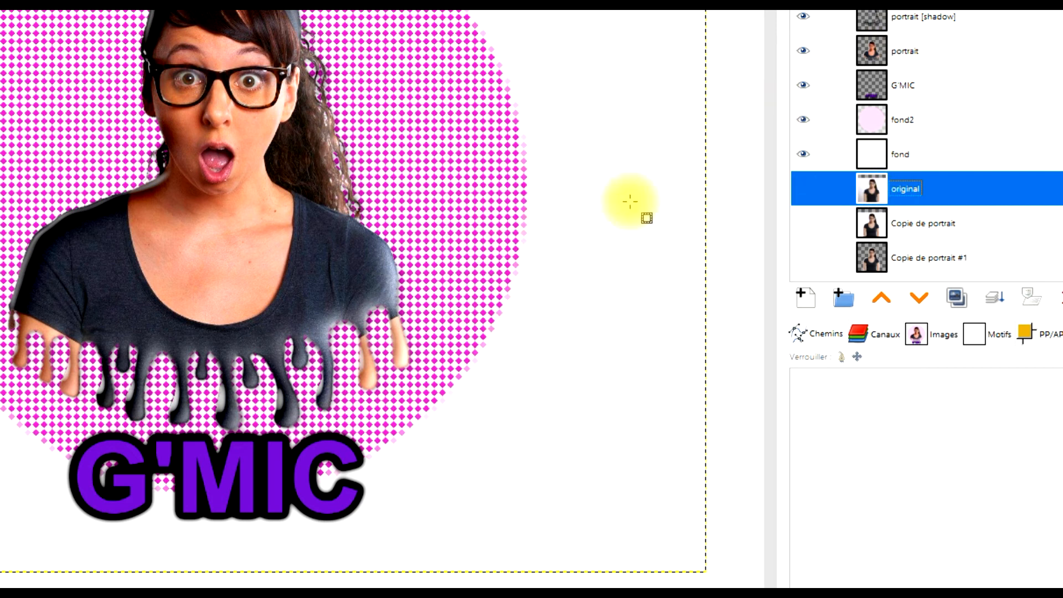
{"action": "scroll", "coordinate": [578, 83], "scroll_direction": "down", "scroll_amount": 2}
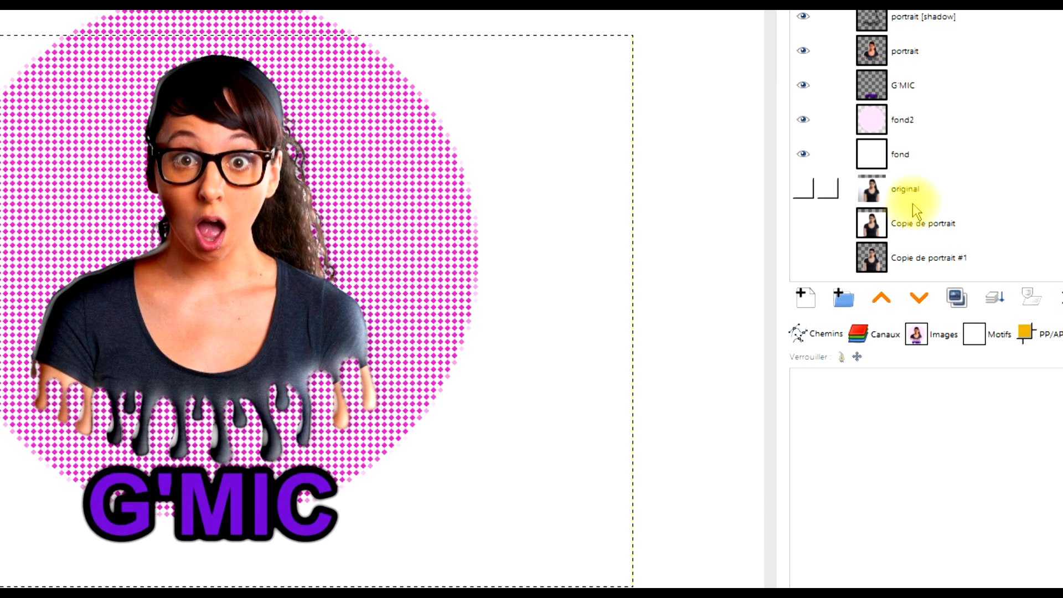
{"action": "right_click", "coordinate": [872, 193]}
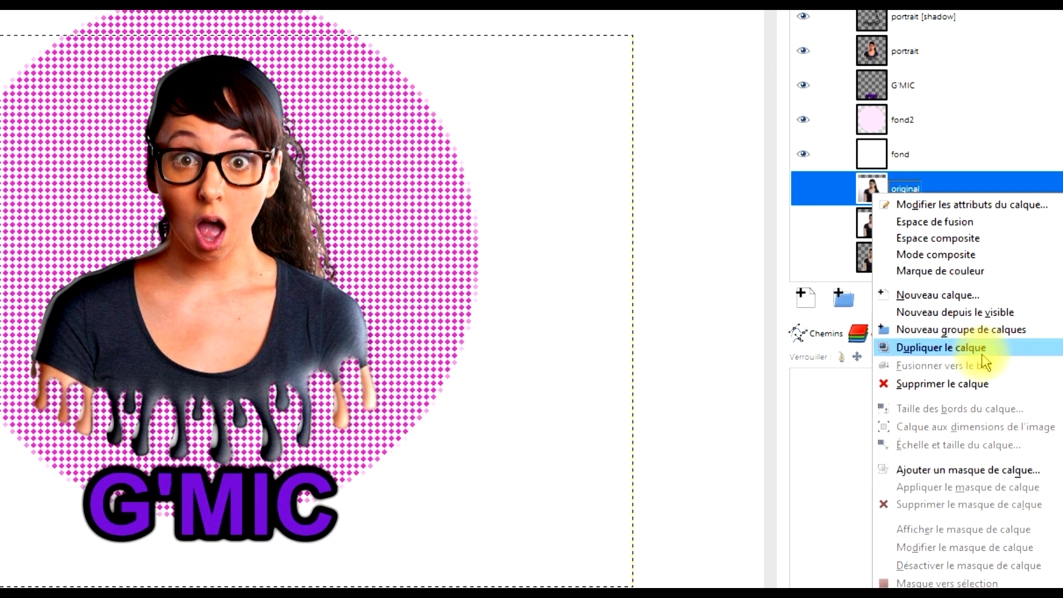
{"action": "left_click", "coordinate": [929, 110]}
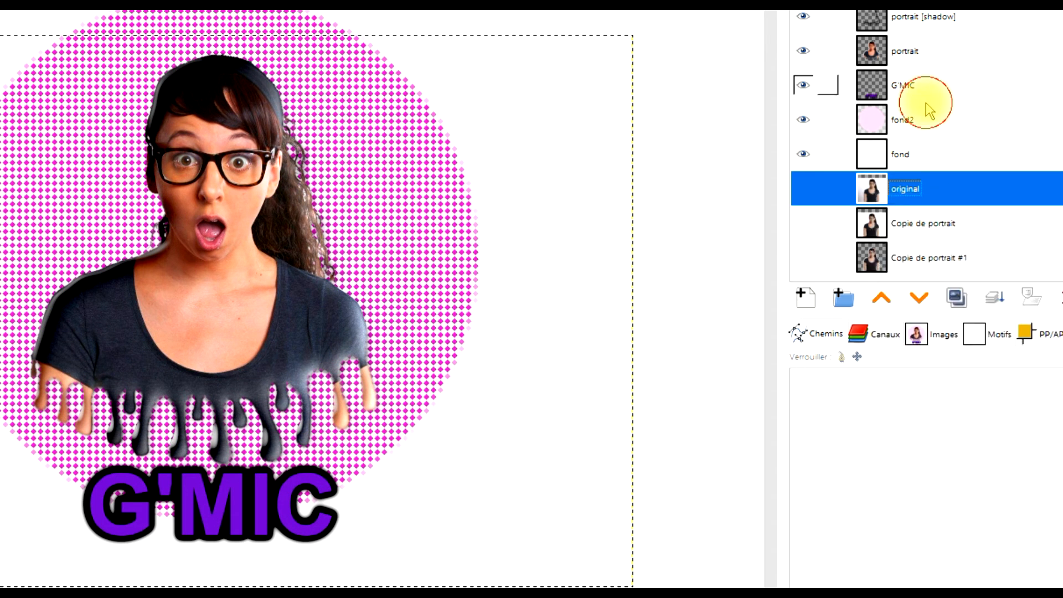
- Recolour the purple G'MIC letters with the magenta of the pixelized background circle and clear the selection
{"action": "left_click", "coordinate": [917, 154]}
{"action": "scroll", "coordinate": [476, 310], "scroll_direction": "up", "scroll_amount": 3}
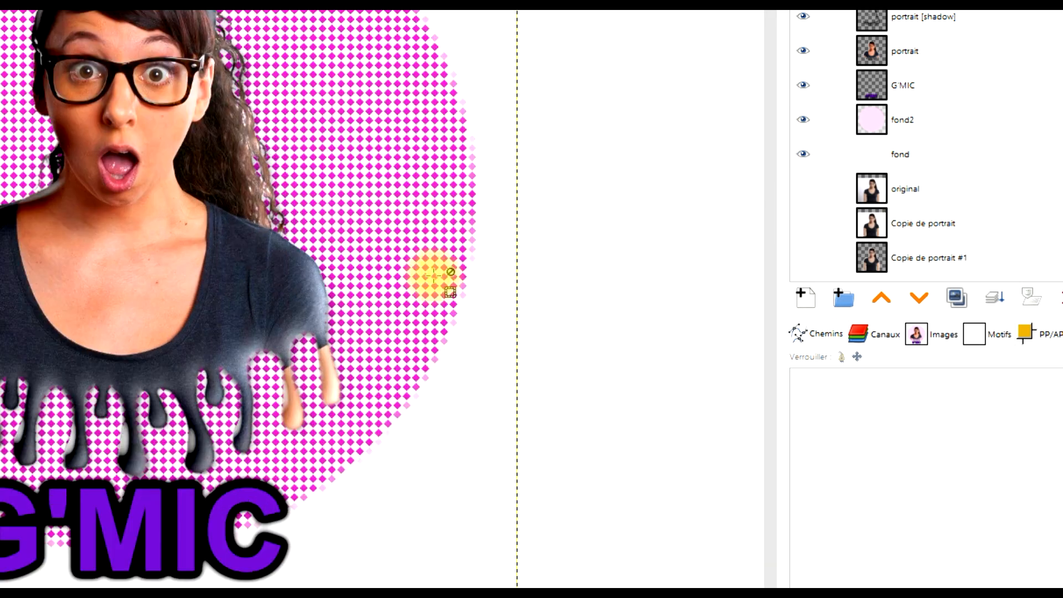
{"action": "scroll", "coordinate": [435, 294], "scroll_direction": "up", "scroll_amount": 1}
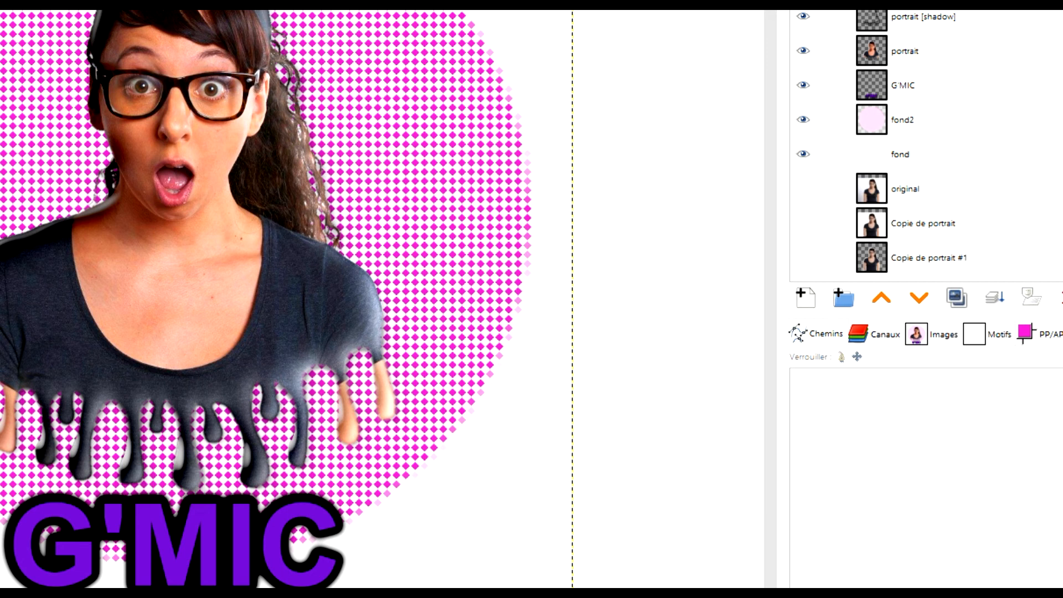
{"action": "left_click", "coordinate": [911, 84]}
{"action": "left_click", "coordinate": [147, 518]}
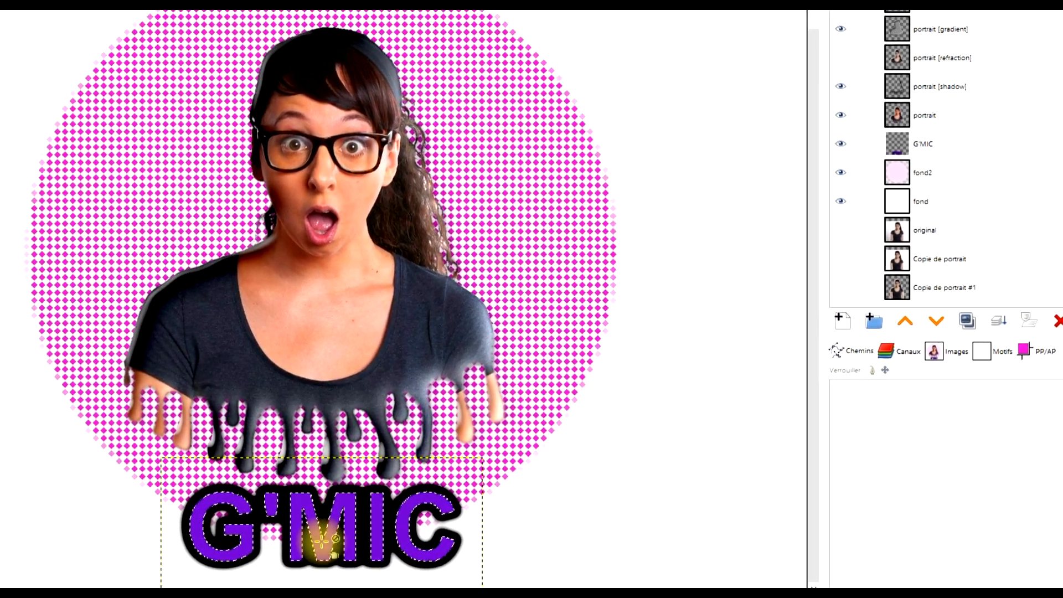
{"action": "left_click", "coordinate": [321, 540]}
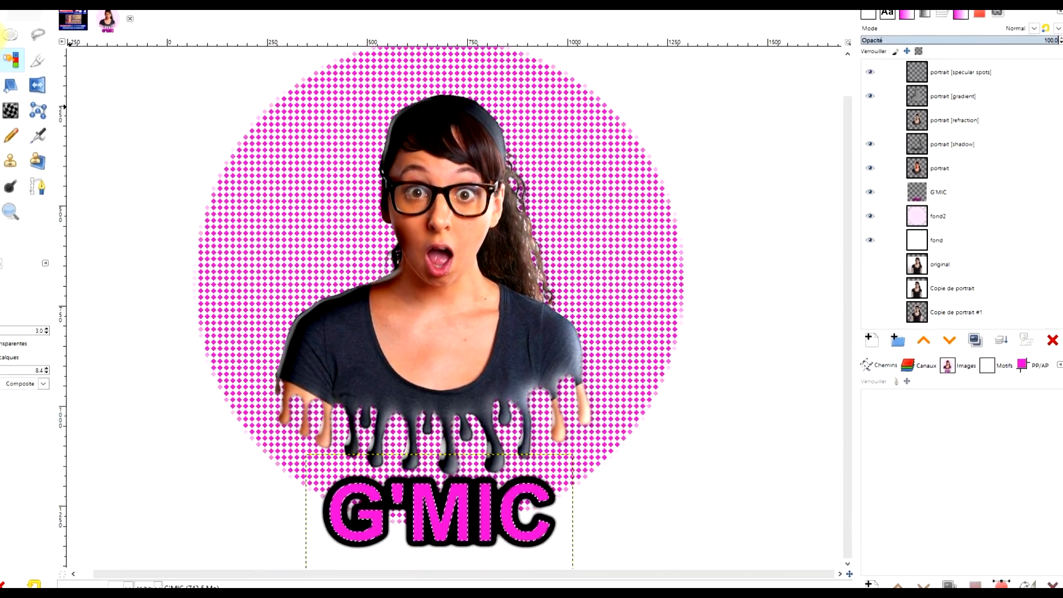
{"action": "left_click", "coordinate": [61, 52]}
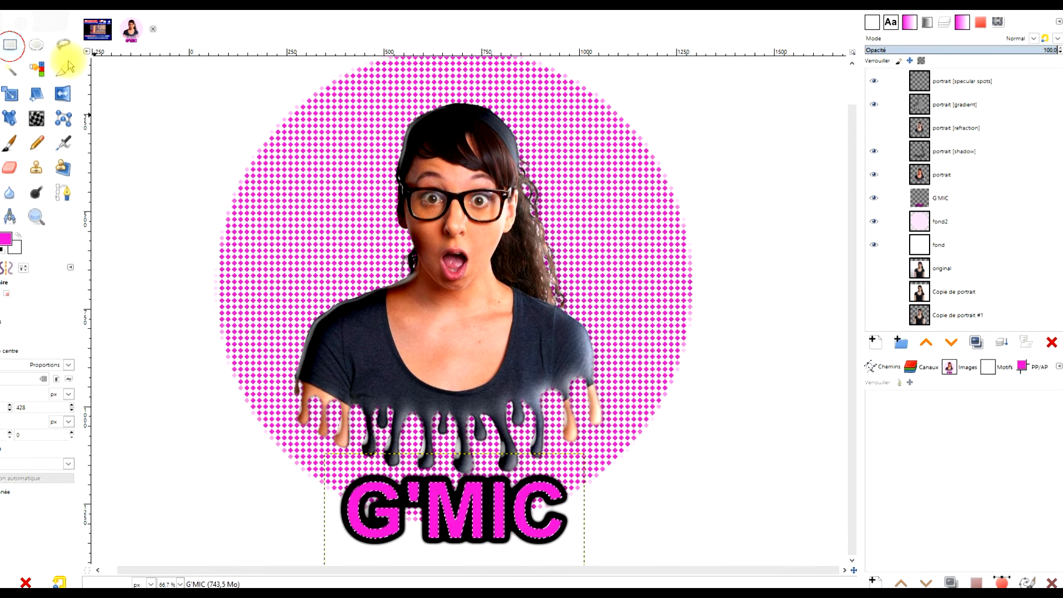
- Nudge the G'MIC text and scale it down slightly beneath the portrait
{"action": "left_click", "coordinate": [0, 54]}
{"action": "key", "text": "Up"}
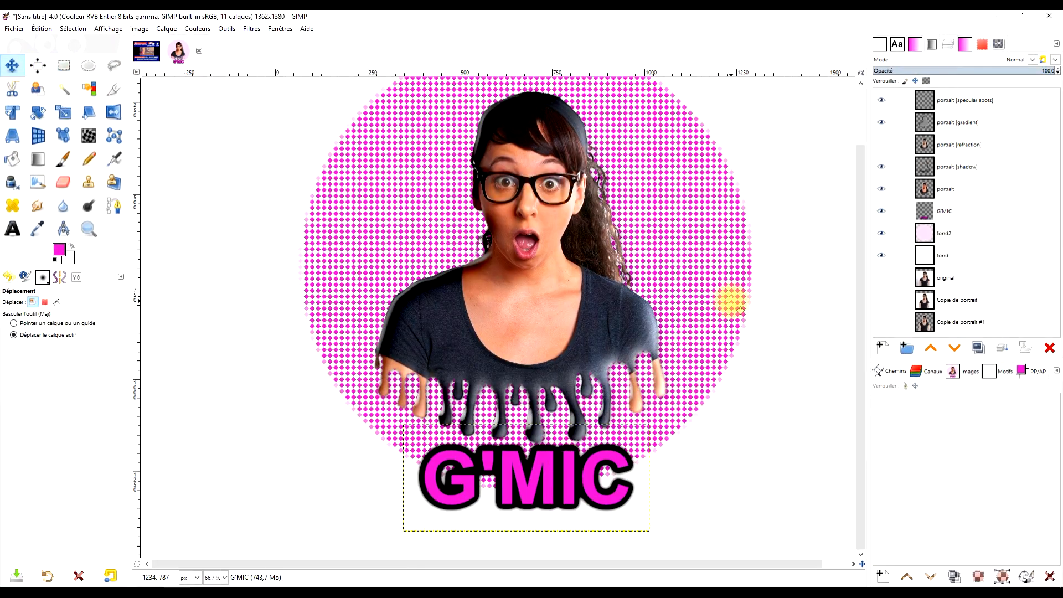
{"action": "scroll", "coordinate": [586, 349], "scroll_direction": "down", "scroll_amount": 1, "text": "ctrl"}
{"action": "left_click", "coordinate": [64, 113]}
{"action": "left_click_drag", "start_coordinate": [633, 488], "coordinate": [620, 477]}
{"action": "left_click", "coordinate": [821, 150]}
- Align the G'MIC text to the image's horizontal centre and bottom edge
{"action": "left_click", "coordinate": [38, 65]}
{"action": "scroll", "coordinate": [623, 401], "scroll_direction": "up", "scroll_amount": 1, "text": "ctrl"}
{"action": "left_click", "coordinate": [624, 402]}
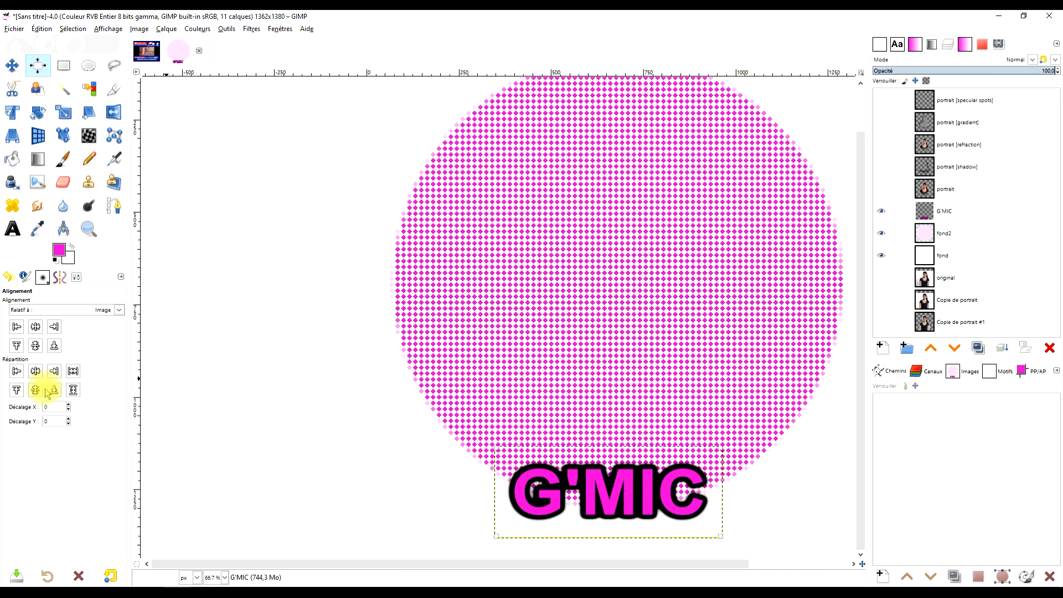
{"action": "left_click", "coordinate": [54, 346]}
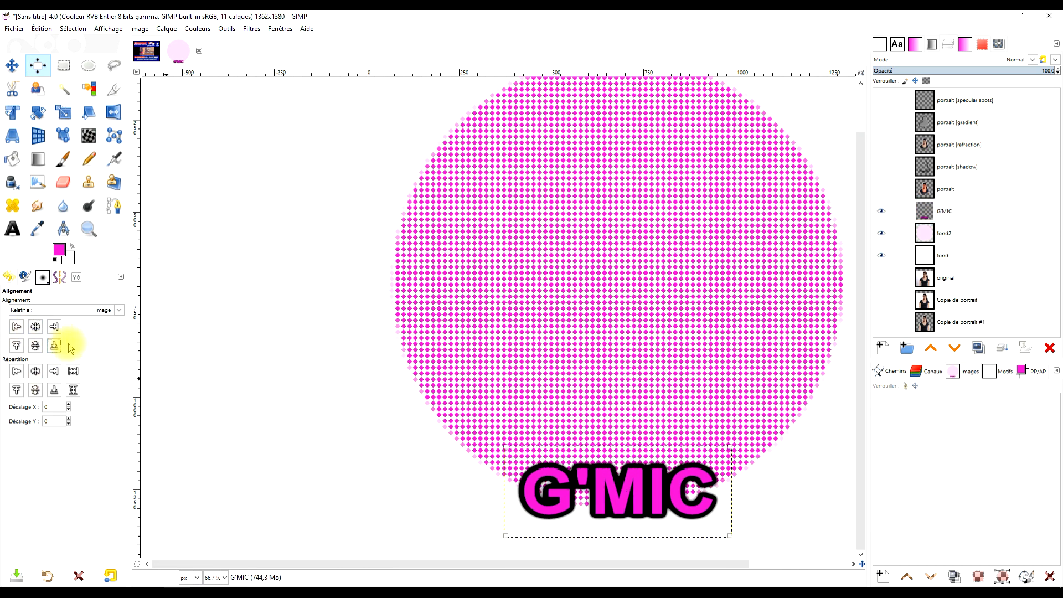
- Show the portrait layer and its shadow, gradient and specular spots layers again
{"action": "key", "text": "r"}
{"action": "left_click", "coordinate": [881, 189]}
{"action": "left_click", "coordinate": [881, 167]}
{"action": "left_click", "coordinate": [881, 123]}
{"action": "left_click", "coordinate": [881, 100]}
- Move the G'MIC text down close to the bottom edge of the white background
{"action": "left_click", "coordinate": [956, 256]}
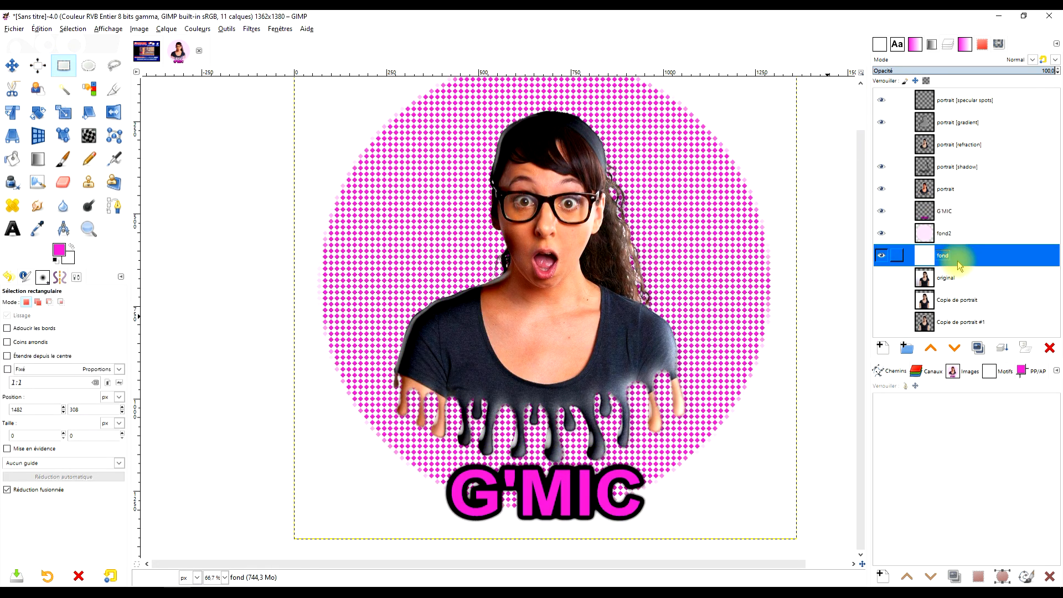
{"action": "scroll", "coordinate": [855, 77], "scroll_direction": "down", "scroll_amount": 5}
{"action": "key", "text": "shift+ctrl+j"}
{"action": "key", "text": "m"}
{"action": "left_click", "coordinate": [547, 519]}
{"action": "key", "text": "Down"}
{"action": "left_click", "coordinate": [956, 255]}
{"action": "key", "text": "minus"}
{"action": "key", "text": "shift+s"}
{"action": "left_click", "coordinate": [545, 515]}
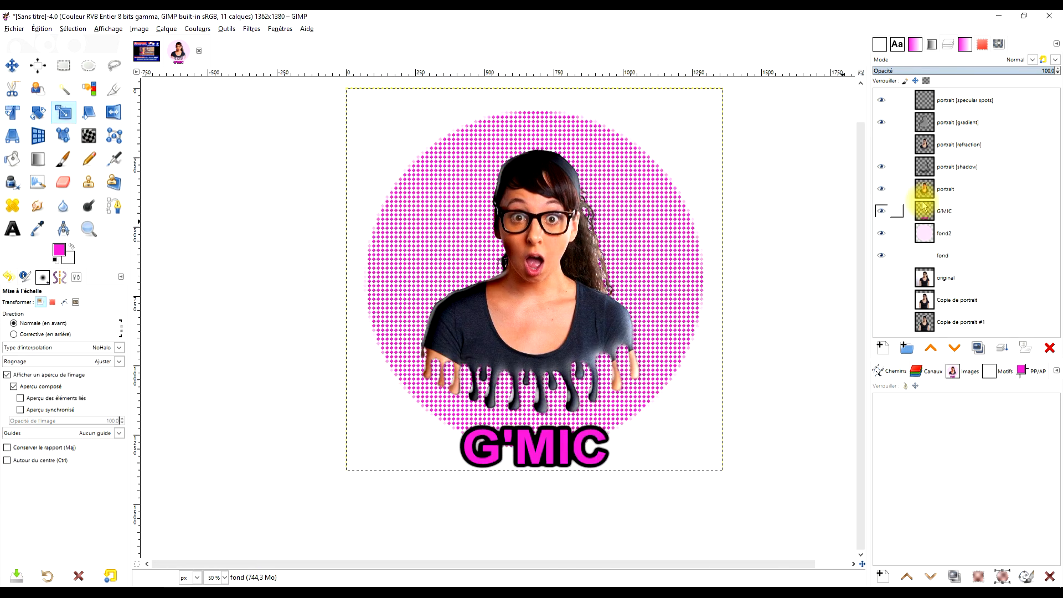
{"action": "left_click", "coordinate": [821, 150]}
- Enlarge the canvas to 1920 x 1482 pixels and crop the image to the white background, 1364 x 1482 pixels
{"action": "left_click", "coordinate": [139, 29]}
{"action": "left_click", "coordinate": [191, 126]}
{"action": "left_click_drag", "start_coordinate": [642, 325], "coordinate": [623, 346]}
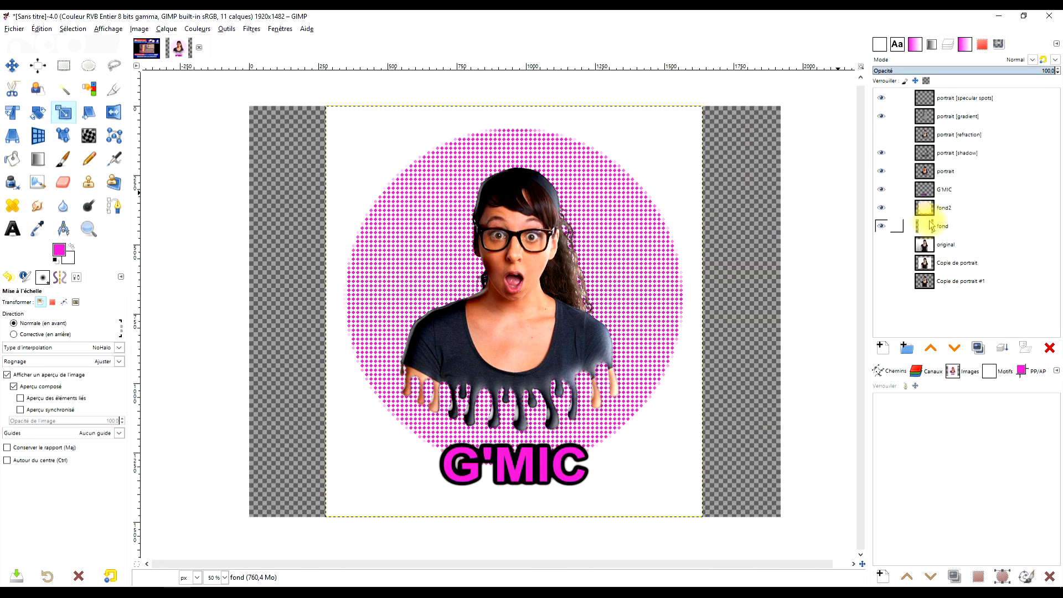
{"action": "left_click", "coordinate": [114, 89]}
{"action": "left_click_drag", "start_coordinate": [325, 106], "coordinate": [704, 538]}
{"action": "left_click", "coordinate": [637, 459]}
- Shift the G'MIC text further down so it sits below the pixelized circle
{"action": "left_click", "coordinate": [12, 64]}
{"action": "left_click", "coordinate": [500, 467]}
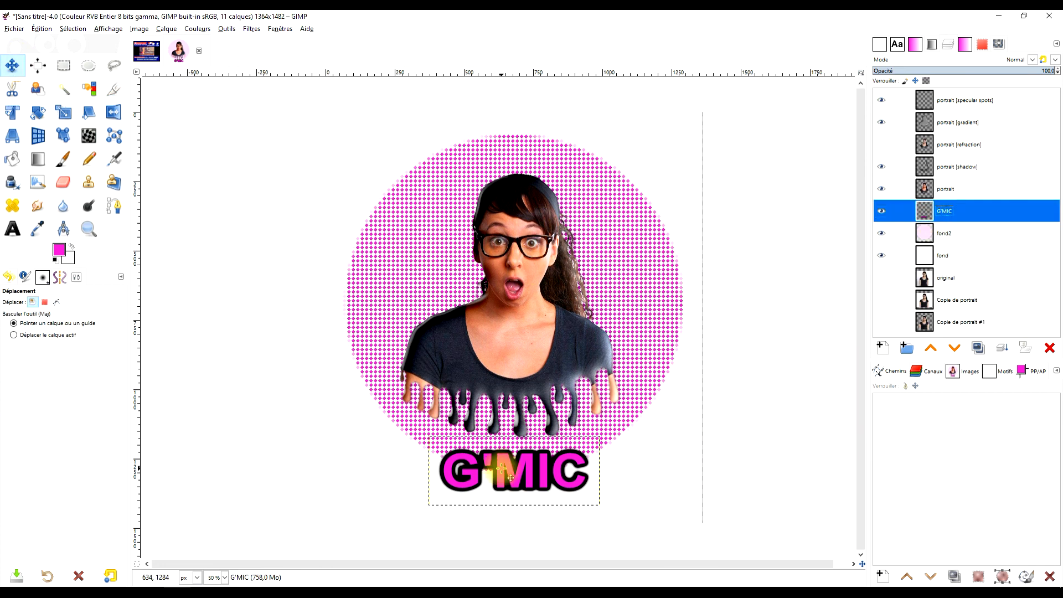
{"action": "key", "text": "Down"}
{"action": "key", "text": "Up"}
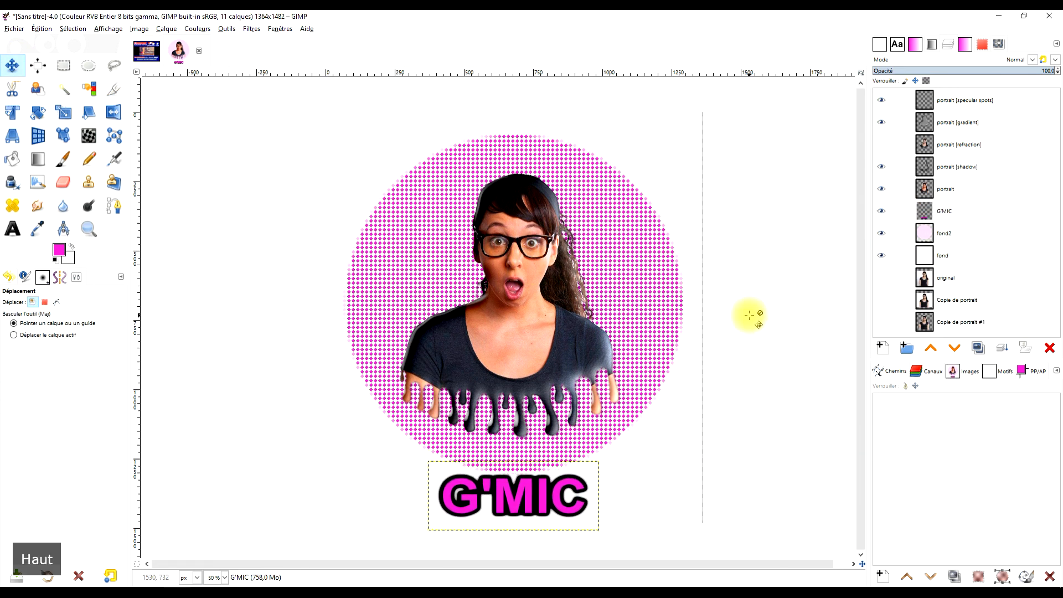
{"action": "left_click", "coordinate": [750, 314]}
- Scale the G'MIC layer up to 976 x 414 pixels and reposition it centred under the portrait
{"action": "left_click", "coordinate": [933, 209]}
{"action": "key", "text": "shift+s"}
{"action": "left_click_drag", "start_coordinate": [590, 433], "coordinate": [660, 406]}
{"action": "left_click_drag", "start_coordinate": [539, 454], "coordinate": [504, 464]}
{"action": "left_click_drag", "start_coordinate": [627, 415], "coordinate": [656, 396]}
{"action": "left_click_drag", "start_coordinate": [519, 454], "coordinate": [499, 469]}
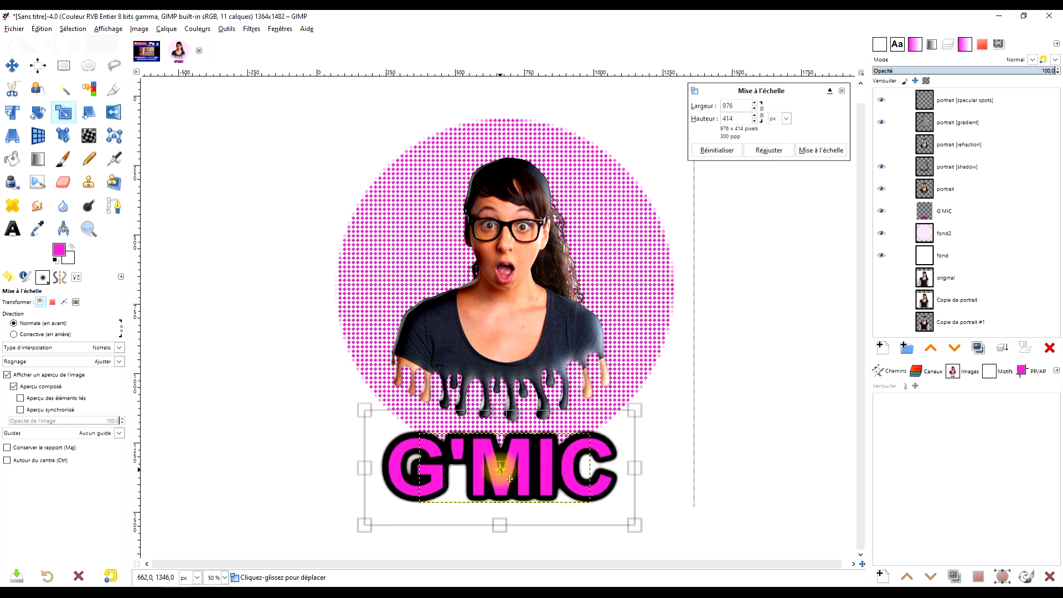
{"action": "key", "text": "Return"}
- Fit the G'MIC layer to the image size
{"action": "right_click", "coordinate": [925, 214]}
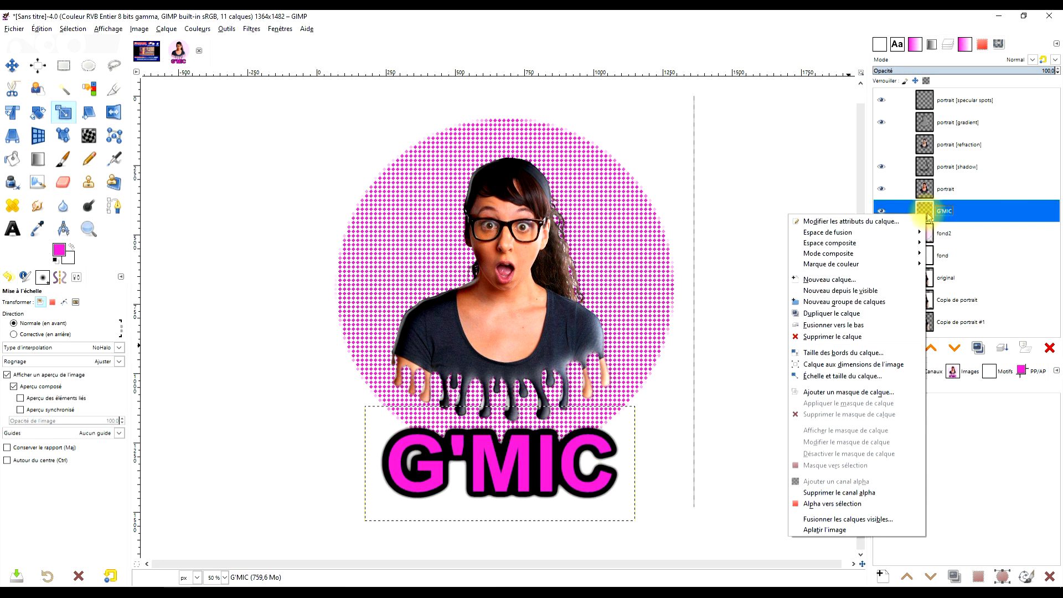
{"action": "left_click", "coordinate": [869, 365]}
{"action": "mouse_move", "coordinate": [666, 308]}
{"action": "left_mouse_down"}
{"action": "mouse_move", "coordinate": [650, 286]}
{"action": "mouse_move", "coordinate": [639, 311]}
{"action": "mouse_move", "coordinate": [659, 315]}
{"action": "left_mouse_up"}
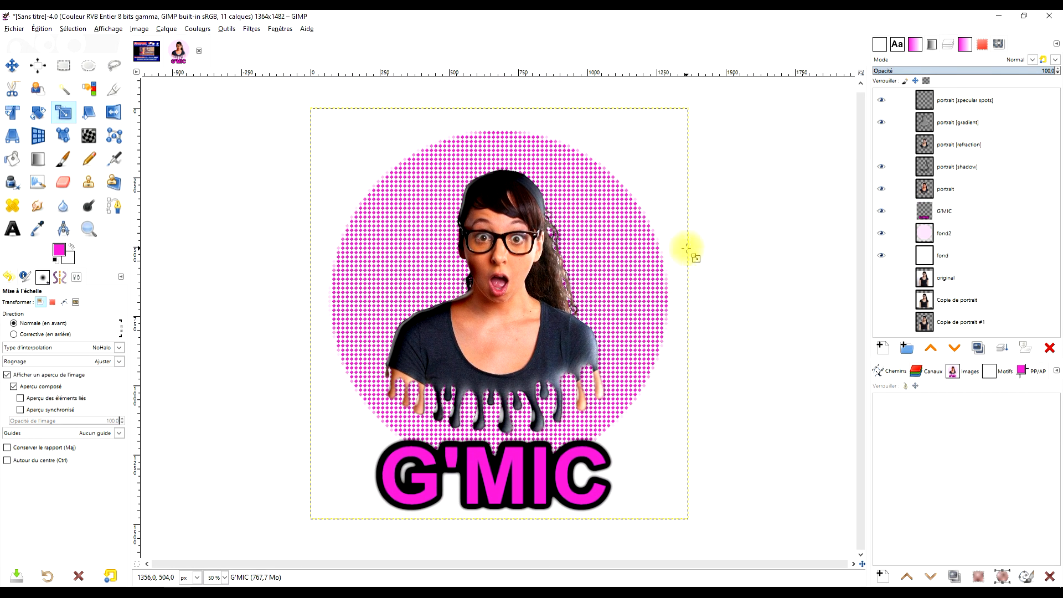
- Nudge the fond2 circle slightly upward and fit its layer to the image size
{"action": "left_click_drag", "start_coordinate": [924, 233], "coordinate": [536, 163]}
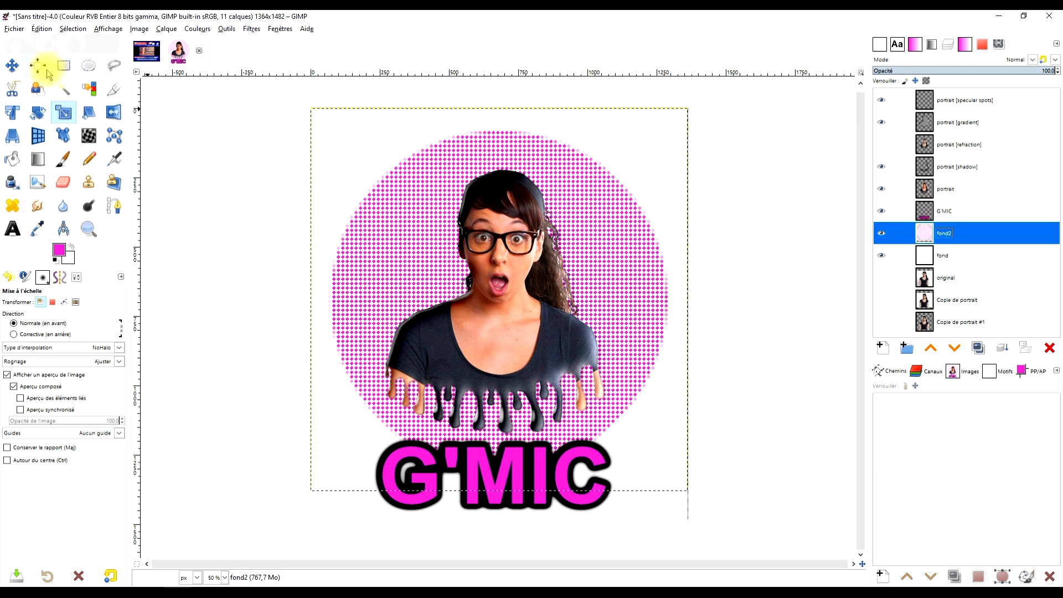
{"action": "left_click", "coordinate": [12, 66]}
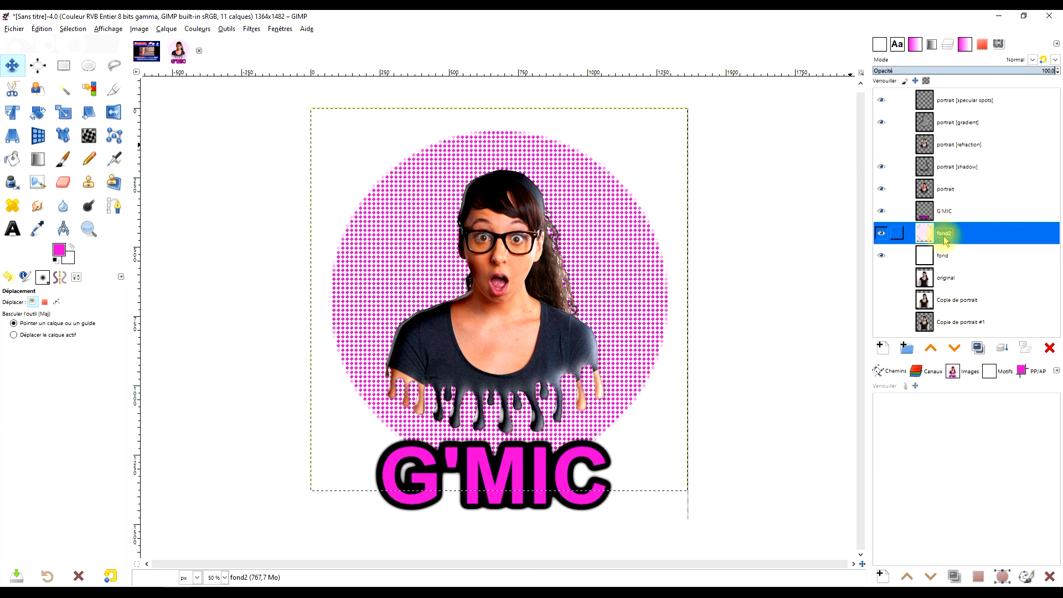
{"action": "left_click", "coordinate": [637, 255]}
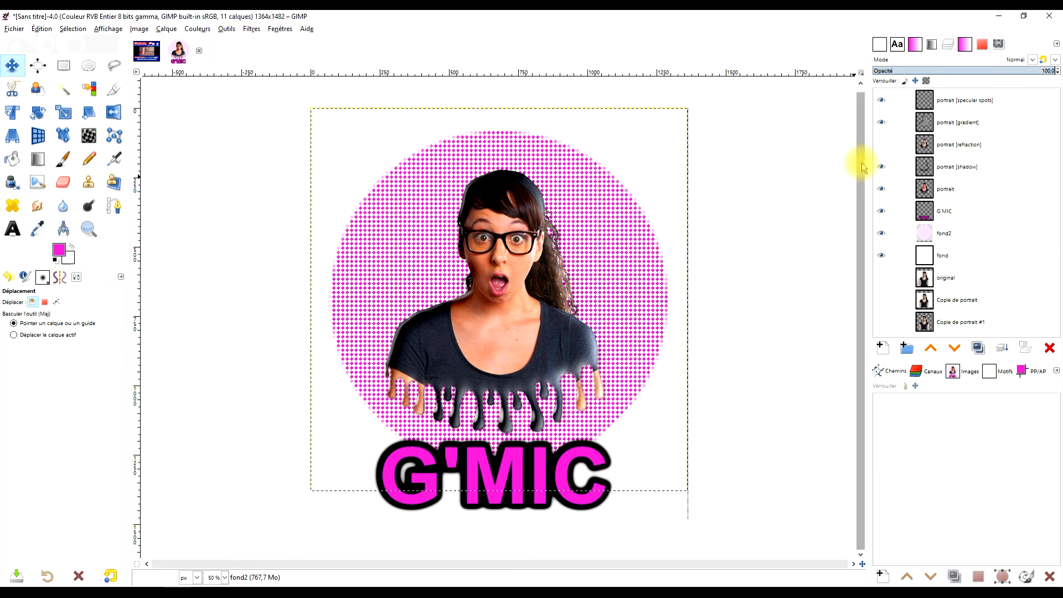
{"action": "key", "text": "Up"}
{"action": "key", "text": "Up"}
{"action": "key", "text": "Up"}
{"action": "key", "text": "Up"}
{"action": "key", "text": "Up"}
{"action": "key", "text": "Up"}
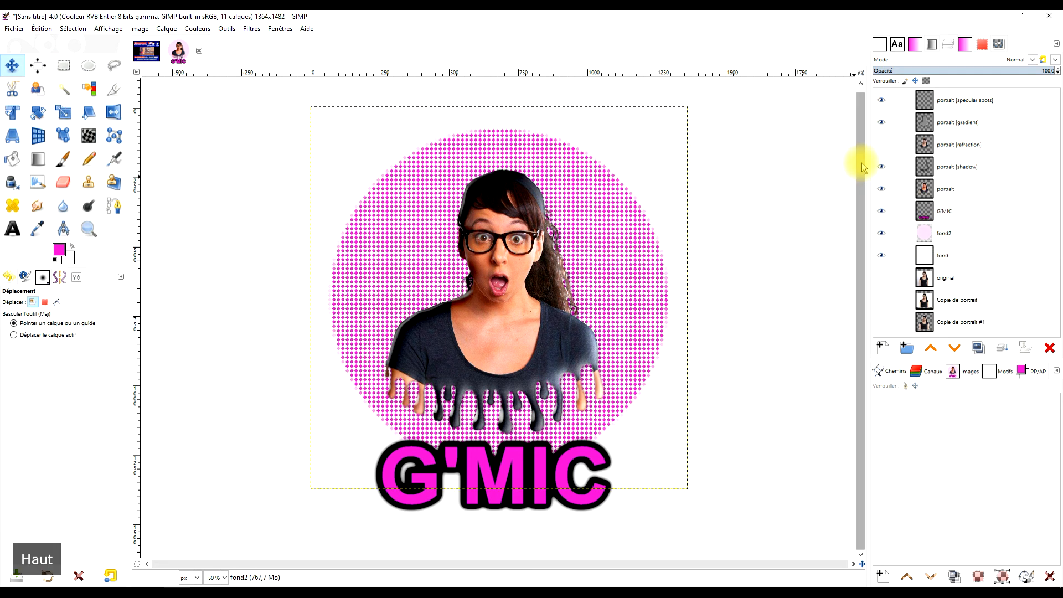
{"action": "key", "text": "Up"}
{"action": "key", "text": "Up"}
{"action": "key", "text": "Up"}
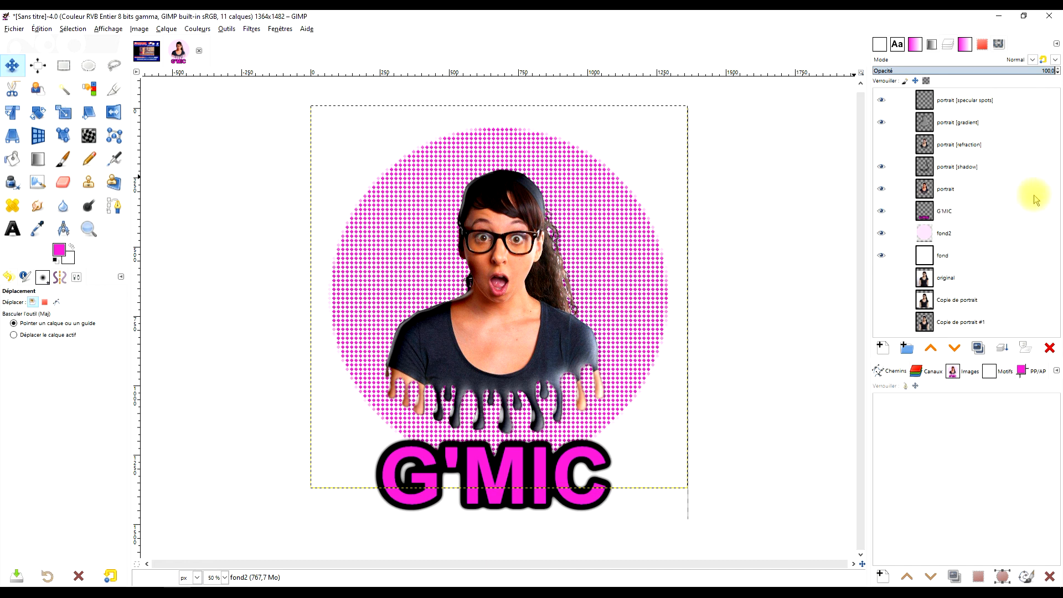
{"action": "right_click", "coordinate": [930, 237]}
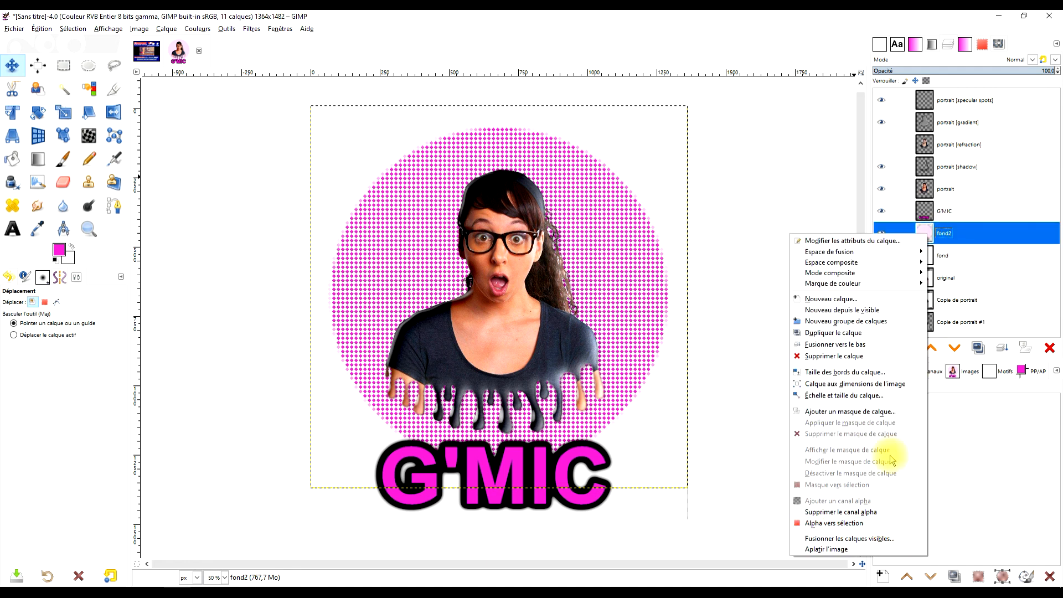
{"action": "left_click", "coordinate": [899, 389]}
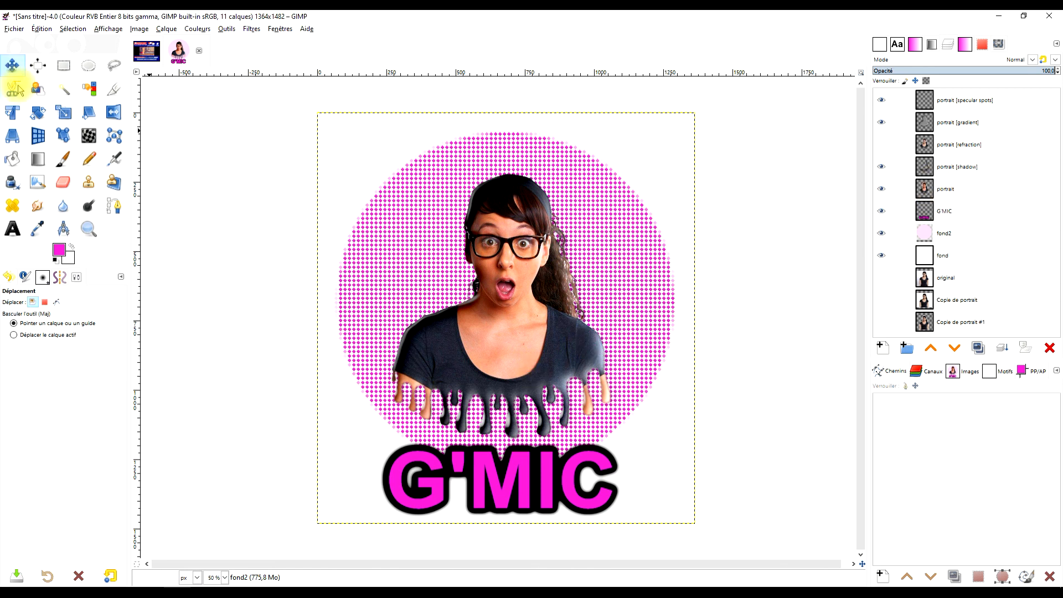
- Examine the dripping paint edge and the outlined G'MIC title up close
{"action": "left_click", "coordinate": [63, 69]}
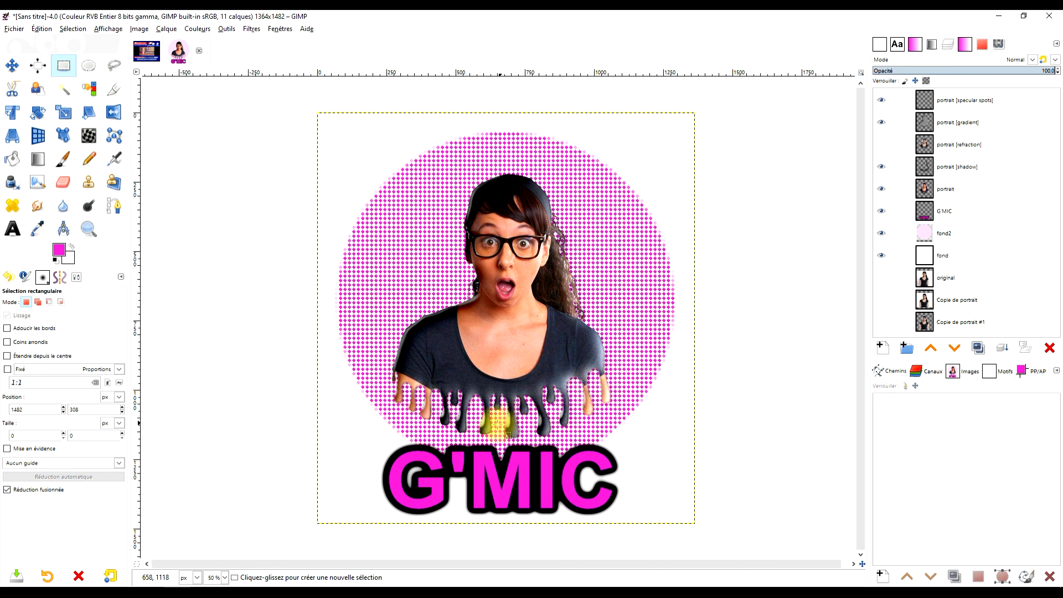
{"action": "scroll", "coordinate": [500, 448], "scroll_direction": "up", "scroll_amount": 2}
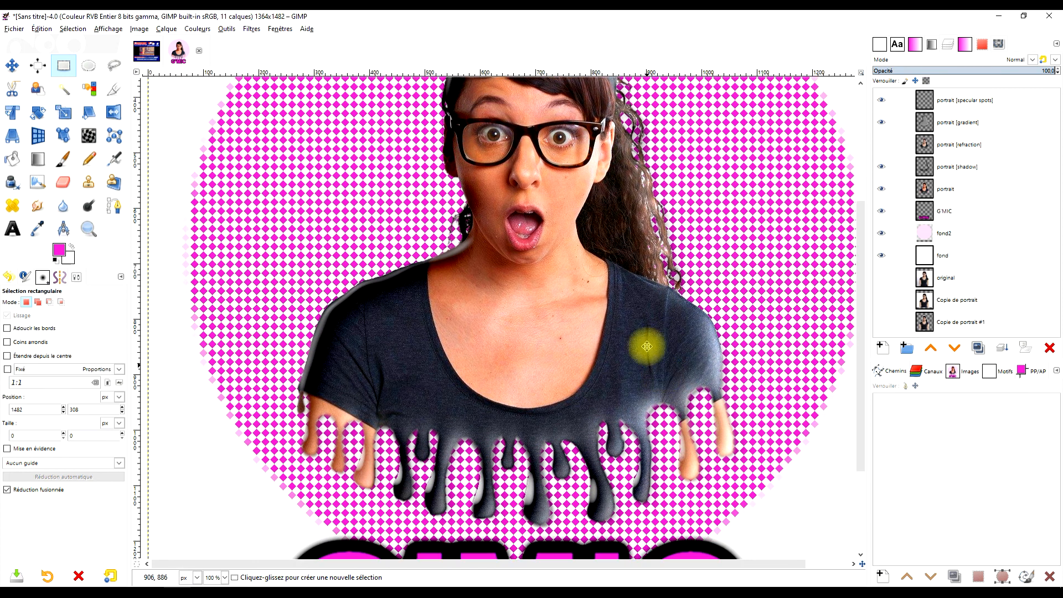
{"action": "scroll", "coordinate": [581, 388], "scroll_direction": "up", "scroll_amount": 1}
{"action": "scroll", "coordinate": [576, 392], "scroll_direction": "down", "scroll_amount": 1}
{"action": "scroll", "coordinate": [576, 403], "scroll_direction": "down", "scroll_amount": 4}
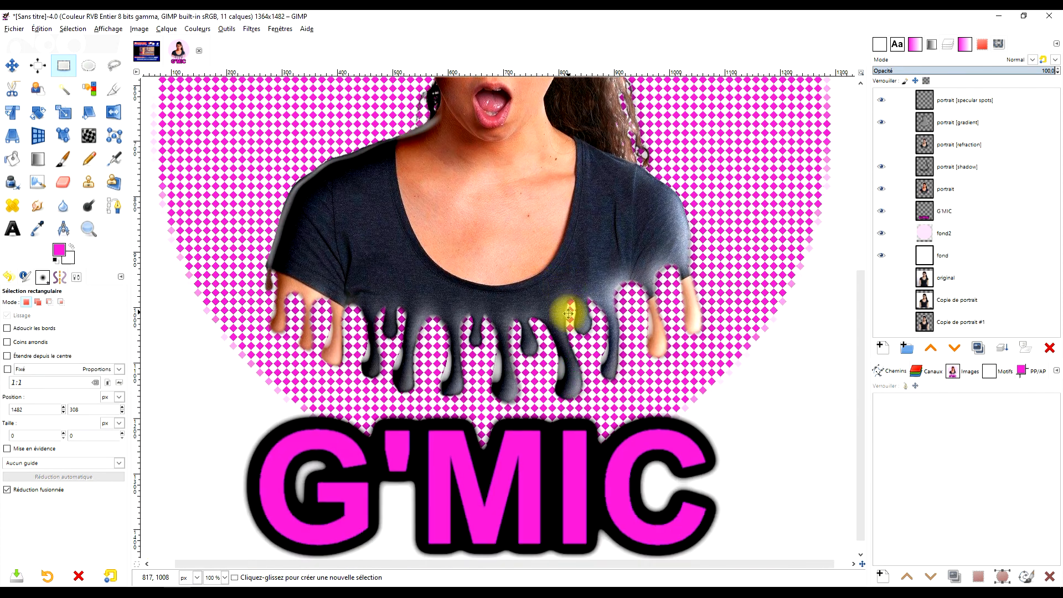
{"action": "scroll", "coordinate": [553, 344], "scroll_direction": "down", "scroll_amount": 1}
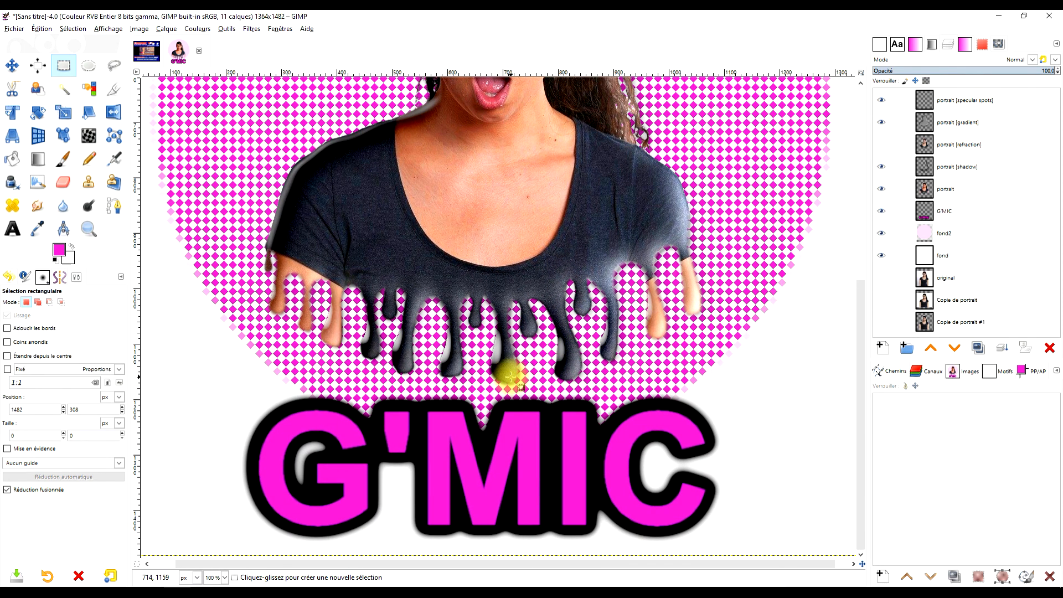
{"action": "scroll", "coordinate": [512, 360], "scroll_direction": "down", "scroll_amount": 1}
{"action": "scroll", "coordinate": [509, 360], "scroll_direction": "up", "scroll_amount": 1}
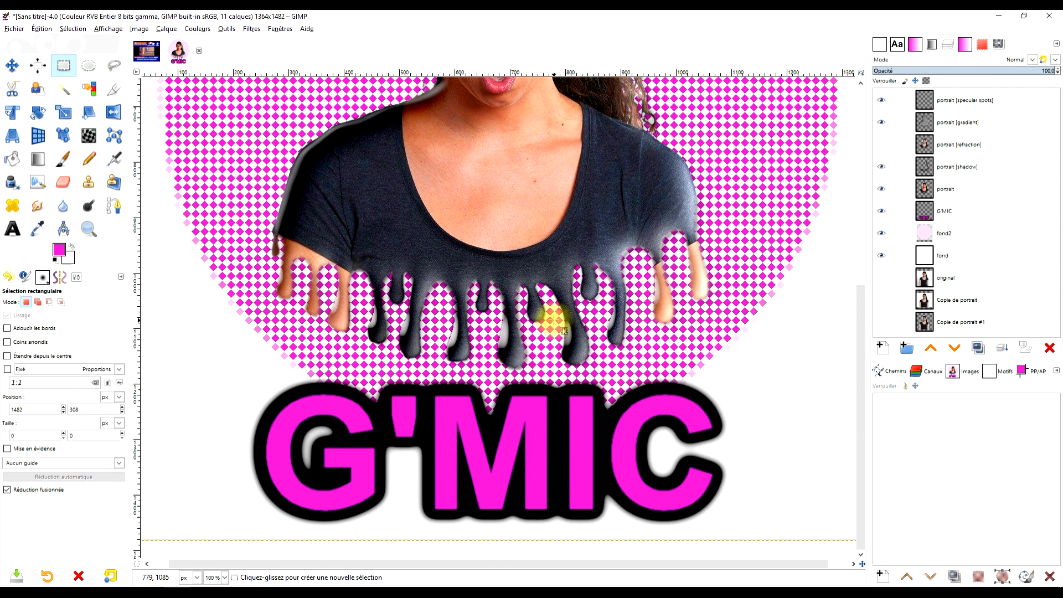